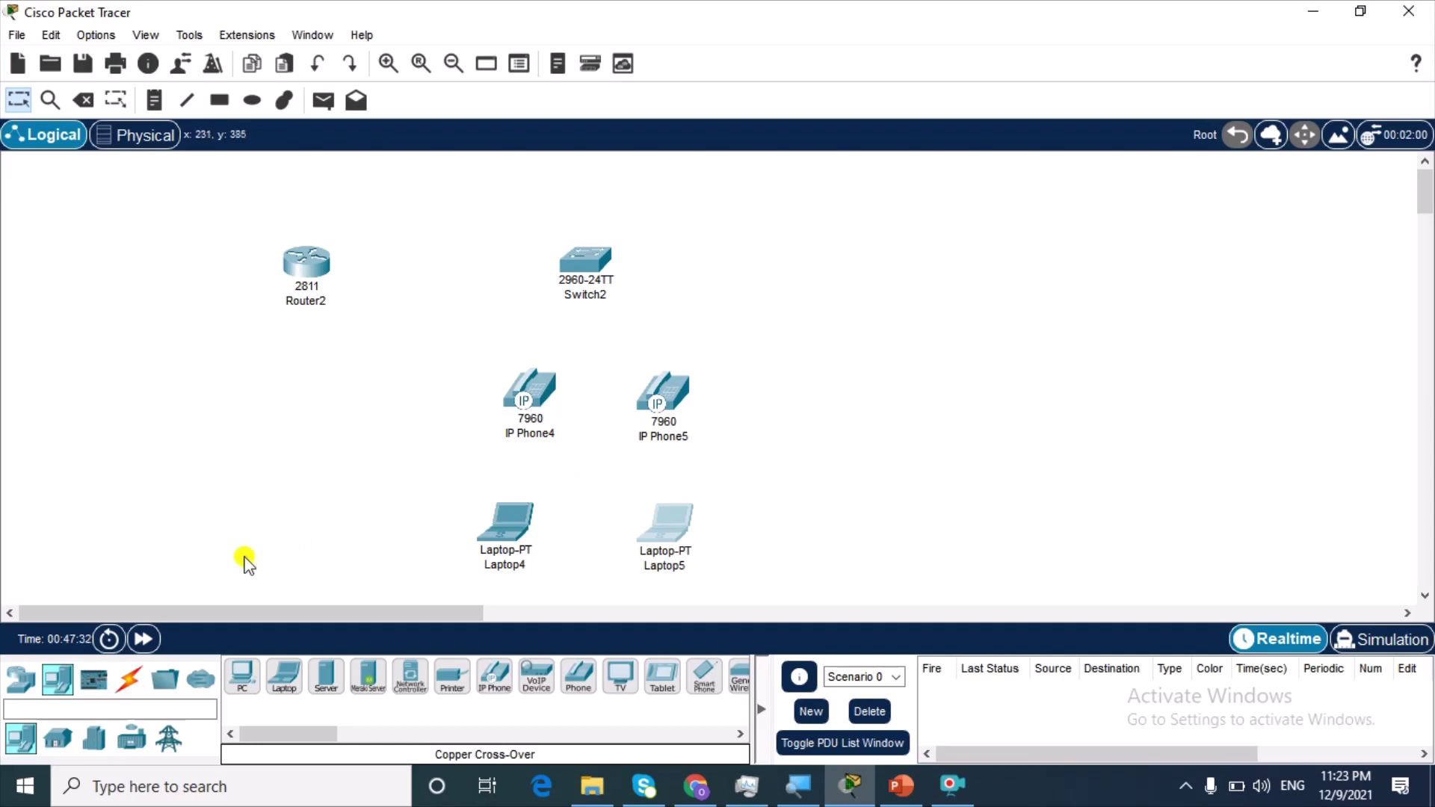
Connect IP Phone4's Switch port to Switch2's FastEthernet0/1 with a copper straight-through cable.
click(128, 676)
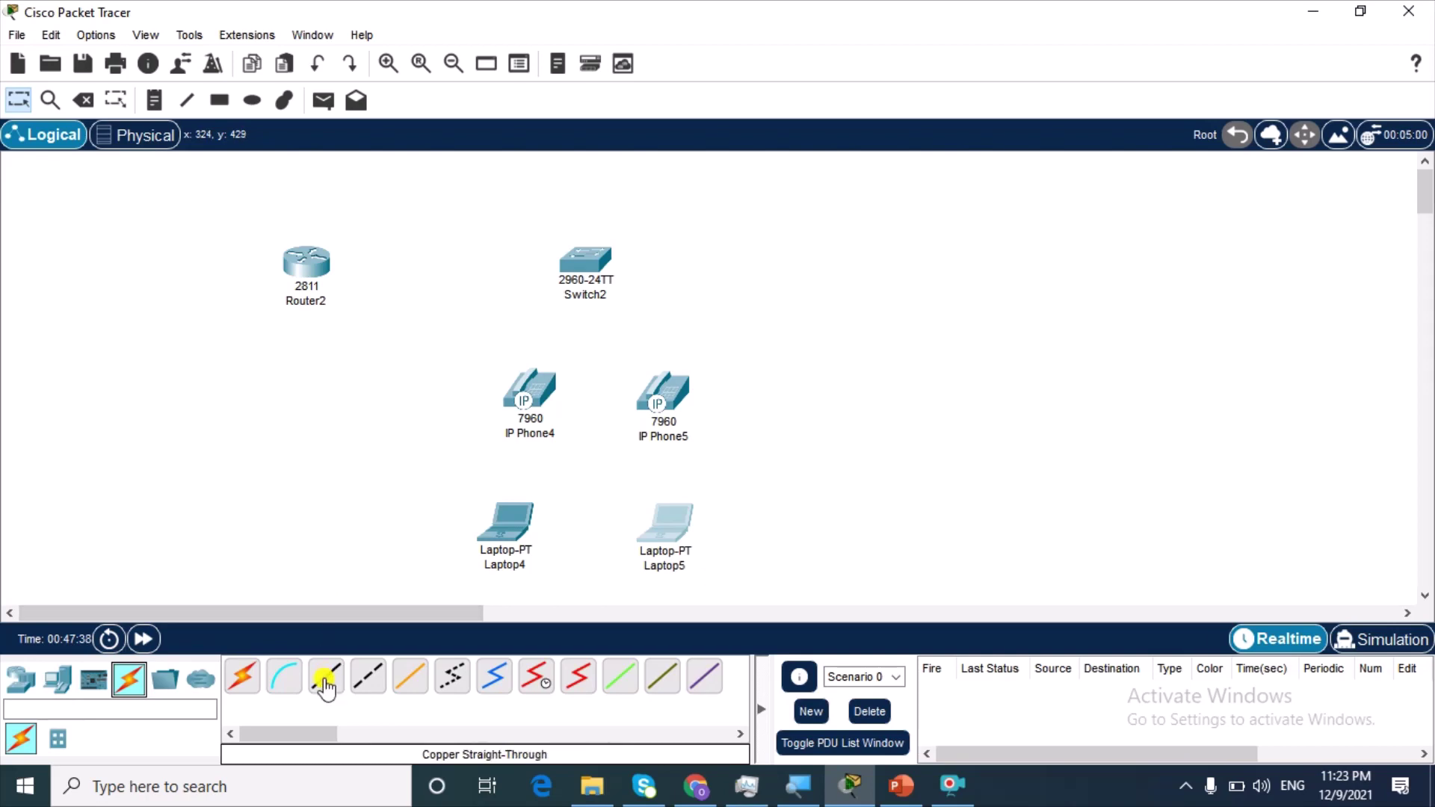
click(325, 682)
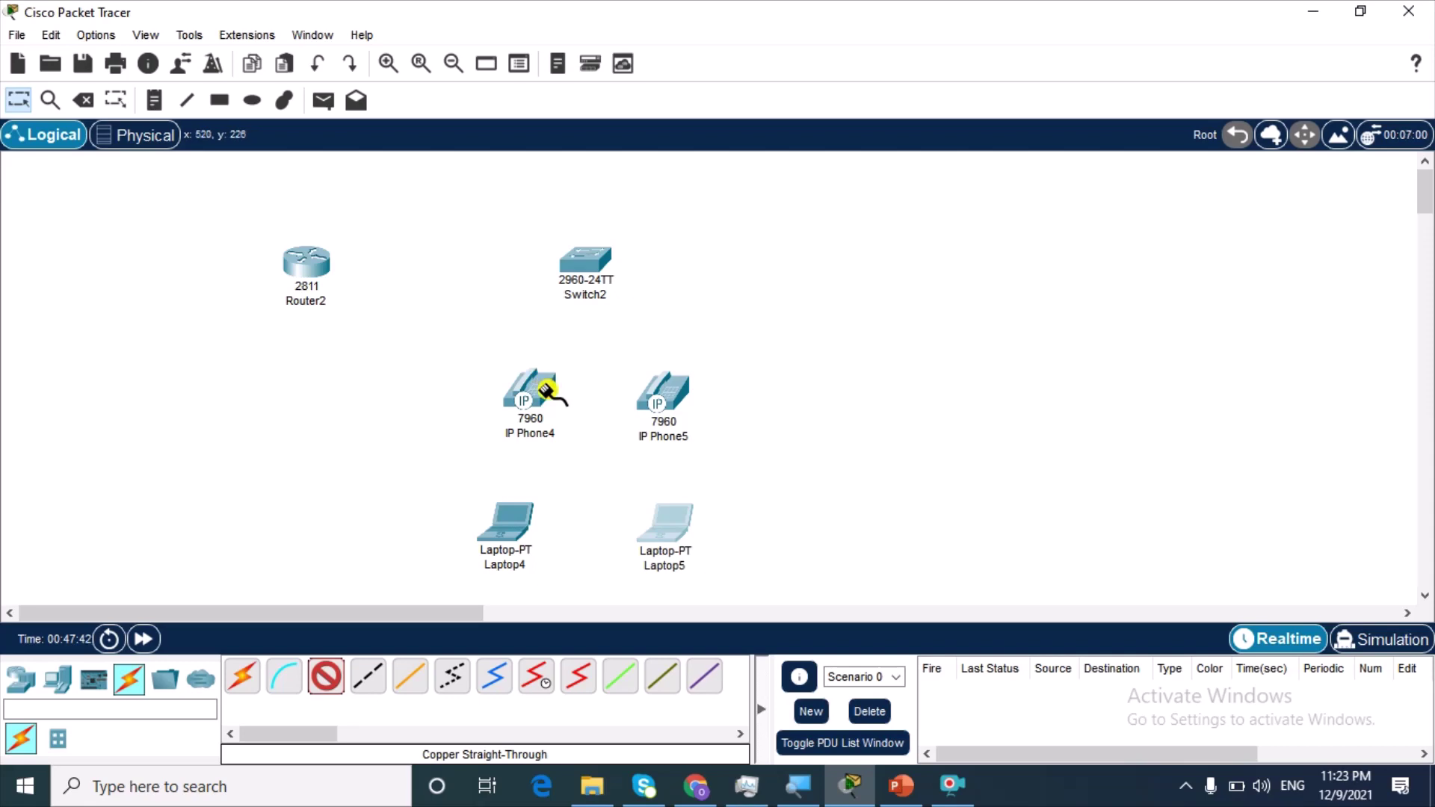
click(547, 391)
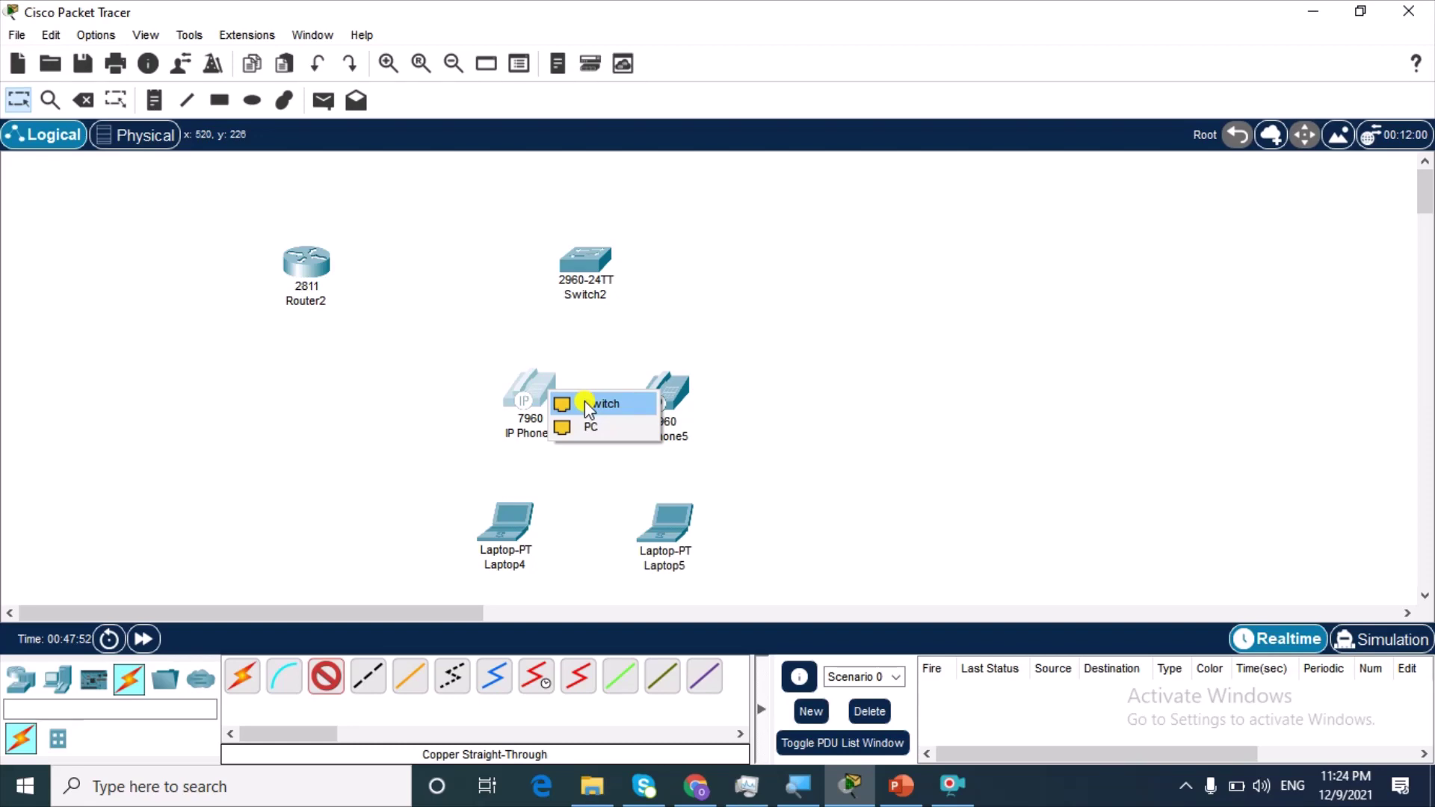
click(584, 402)
click(585, 262)
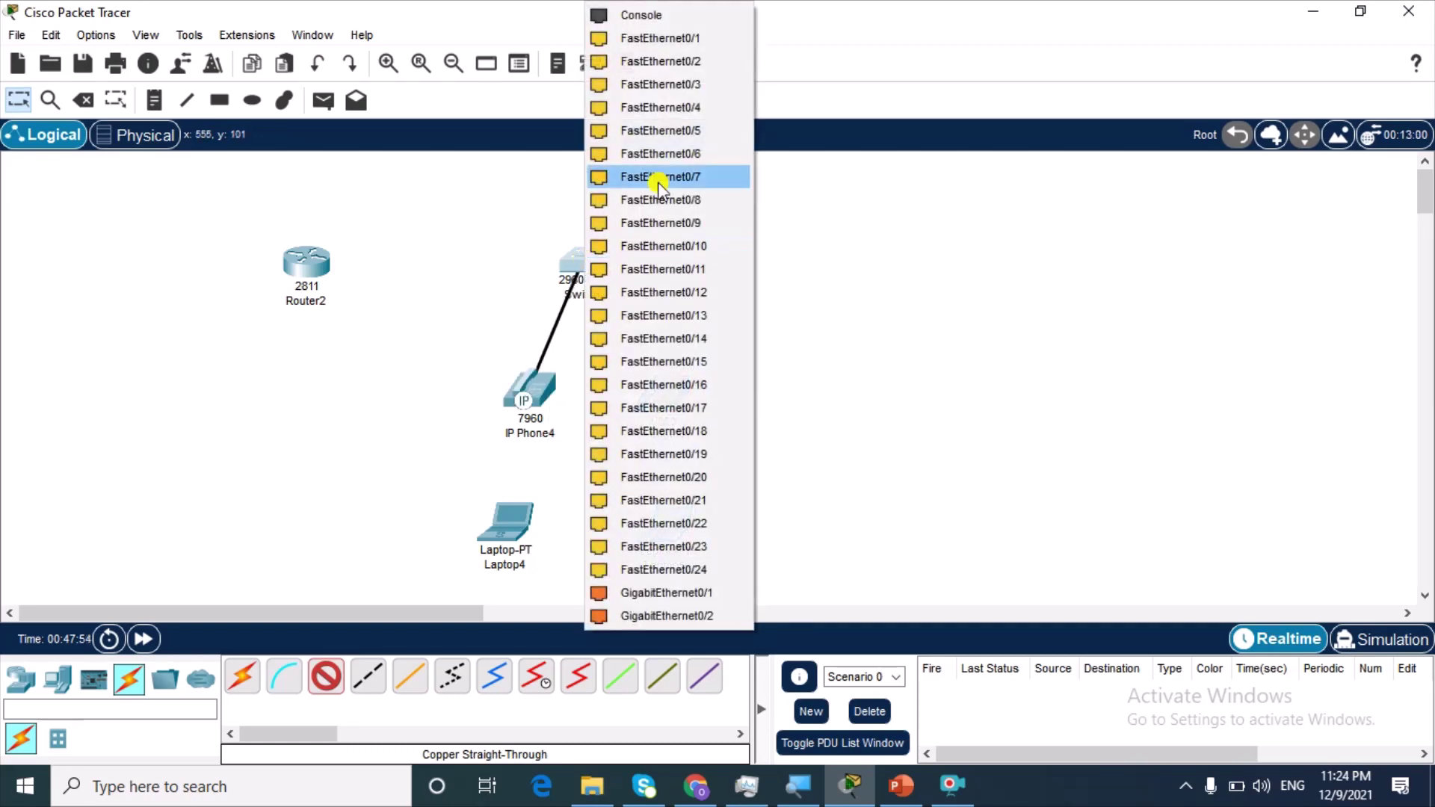
click(670, 39)
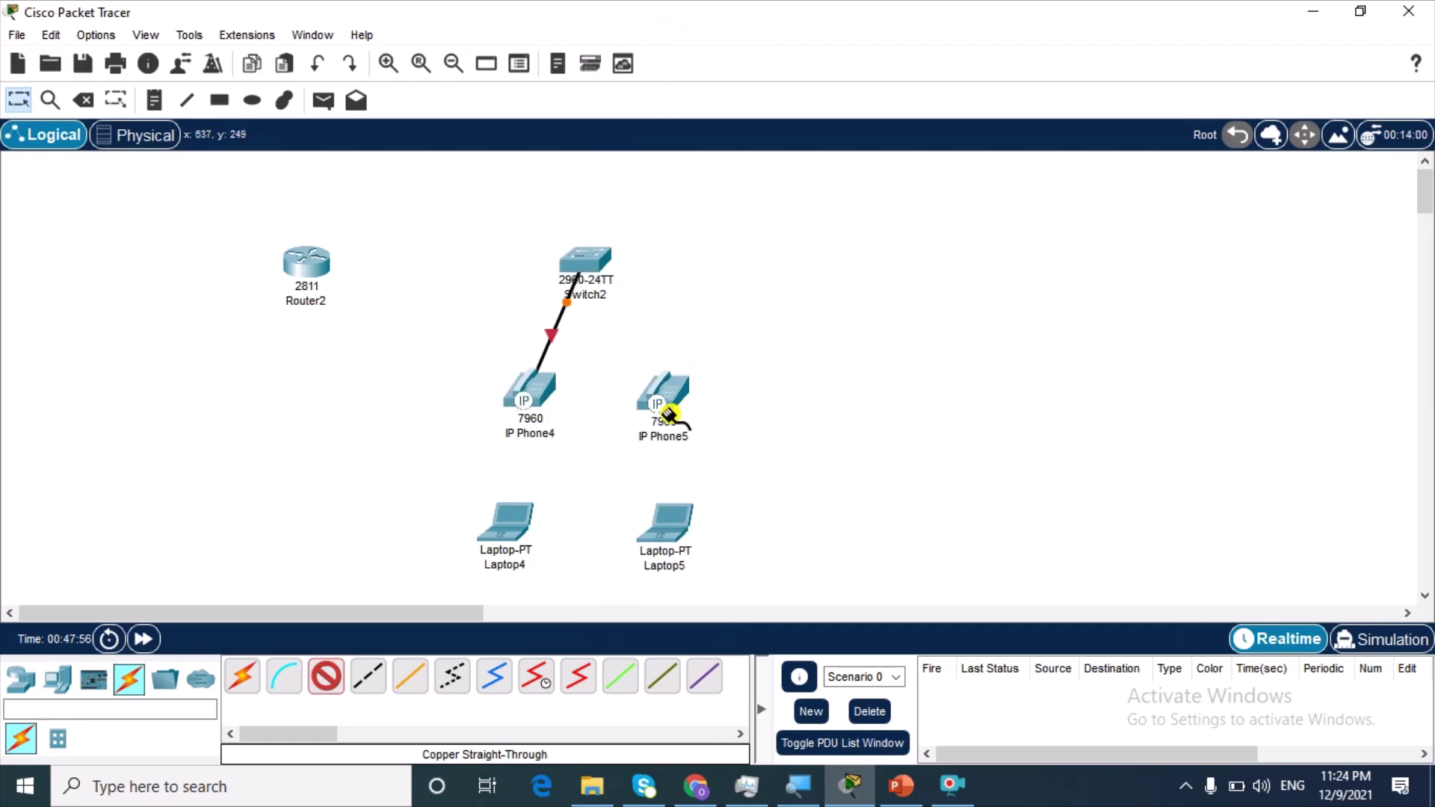
Connect IP Phone5's Switch port to Switch2's FastEthernet0/2 with the copper straight-through cable.
click(669, 409)
click(729, 432)
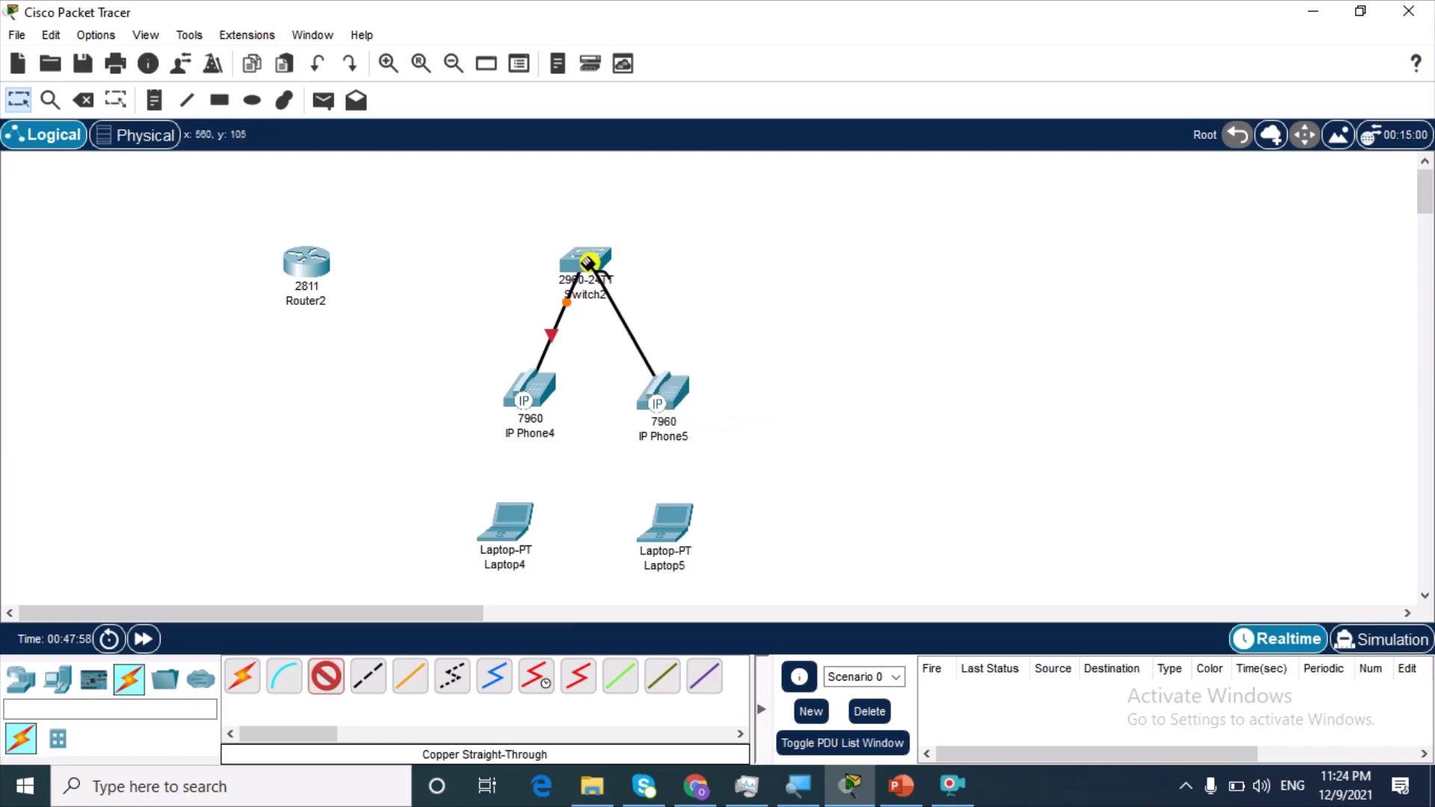
click(590, 265)
click(671, 39)
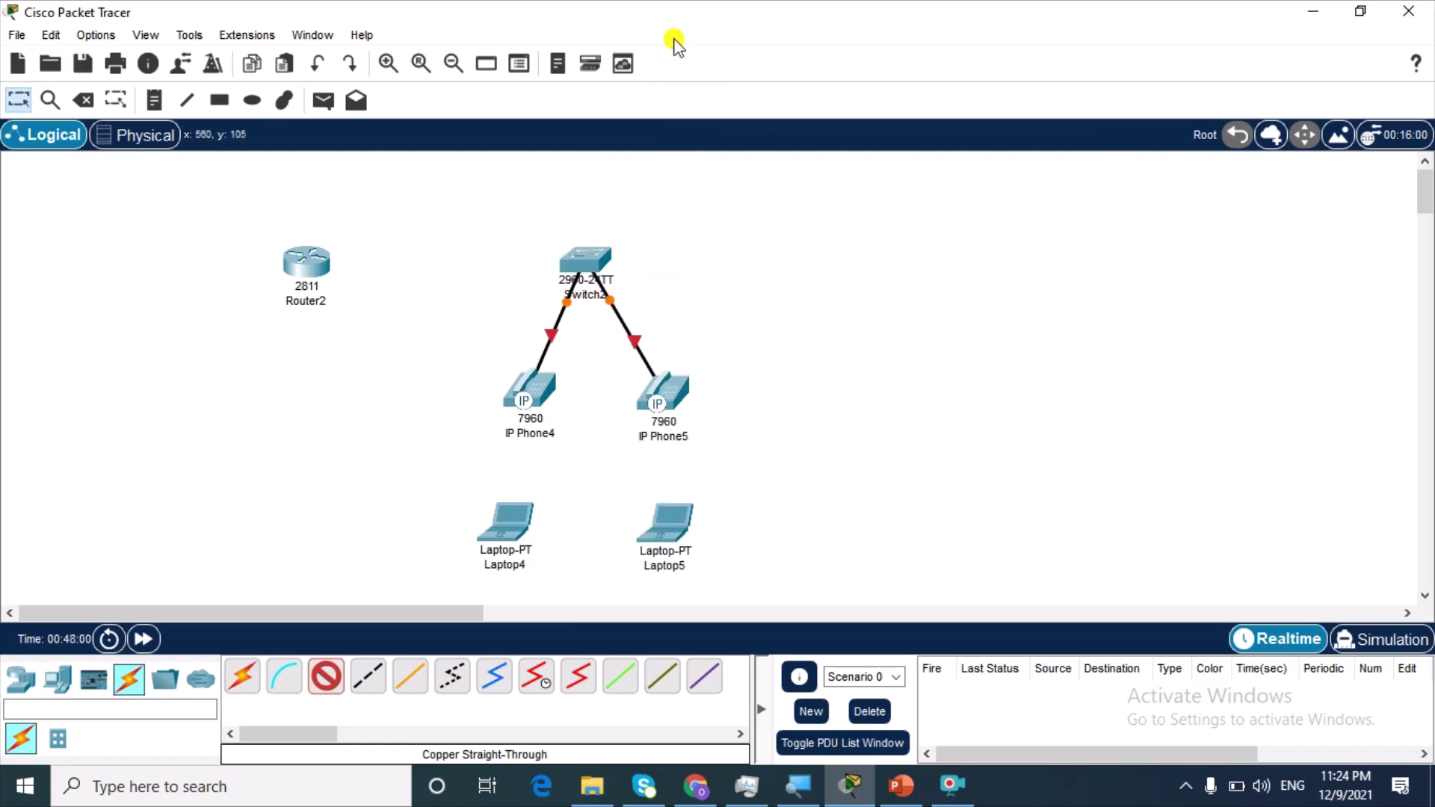
Connect Laptop4's FastEthernet0 port to the PC port of IP Phone4 with the copper straight-through cable.
click(505, 538)
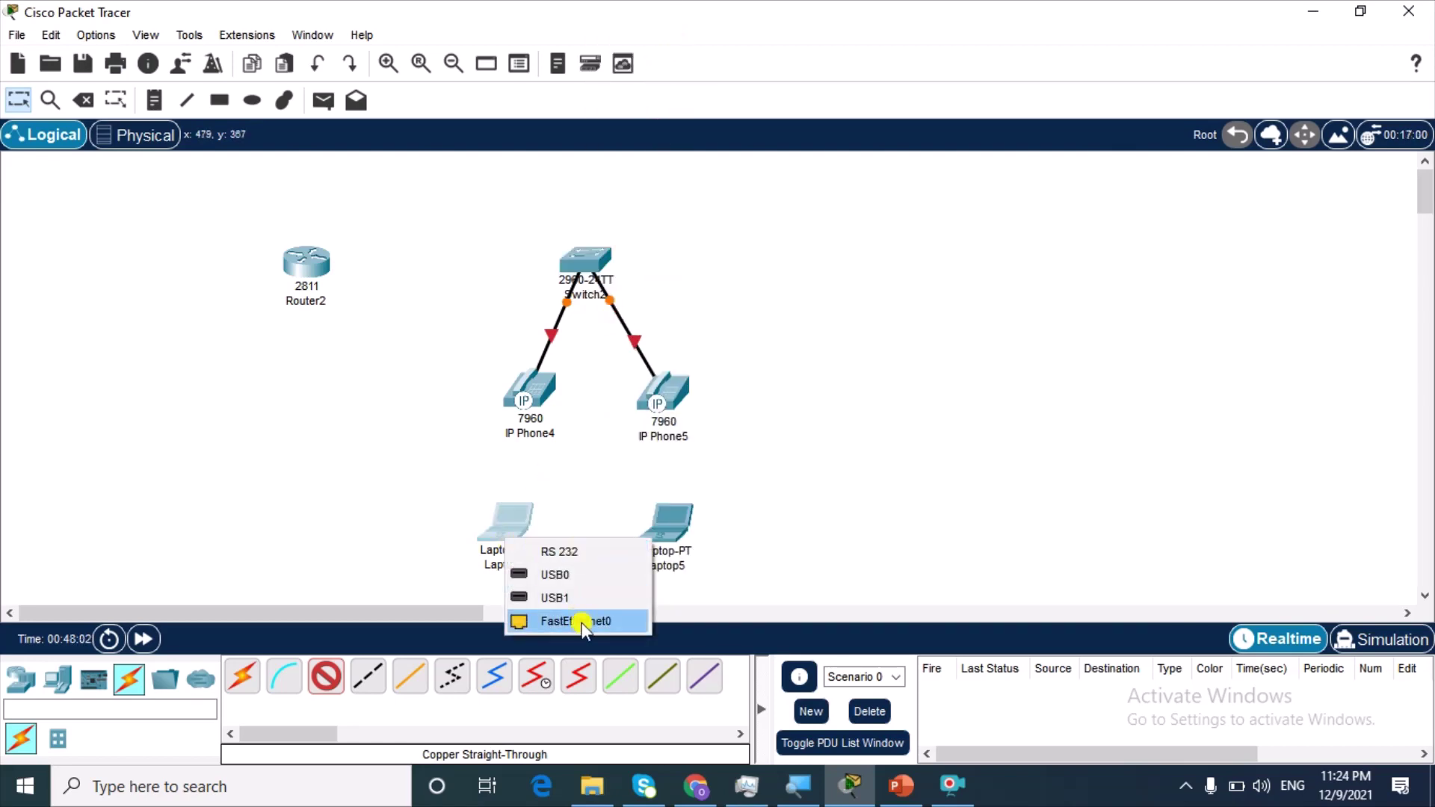
click(586, 620)
click(531, 392)
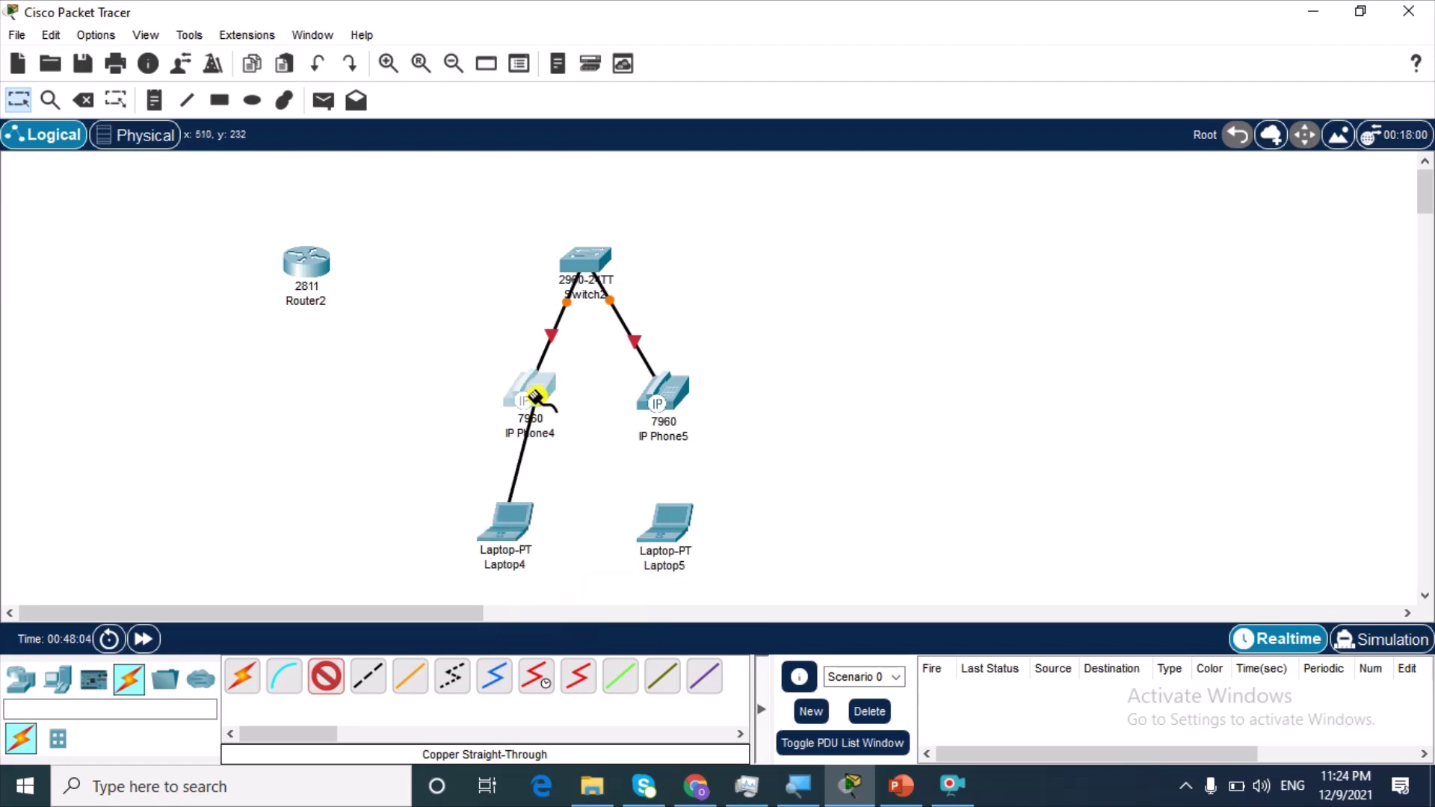
click(585, 415)
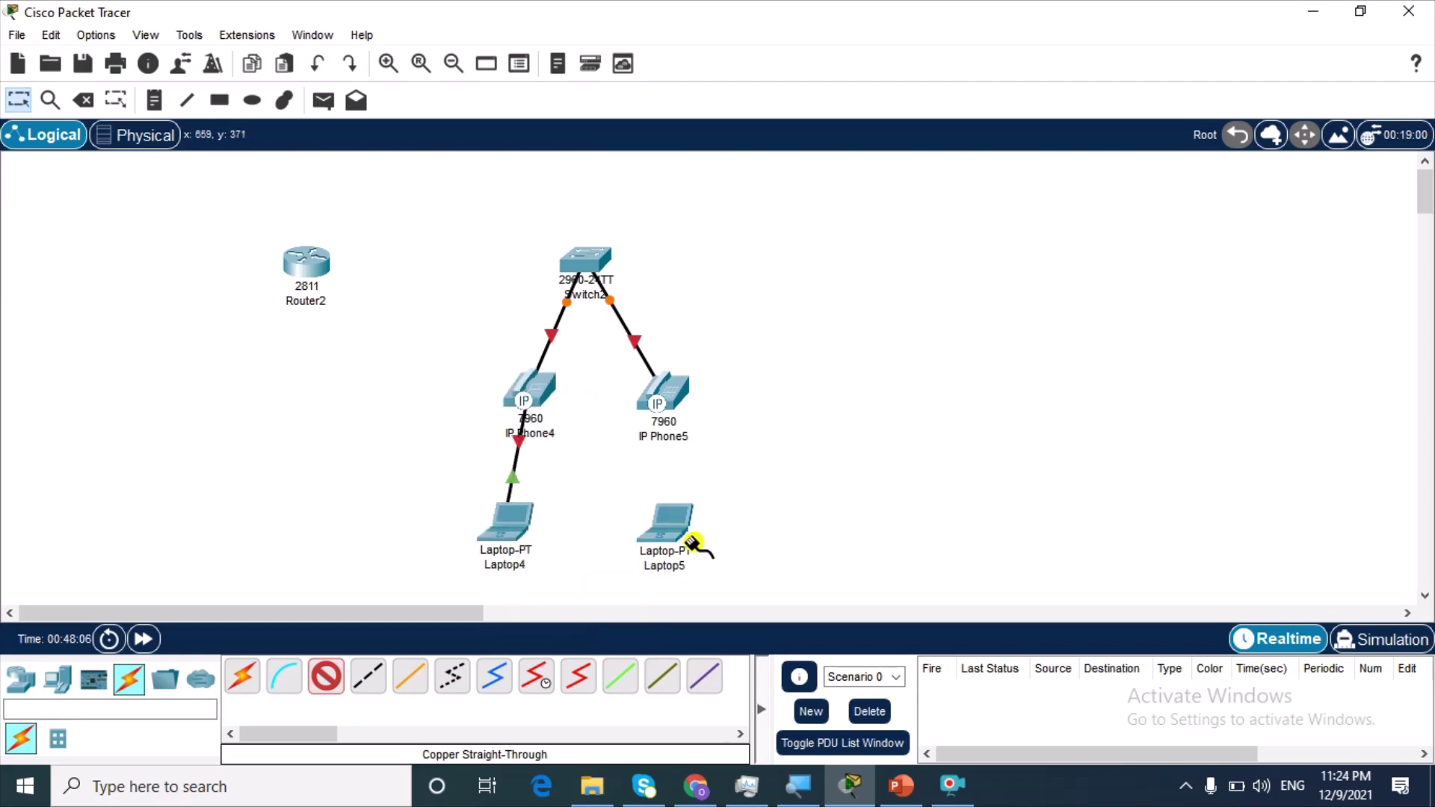
Connect Laptop5's FastEthernet0 port to the PC port of IP Phone5 with the copper straight-through cable.
click(688, 538)
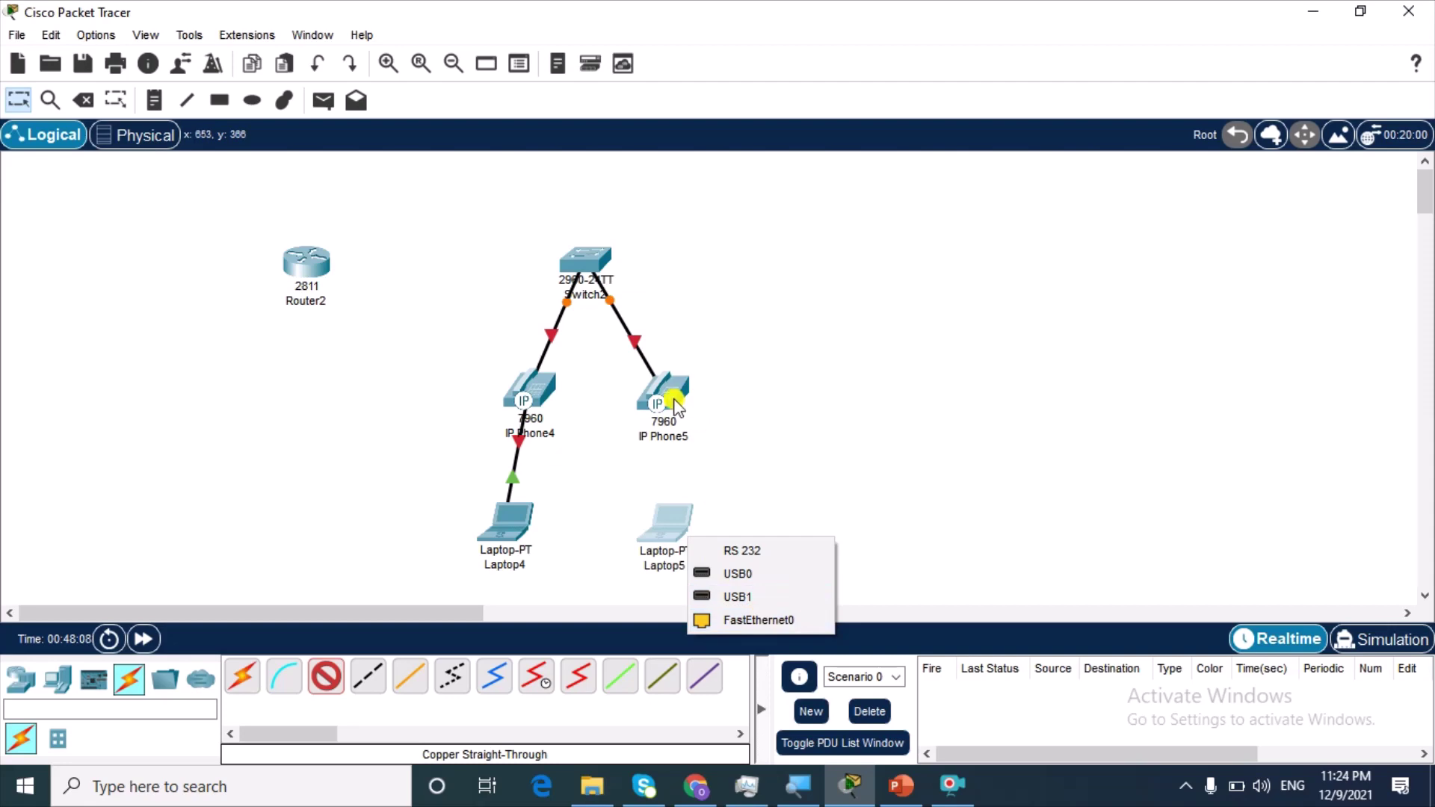
click(745, 621)
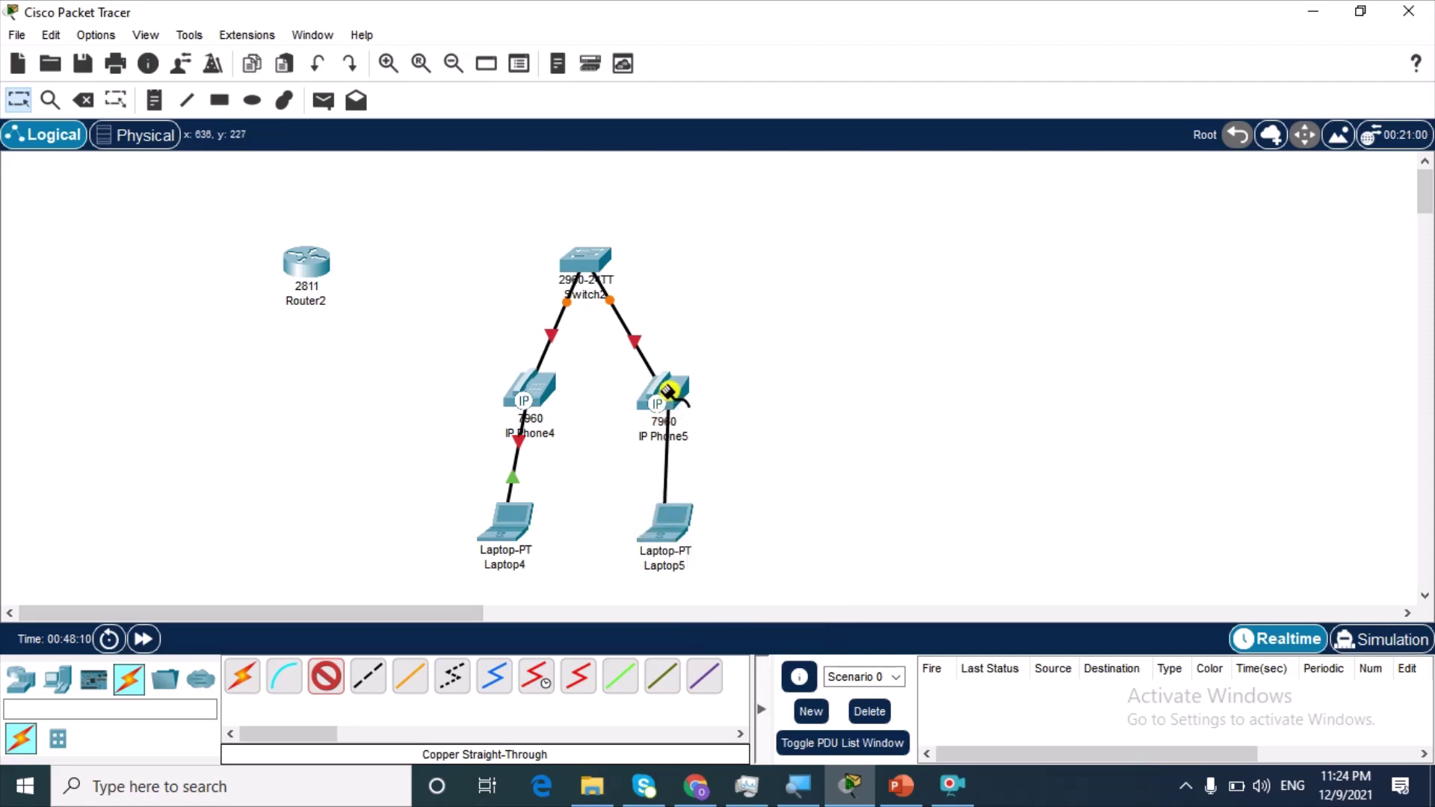
click(664, 403)
click(725, 408)
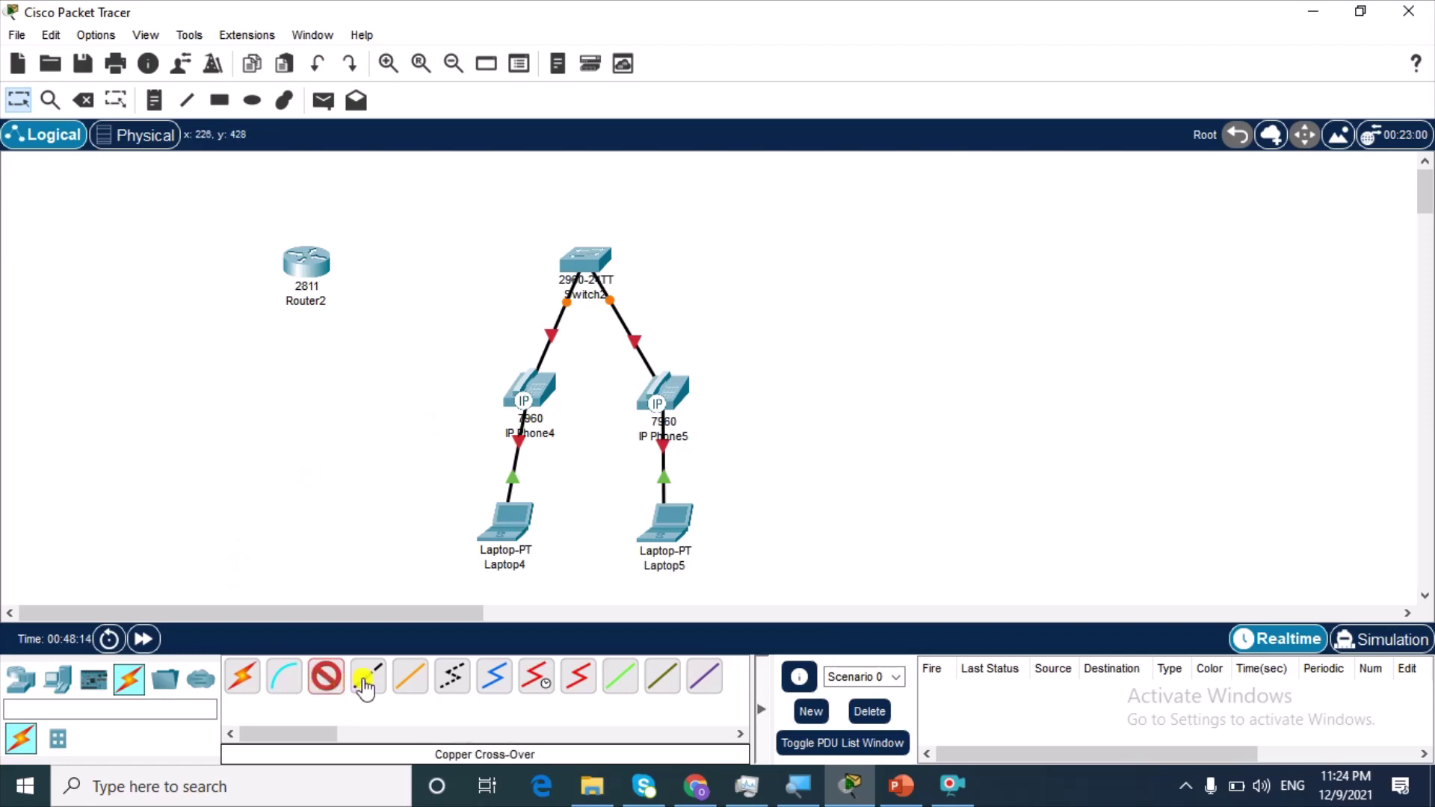
Connect Router2's FastEthernet0/0 to Switch2's FastEthernet0/24 with a copper cross-over cable.
click(368, 677)
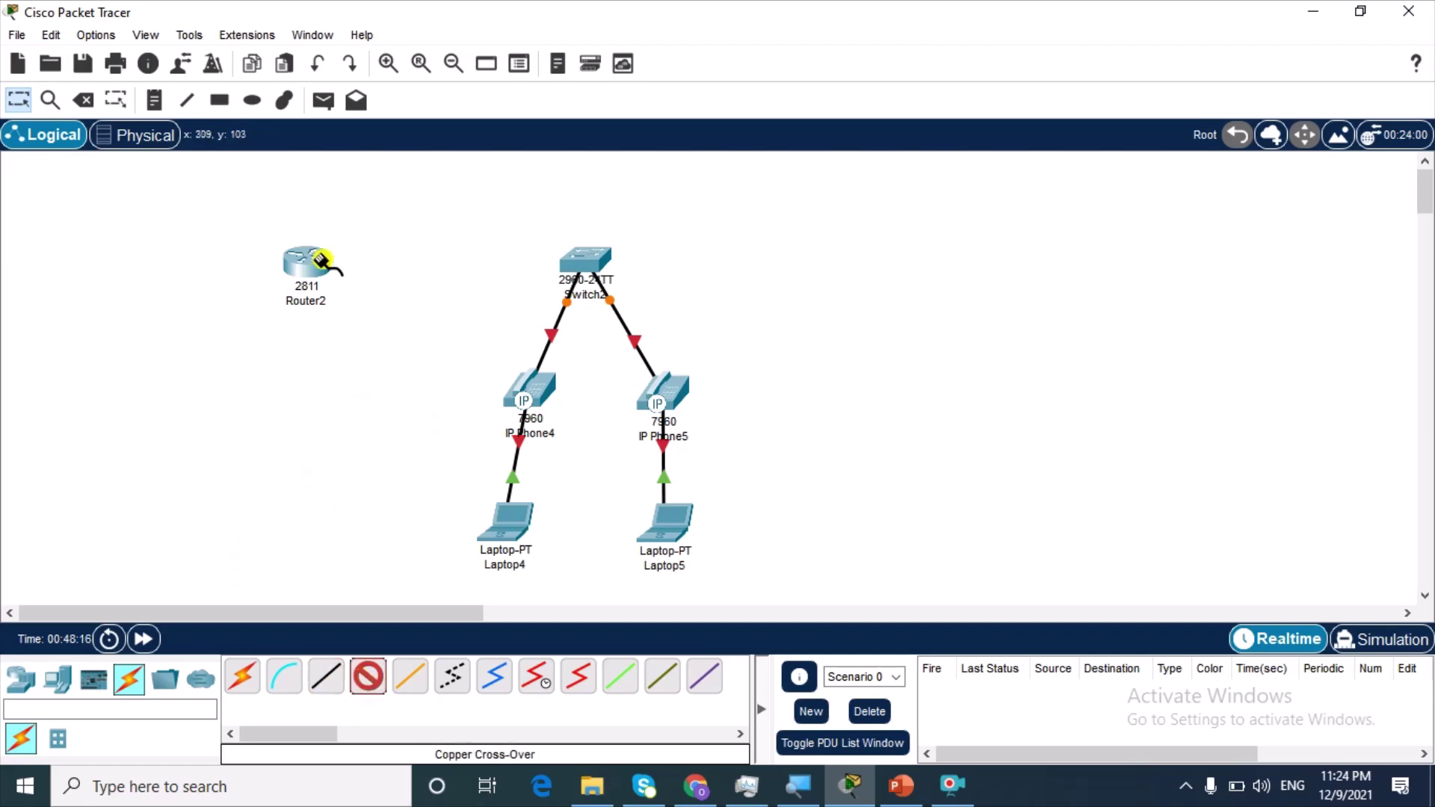
click(312, 261)
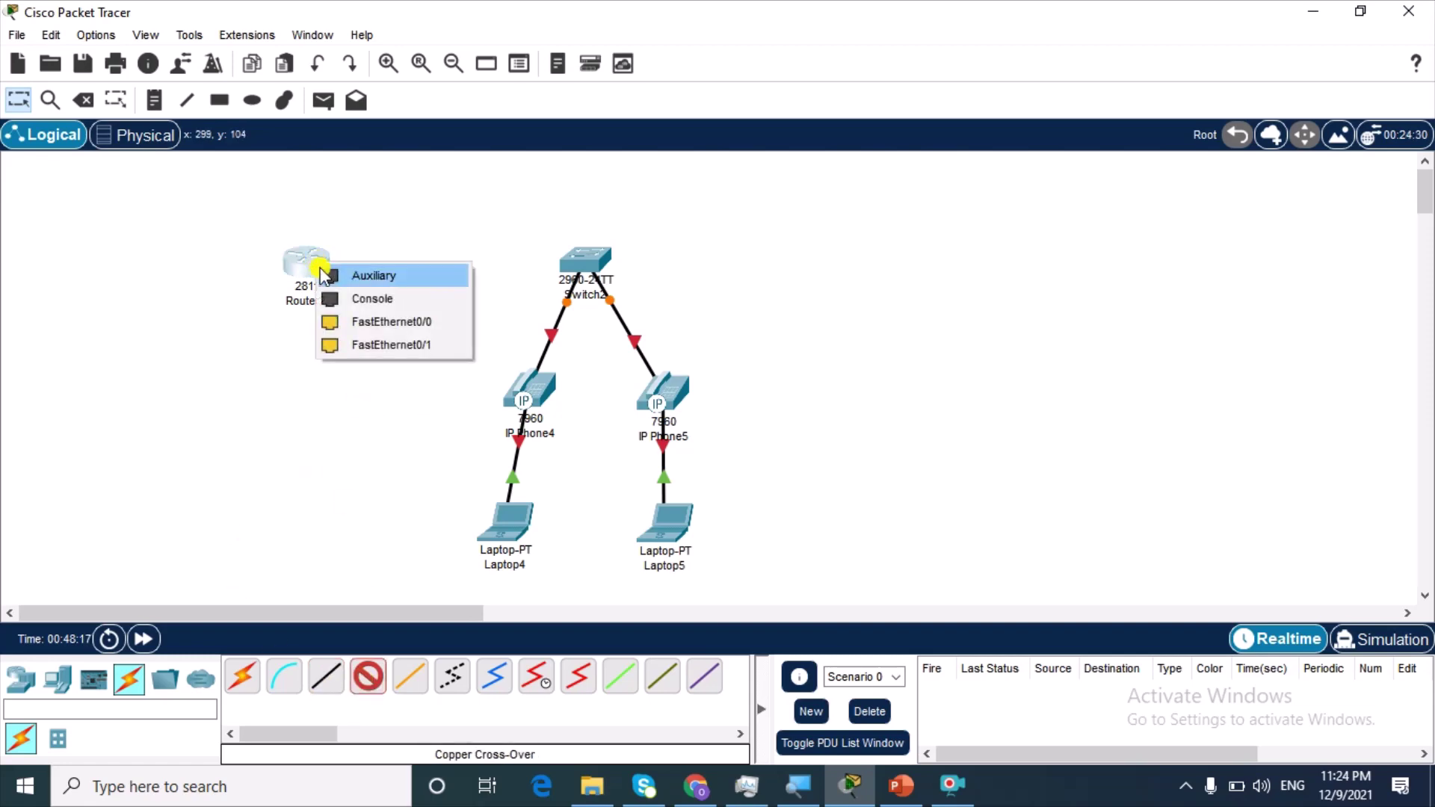
click(385, 329)
click(577, 263)
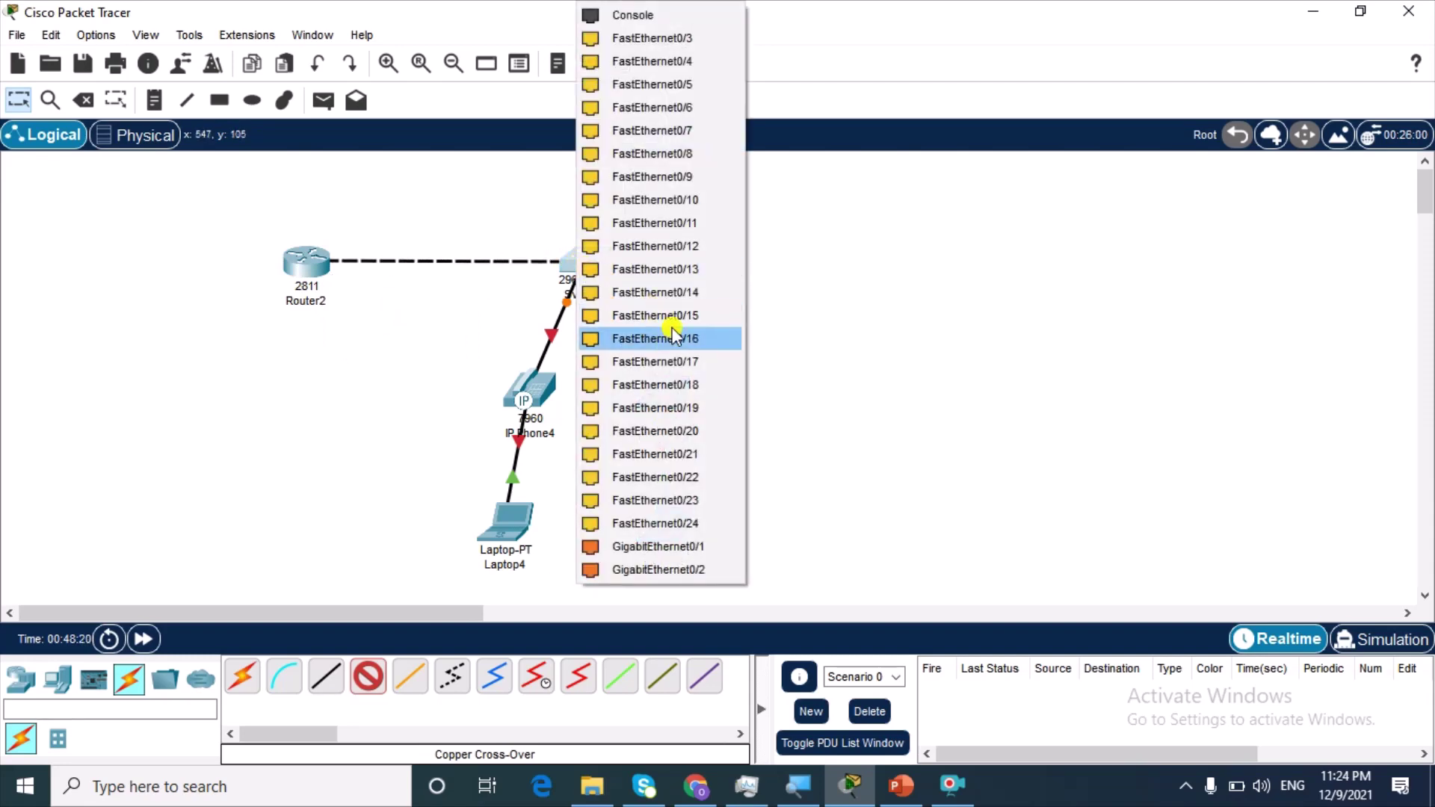
click(658, 523)
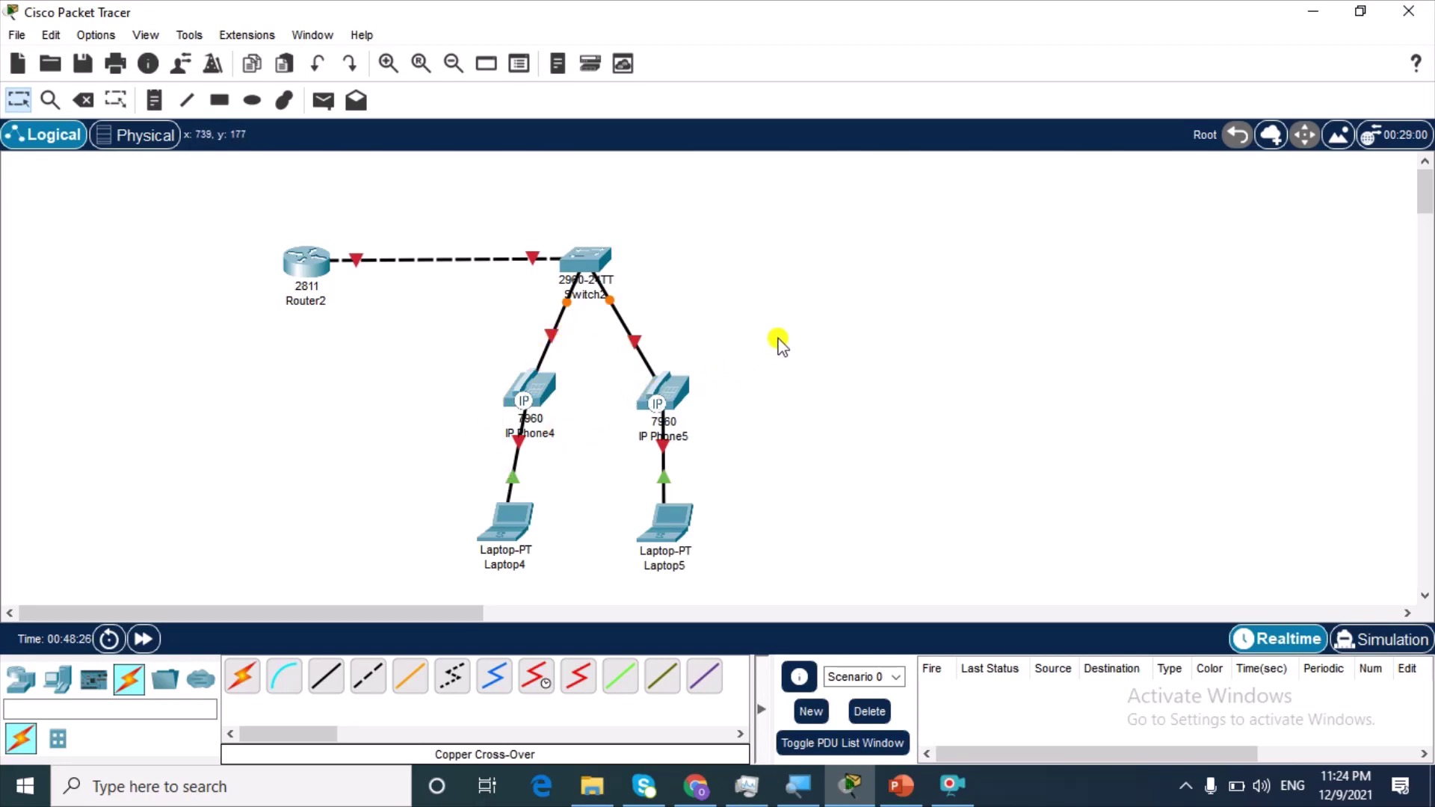
Plug the power adapter module into IP Phone4 and IP Phone5.
click(550, 392)
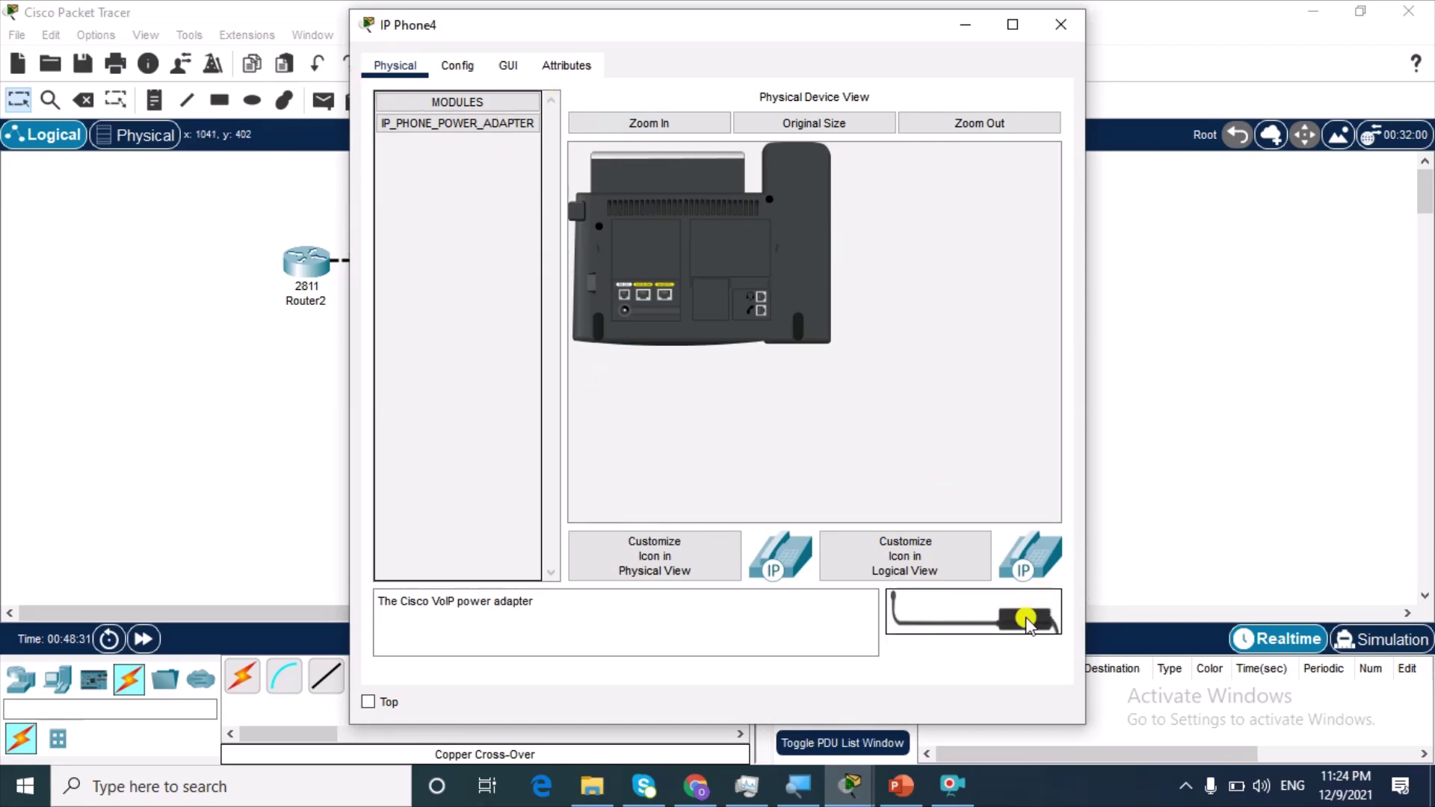
drag(1028, 622, 625, 312)
click(1189, 240)
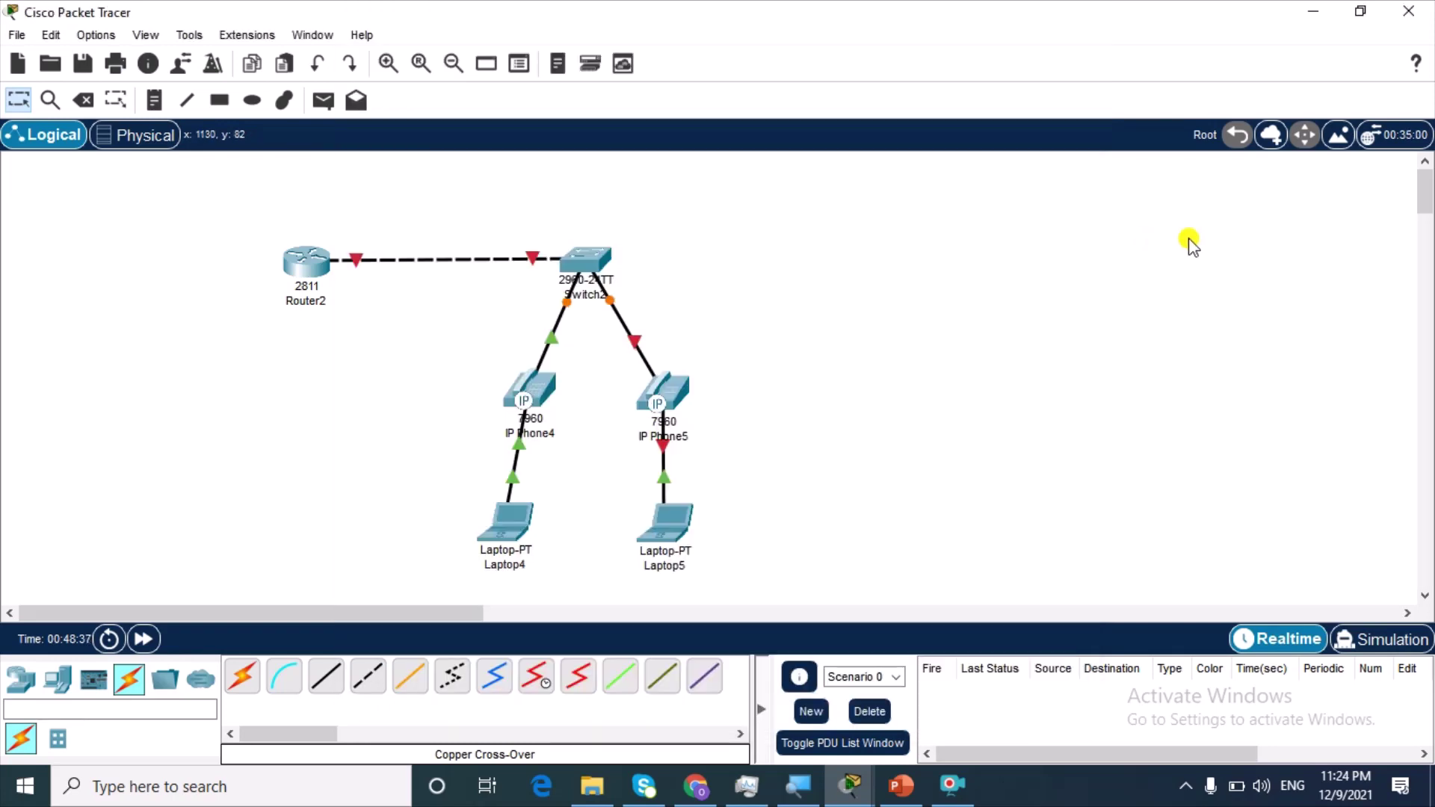
click(663, 387)
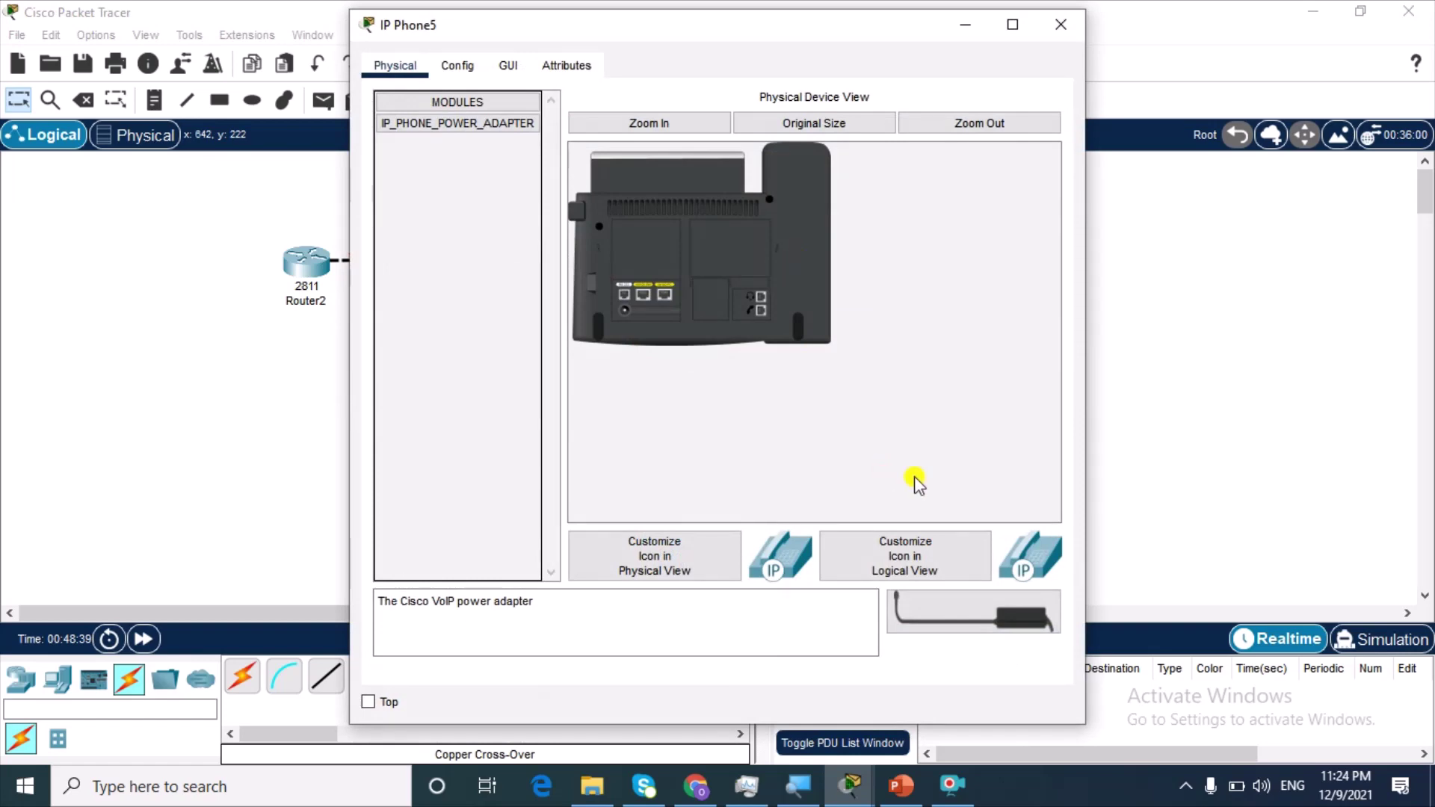
drag(1008, 598, 630, 314)
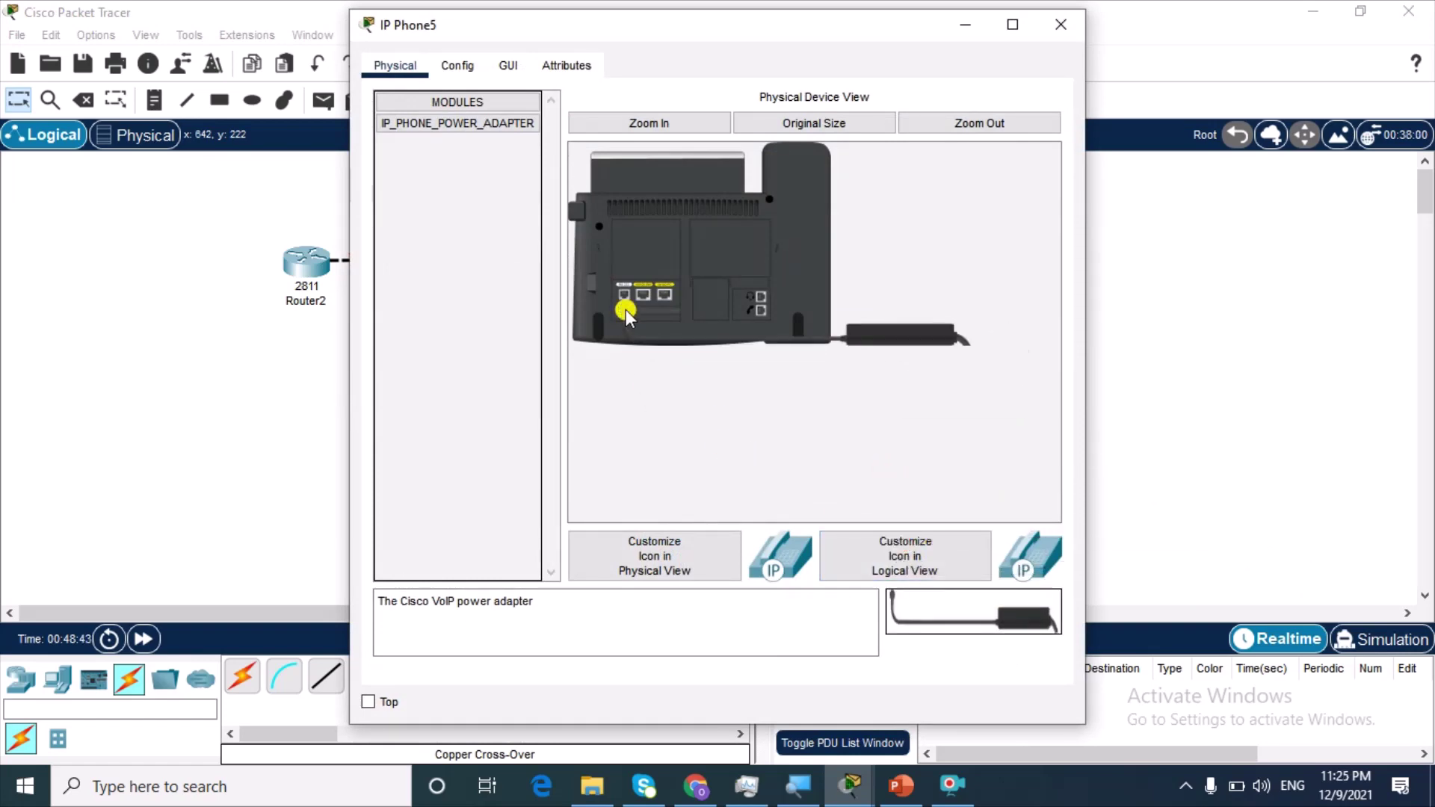
click(1196, 304)
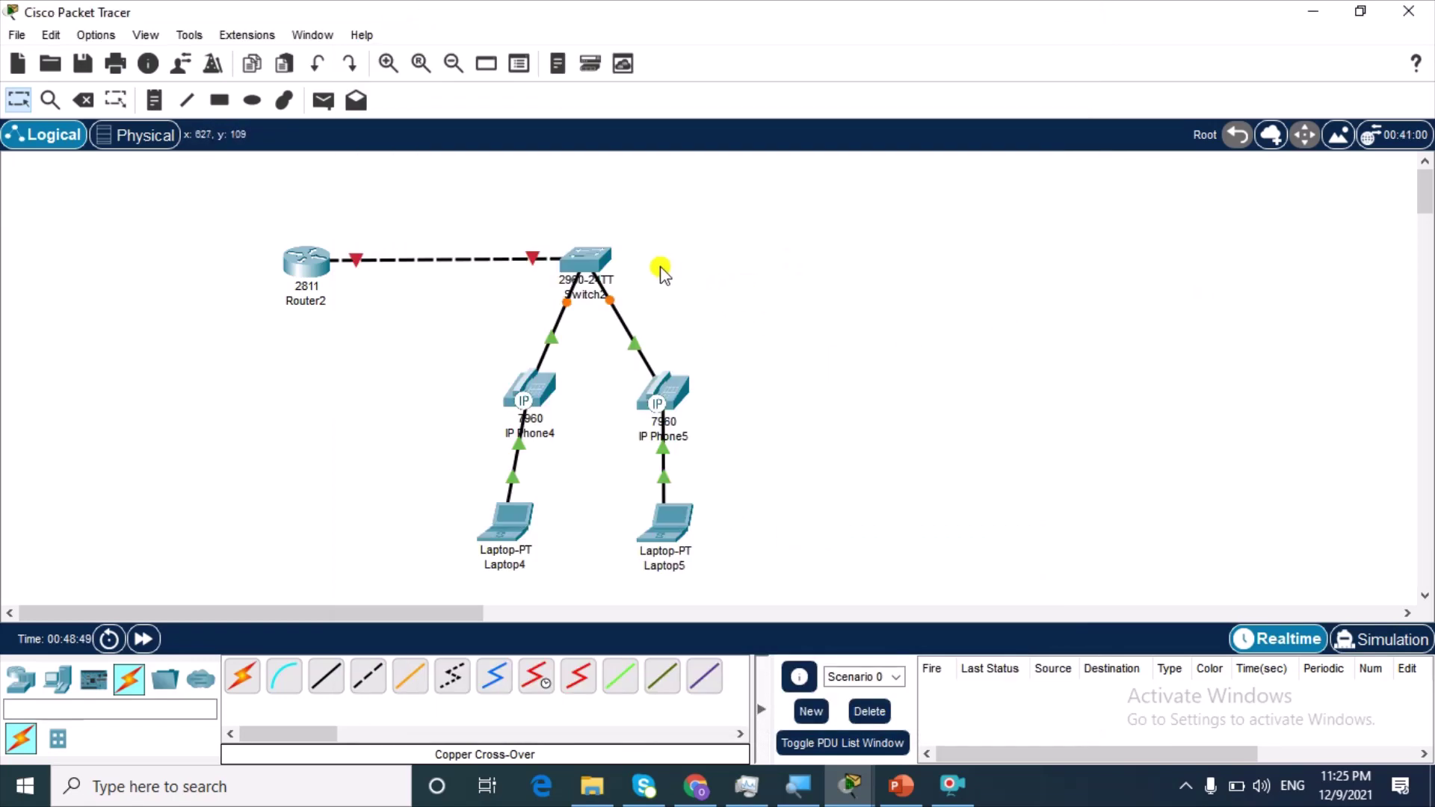
Open Switch2's command line and enter global configuration mode with en and conf t.
drag(601, 266, 603, 266)
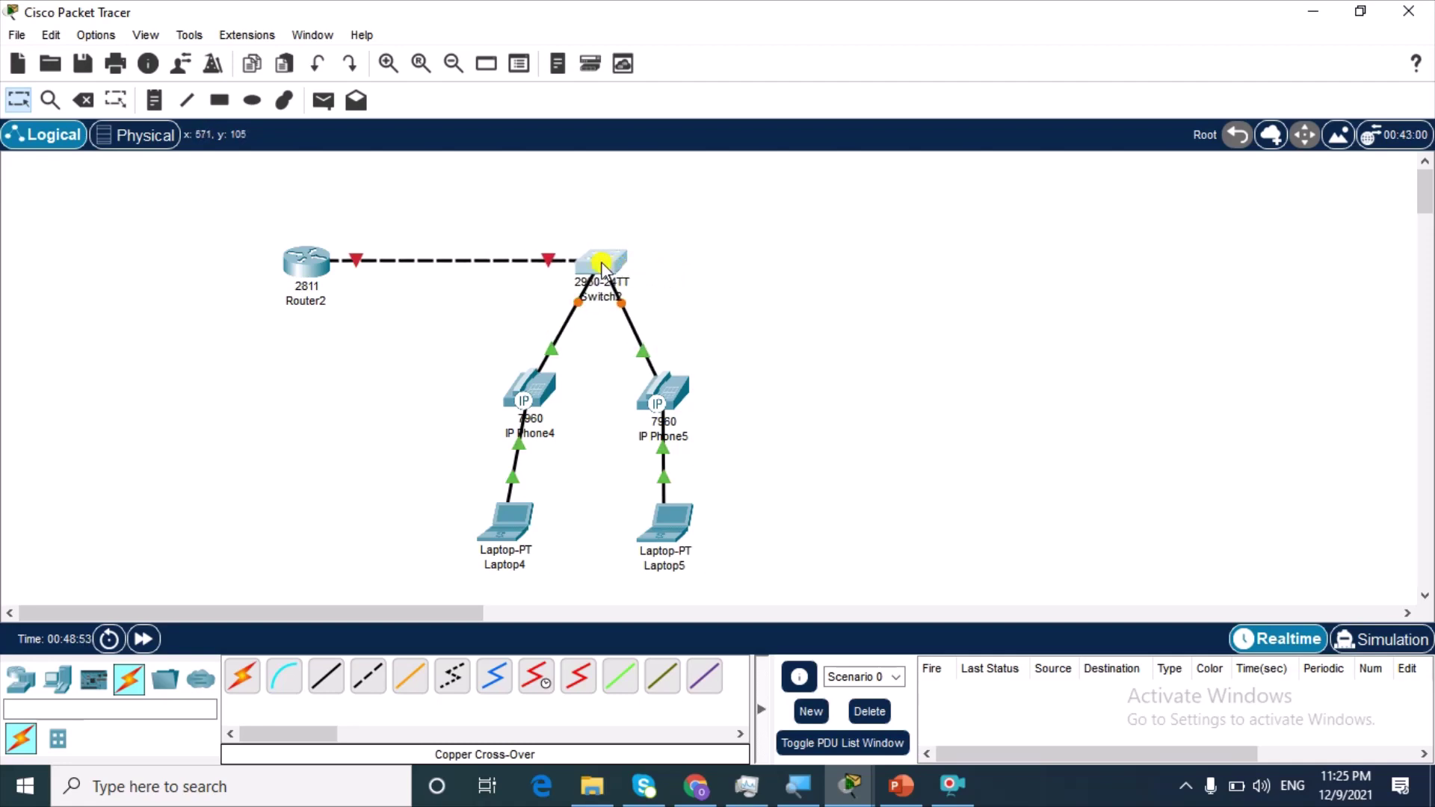
mouse_move(602, 267)
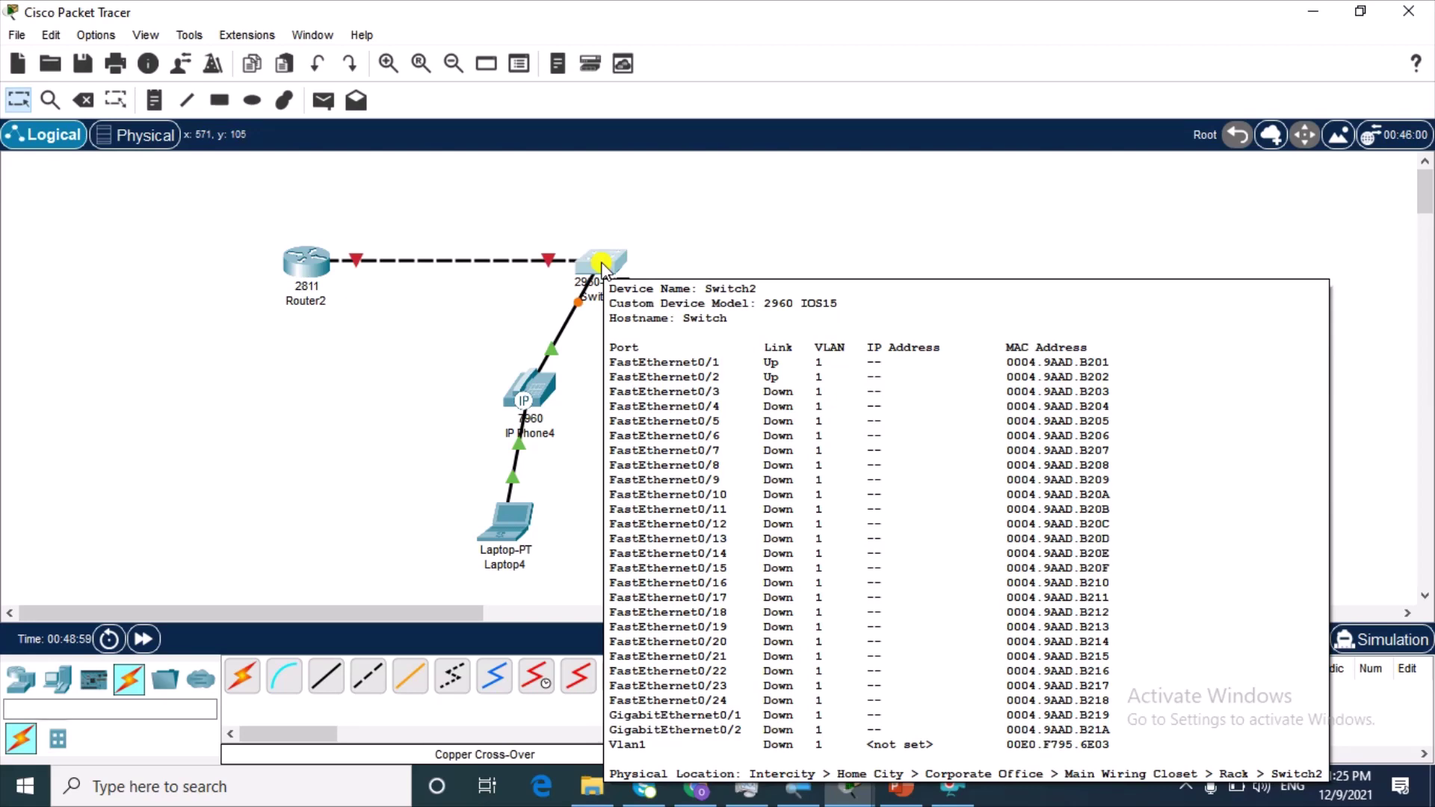
click(602, 267)
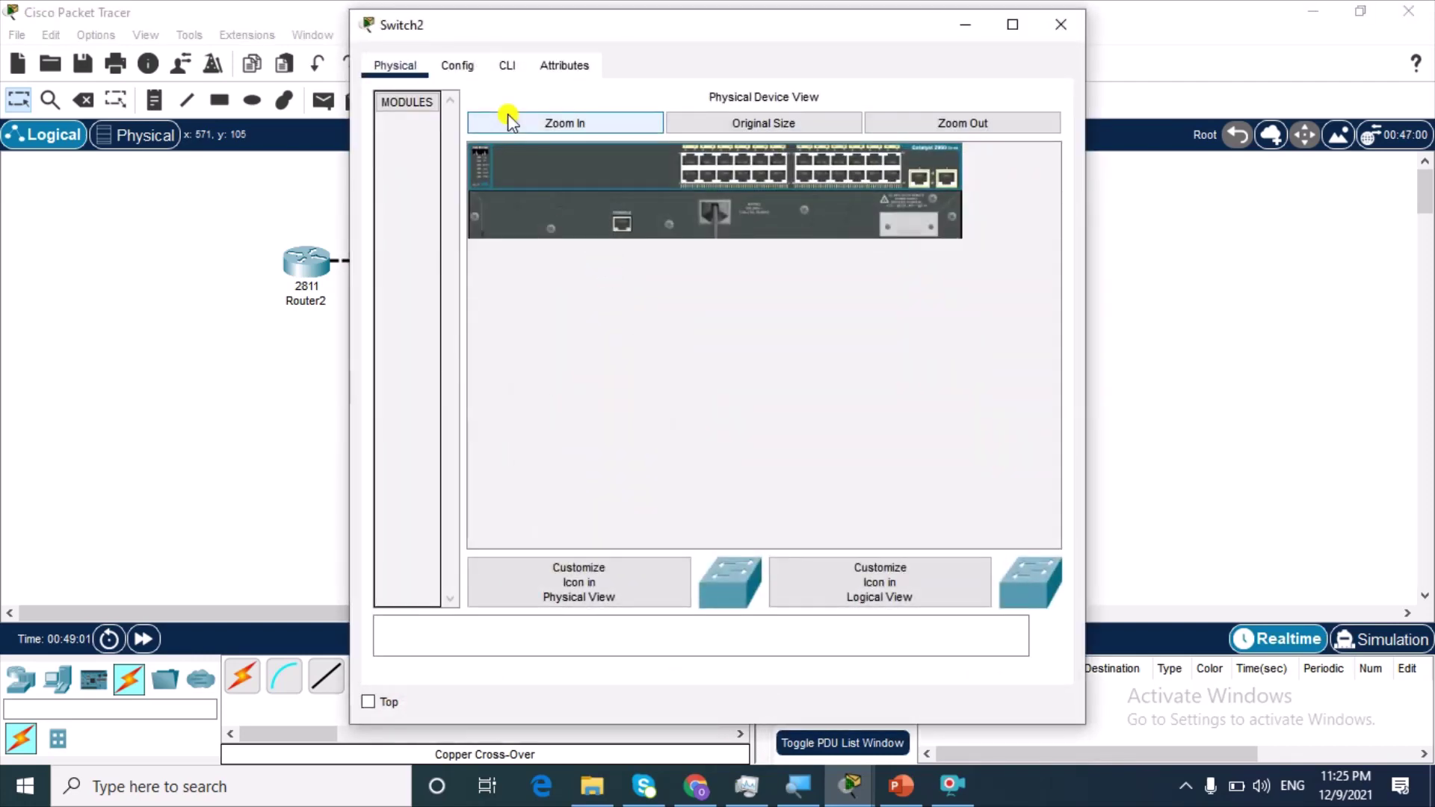
click(507, 71)
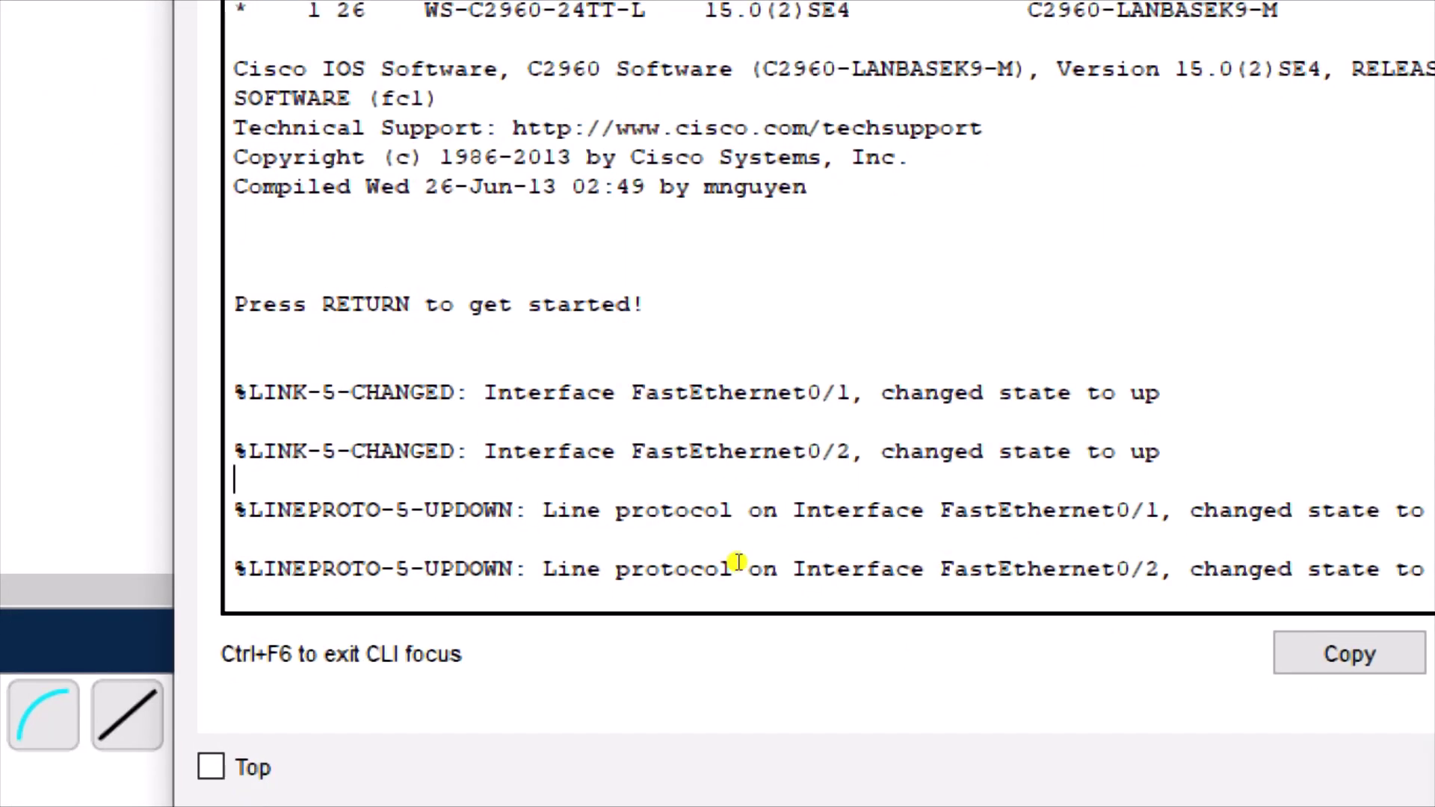
key(Return)
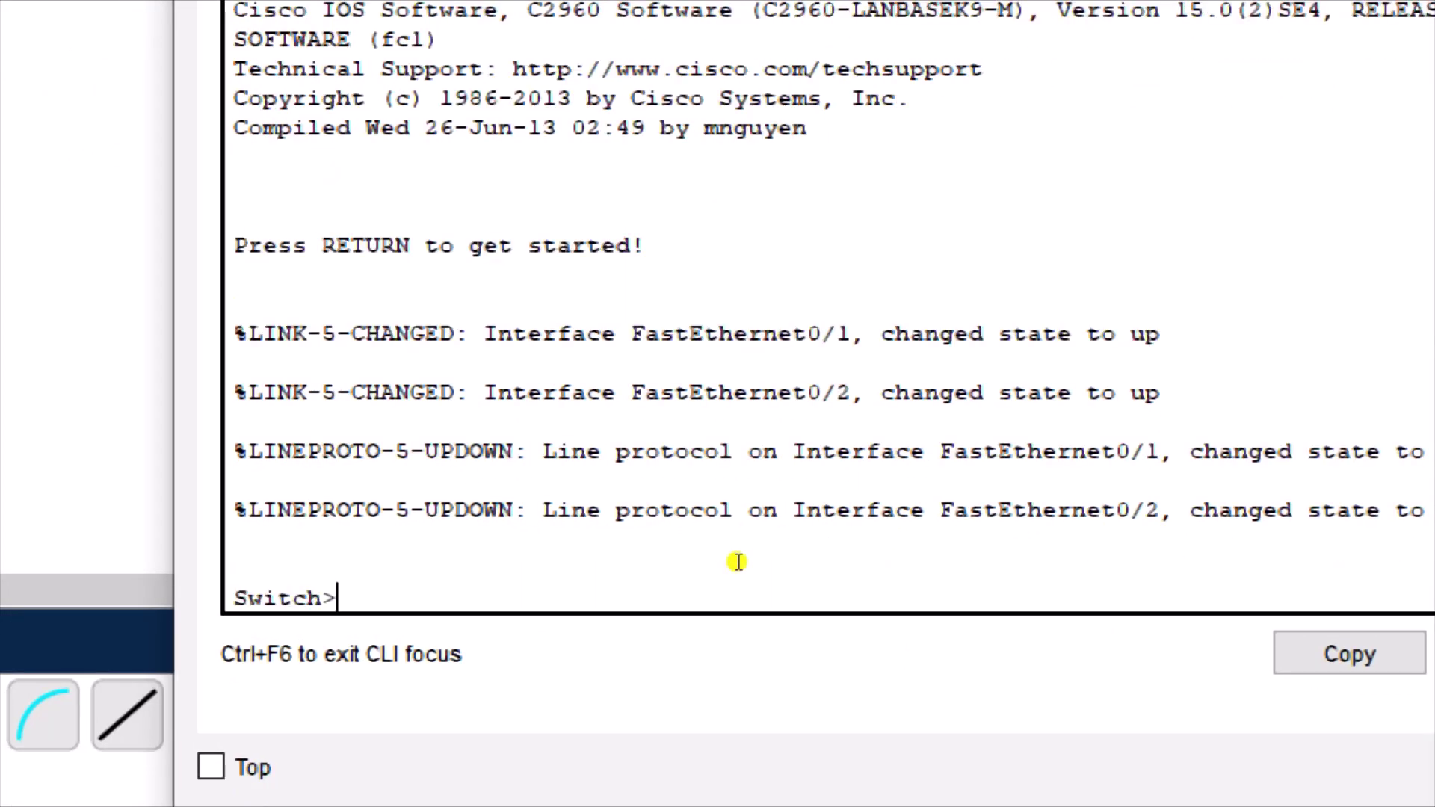
text(en)
key(Return)
text(conf t)
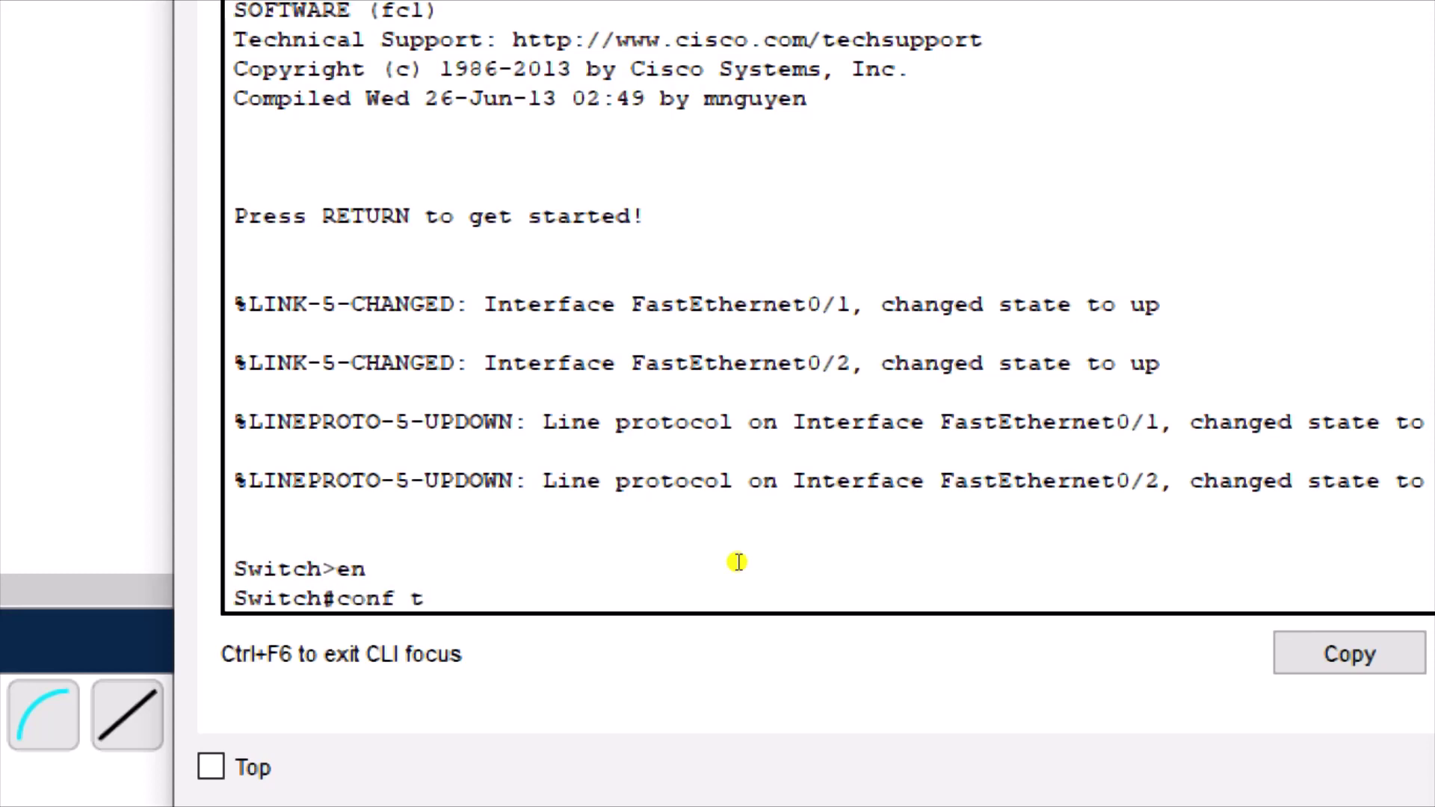
key(Return)
Create VLANs 10 and 20 on Switch2, then exit back to global configuration mode.
text(vlan 1)
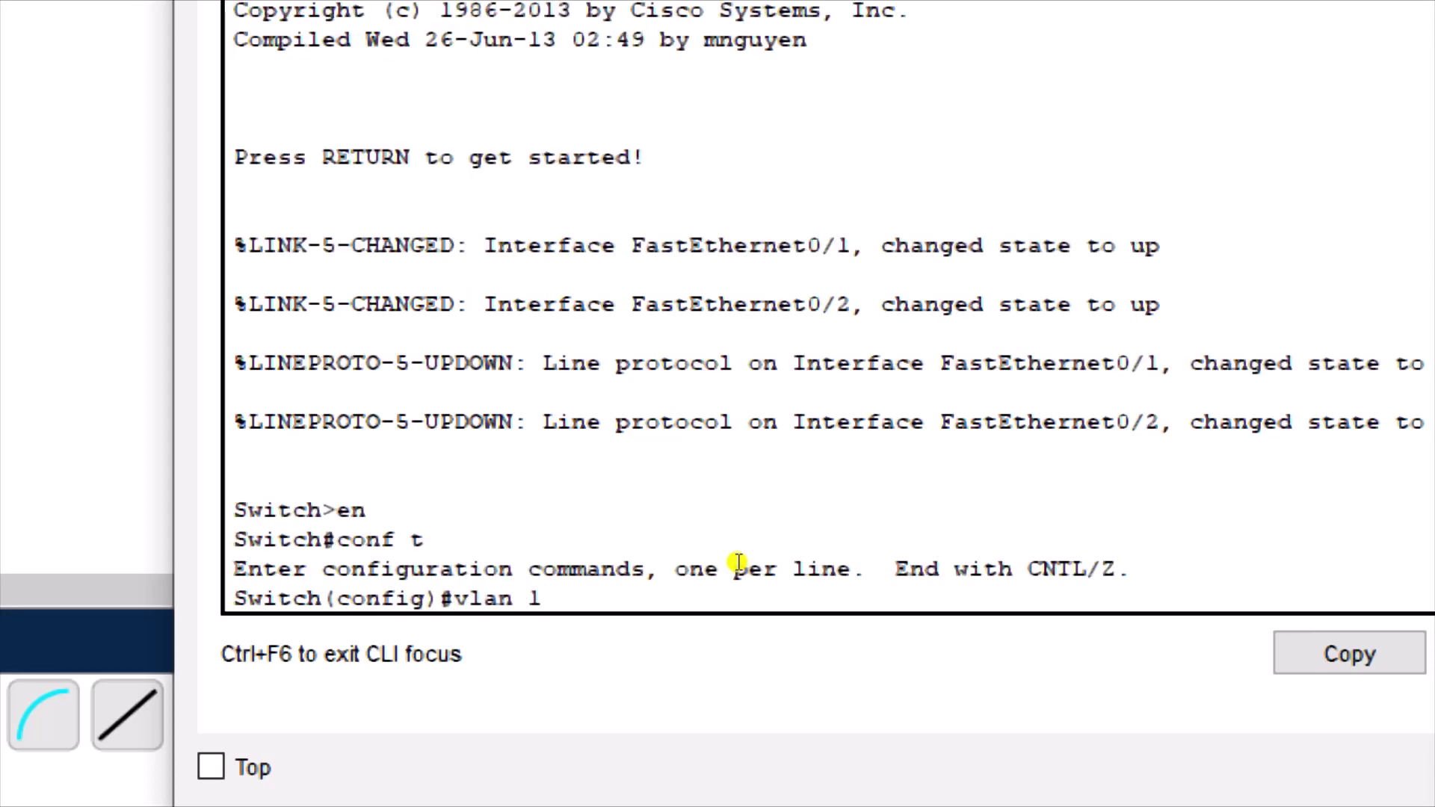
text(0)
key(Return)
text(vlan)#vl)
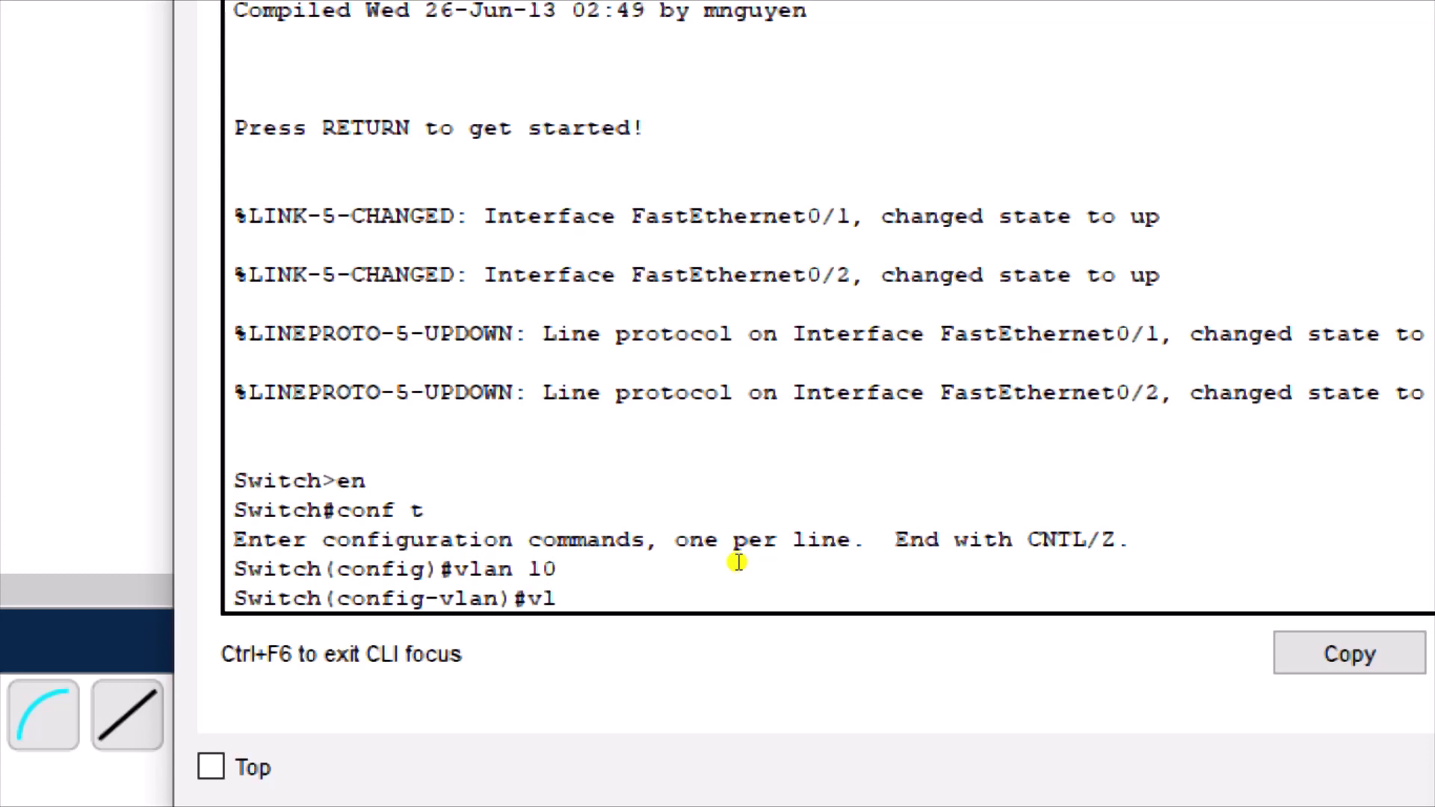
text(an 20)
key(Return)
key(Return)
key(Return)
key(Return)
key(Return)
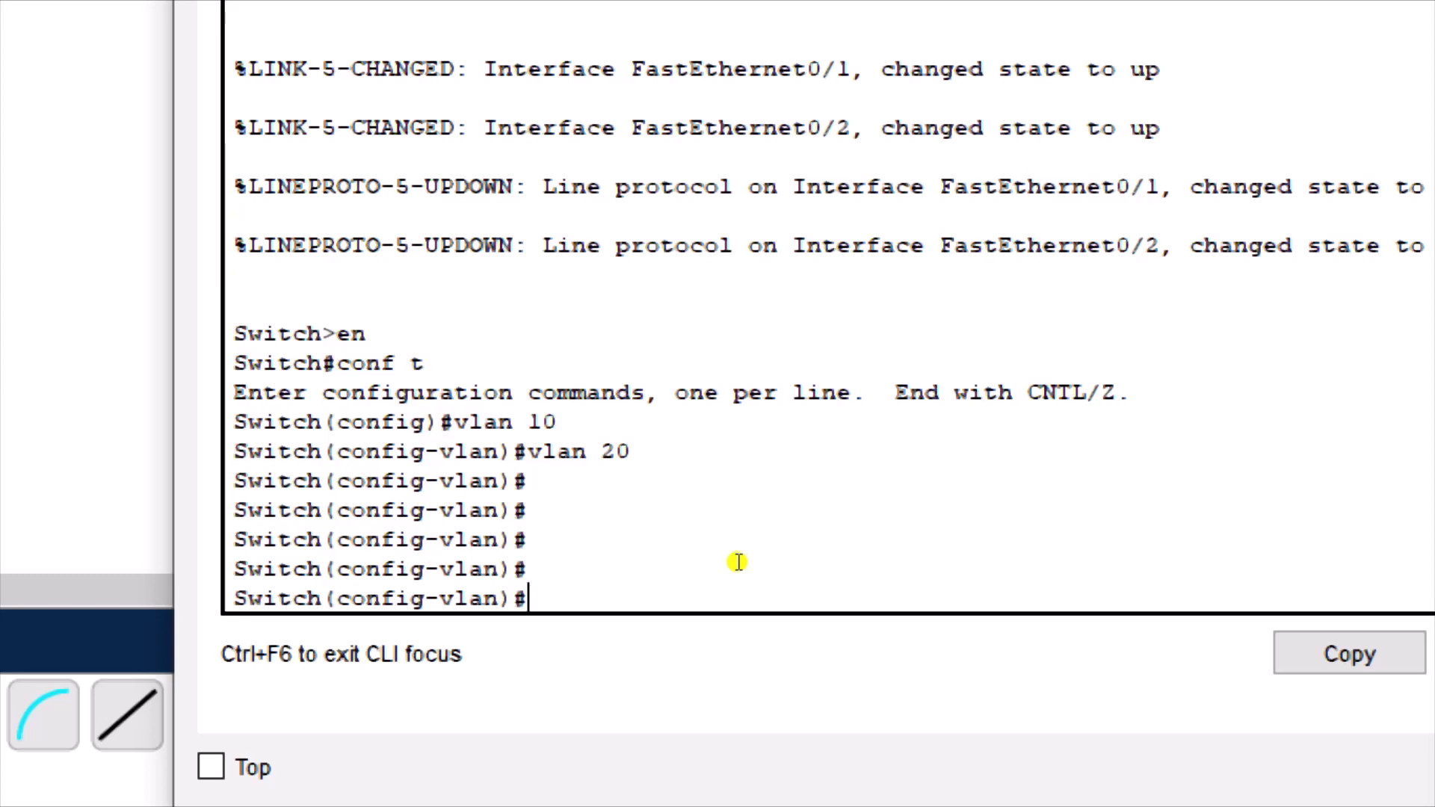
text(exit)
key(Return)
key(Return)
key(Return)
key(Return)
key(Return)
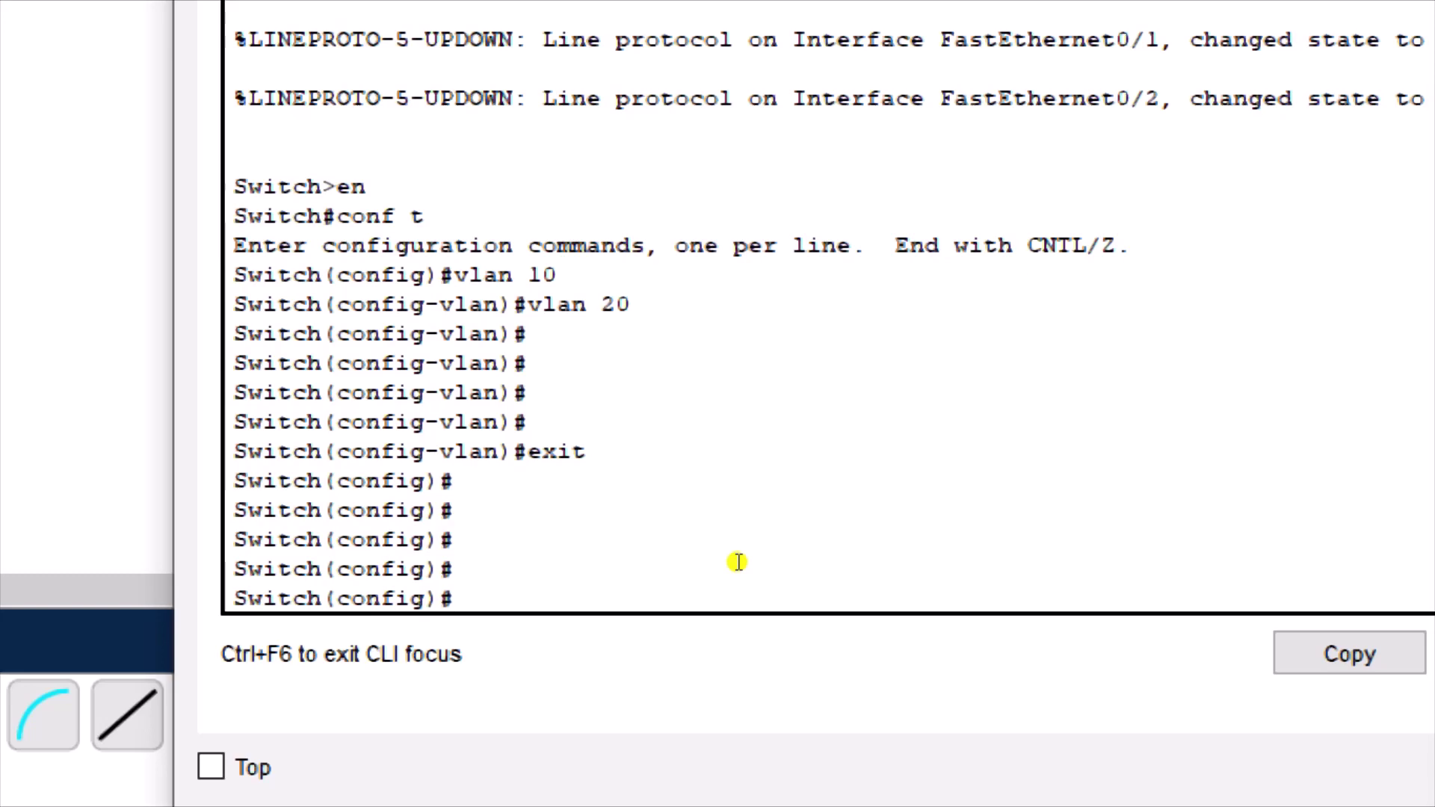
Assign Switch2's interface range f0/1-2 to access VLAN 10 with switchport access vlan 10.
text(int)
key(Tab)
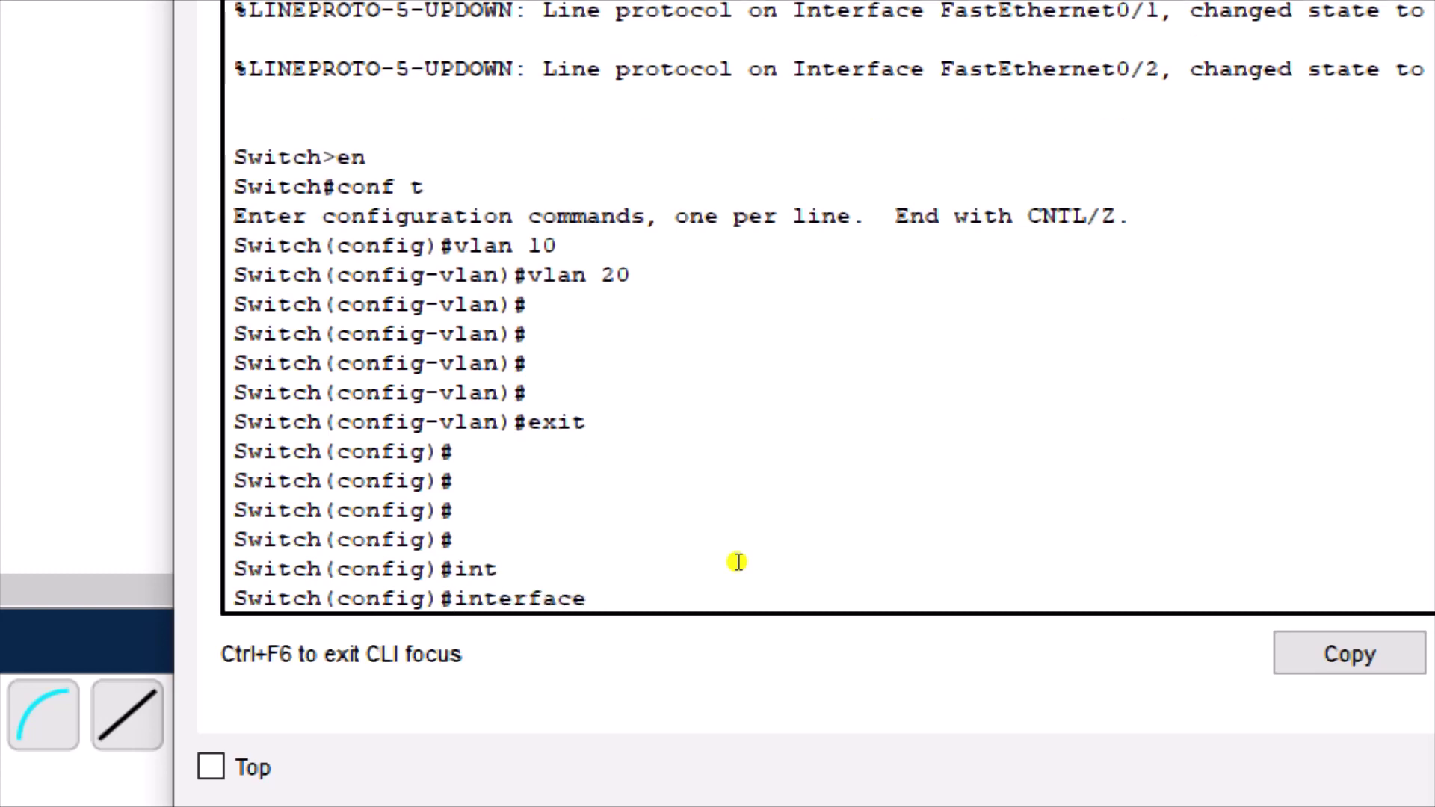
text(r)
key(Tab)
text(f)
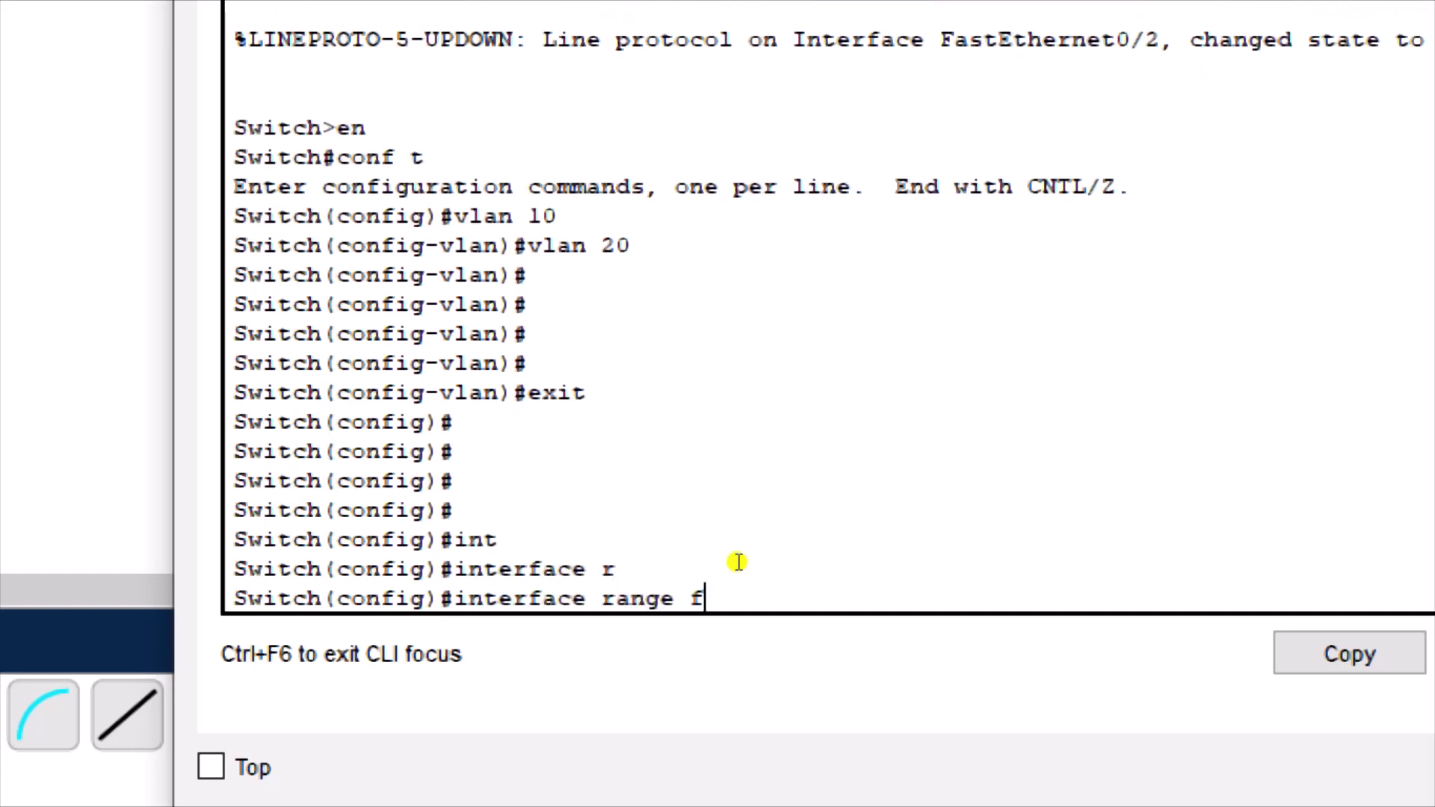
text(0/1-2)
key(Return)
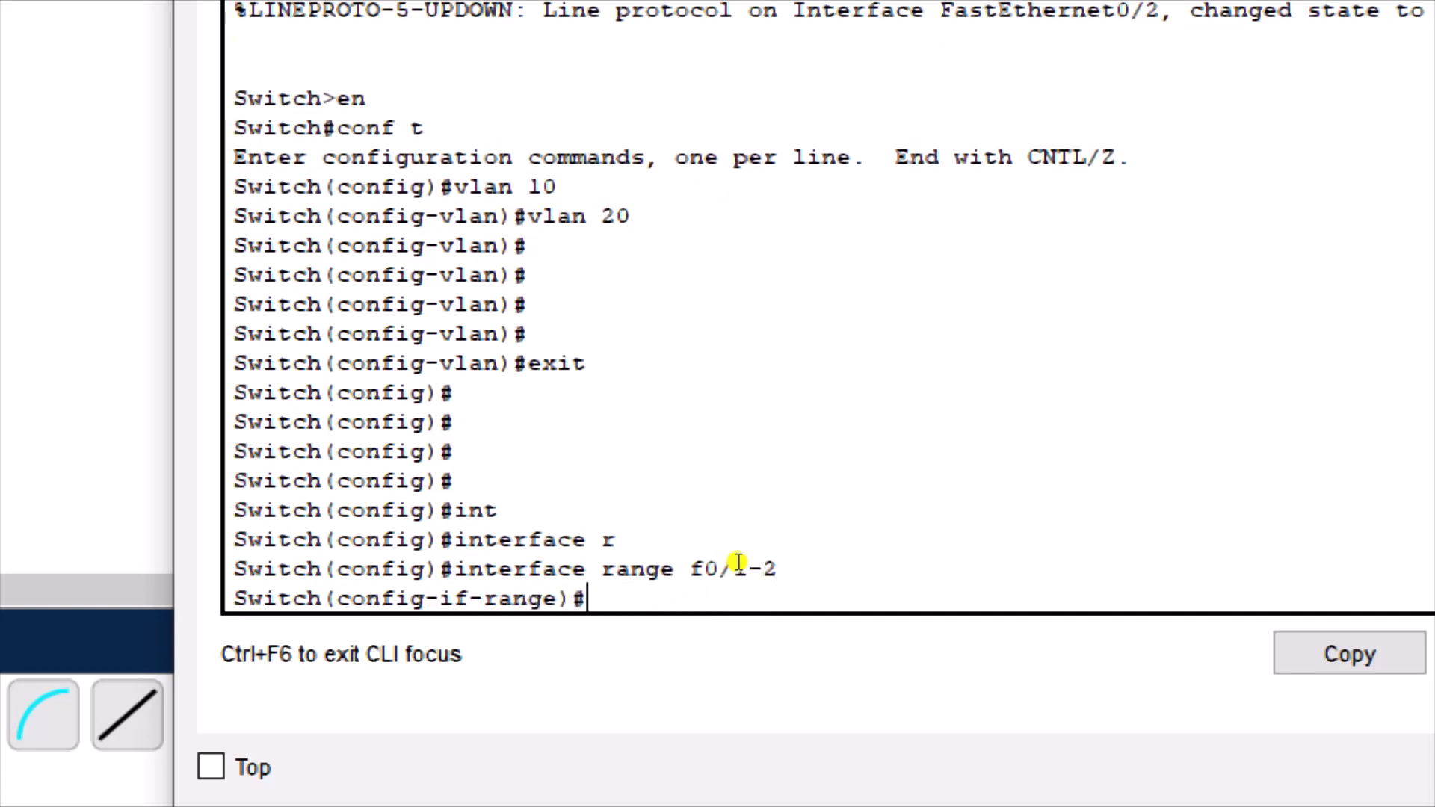
text(sw)
key(Tab)
text(ac)
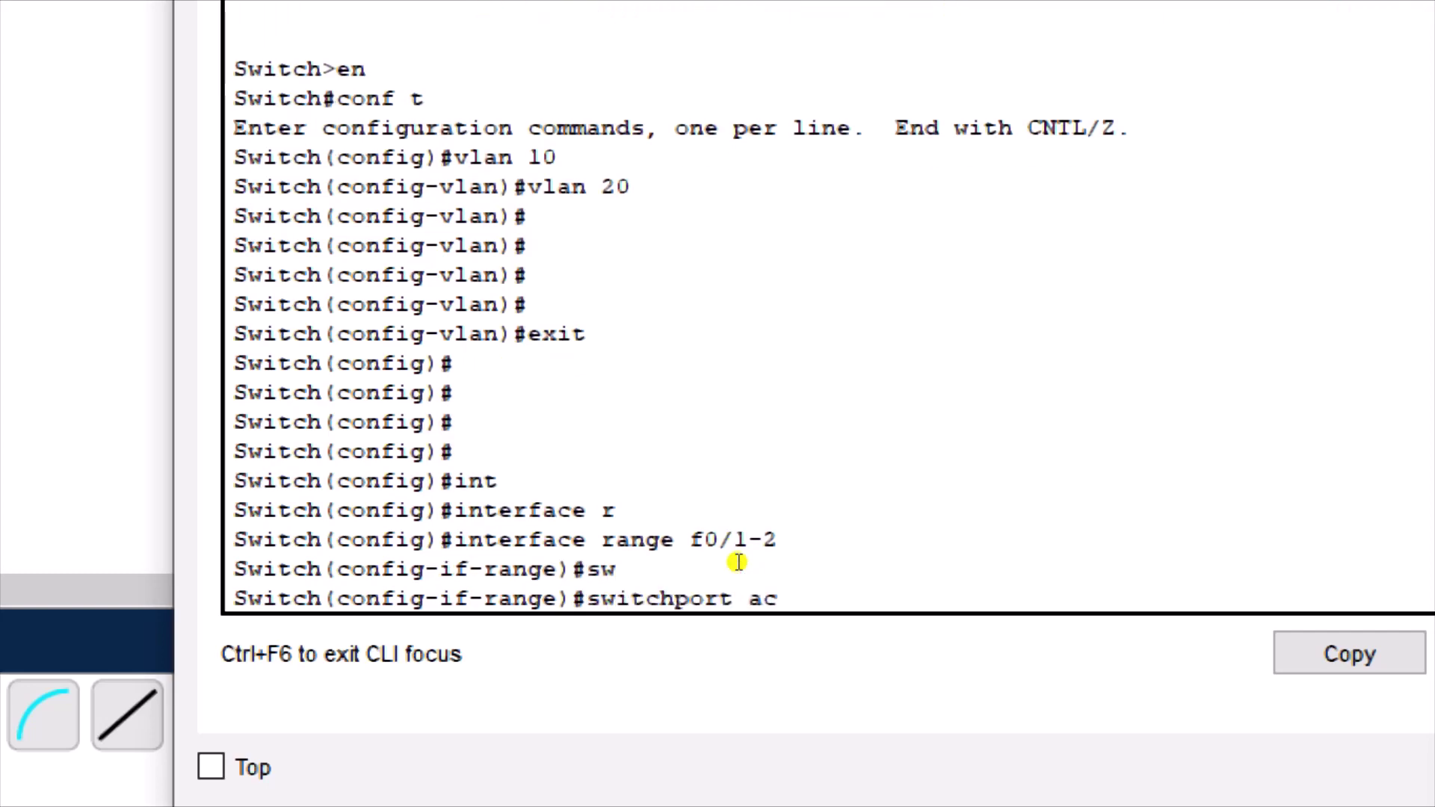
key(Tab)
text(vl)
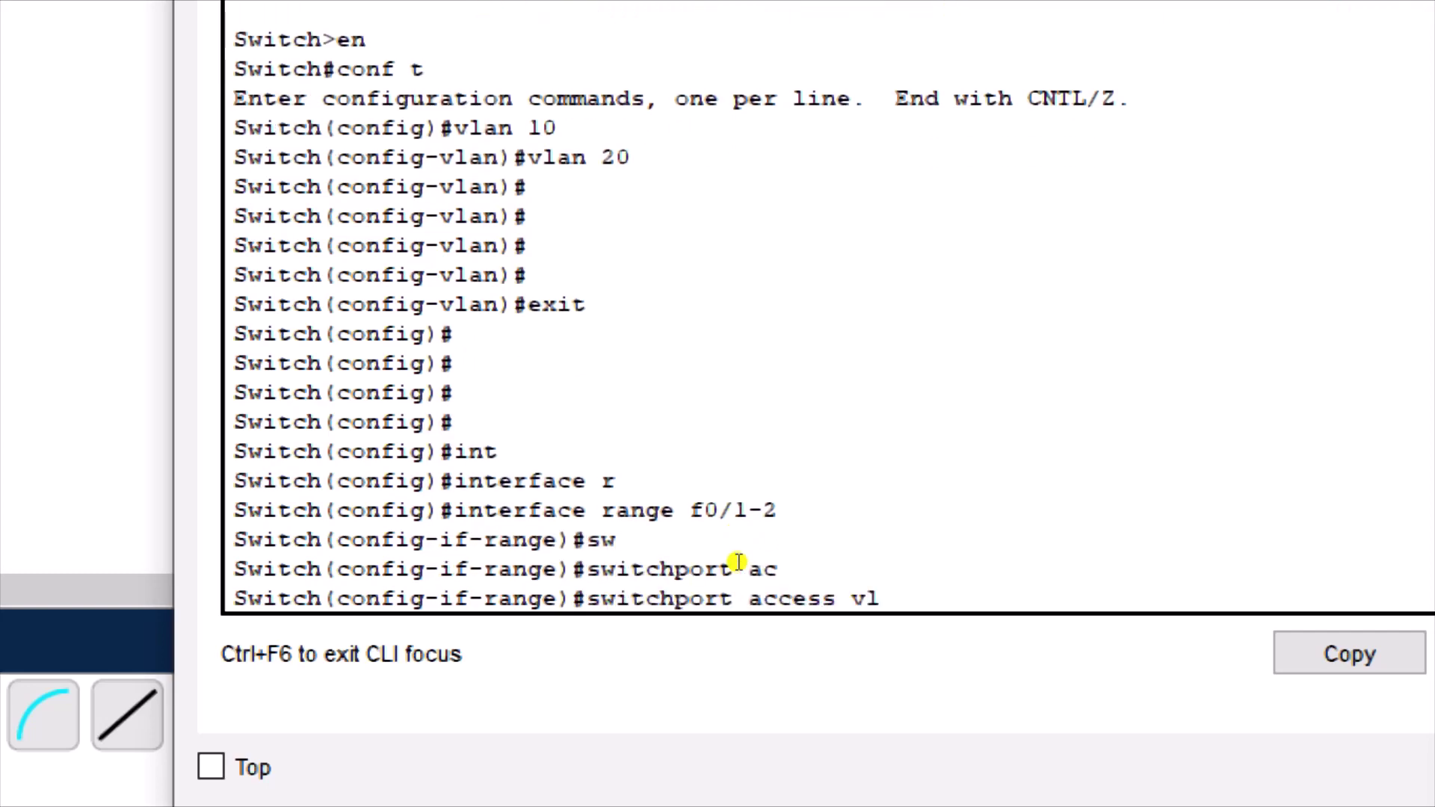
key(Tab)
text(10)
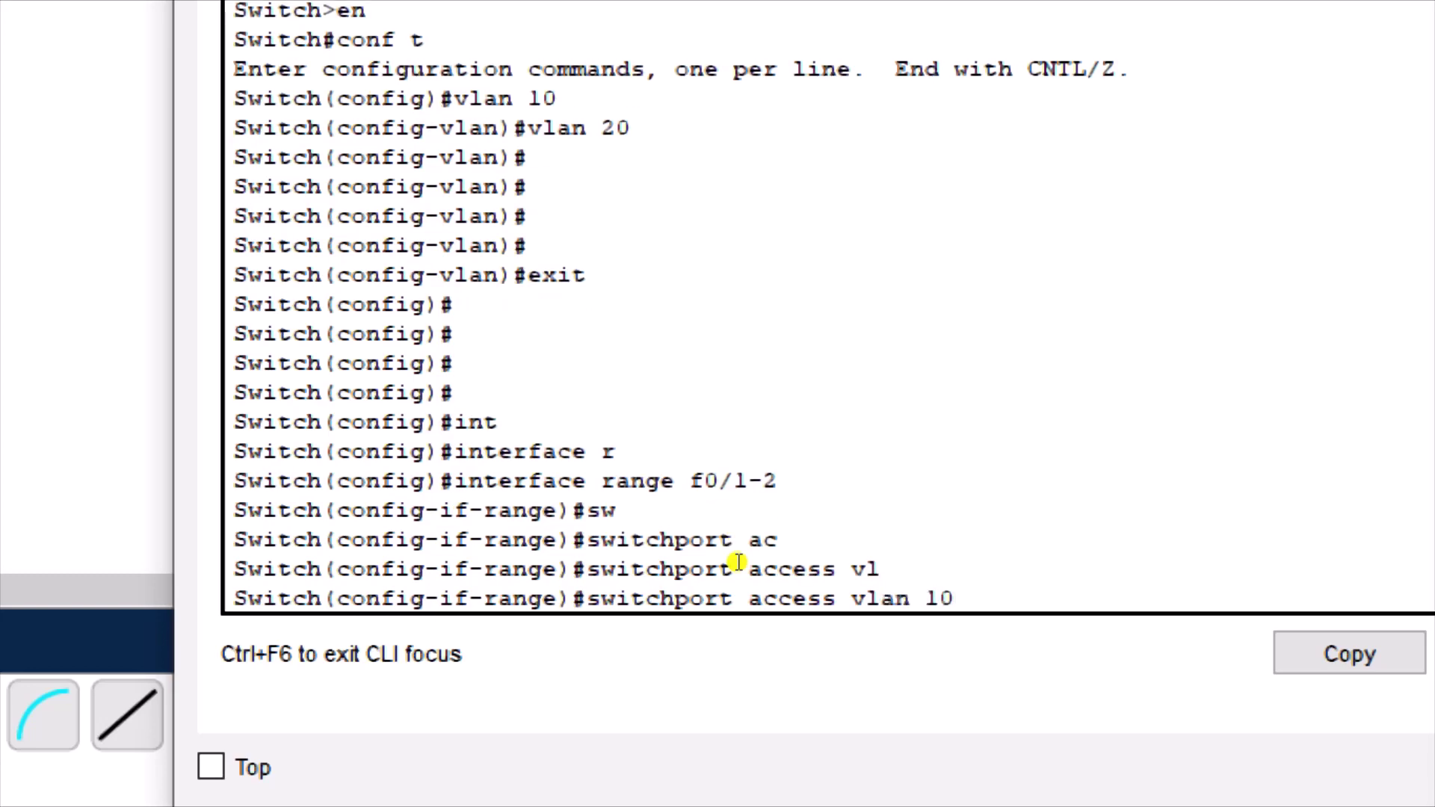
key(Return)
Set the voice VLAN of the interface range f0/1-2 to 20 with switchport voice vlan 20.
text(sw)
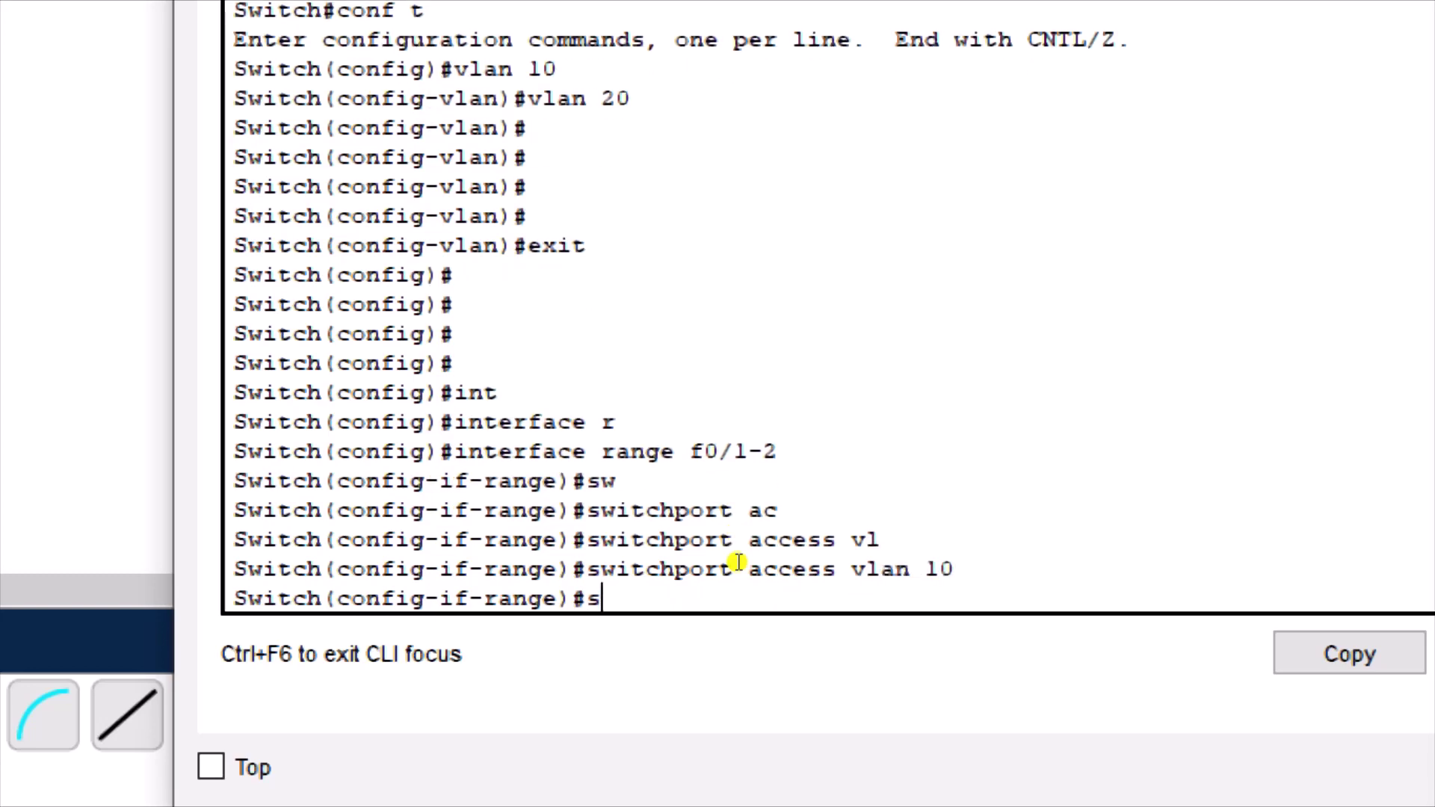
key(Tab)
text(voi)
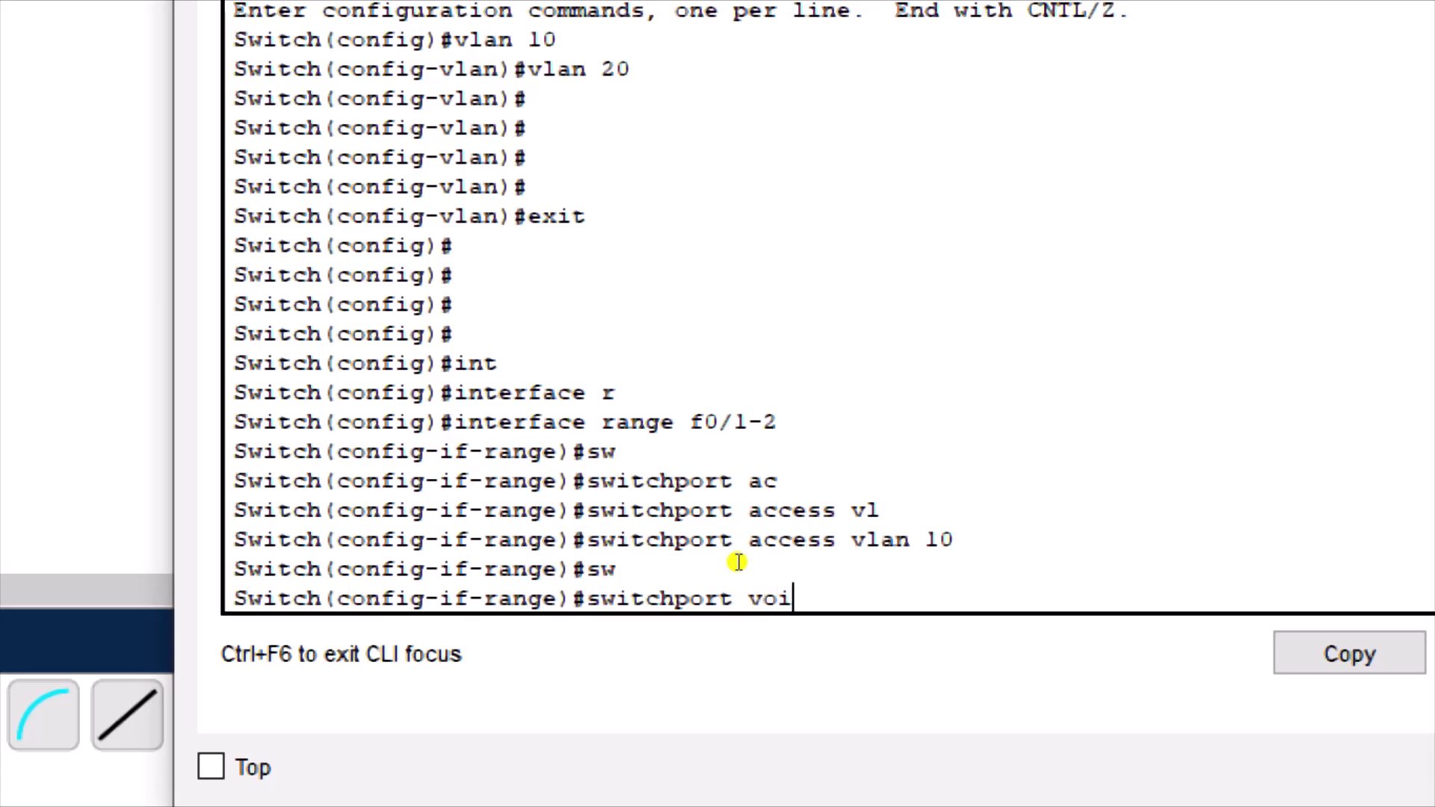
key(Tab)
text(vl)
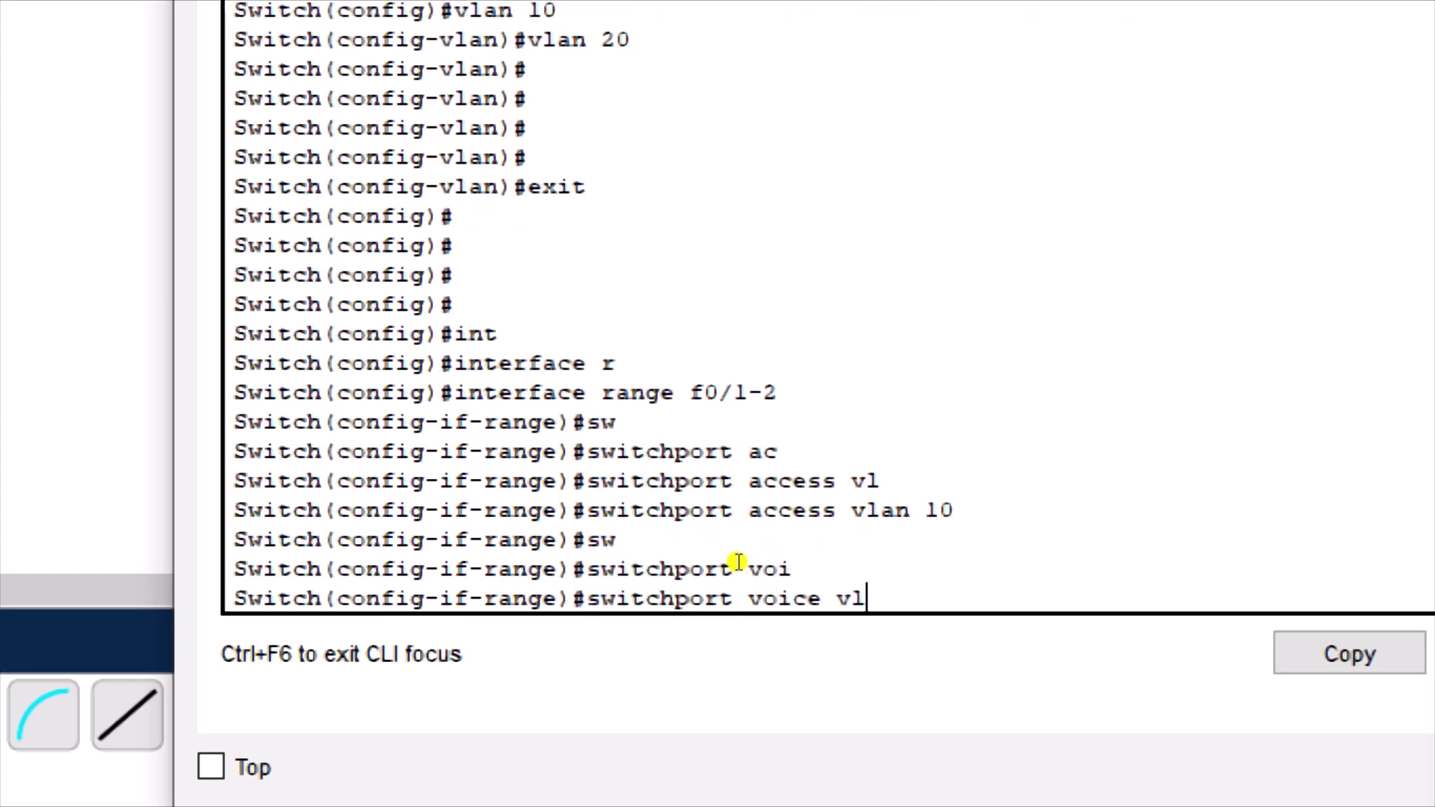
key(Tab)
text(20)
key(Return)
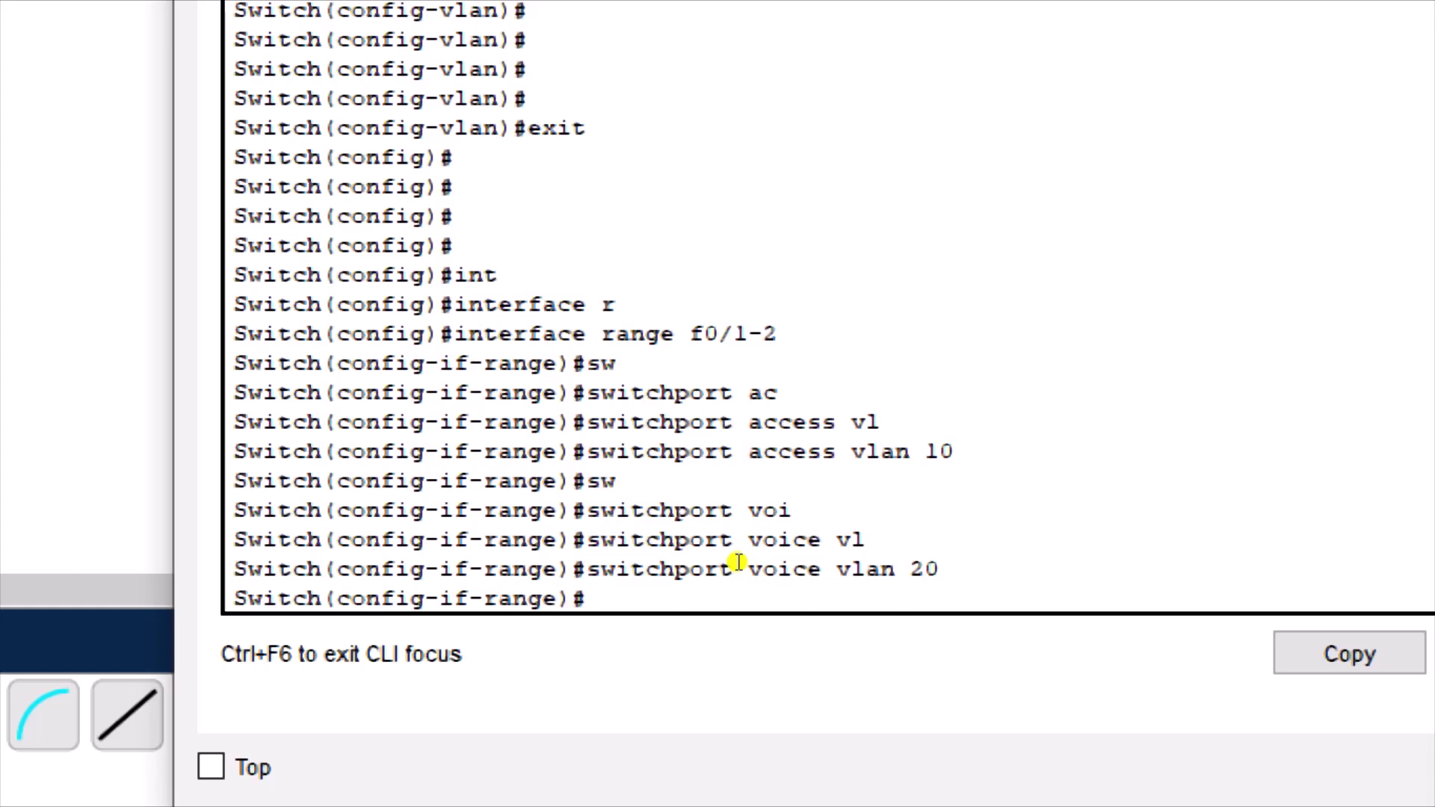
key(Return)
key(Return)
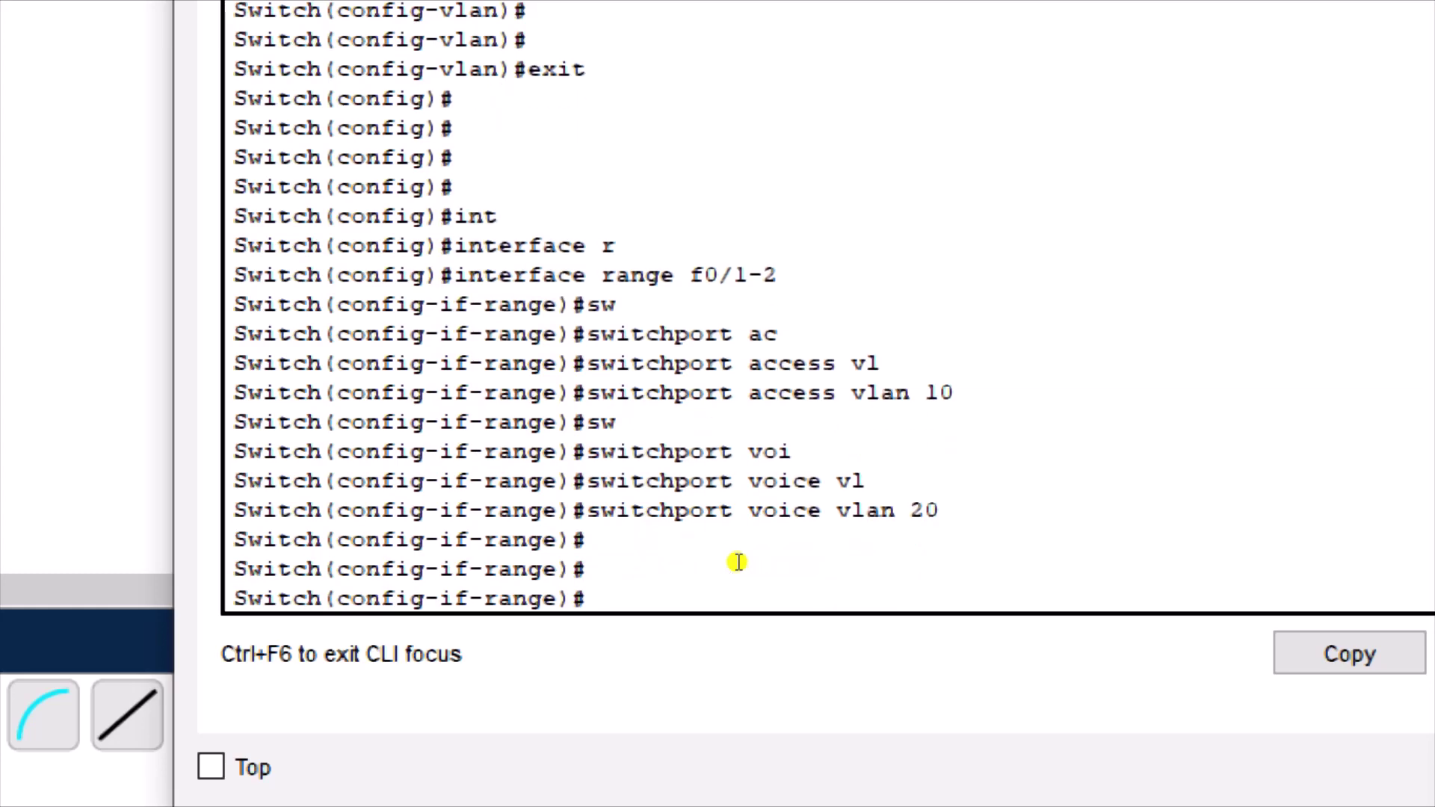
key(Return)
Exit interface range configuration back to global configuration mode and close the Switch2 window.
text(exit)
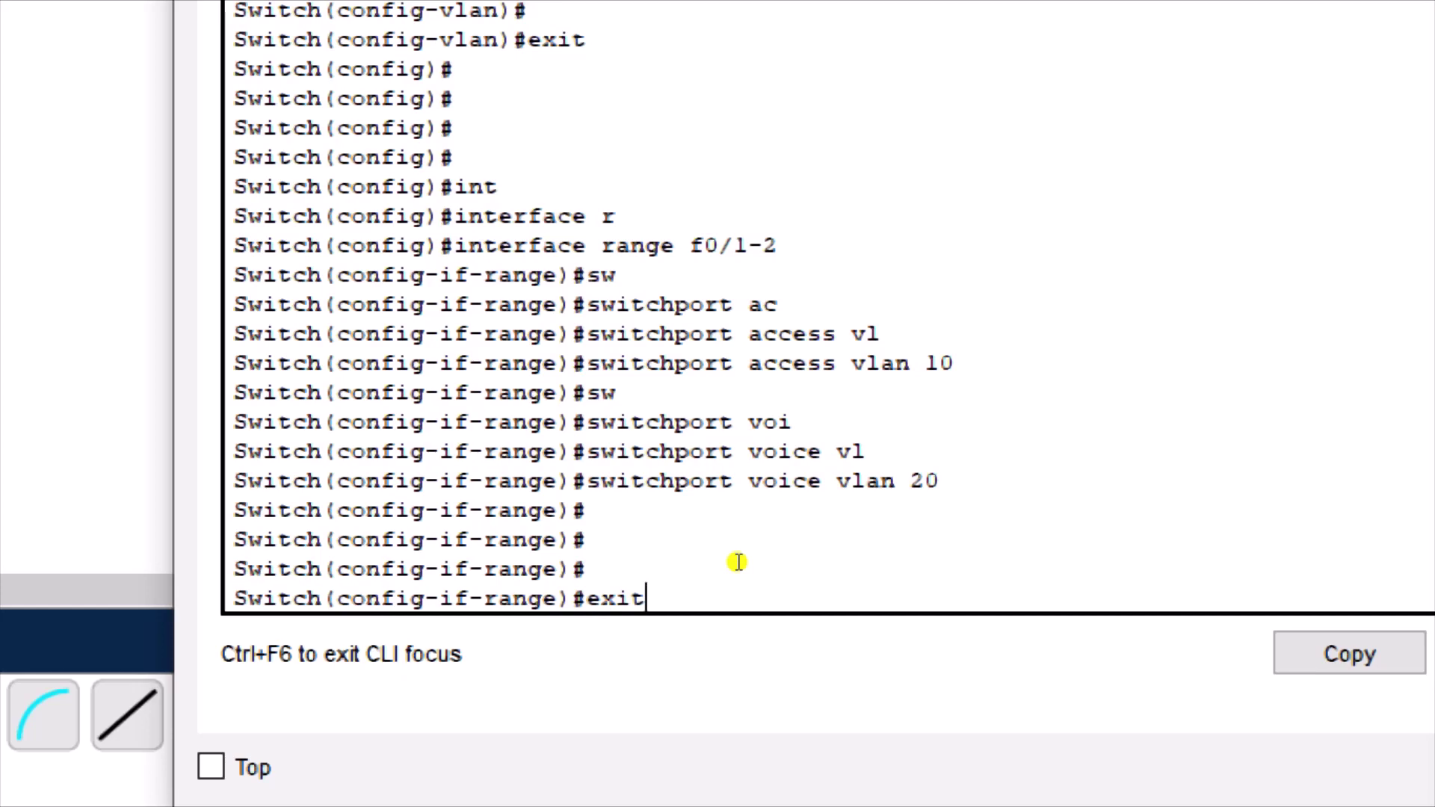
key(Return)
key(Return)
key(Return)
key(Return)
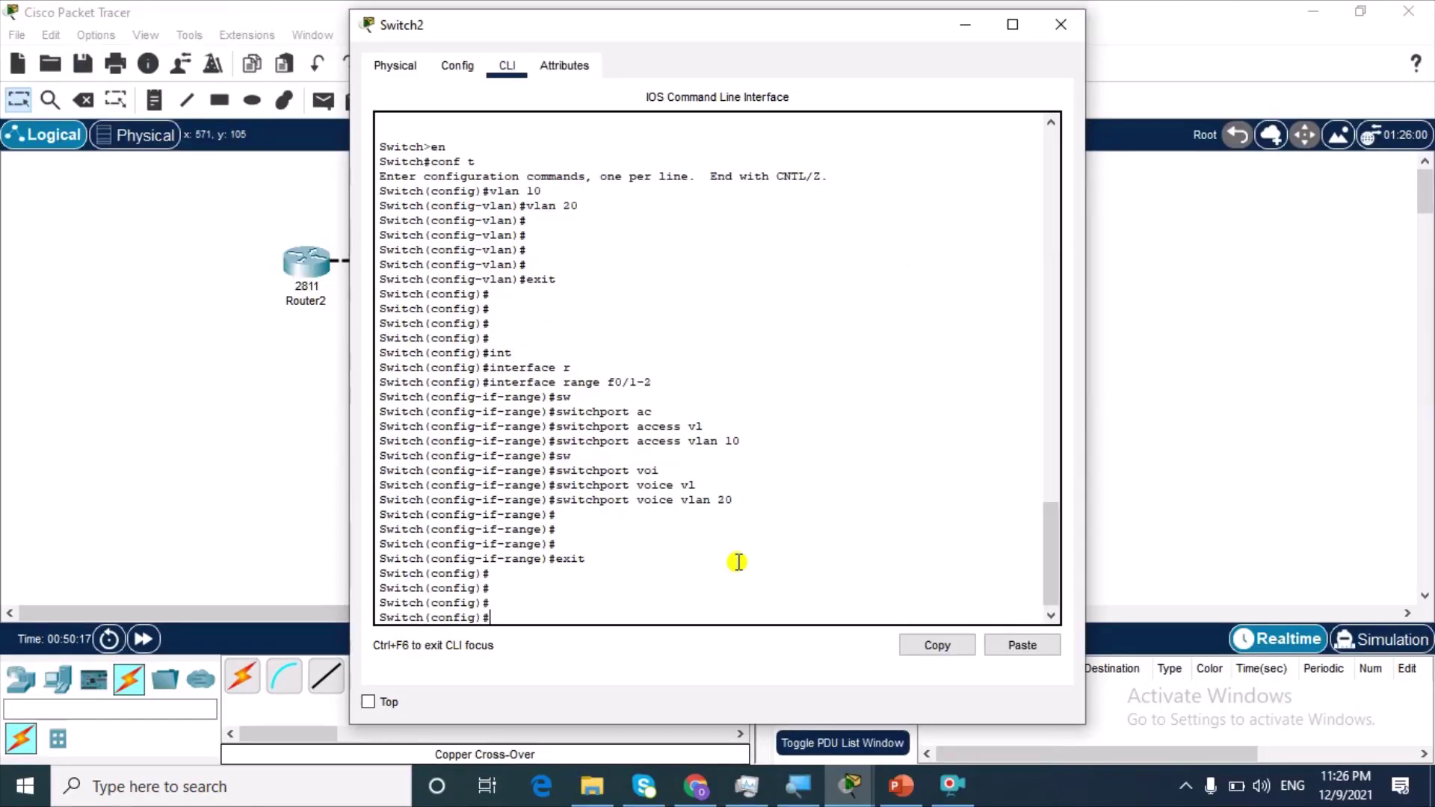
click(1060, 24)
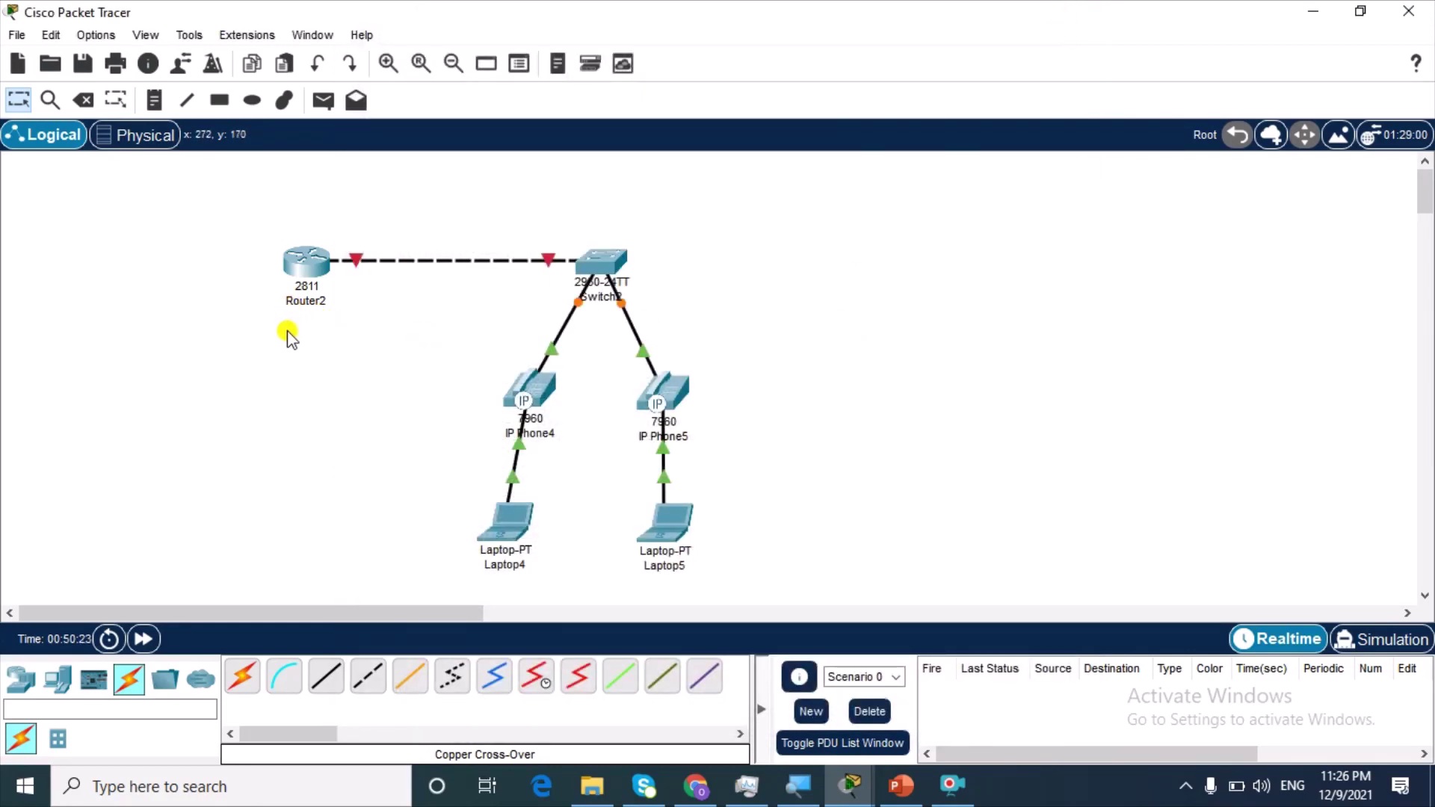
Open Router2's command line and decline the initial configuration dialog to reach the router prompt.
click(310, 262)
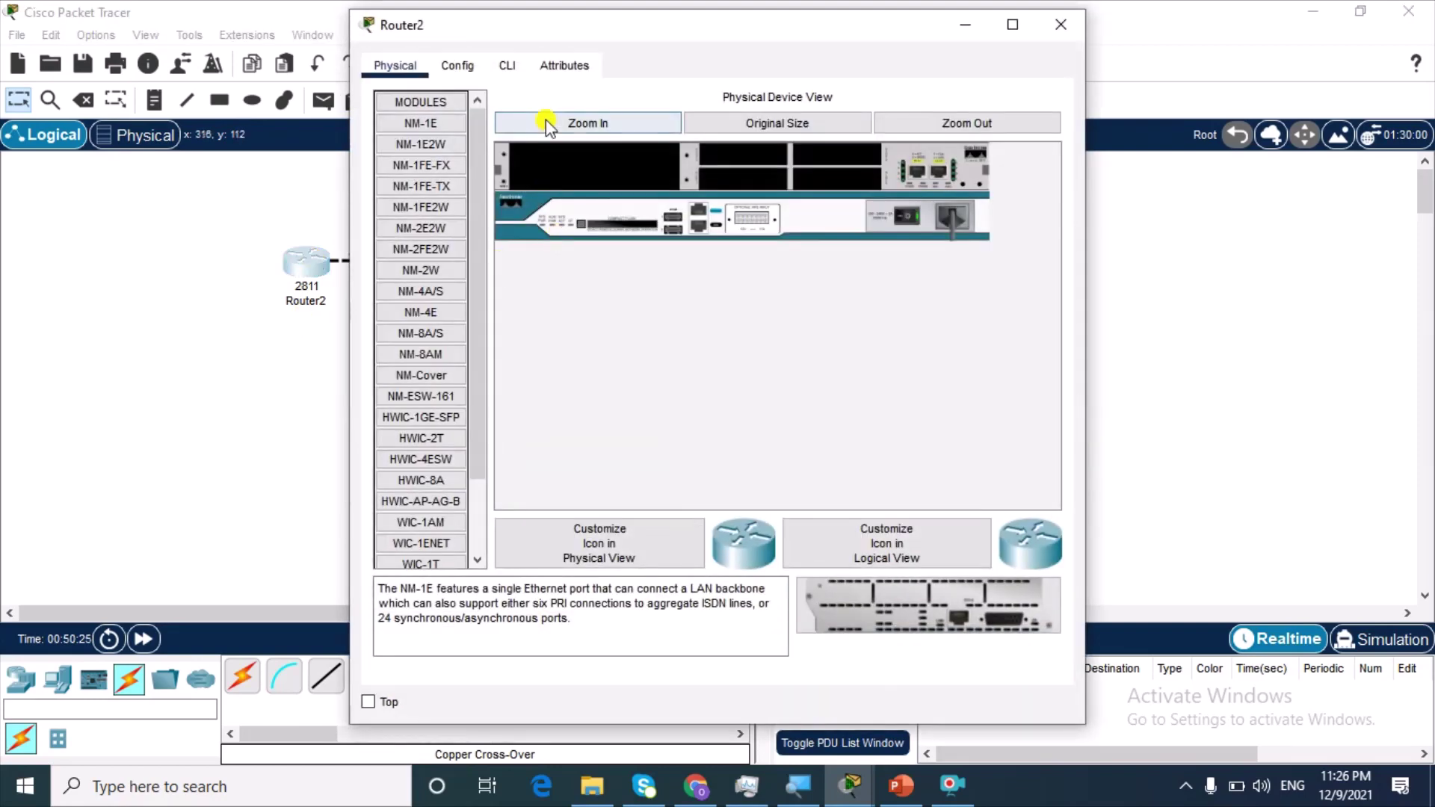
click(506, 65)
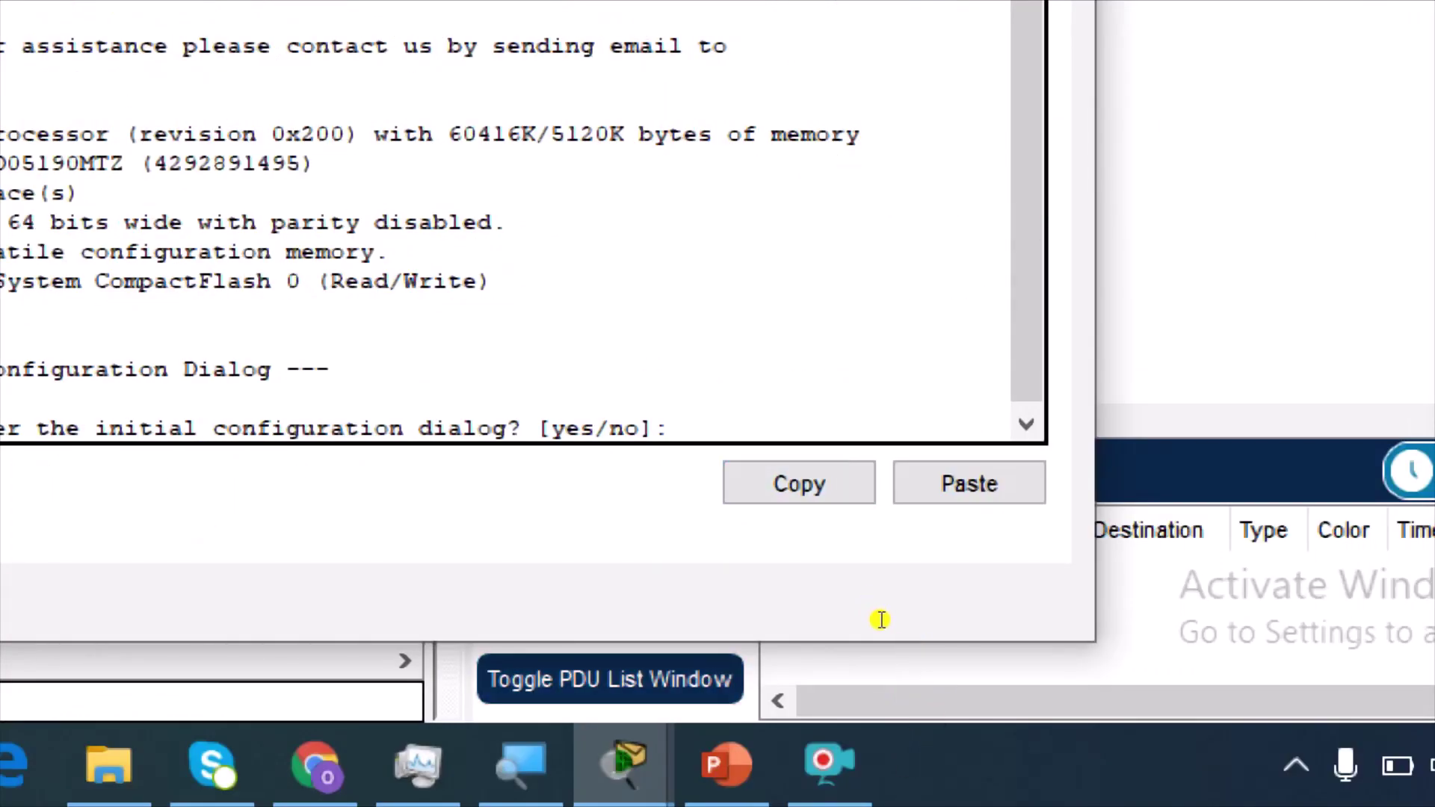
text(n)
key(Return)
key(Return)
key(Return)
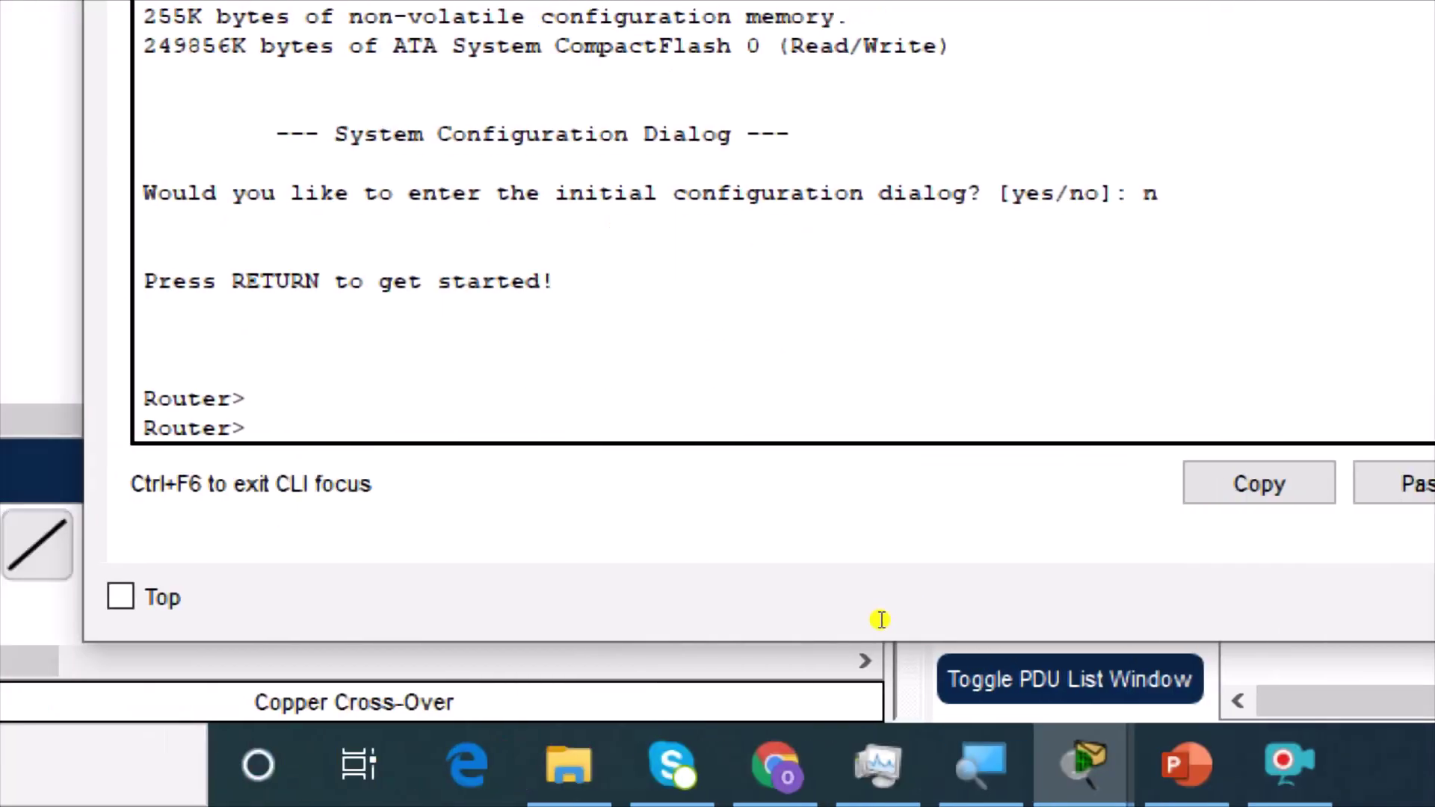
Enter global configuration mode on Router2 with en and conf t, and enable interface f0/0 with no shutdown.
text(en)
key(Return)
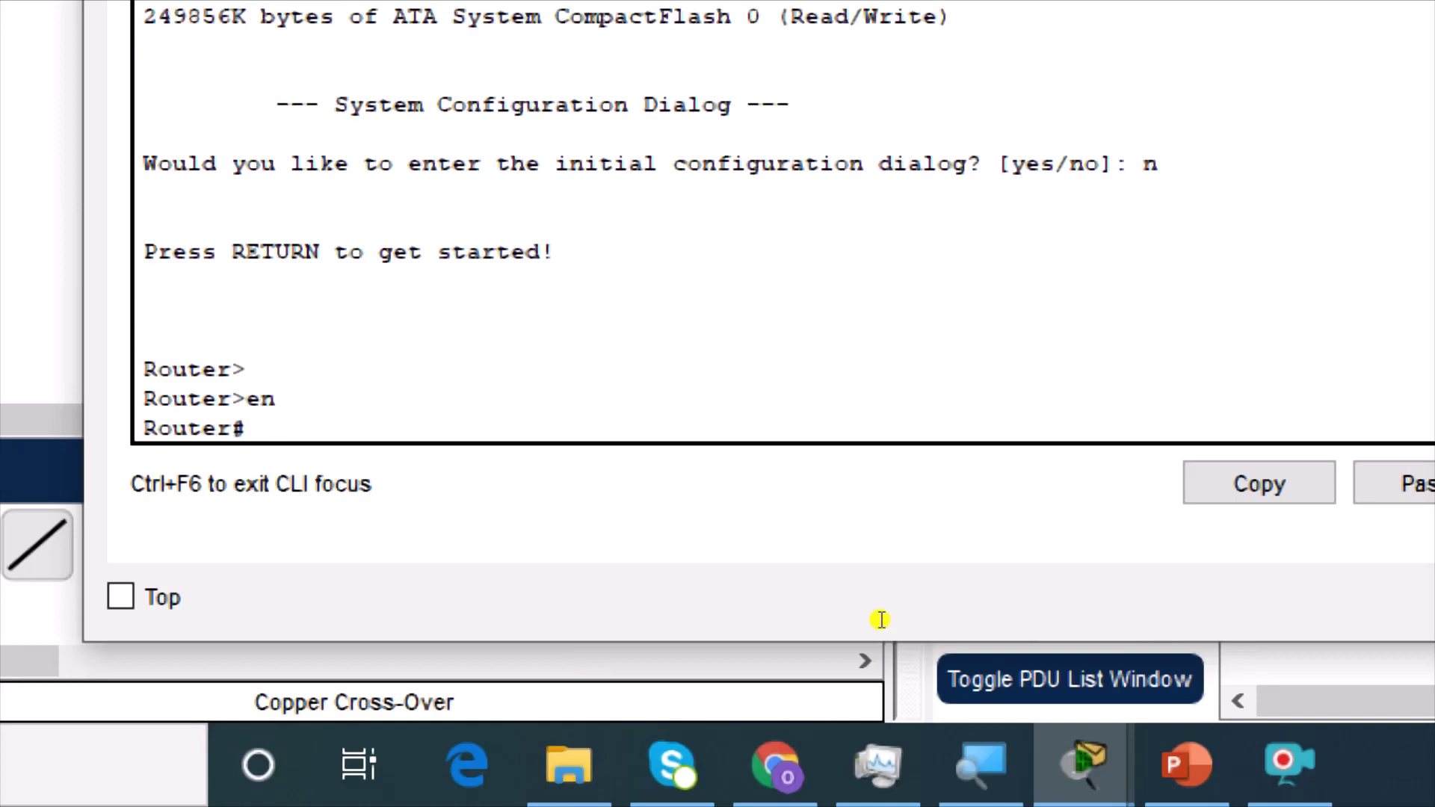
text(conf t)
key(Return)
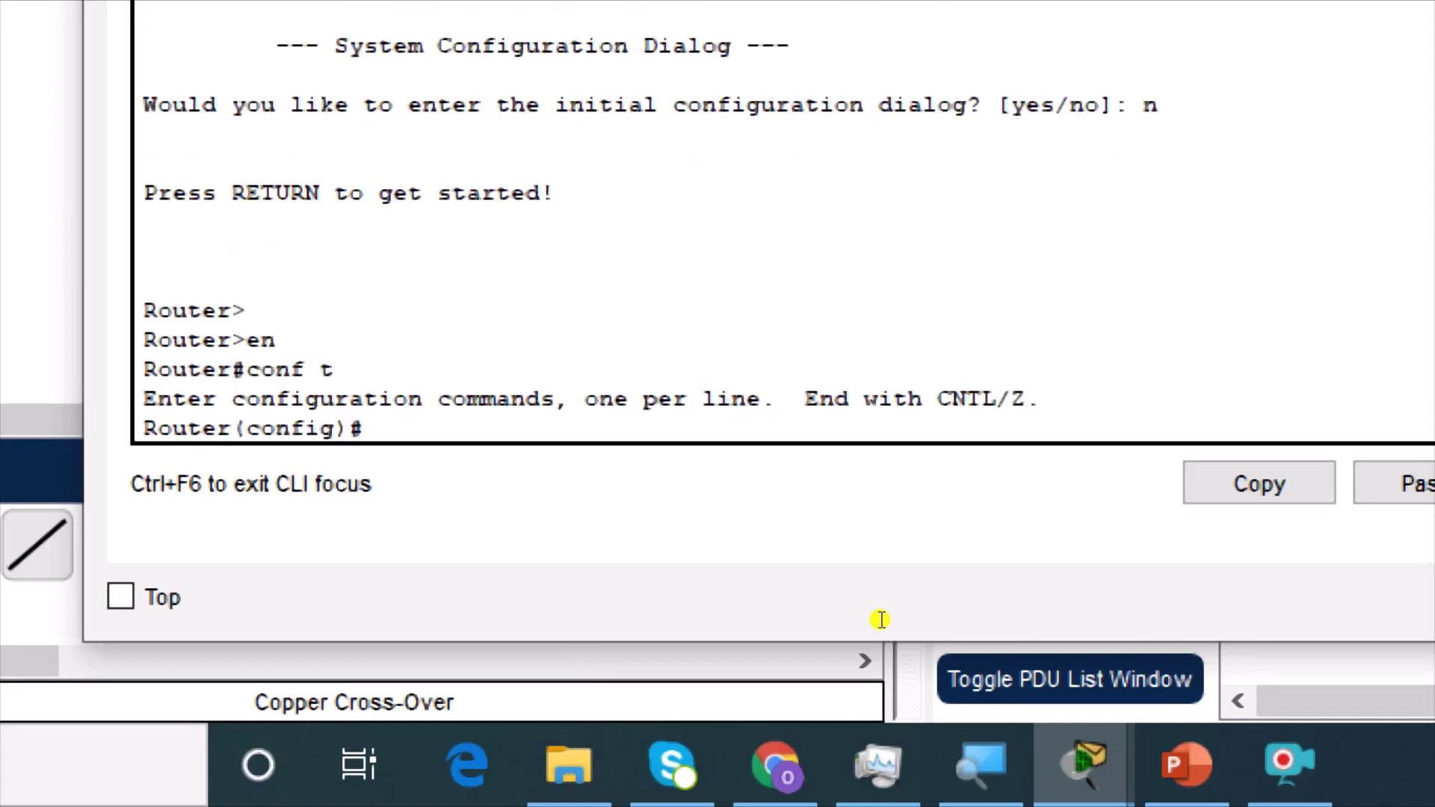
text(int f0/0)
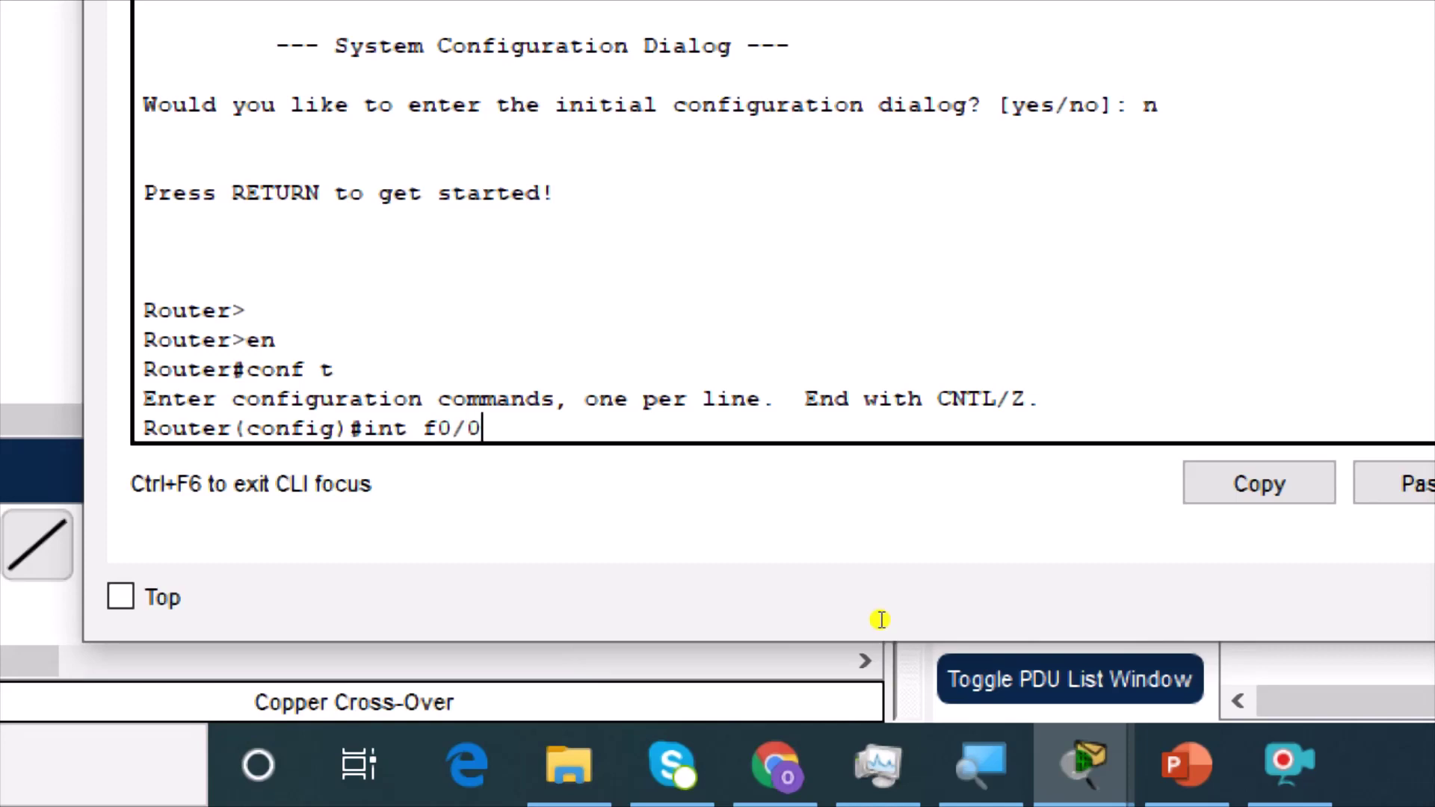
key(Return)
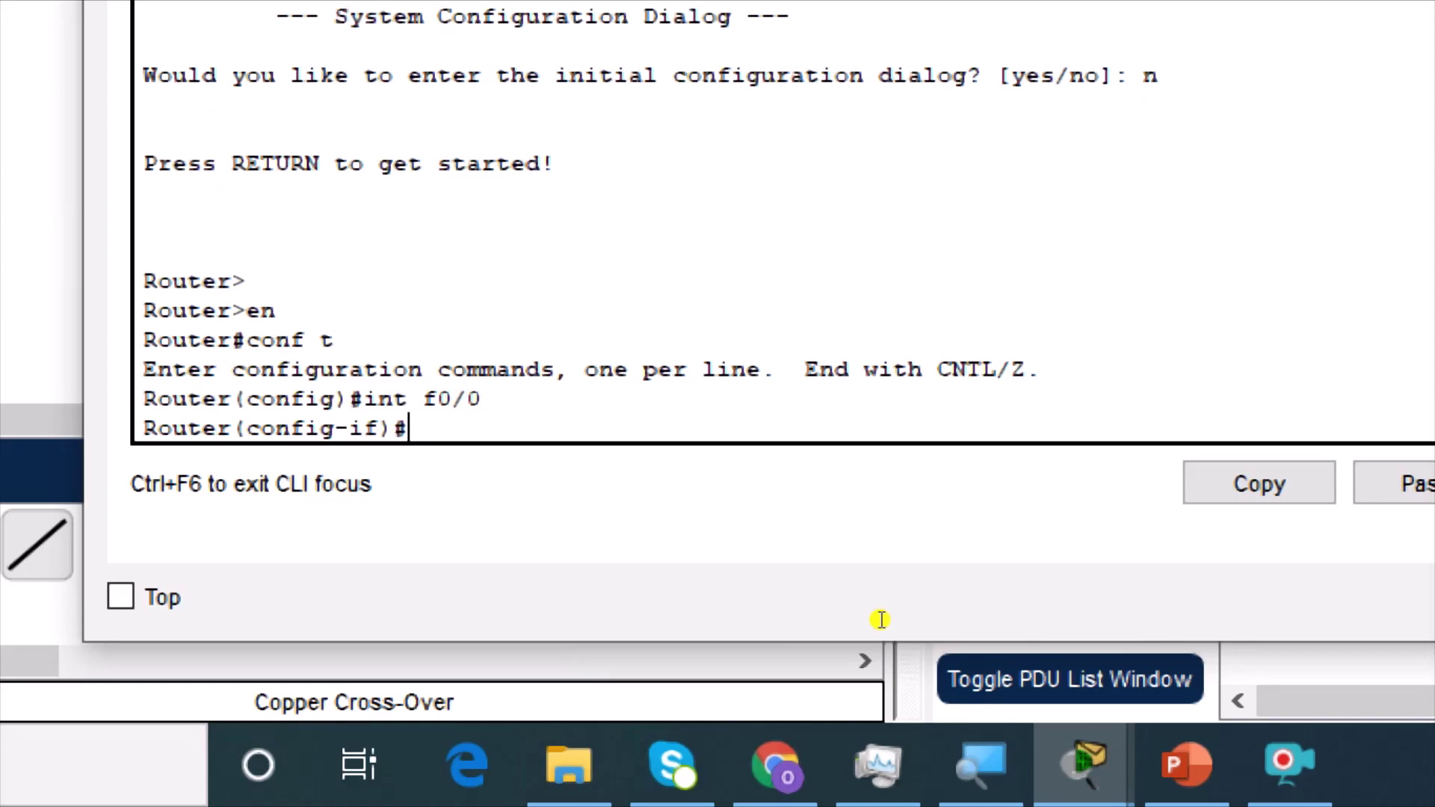
text(no sh)
key(Tab)
key(Return)
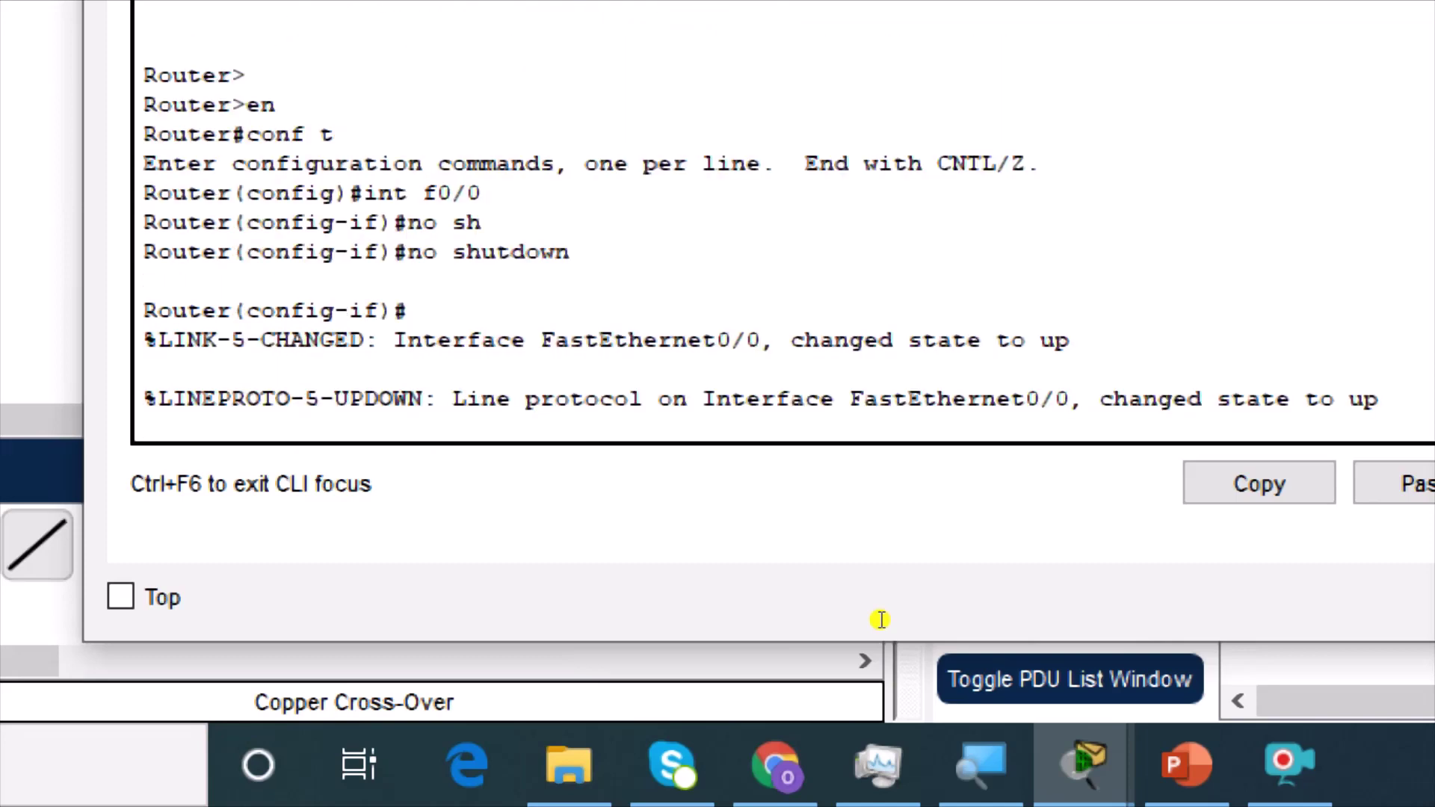
key(Return)
Clear the address on Router2's f0/0 with no ip address, then exit to global configuration mode.
text(no)
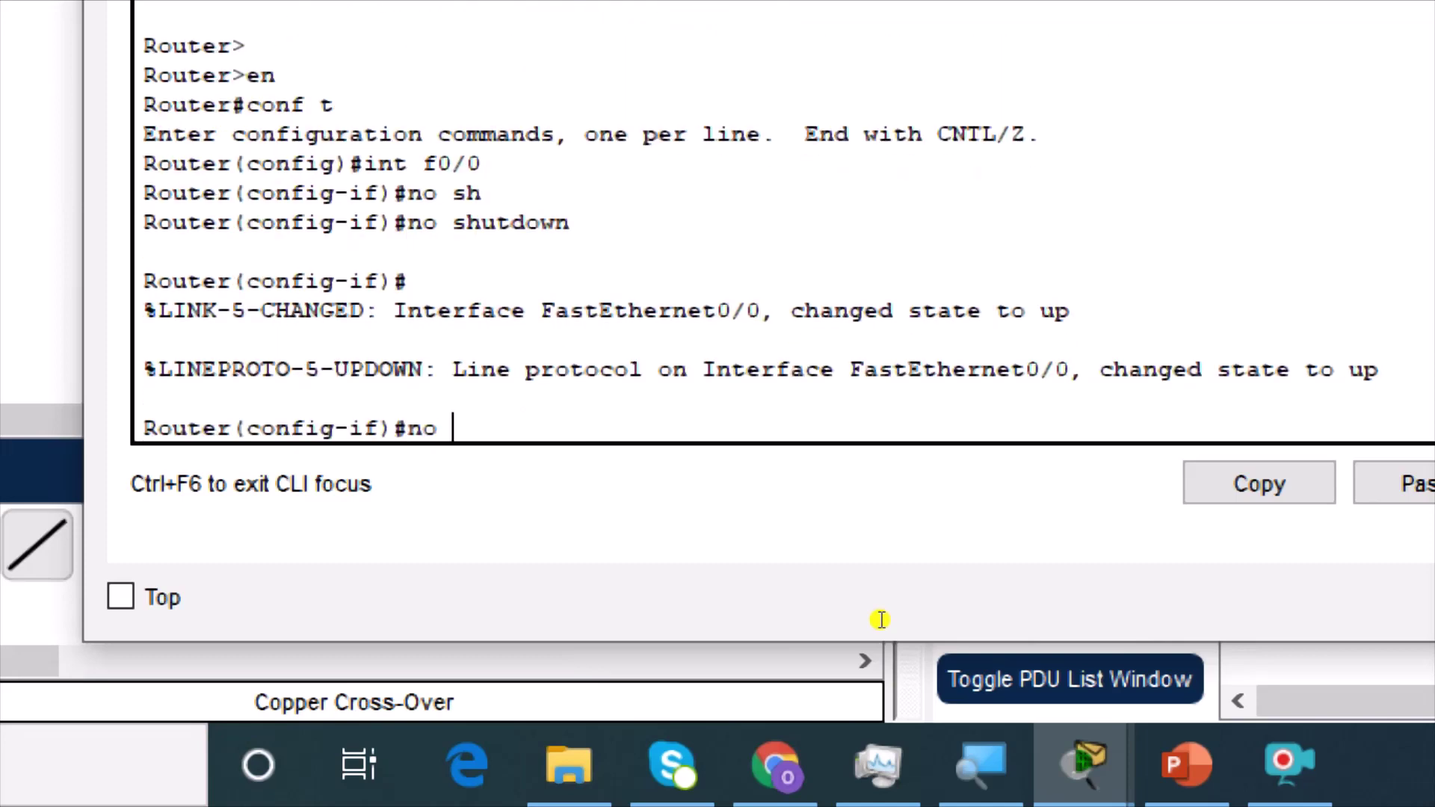
key(Tab)
text(i)
key(Tab)
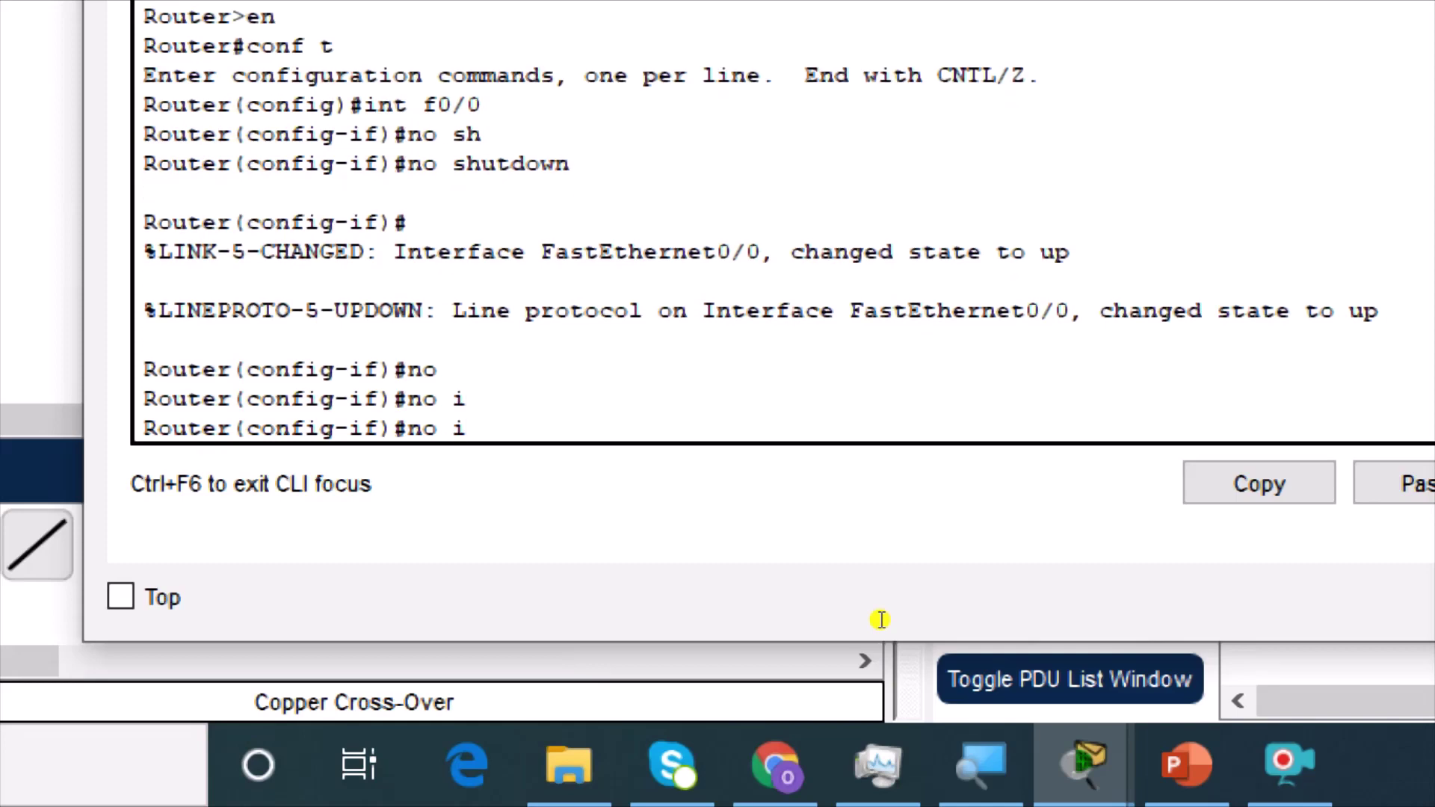
text(p ad)
key(Tab)
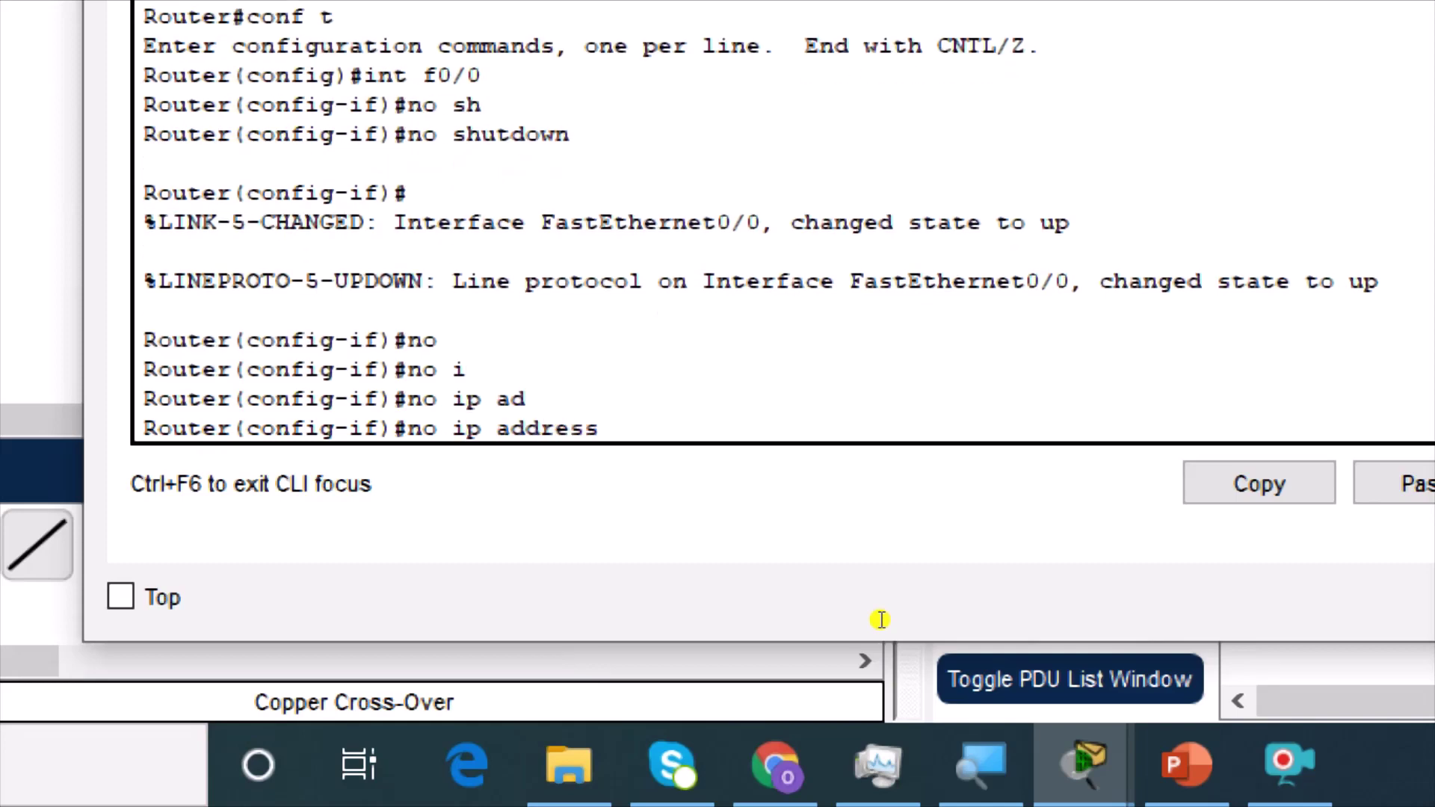
key(Return)
key(Return)
key(Return)
key(Return)
key(Return)
key(Return)
key(Return)
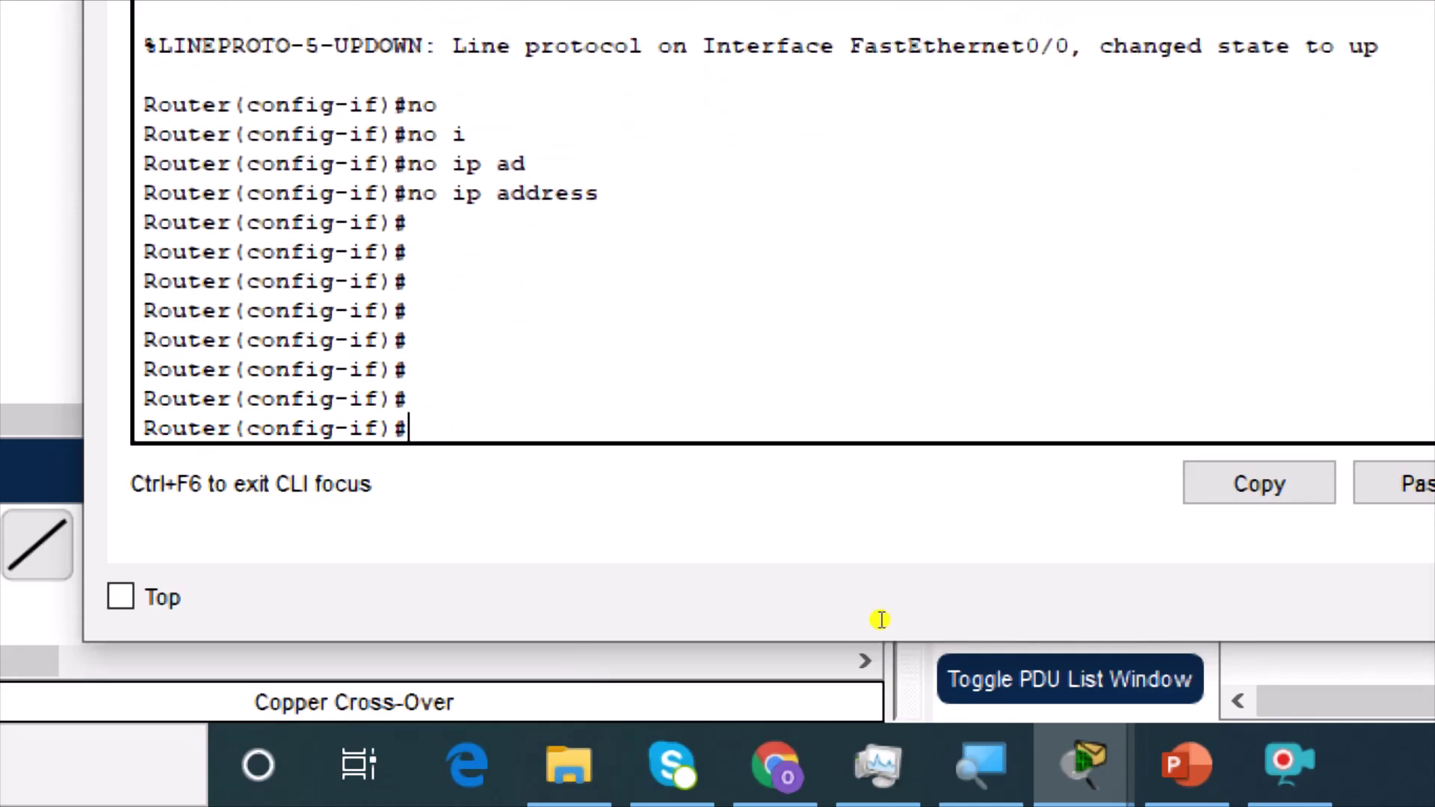
text(exit)
key(Return)
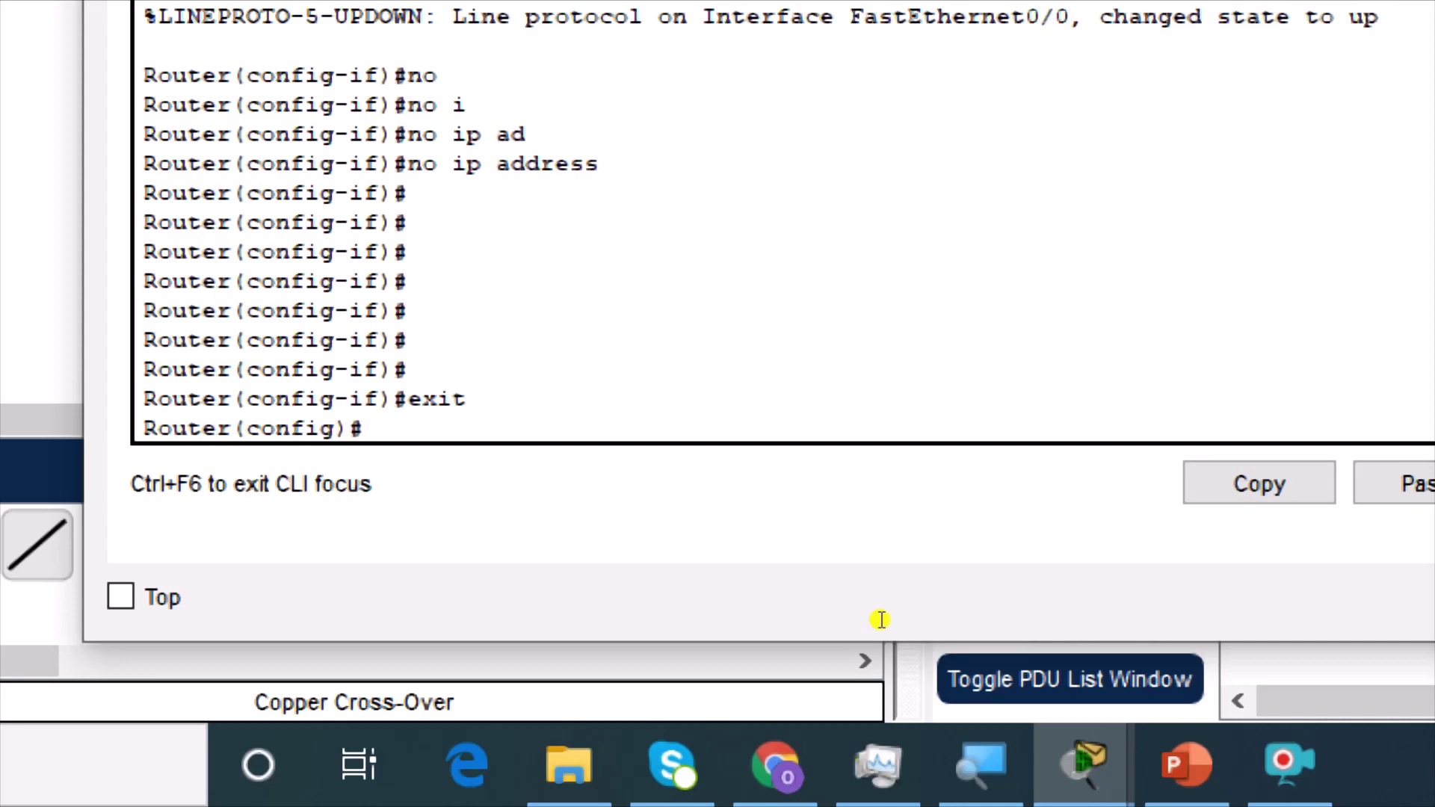
Create subinterface f0/0.10 on Router2 and set its encapsulation to dot1Q 10.
text(int f0/0)
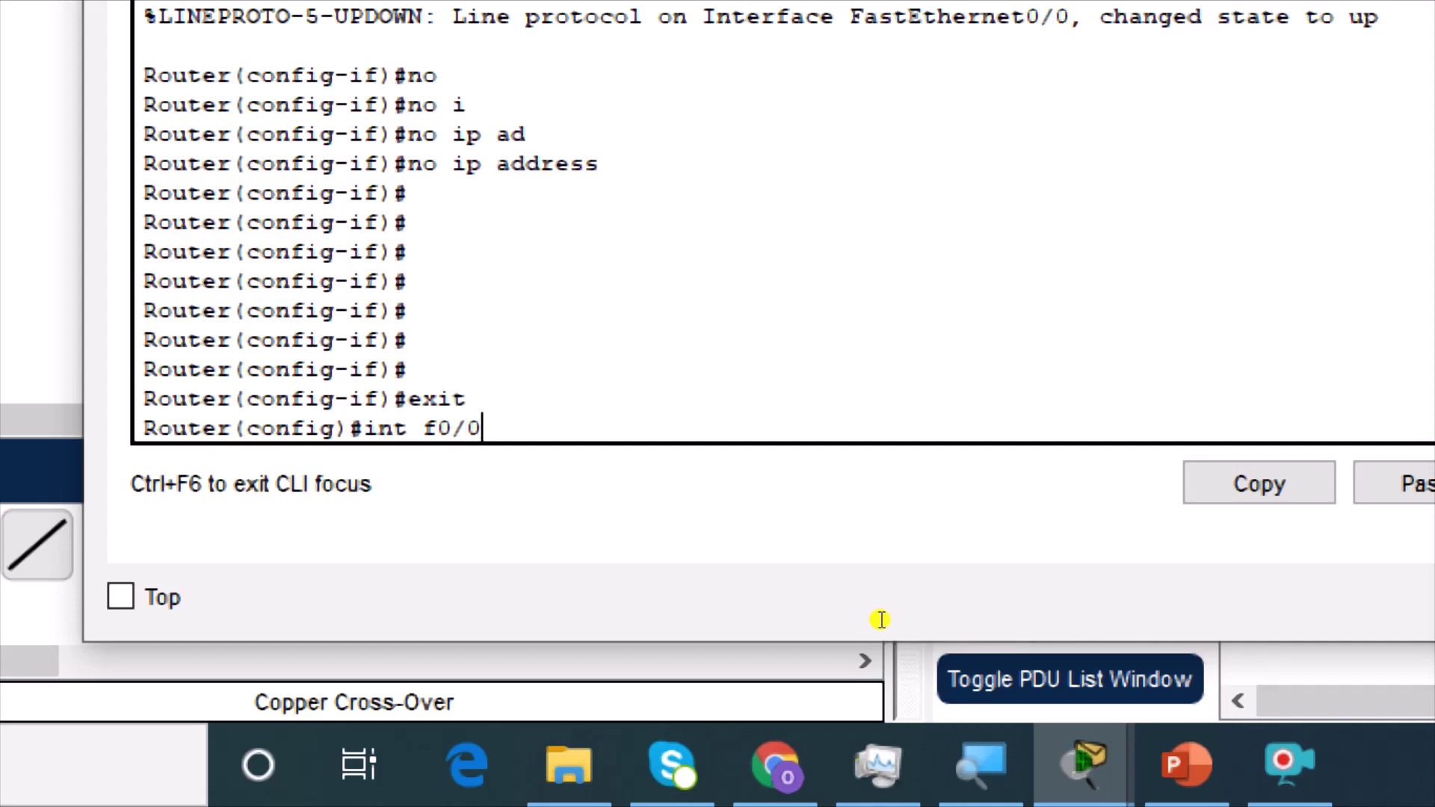
text(.10)
key(Return)
key(Return)
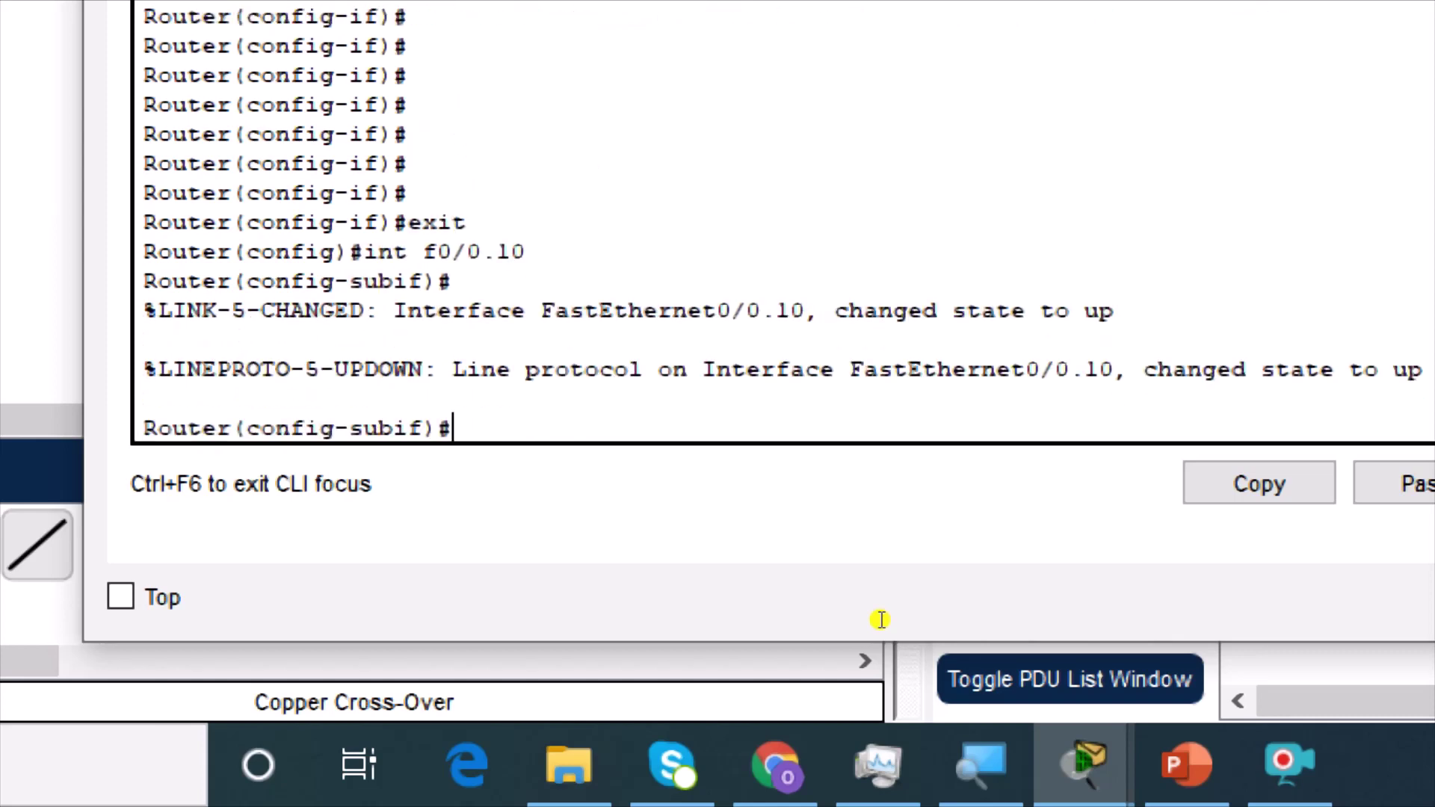
text(en)
key(Tab)
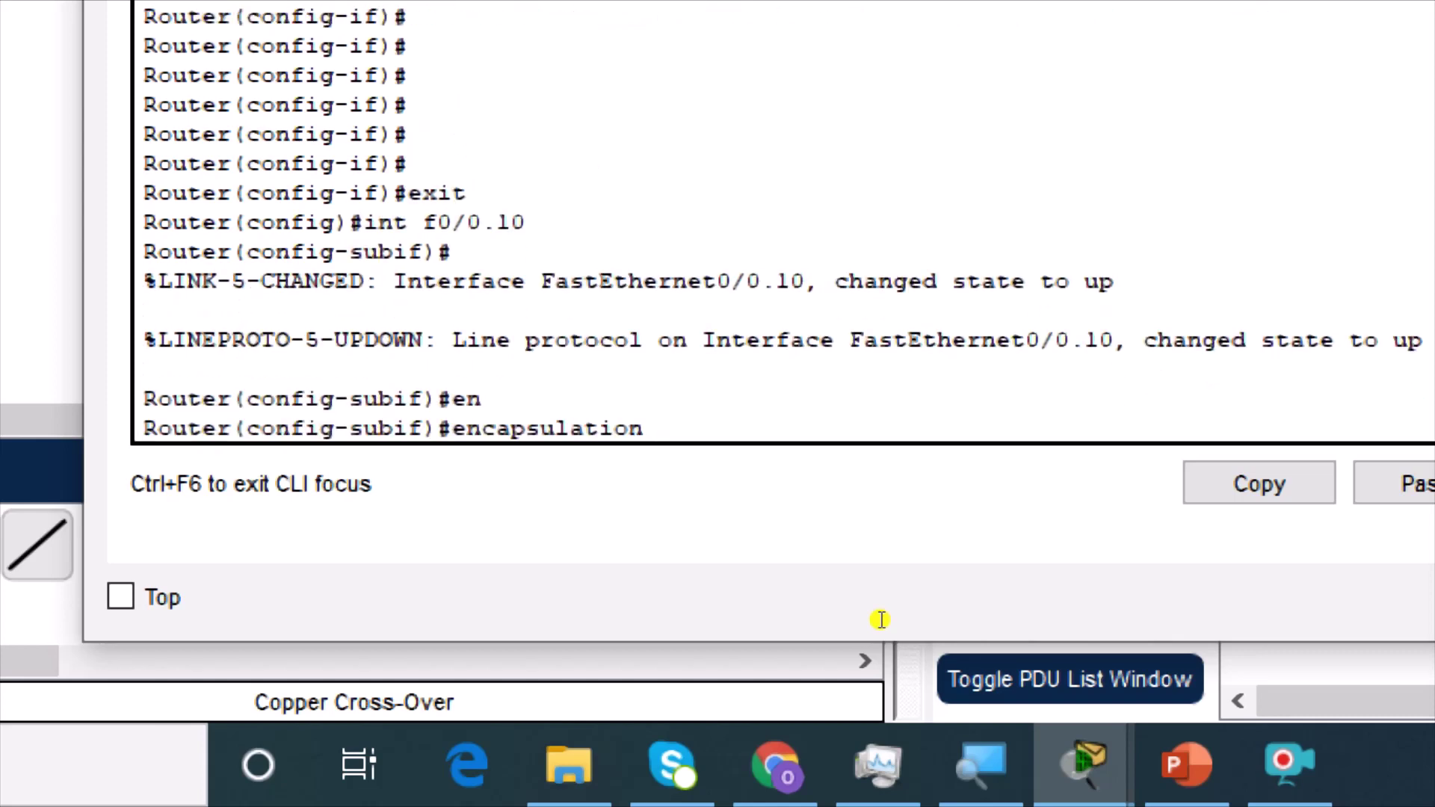
text(do)
key(Tab)
text(10)
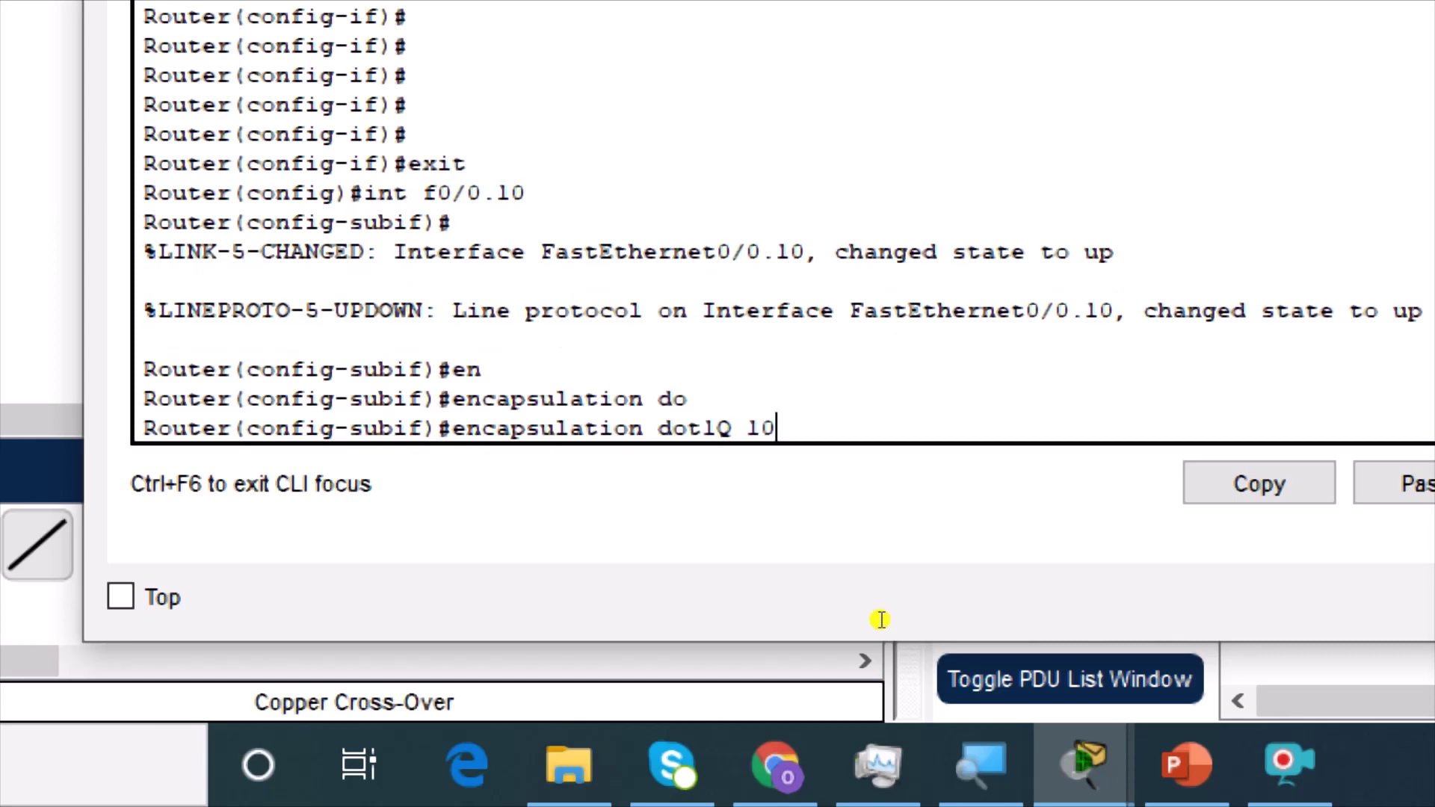
key(Return)
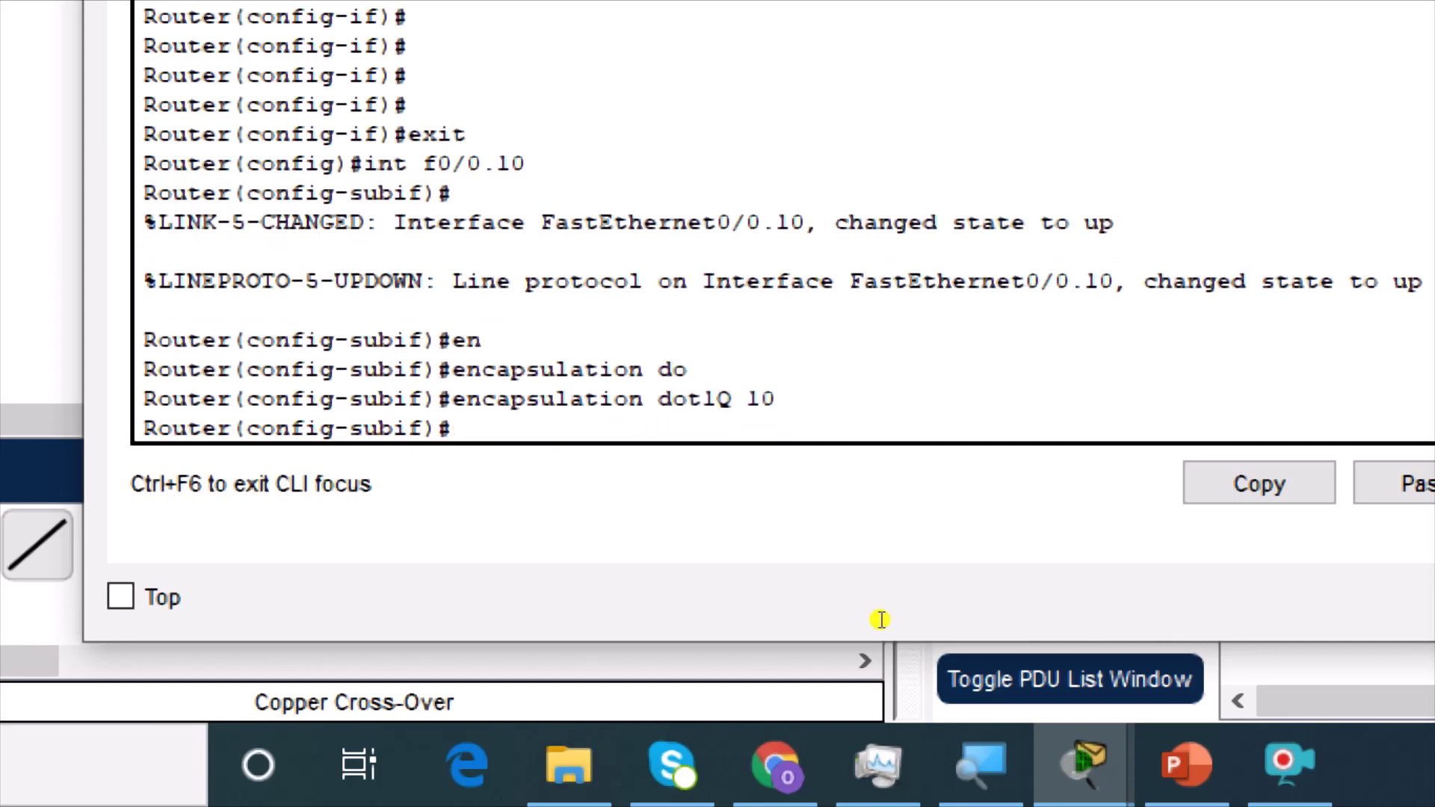
Assign IP address 10.0.0.1 with subnet mask 255.0.0.0 to subinterface f0/0.10.
text(ip add 10.0.0)
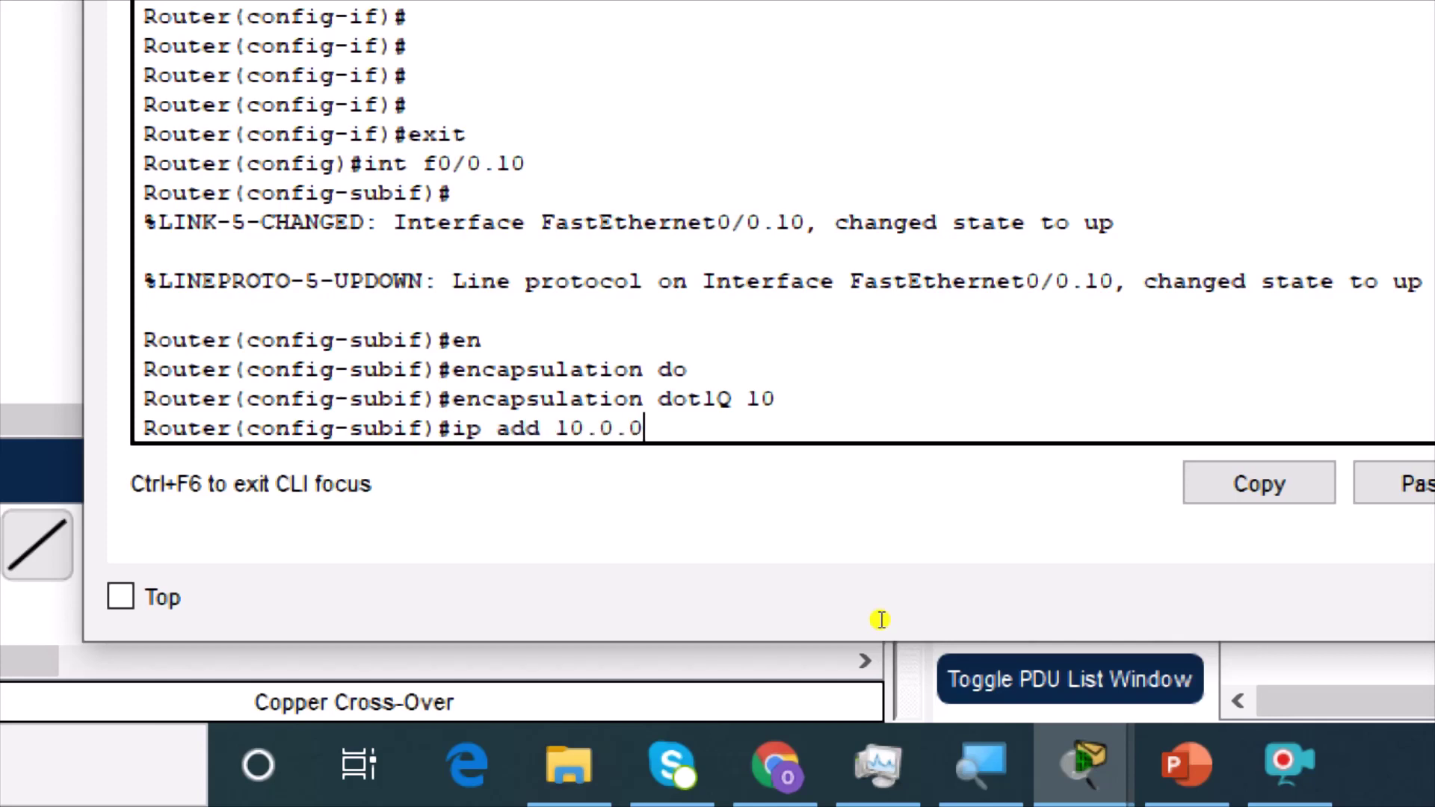
text(.1)
text( 25)
text(5.0)
text(.0.0)
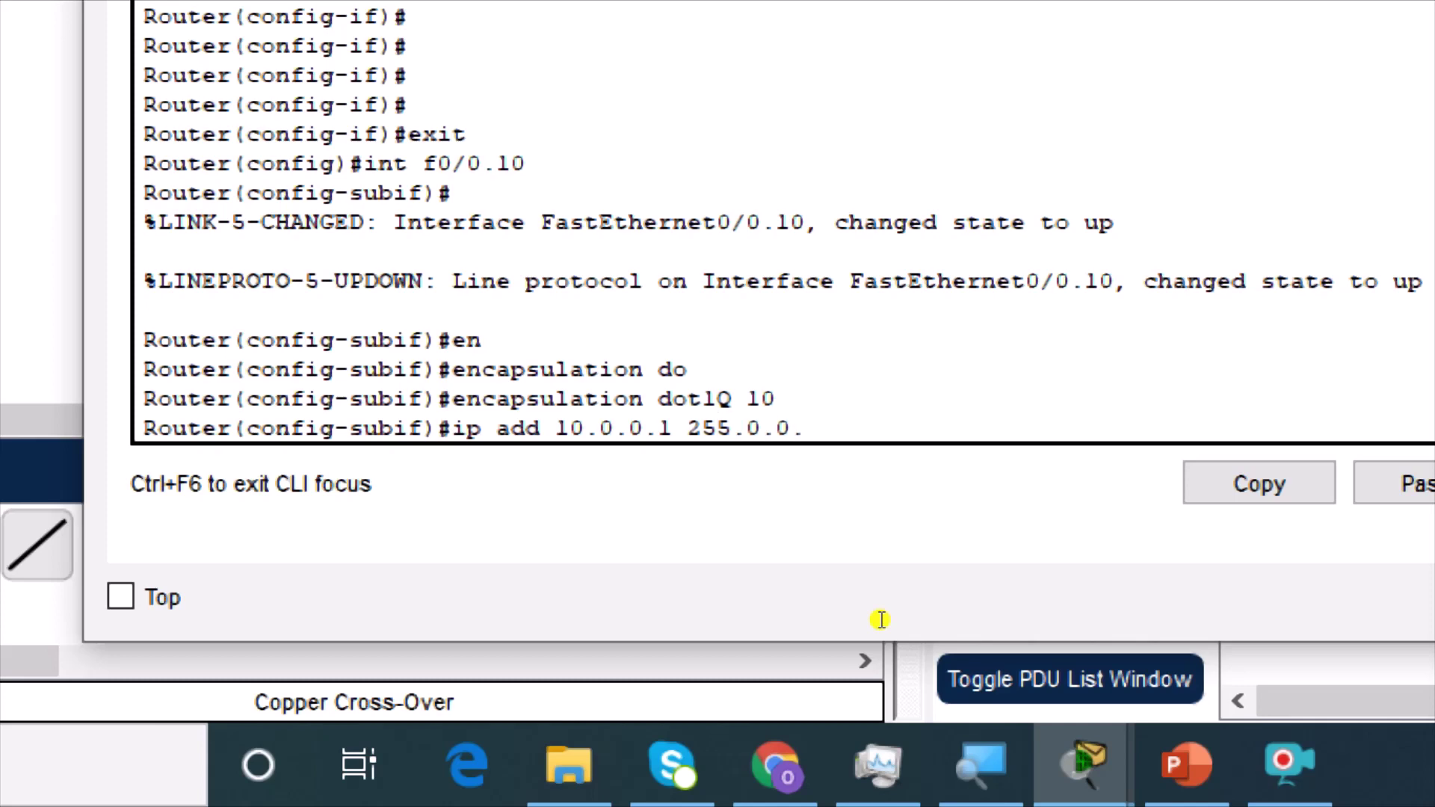
key(Return)
key(Return)
key(Return)
key(Return)
key(Return)
key(Return)
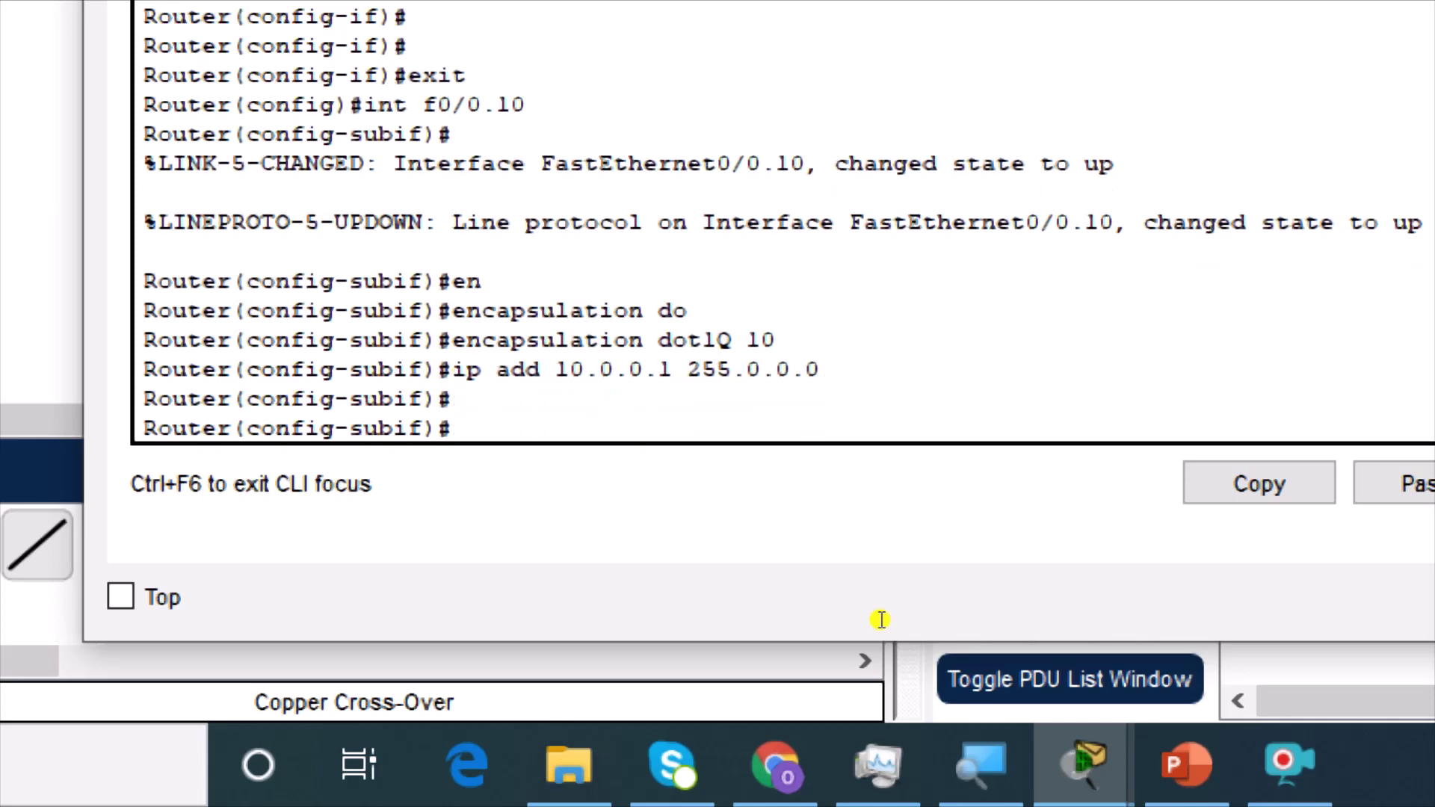
Create subinterface f0/0.20 on Router2.
key(Up)
key(Up)
key(Up)
key(Up)
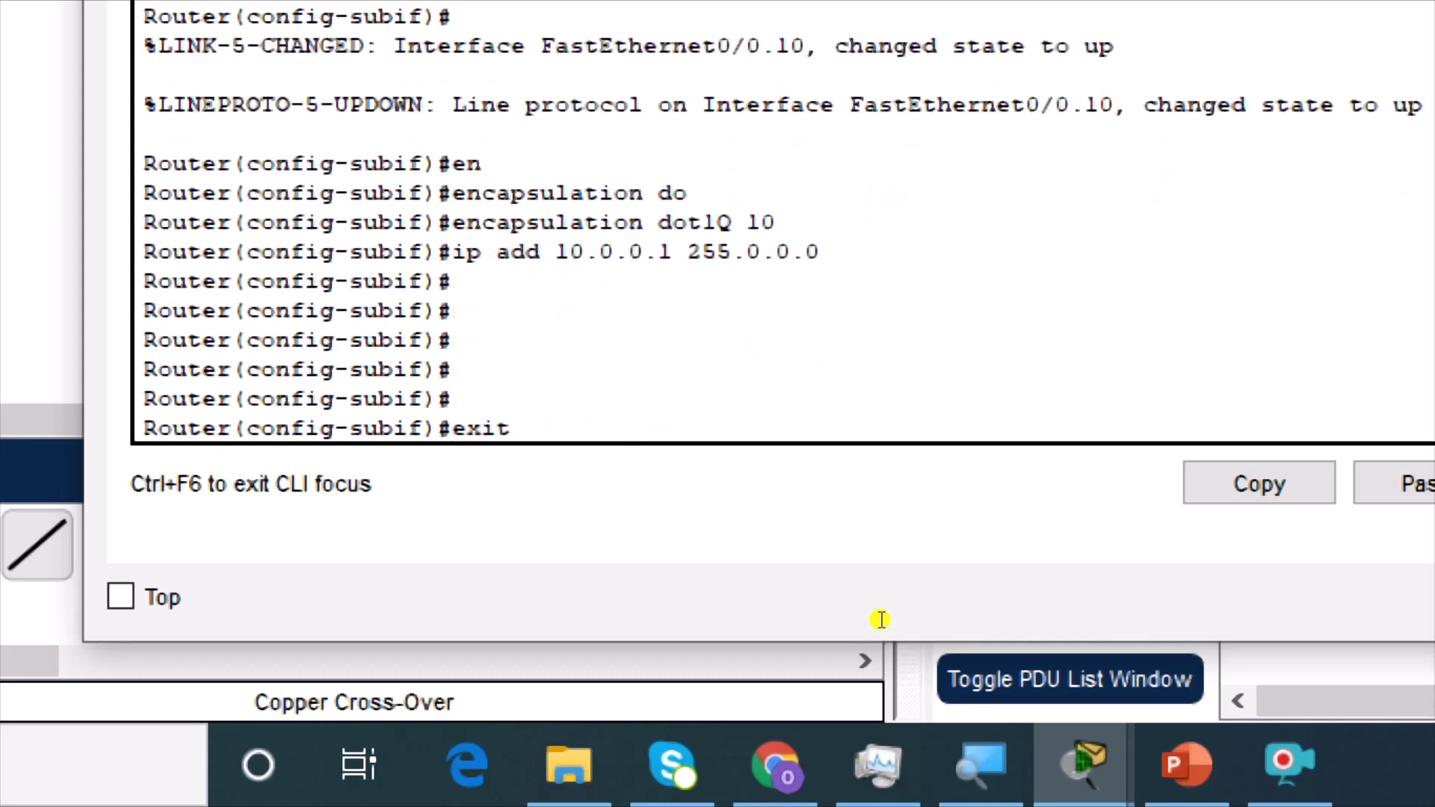
key(Up)
key(Up)
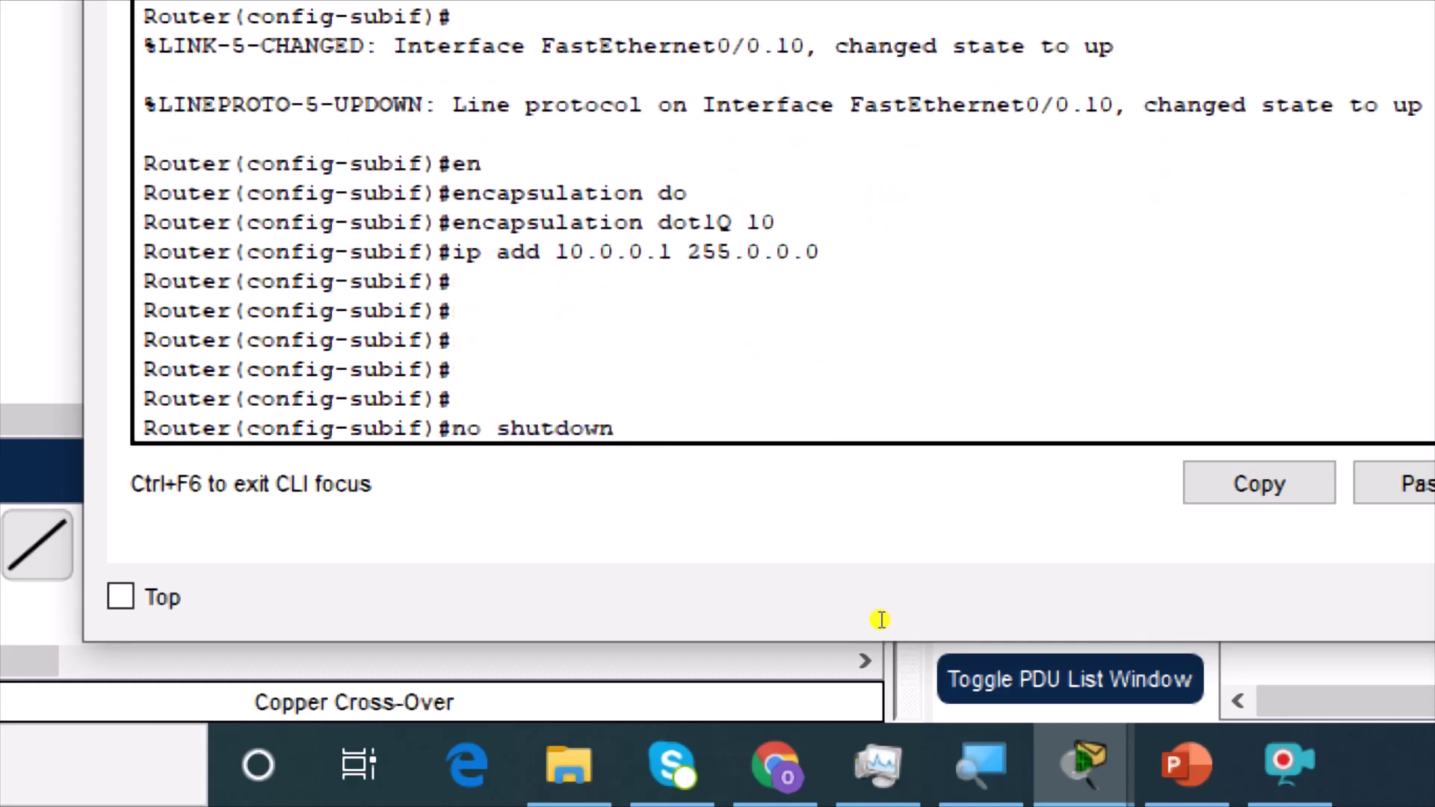
key(Up)
key(Down)
key(Down)
key(Down)
key(Down)
key(Down)
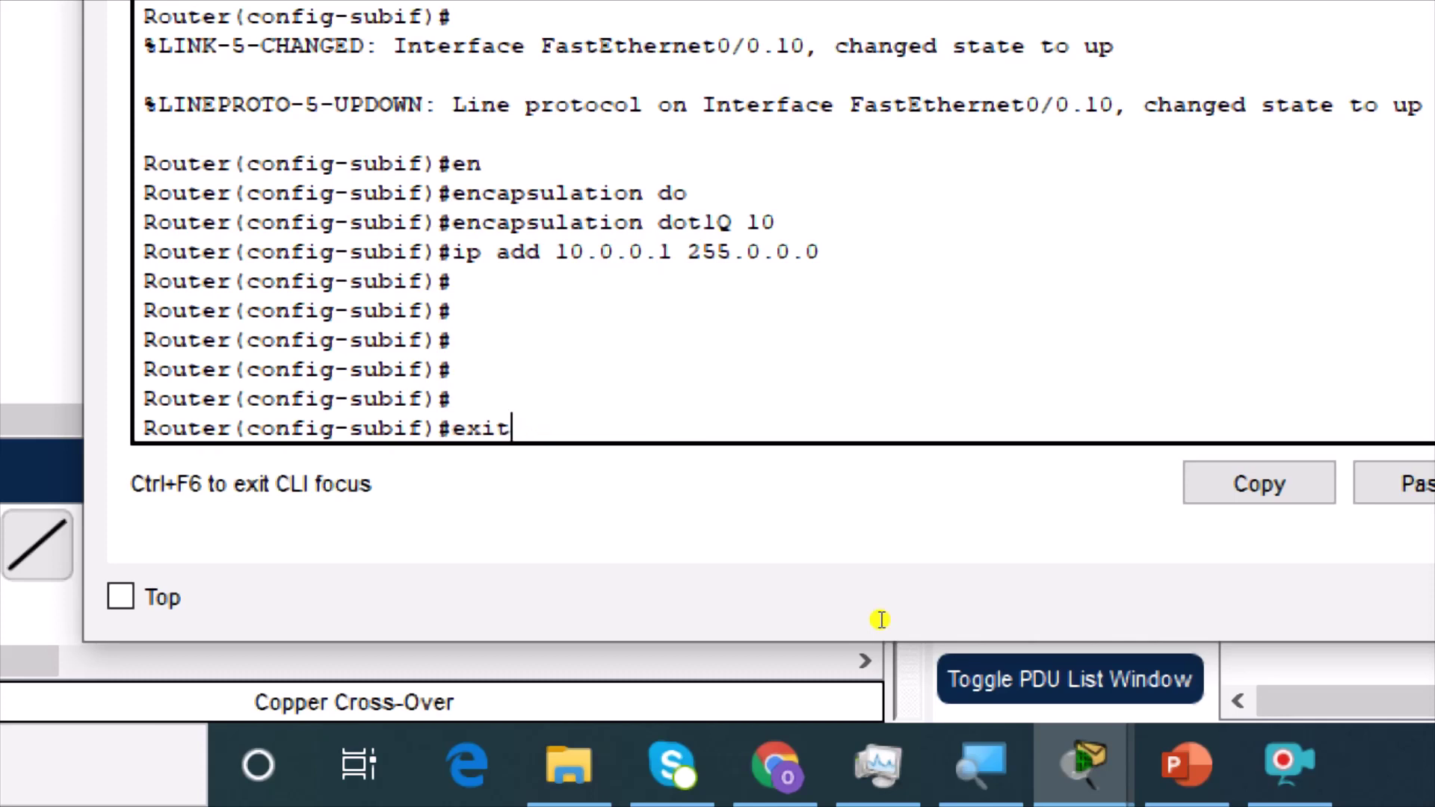
key(Up)
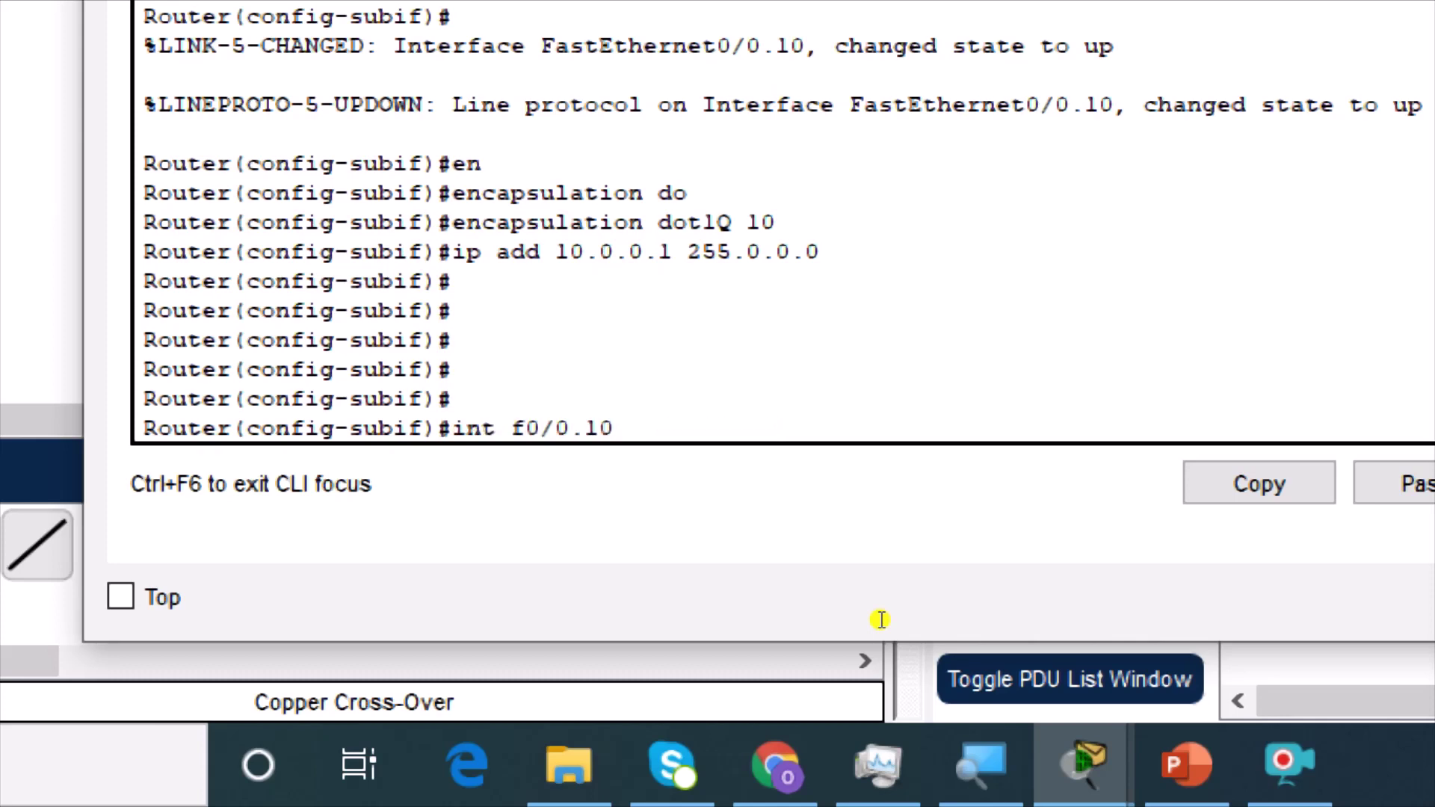
key(Left)
key(BackSpace)
text(2)
key(Return)
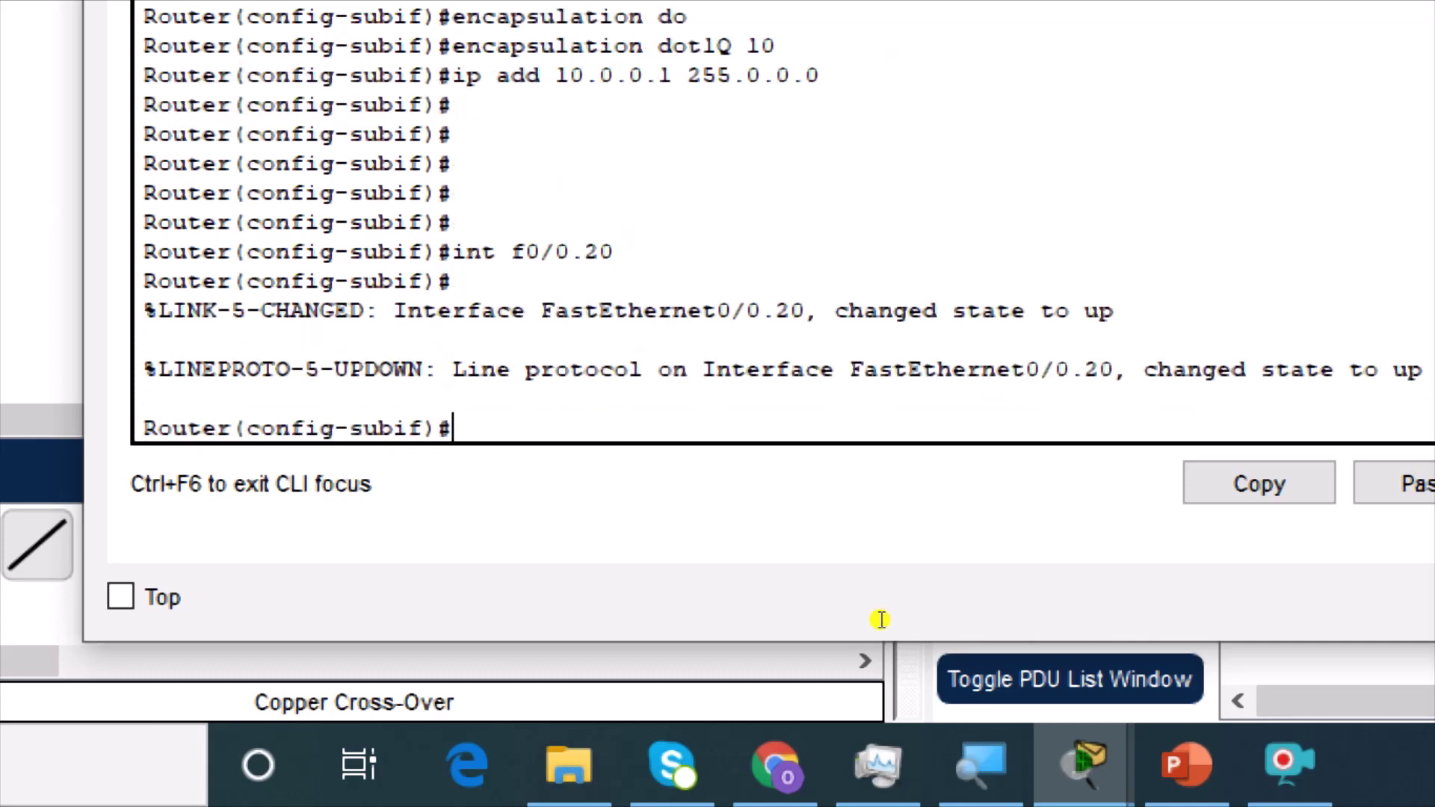
Set the encapsulation of subinterface f0/0.20 to dot1Q 20.
key(Up)
key(Up)
key(Up)
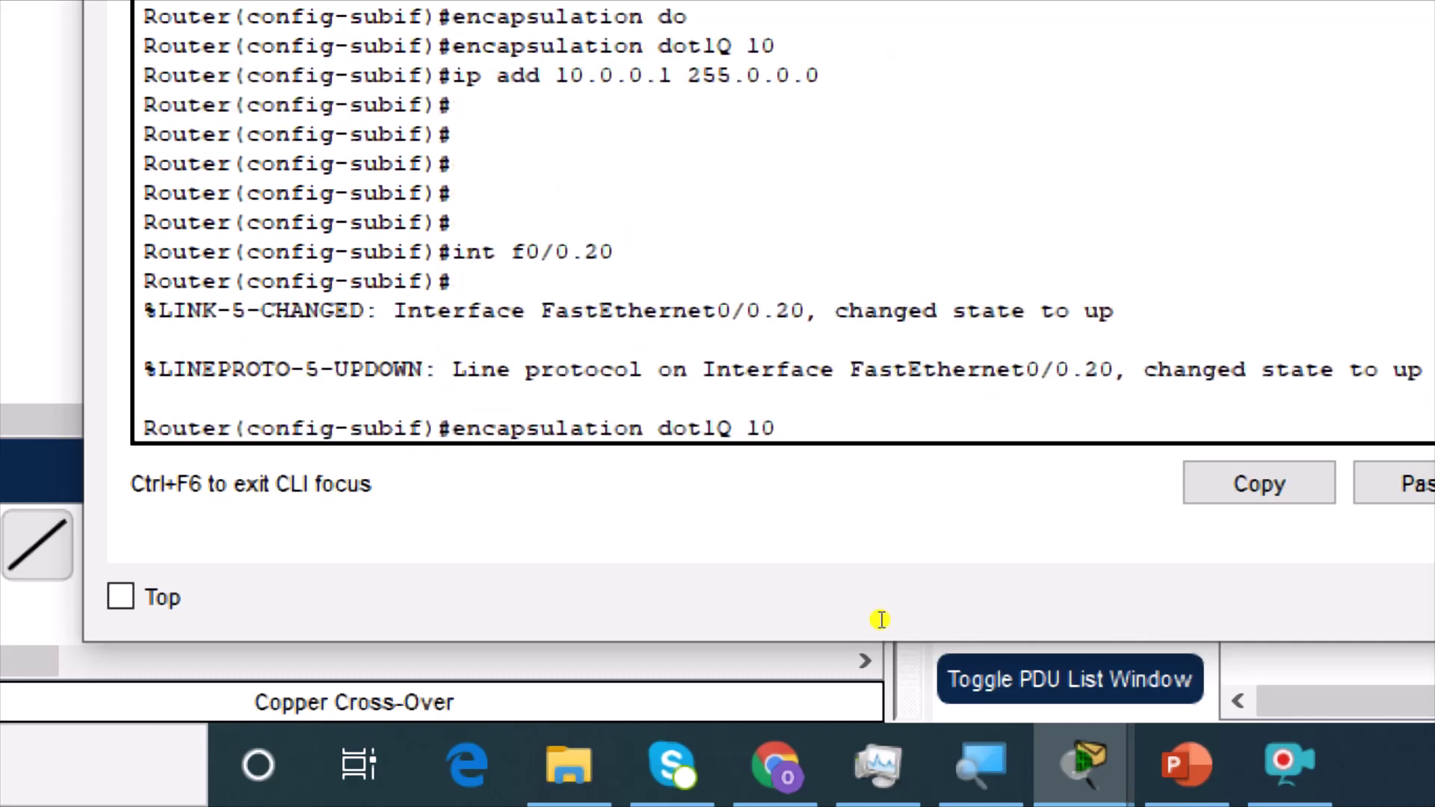
key(Left)
key(BackSpace)
text(2)
key(Return)
Assign IP address 20.0.0.1 with subnet mask 255.0.0.0 to subinterface f0/0.20.
key(Up)
key(Up)
key(Up)
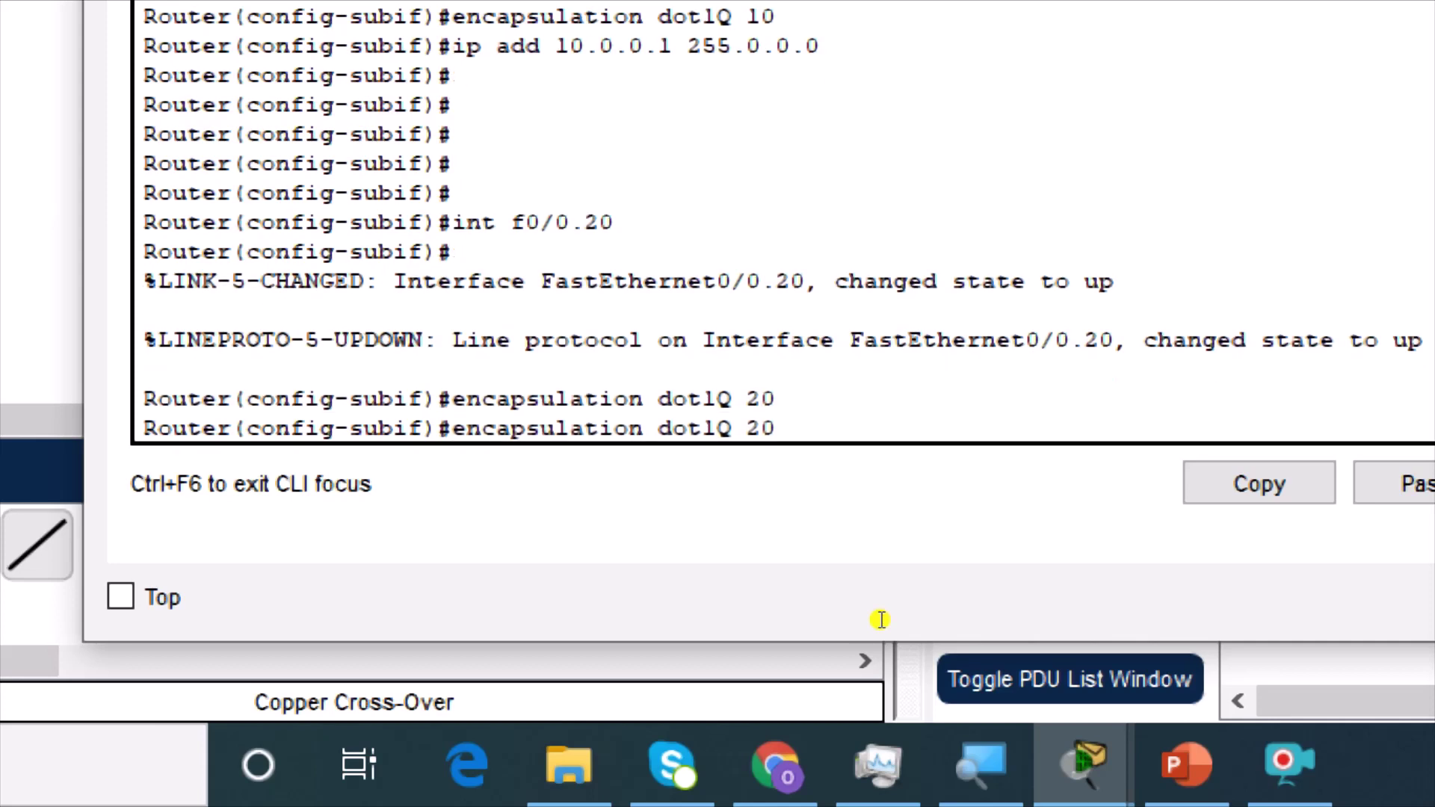
key(Up)
key(Down)
key(Left)
key(Left)
key(Left)
key(Left)
key(Left)
key(Left)
key(Left)
key(Left)
key(Left)
key(Left)
key(Left)
key(Left)
key(Left)
key(Left)
key(Left)
key(Left)
key(Left)
key(Left)
key(Left)
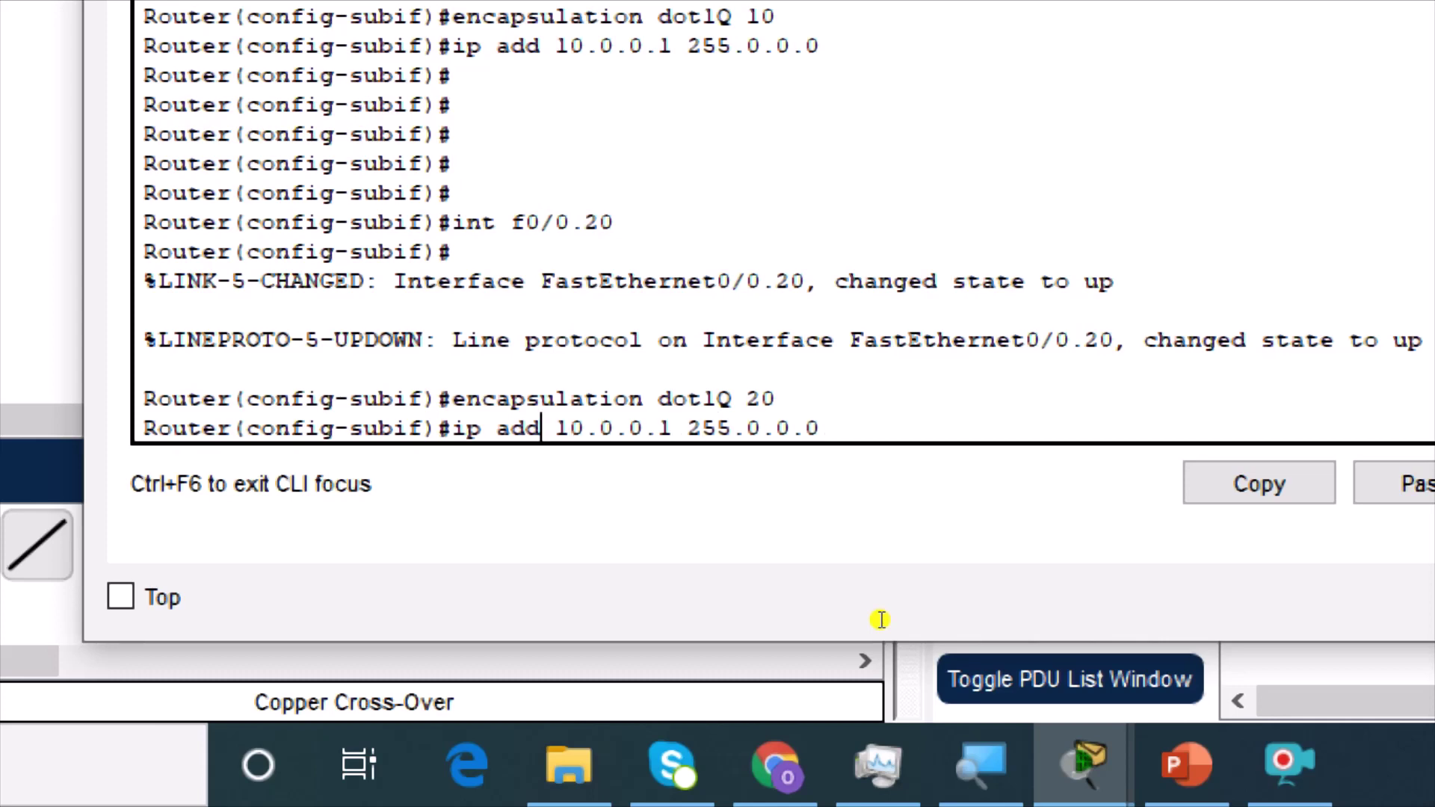
key(Right)
key(BackSpace)
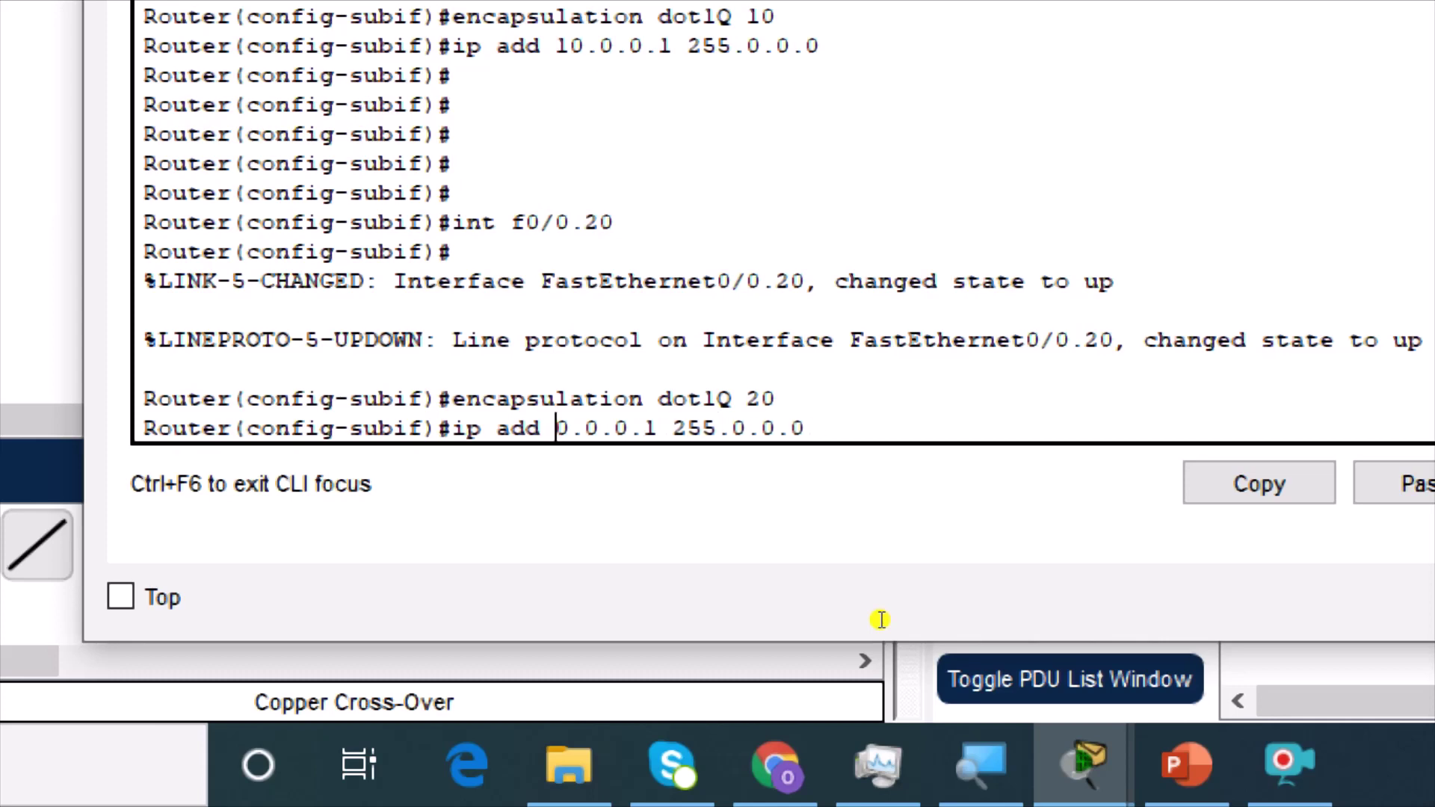
text(2)
key(Return)
key(Return)
key(Return)
key(Return)
key(Return)
key(Return)
key(Return)
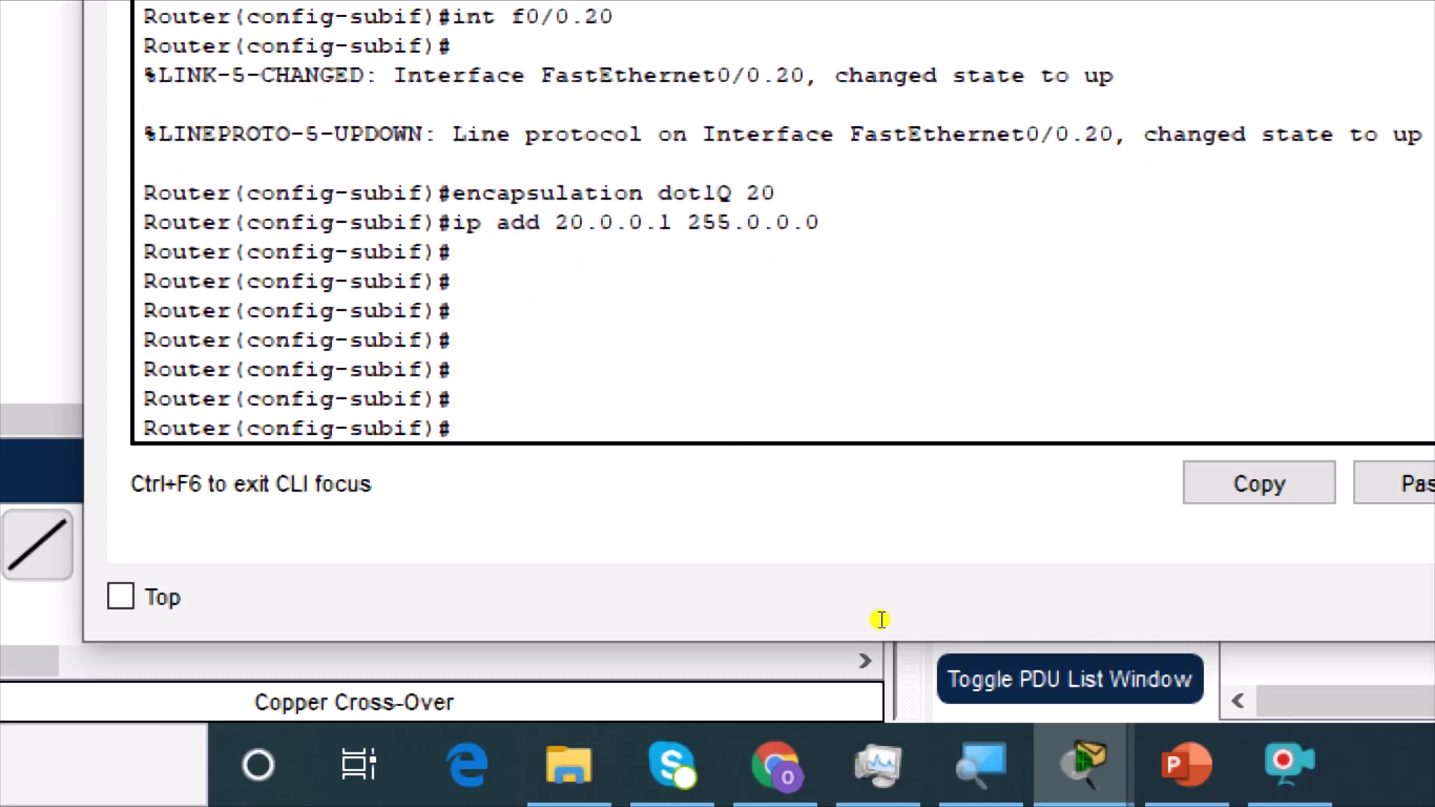
Exit subinterface configuration on Router2 to return to global configuration mode.
text(exit)
key(Return)
key(Return)
key(Return)
key(Return)
key(Return)
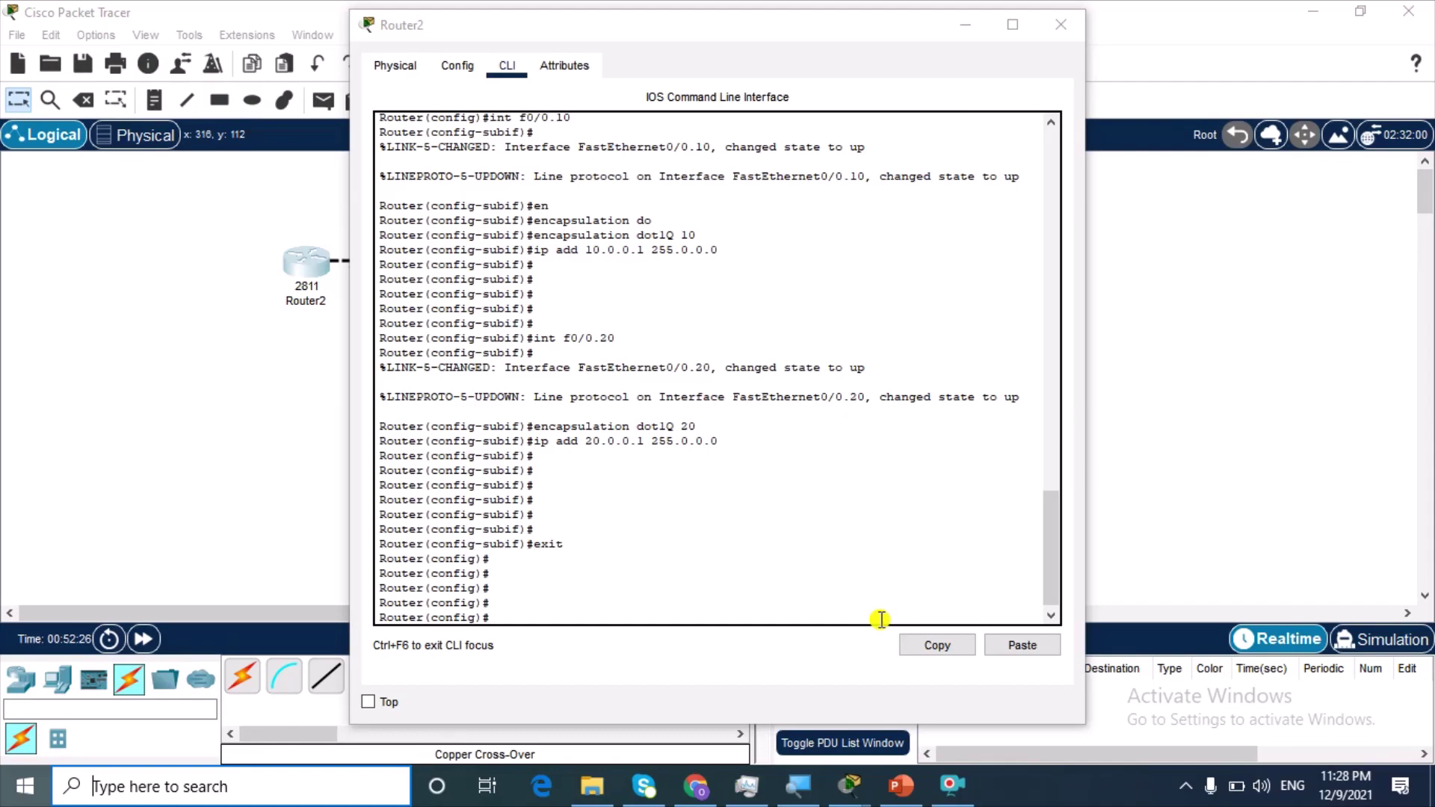
key(super)
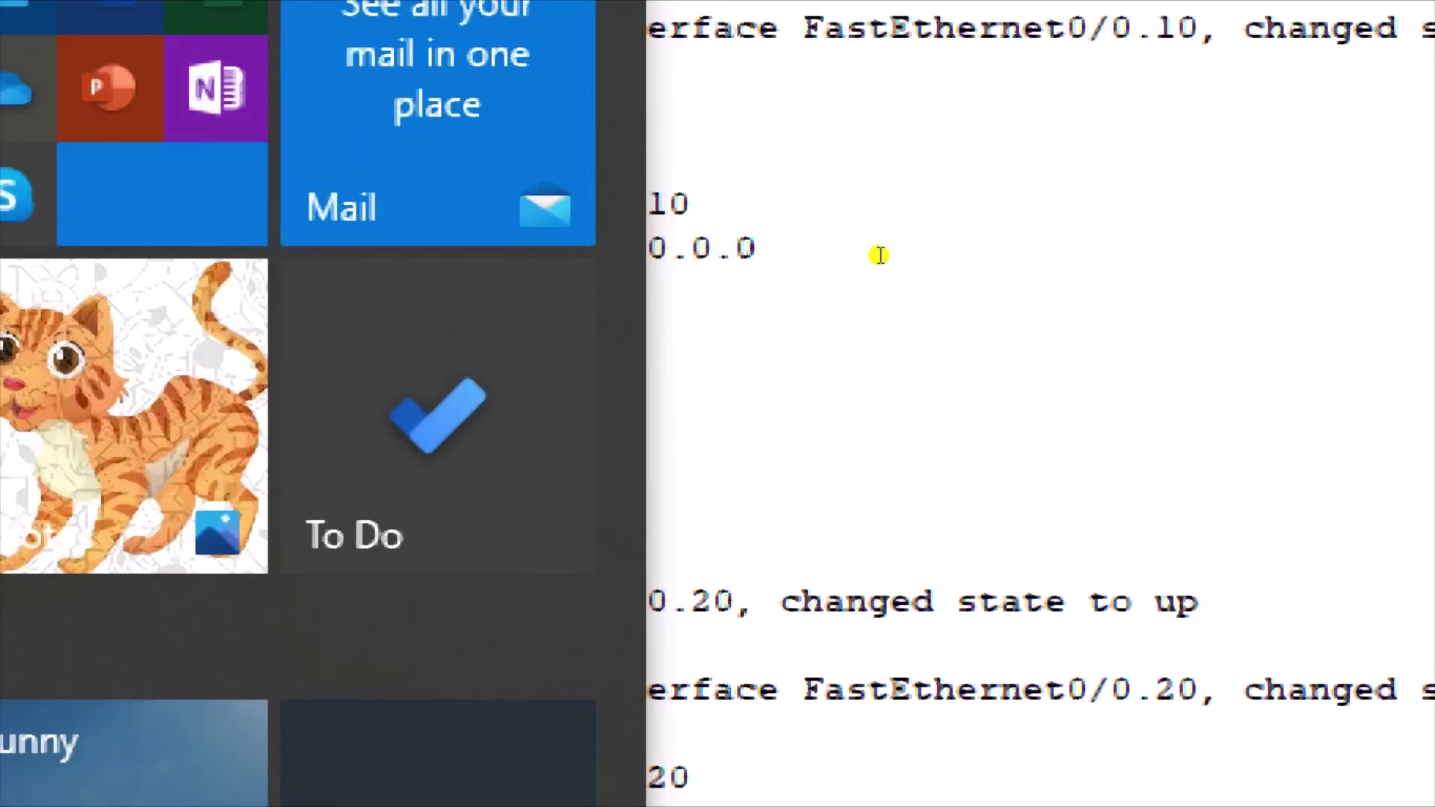
key(super)
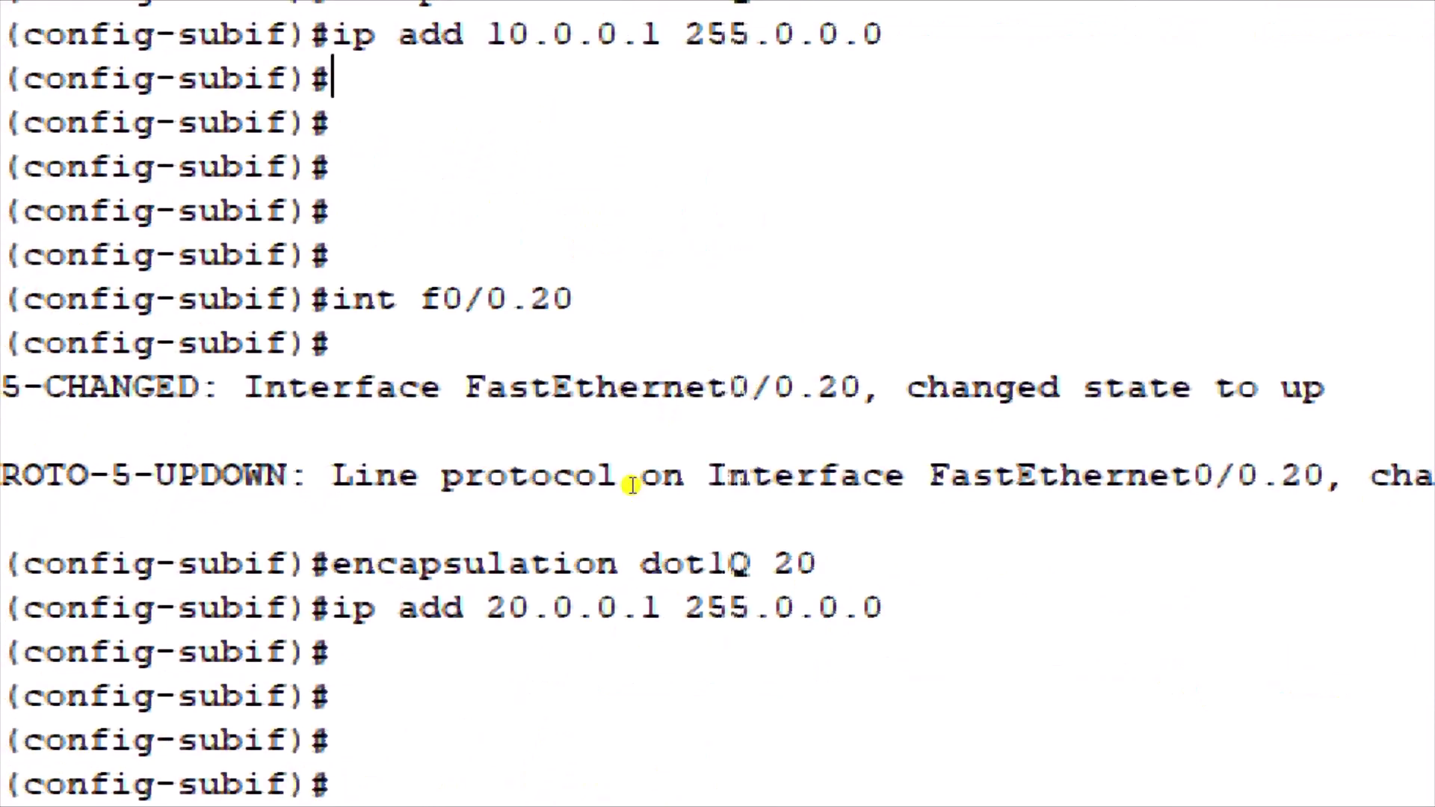
key(Return)
key(Return)
text(exit)
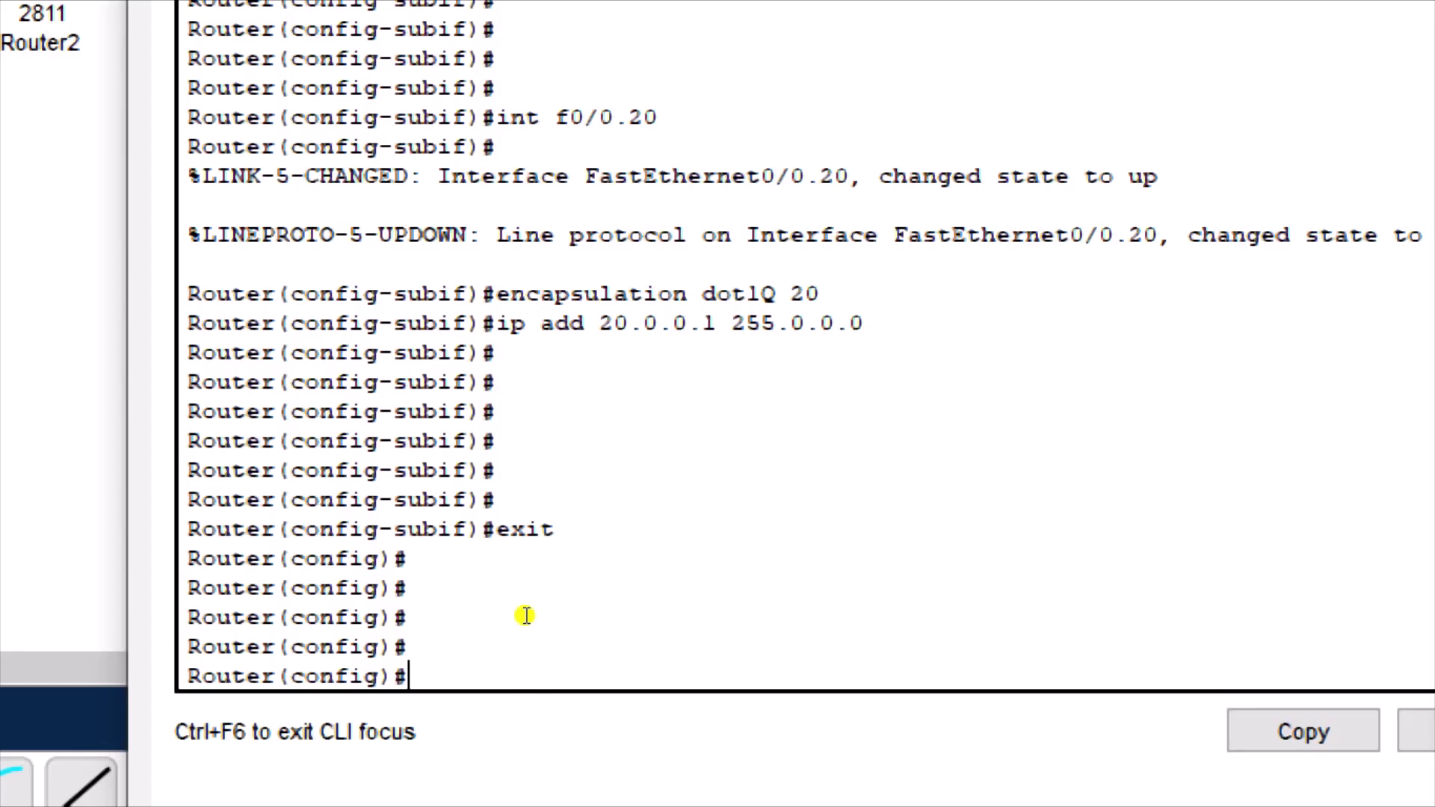
Exclude addresses 10.0.0.1 through 10.0.0.10 from DHCP on Router2 with ip dhcp excluded-address.
text(ip dh)
key(Tab)
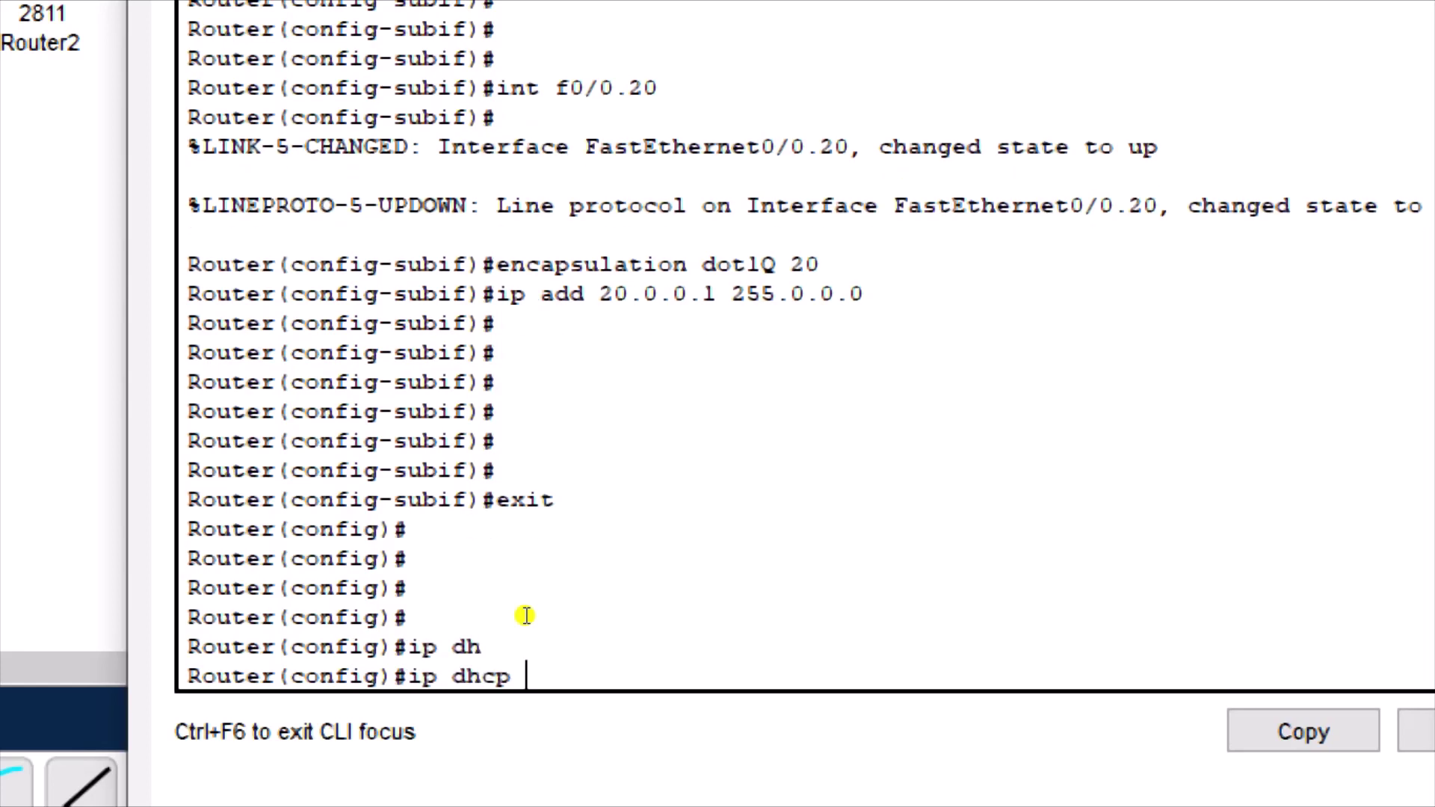
text(ex)
key(Tab)
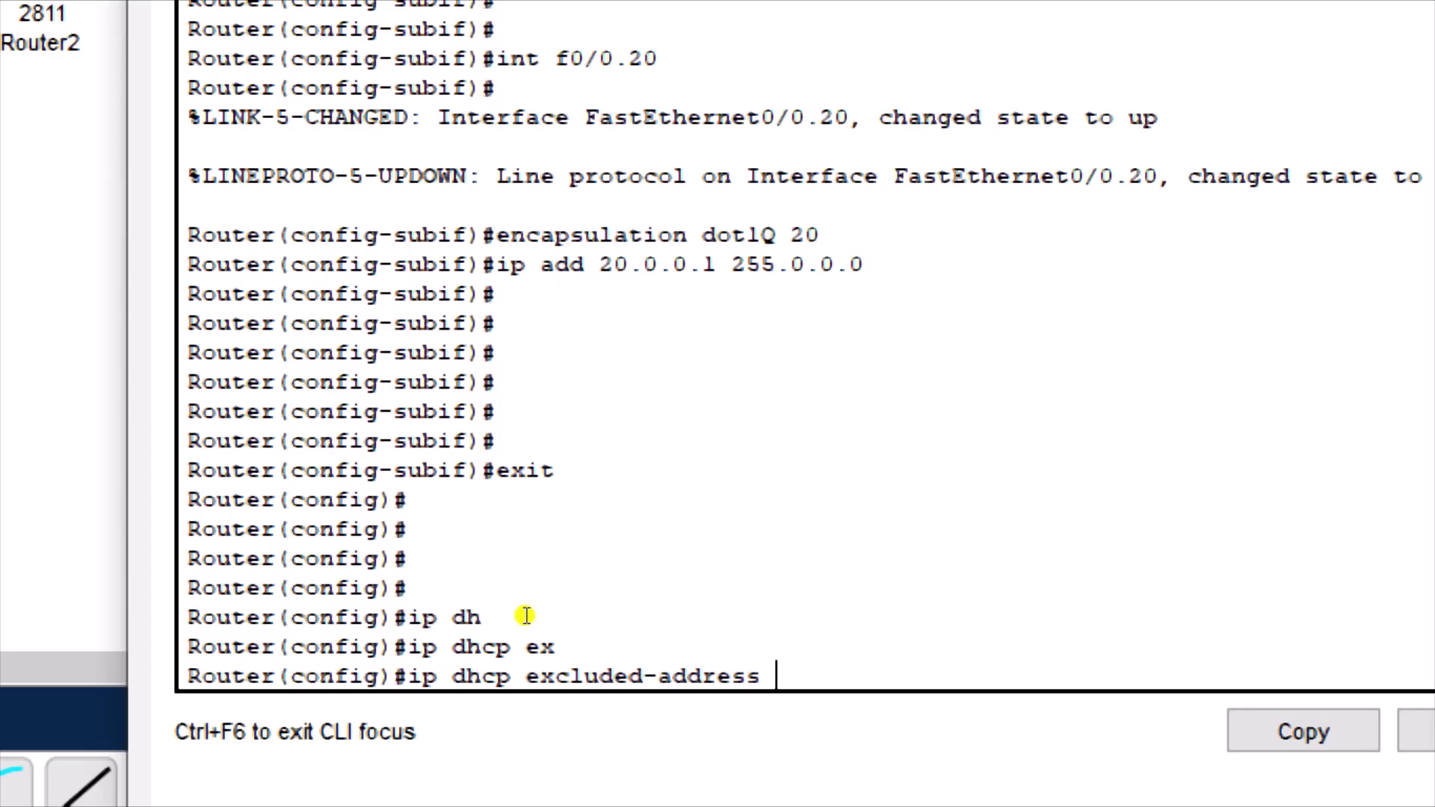
text(10.0.0.1 10.0.0.1)
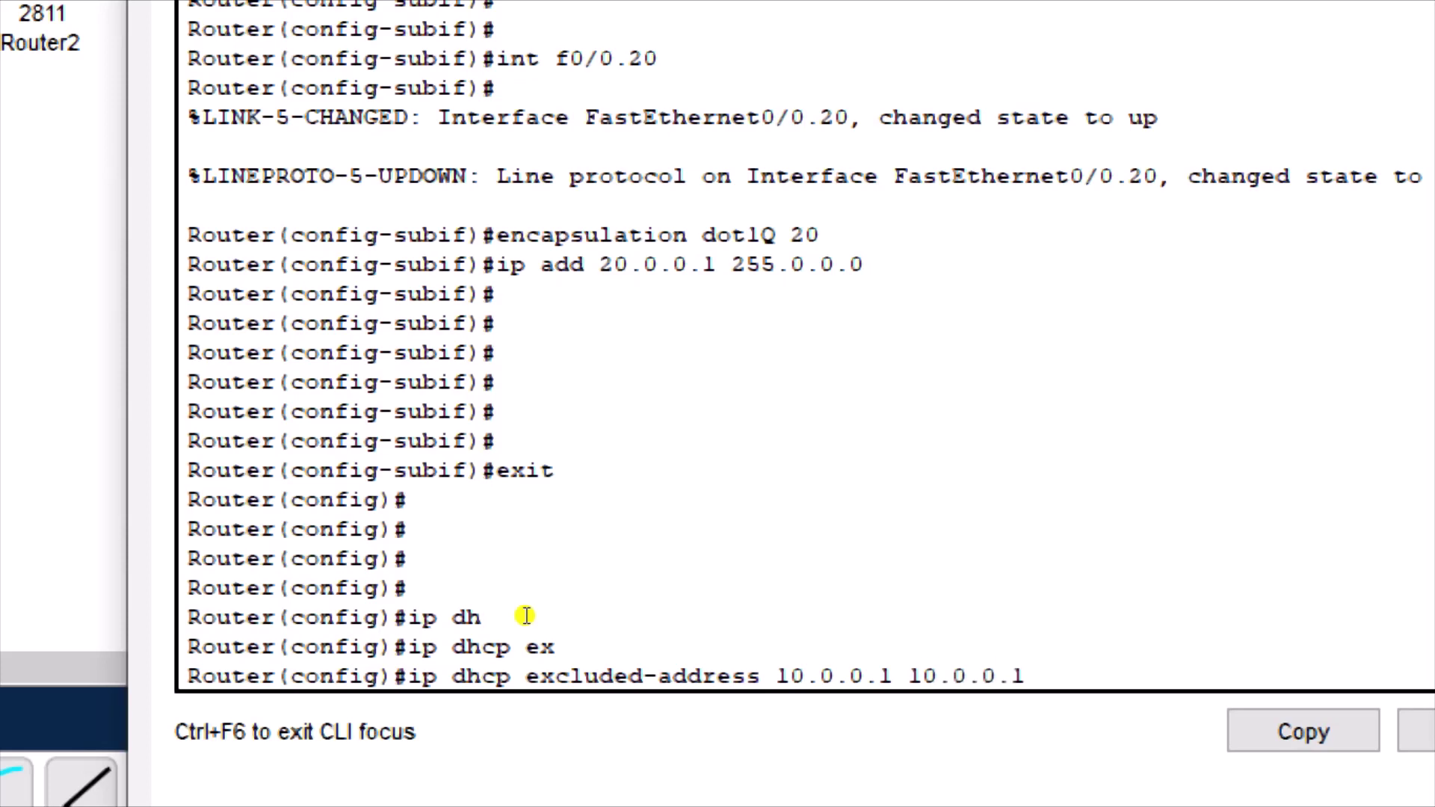
text(0)
key(Return)
Exclude addresses 20.0.0.1 through 20.0.0.10 from DHCP on Router2 with ip dhcp excluded-address.
key(Up)
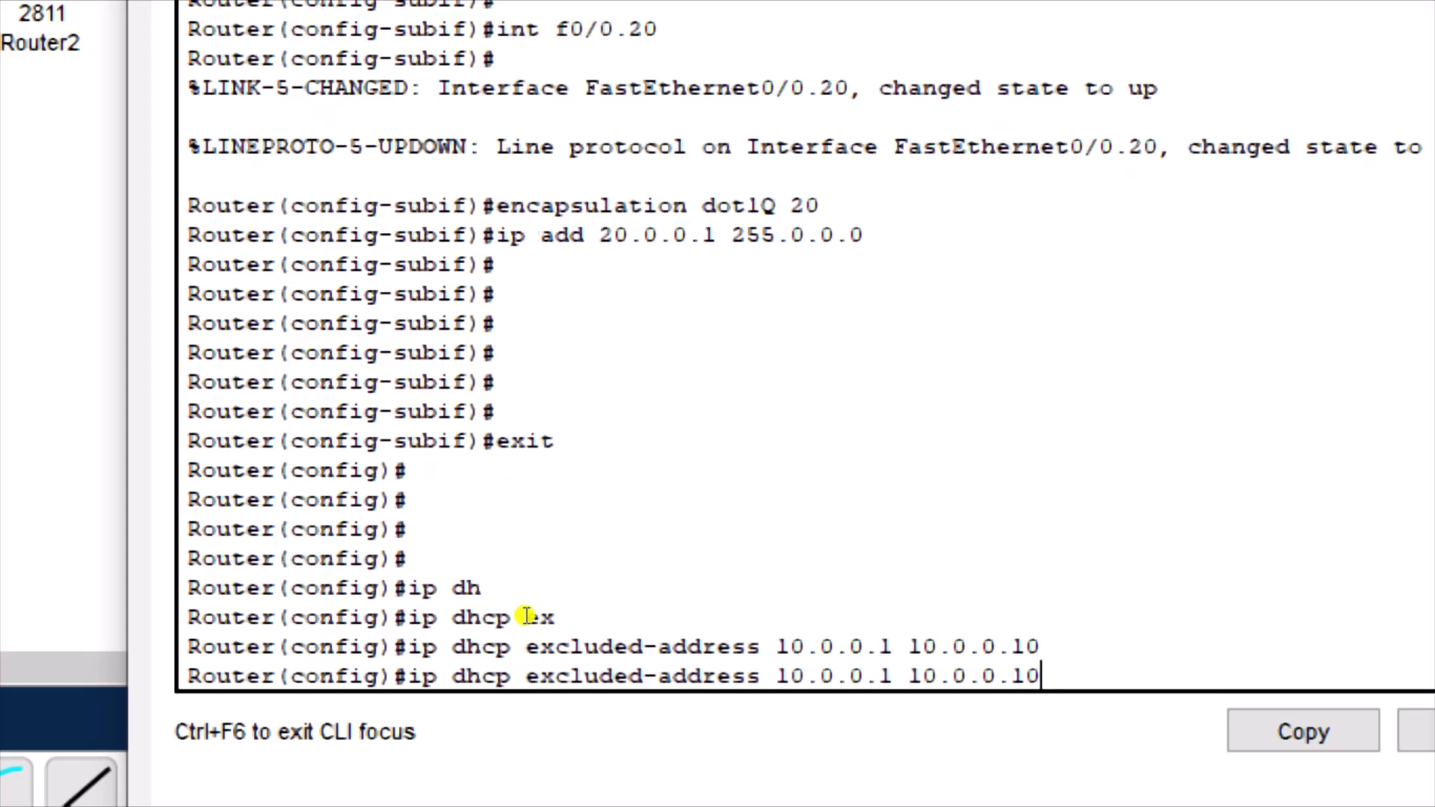
key(Left)
key(Left)
key(Left)
key(Left)
key(Left)
key(Left)
key(Left)
key(Left)
key(Left)
key(Left)
key(Left)
key(Left)
key(Left)
key(Left)
key(Left)
key(Left)
key(Left)
key(BackSpace)
text(2)
key(Right)
key(Right)
key(Right)
key(BackSpace)
text(2)
key(Return)
key(Return)
key(Return)
key(Return)
key(Return)
key(Return)
key(Return)
key(Return)
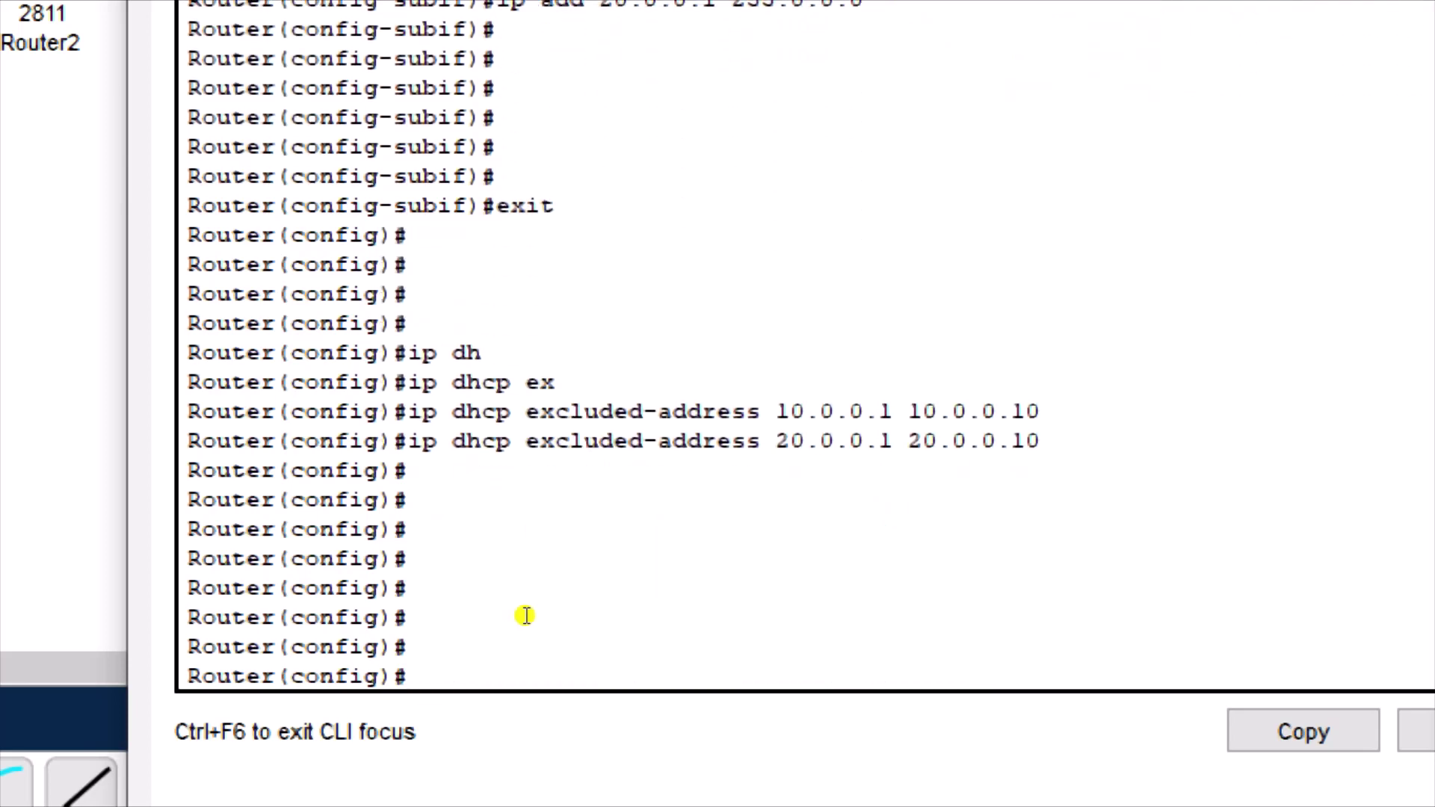
Create a DHCP pool named LAN on Router2 with ip dhcp pool.
text(ip dh)
key(Tab)
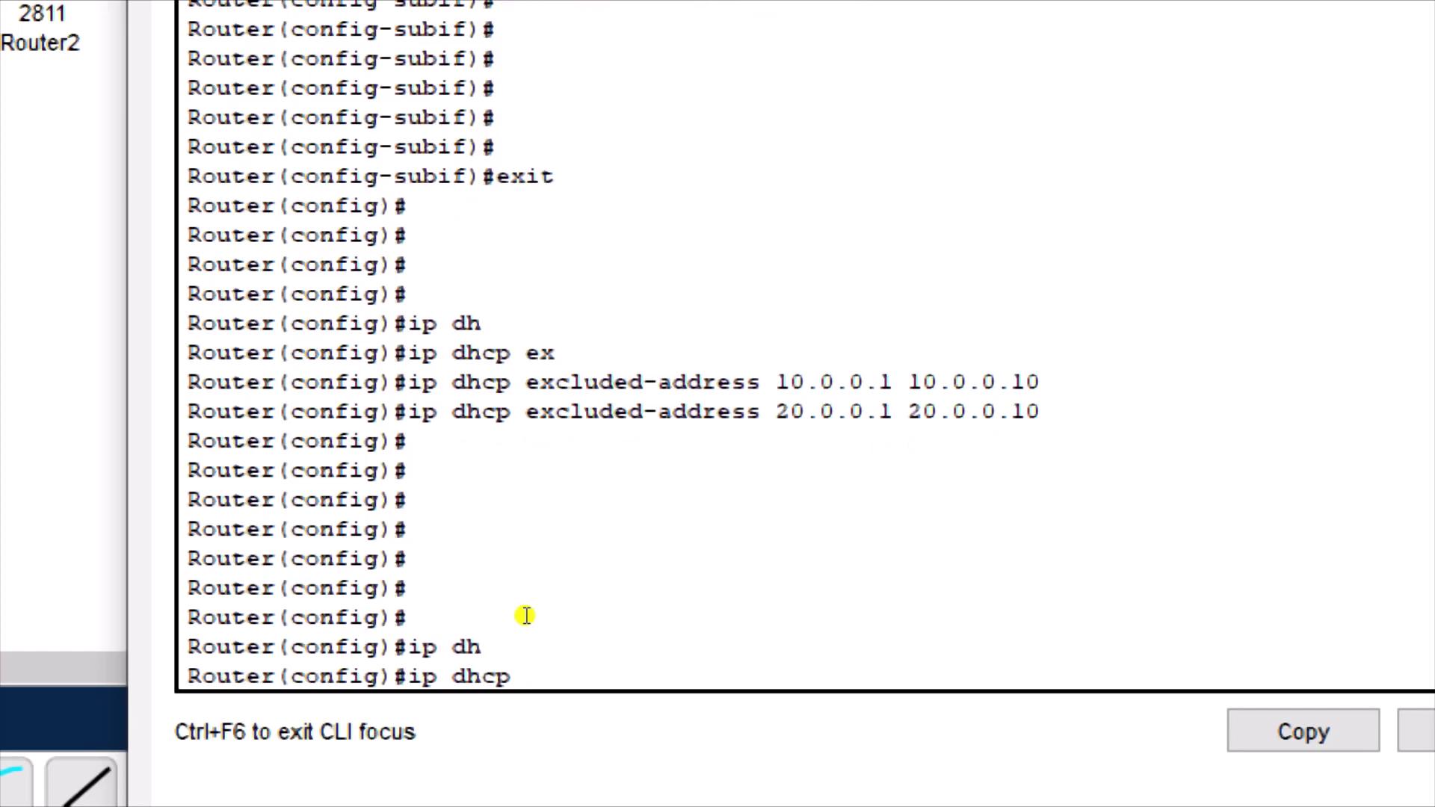
text(p)
key(Tab)
text(LN)
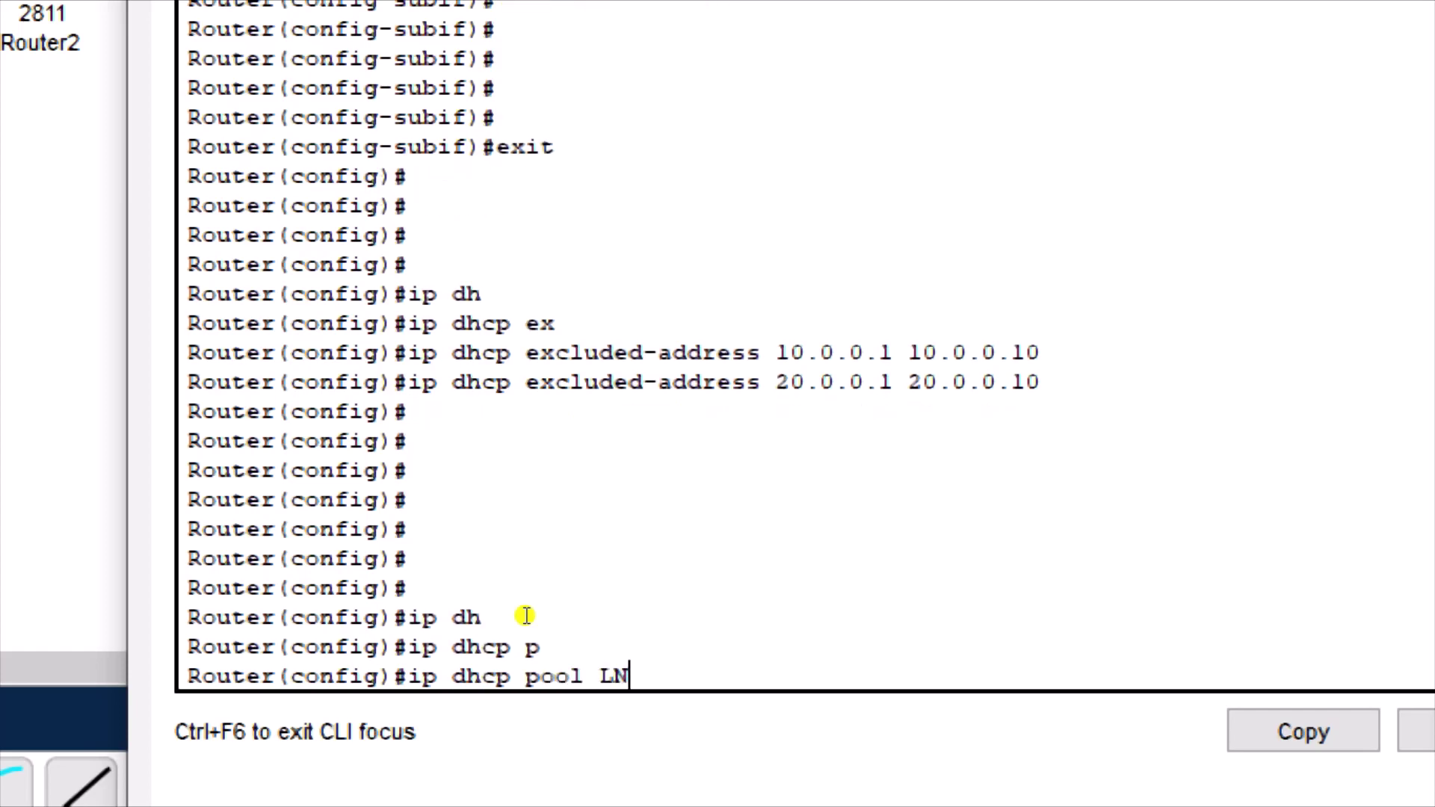
key(BackSpace)
text(AN)
key(Return)
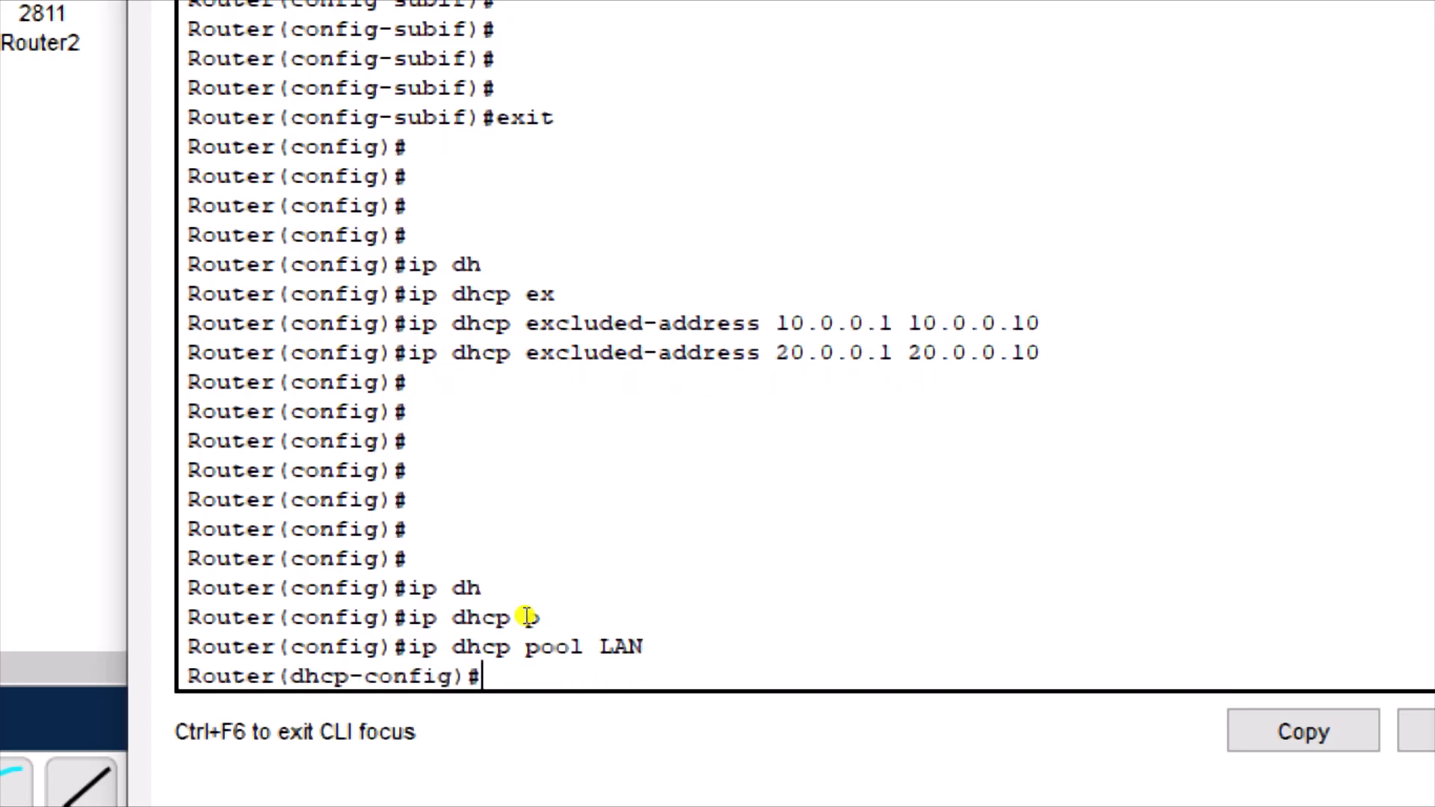
Set the LAN DHCP pool's network to 10.0.0.0 with subnet mask 255.0.0.0.
text(net)
key(Tab)
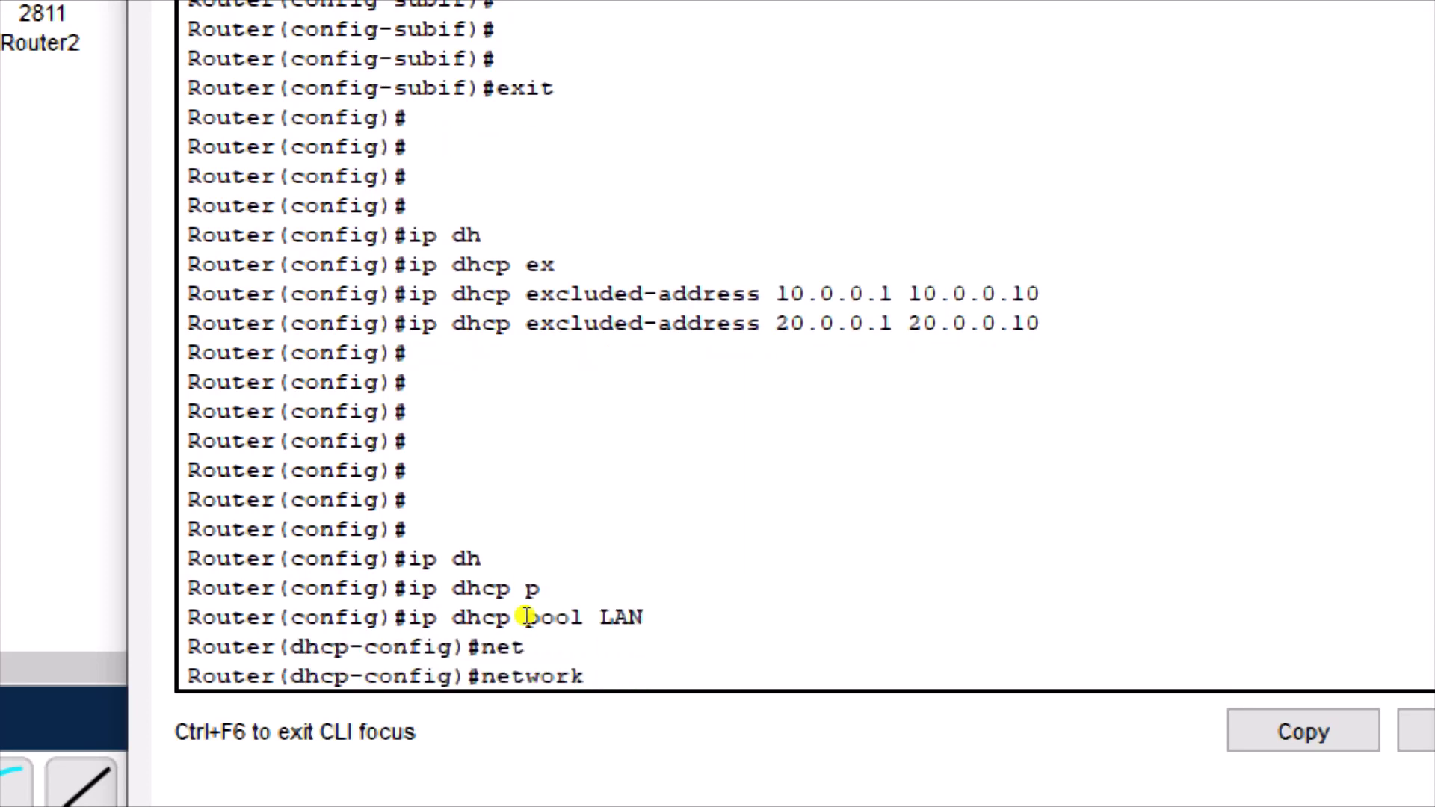
text(10.0.0.0 255)
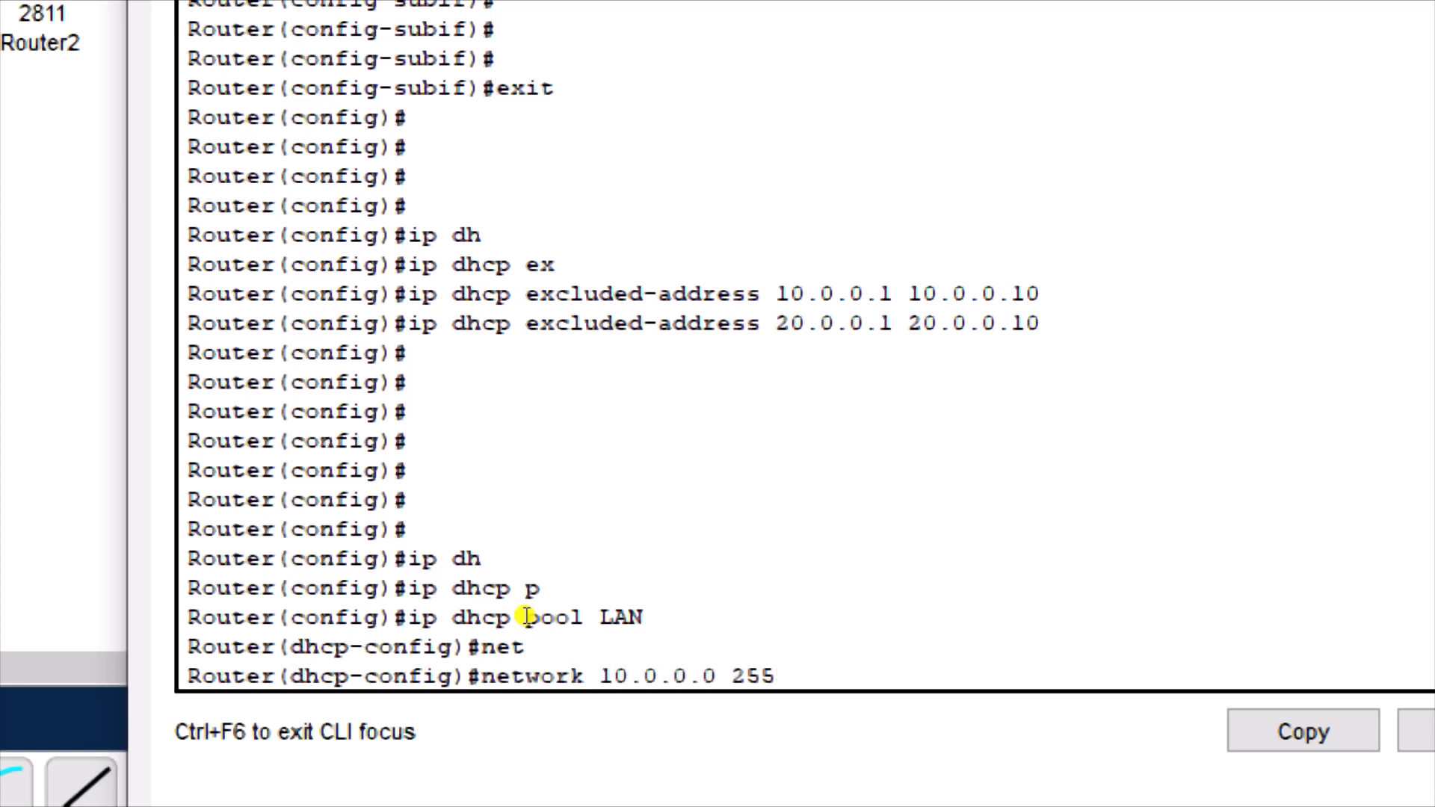
text(.0.0.0)
key(Return)
Set the LAN DHCP pool's default router to 10.0.0.1 and its DNS server to 8.8.8.8.
text(de)
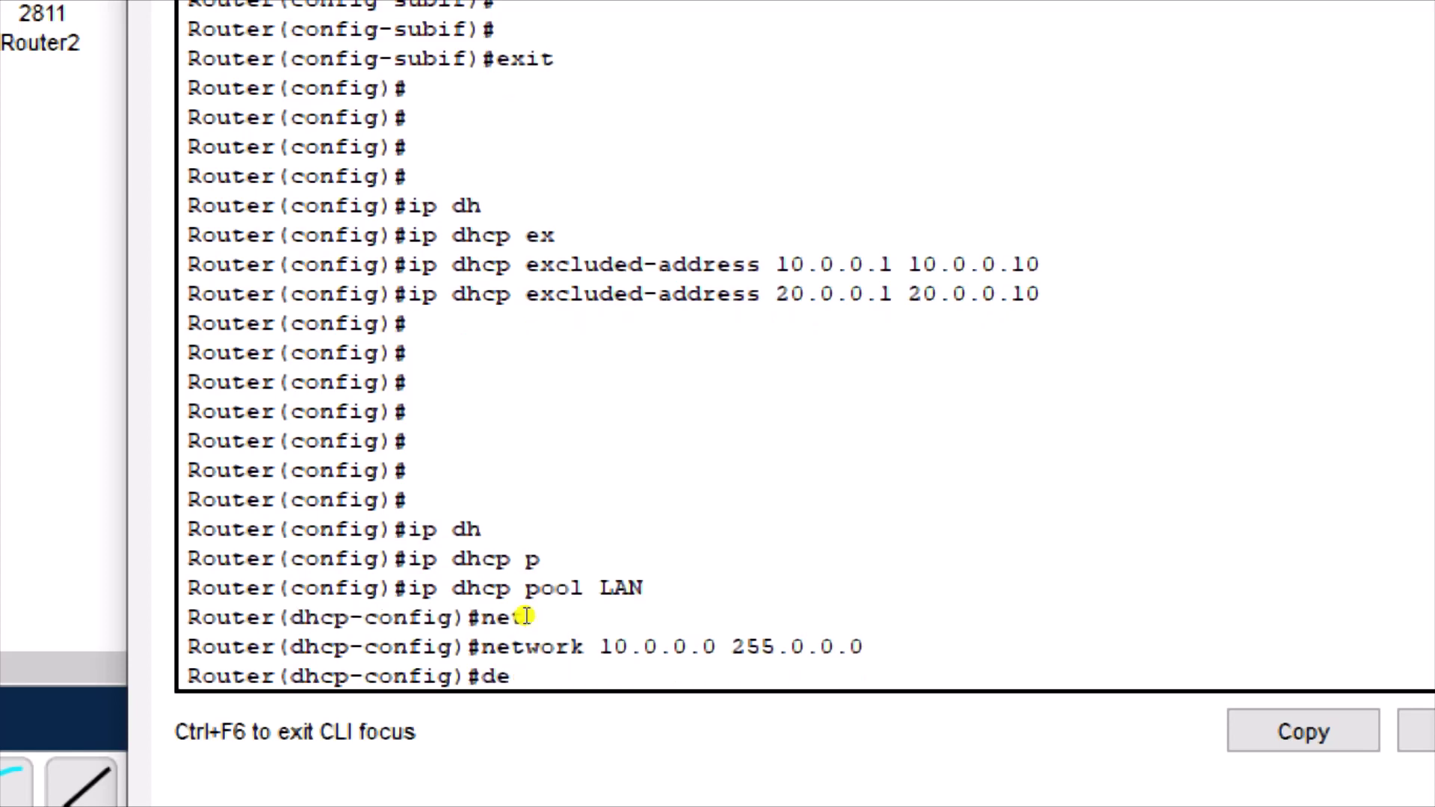
key(Tab)
text(10.0.0.)
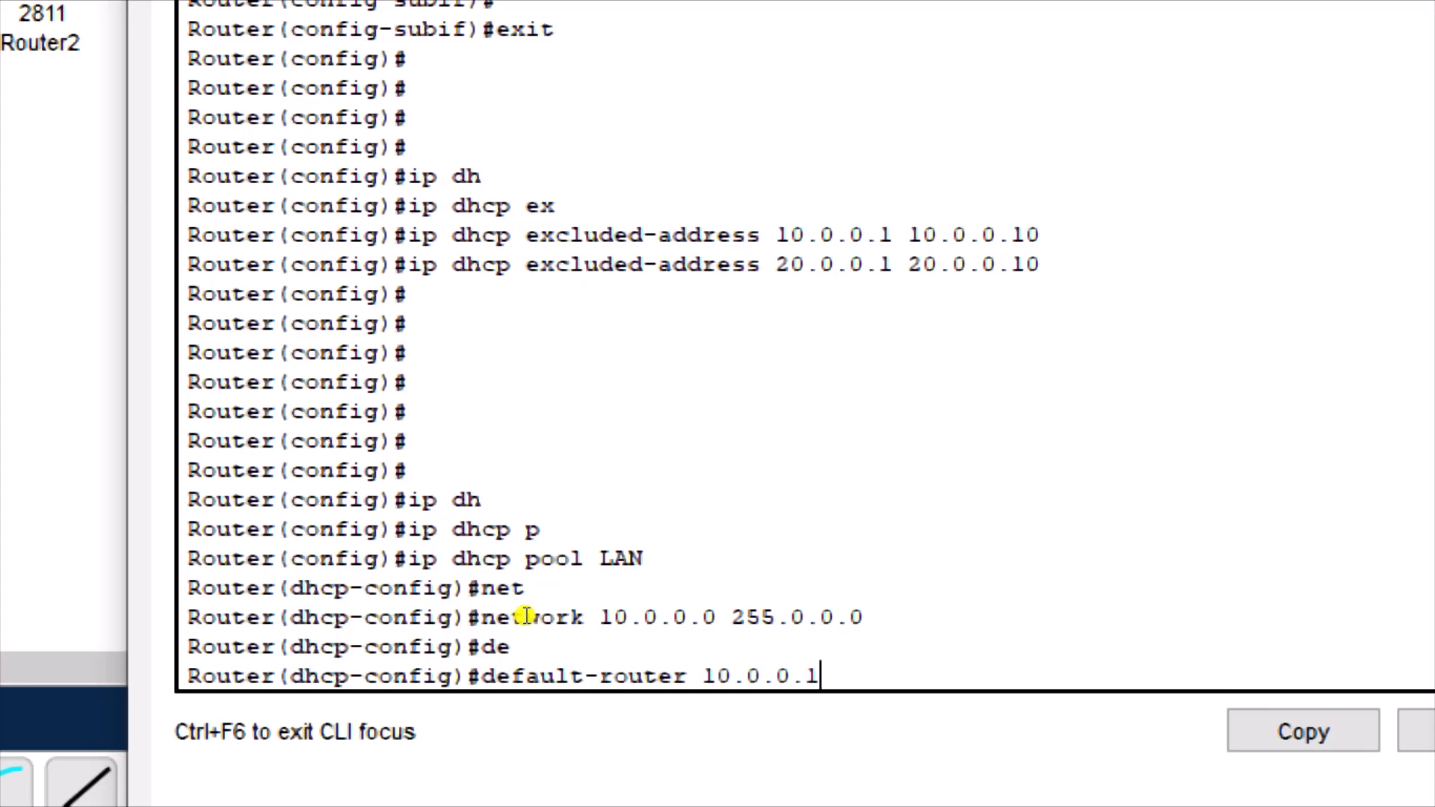
key(Return)
text(dn)
key(Tab)
text(8)
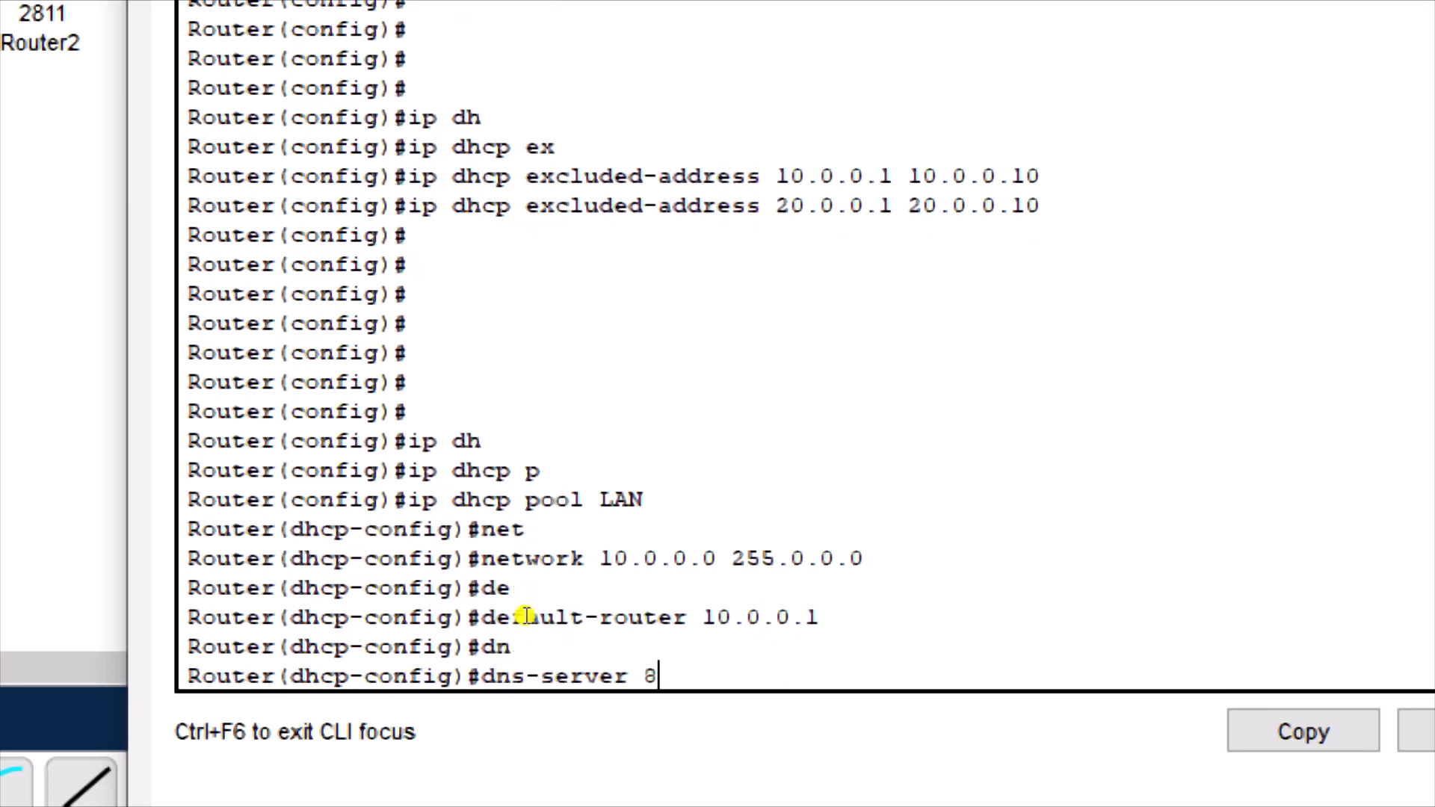
text(.8.8.8)
key(Return)
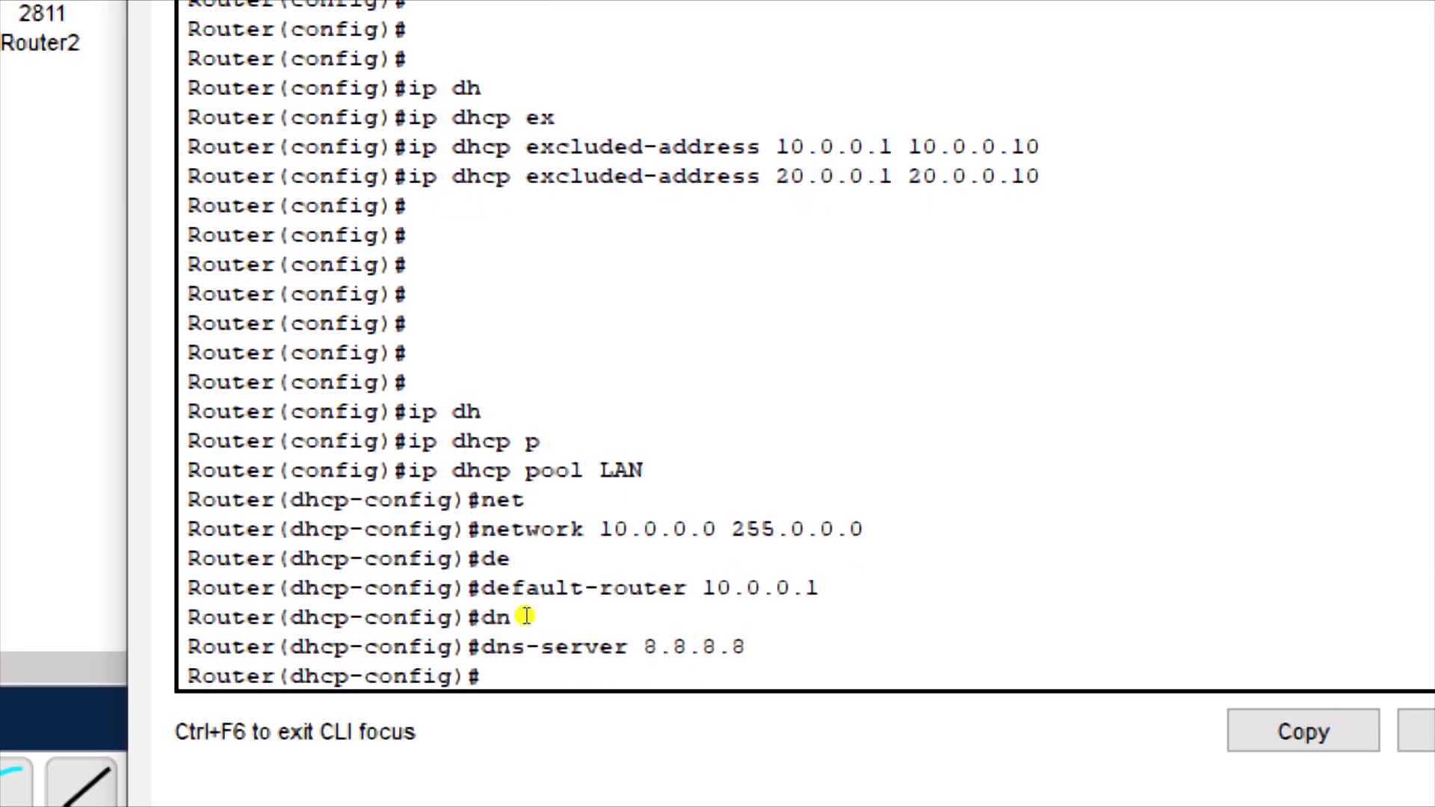
Set option 150 of the LAN DHCP pool to IP address 10.0.0.1.
text(o)
text(t)
key(Tab)
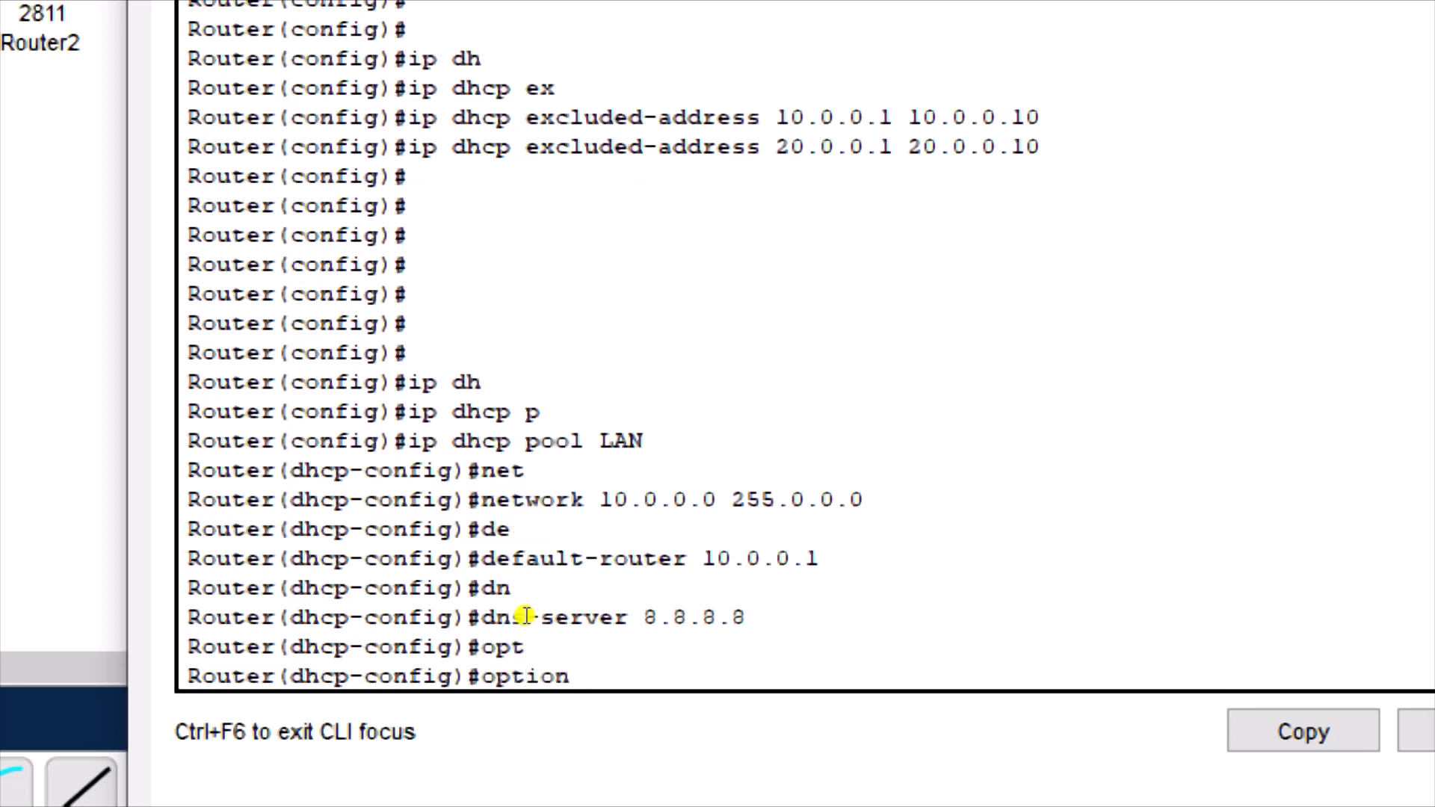
text(150 ip 10.0.0.1)
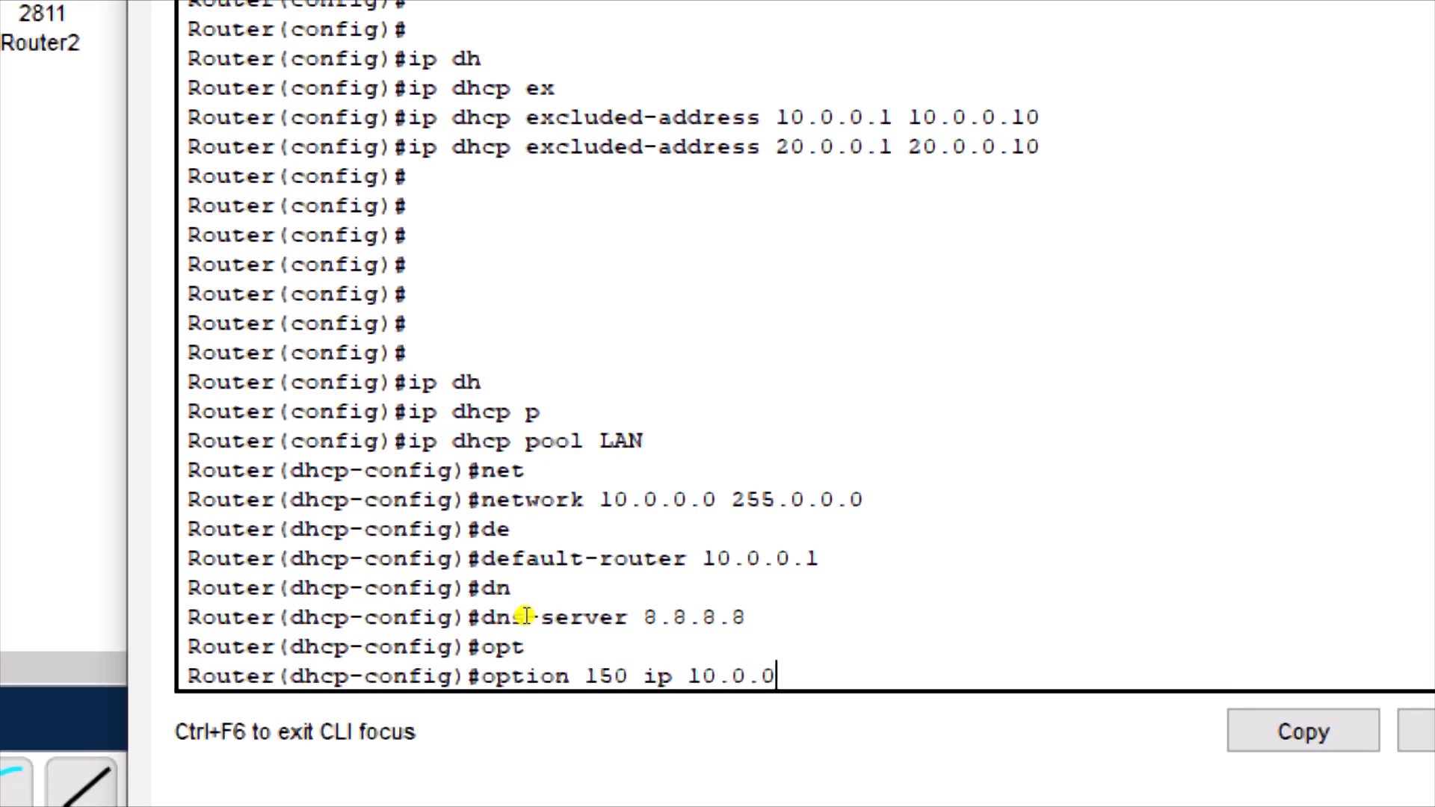
key(Return)
key(Return)
key(Return)
key(Return)
key(Return)
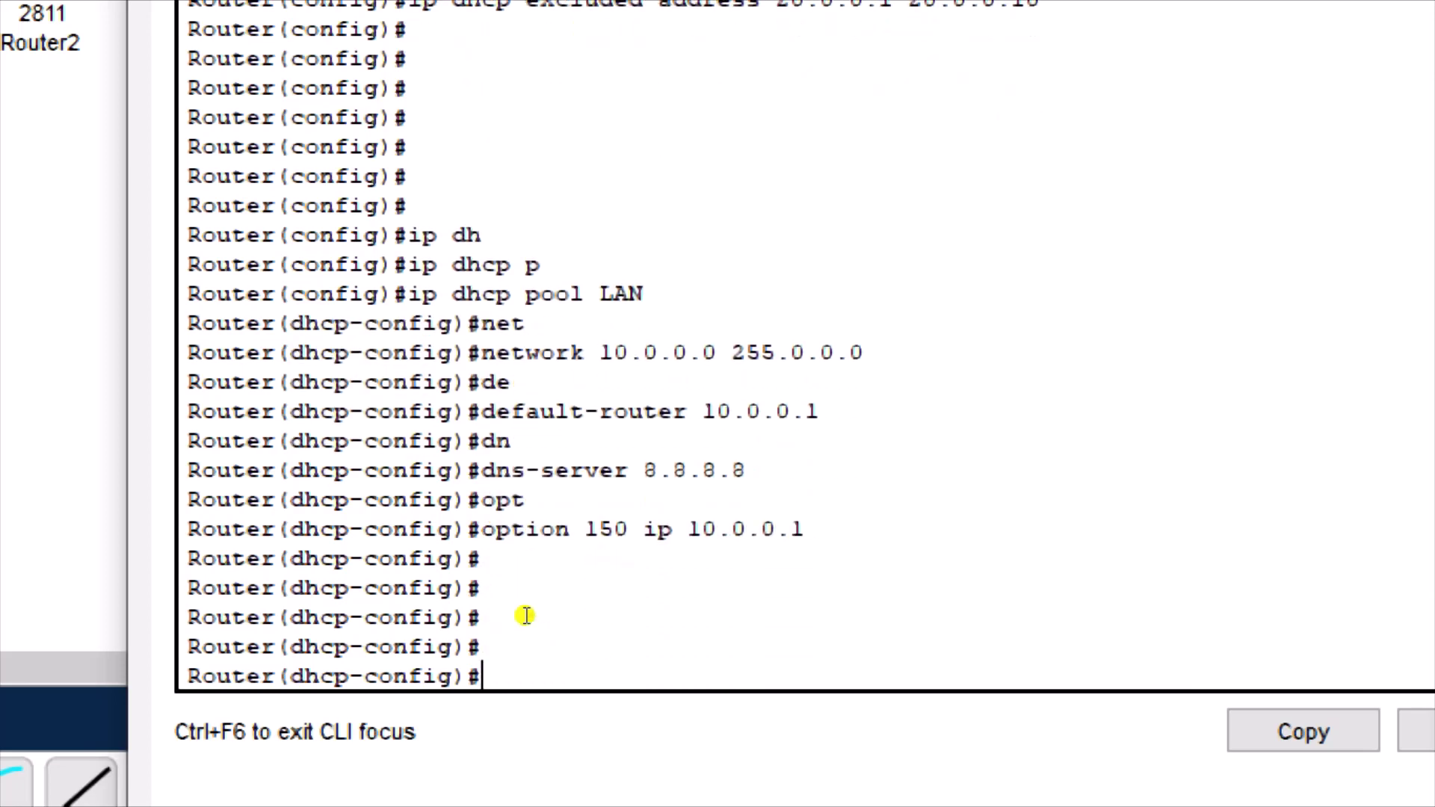
Create a second DHCP pool named VOIP on Router2, reusing the earlier ip dhcp pool command.
key(Up)
key(Up)
key(Up)
key(Up)
key(Up)
key(Up)
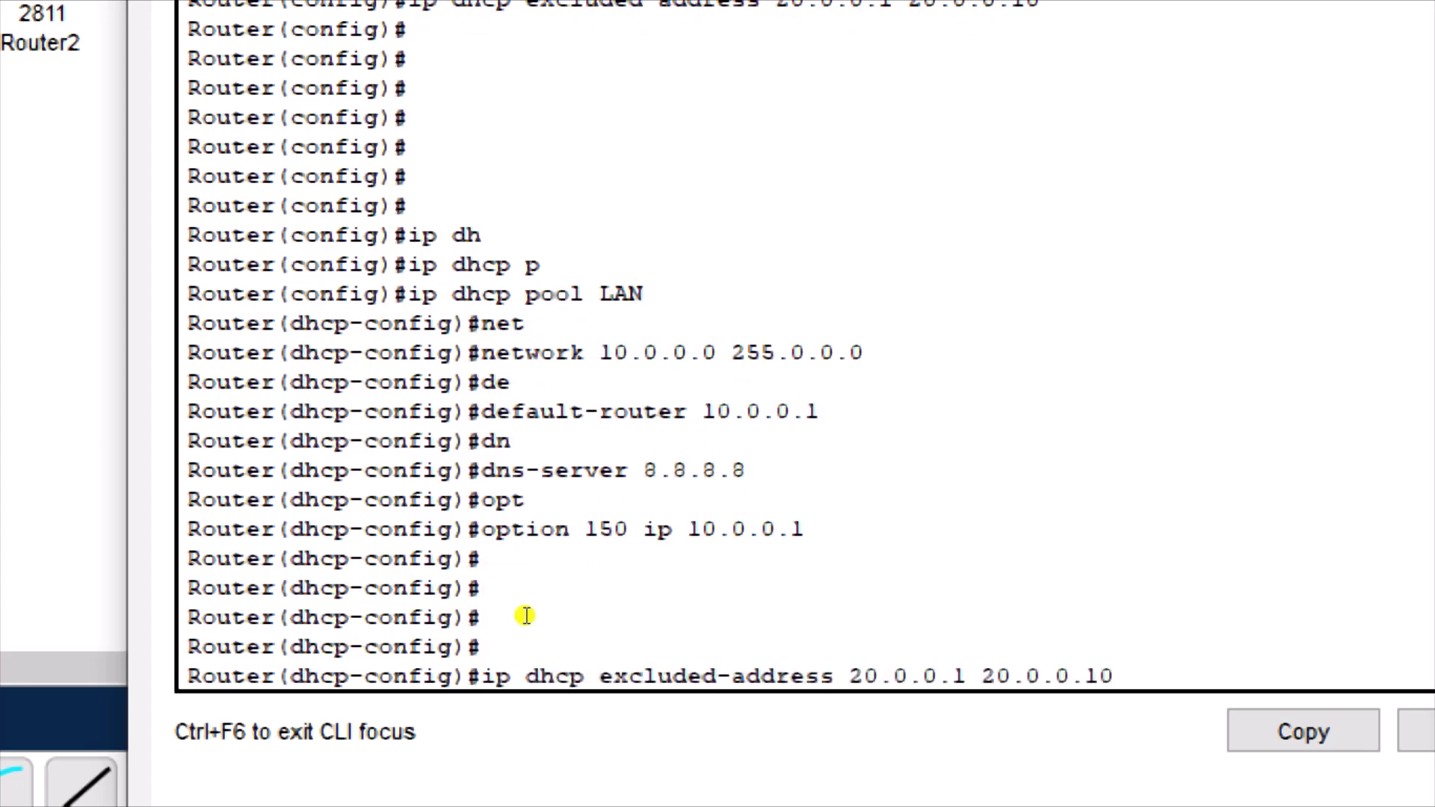
key(Down)
key(BackSpace)
key(BackSpace)
key(BackSpace)
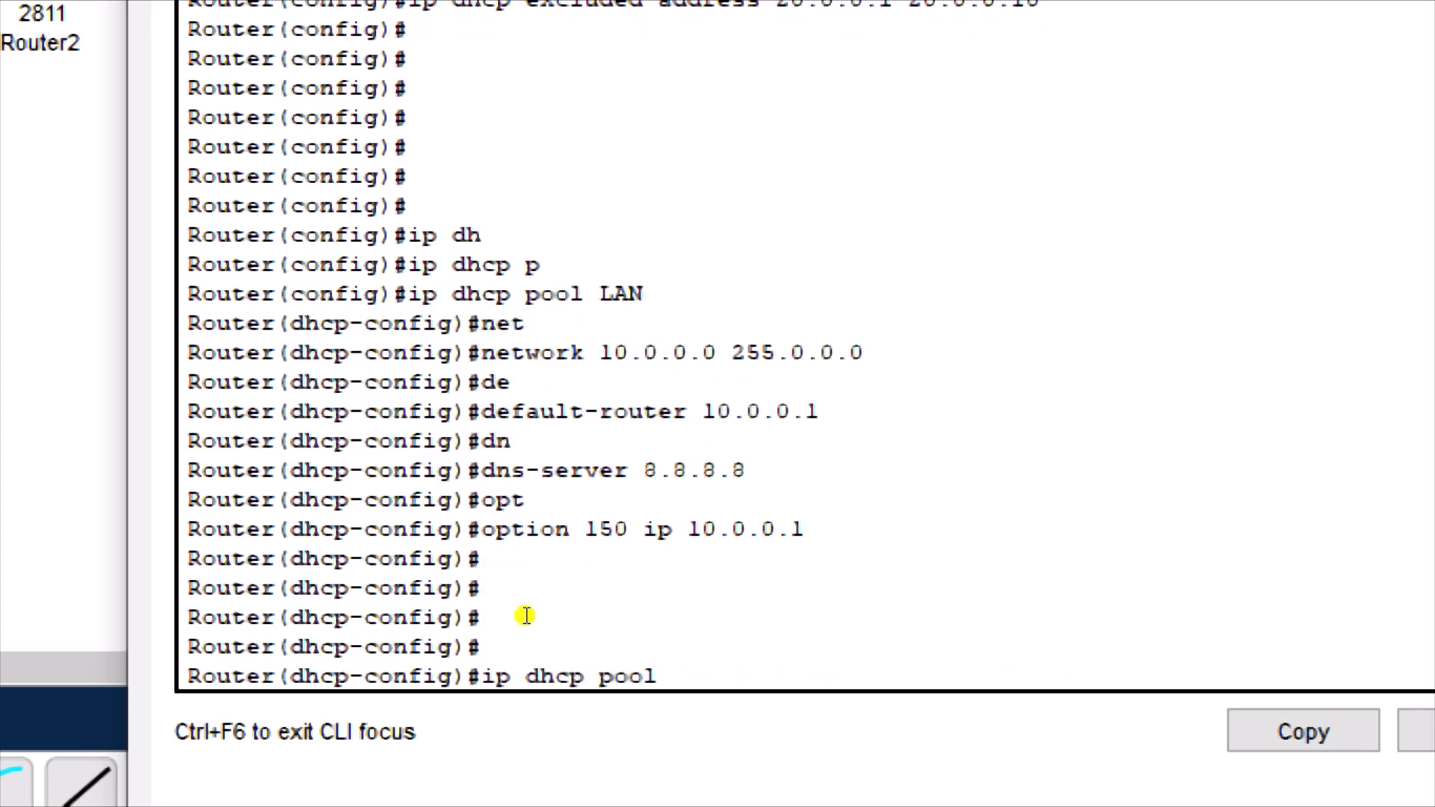
text(VOIP)
key(Return)
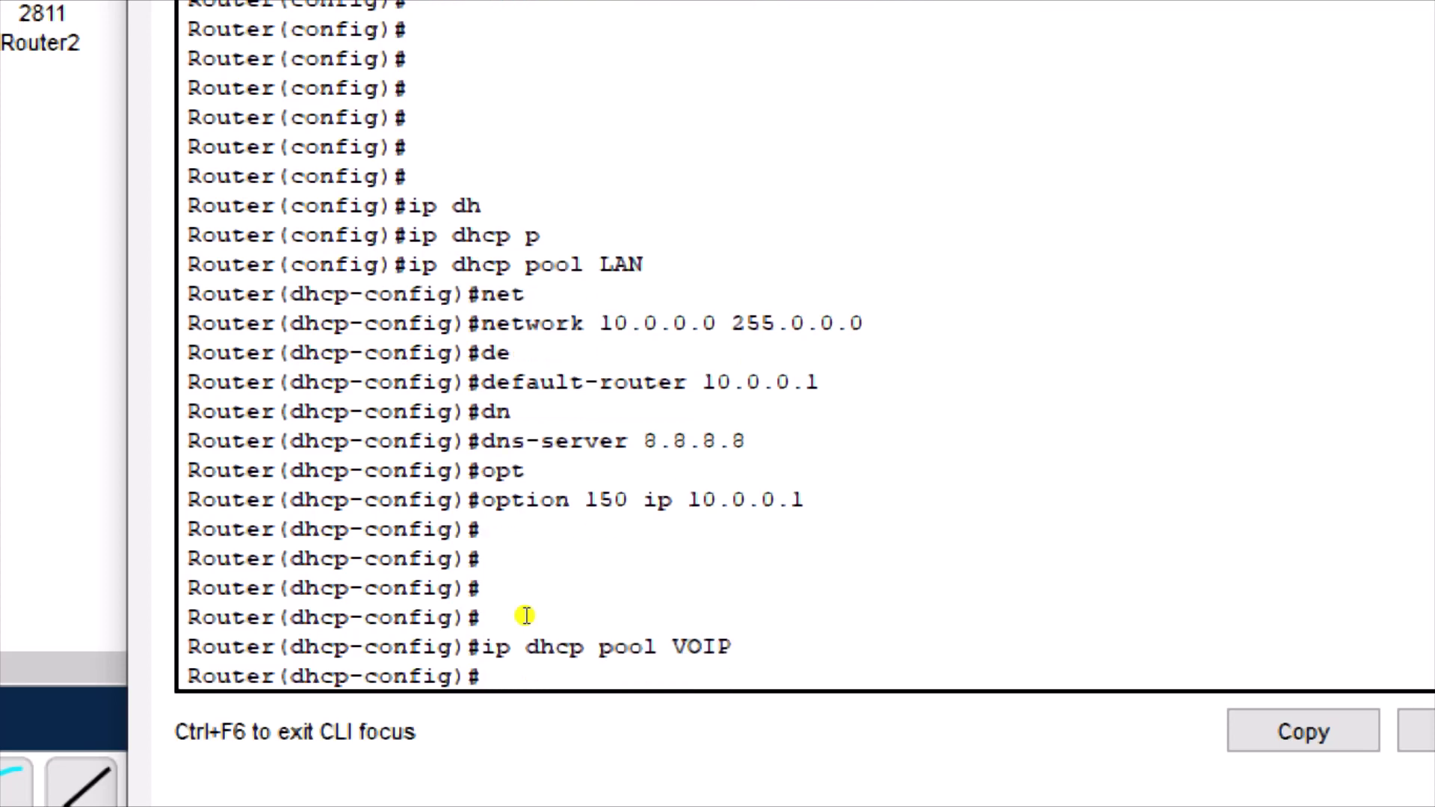
Set the VOIP DHCP pool's network to 20.0.0.0 with subnet mask 255.0.0.0, adapting the earlier network command.
key(Up)
key(Up)
key(Up)
key(Up)
key(Up)
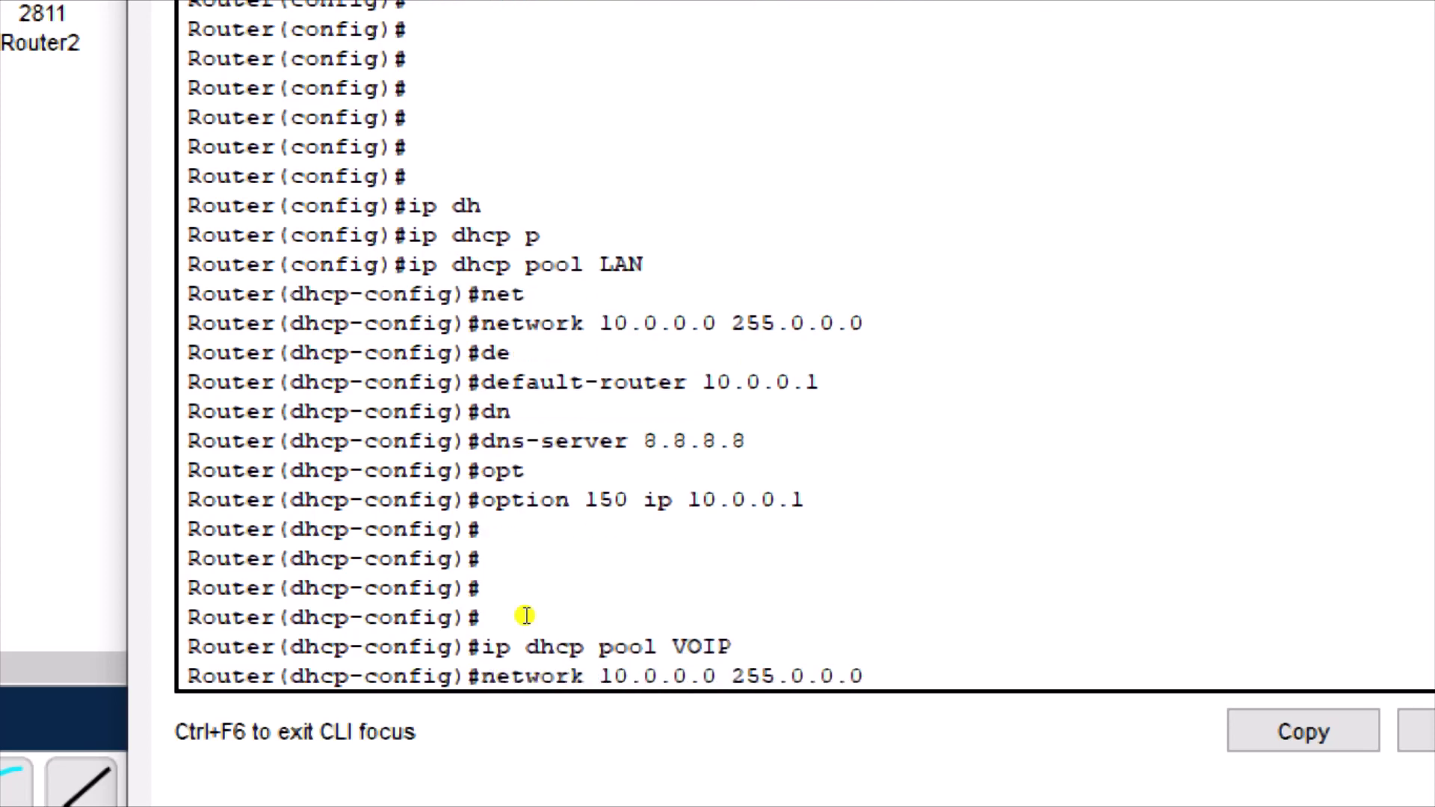
key(Left)
key(Left)
key(Left)
key(Left)
key(Left)
key(Left)
key(Left)
key(Left)
key(Left)
key(Left)
key(Left)
key(Left)
key(Left)
key(Left)
key(Left)
key(Left)
key(Left)
key(BackSpace)
text(2)
key(Return)
Set the VOIP DHCP pool's default router to 20.0.0.1, adapting the earlier default-router command.
key(Up)
key(Up)
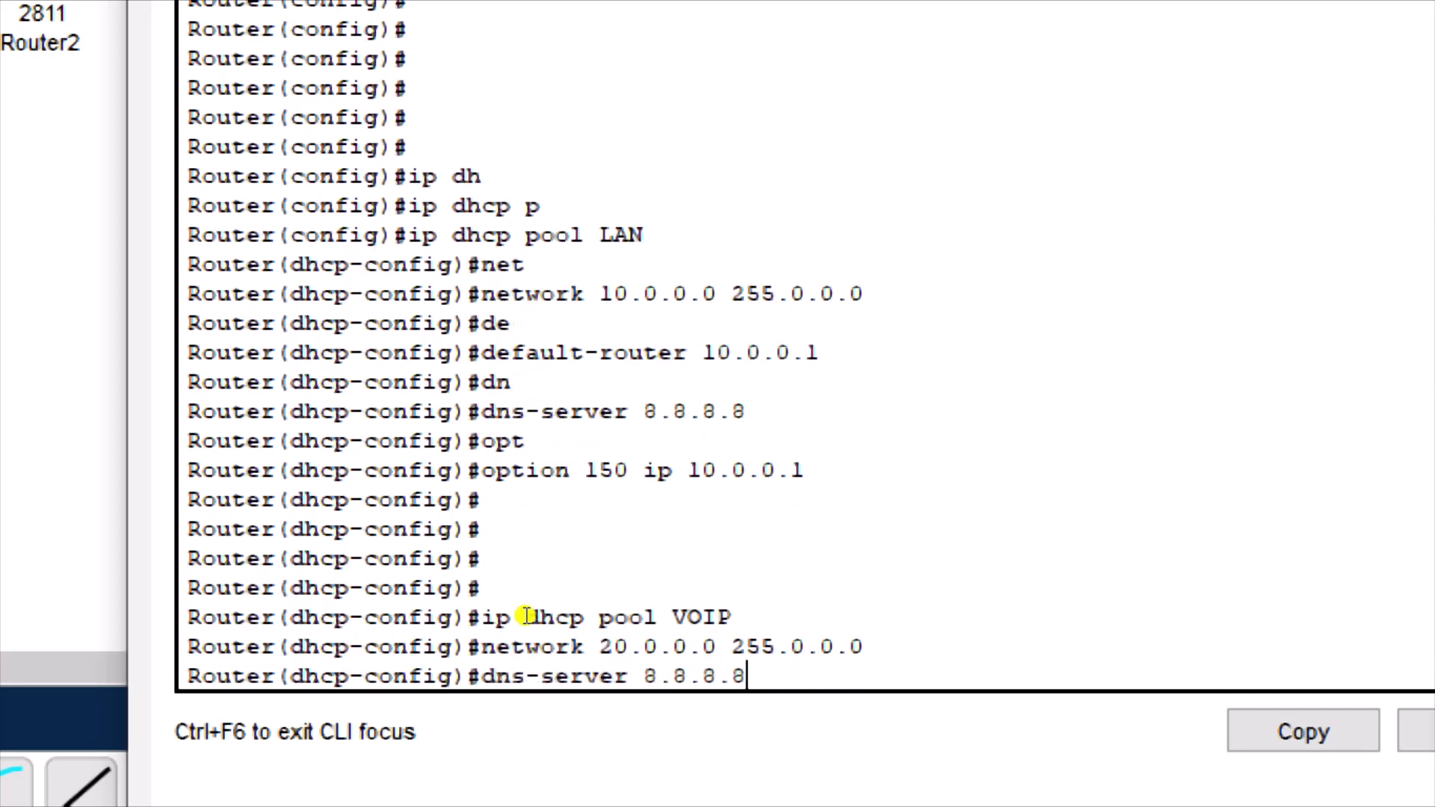
key(Up)
key(Left)
key(Left)
key(Left)
key(Left)
key(Left)
key(Left)
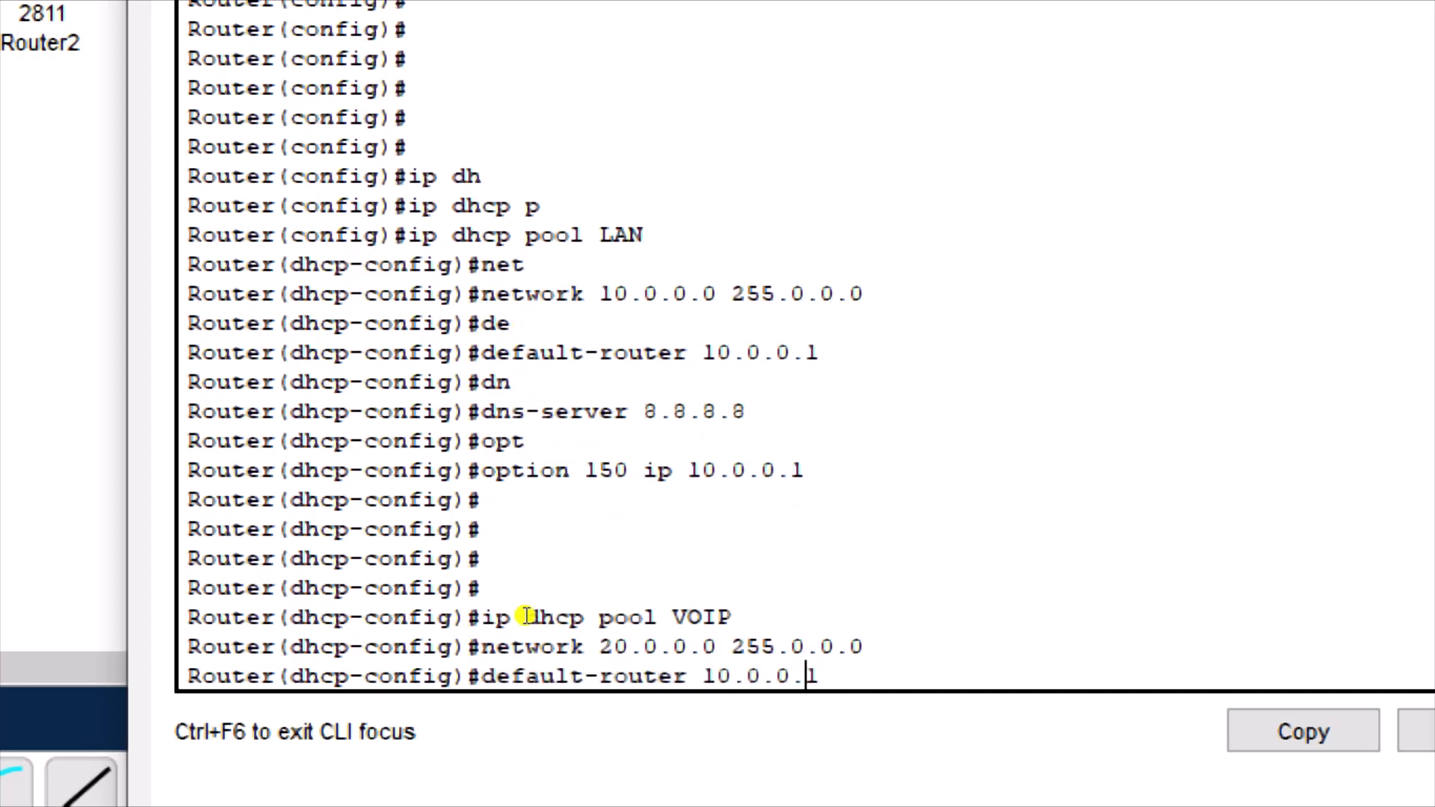
key(Left)
key(BackSpace)
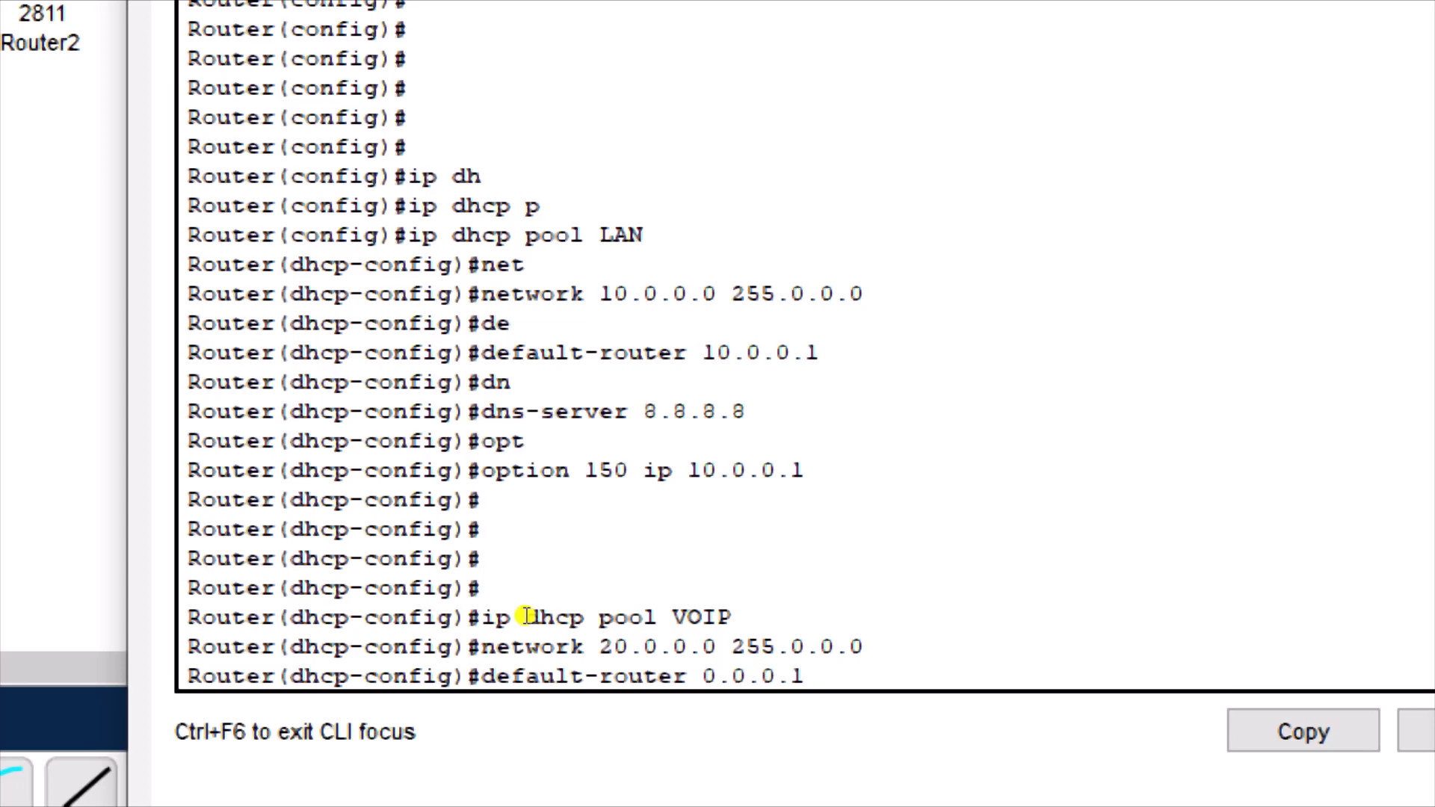
text(2)
key(Return)
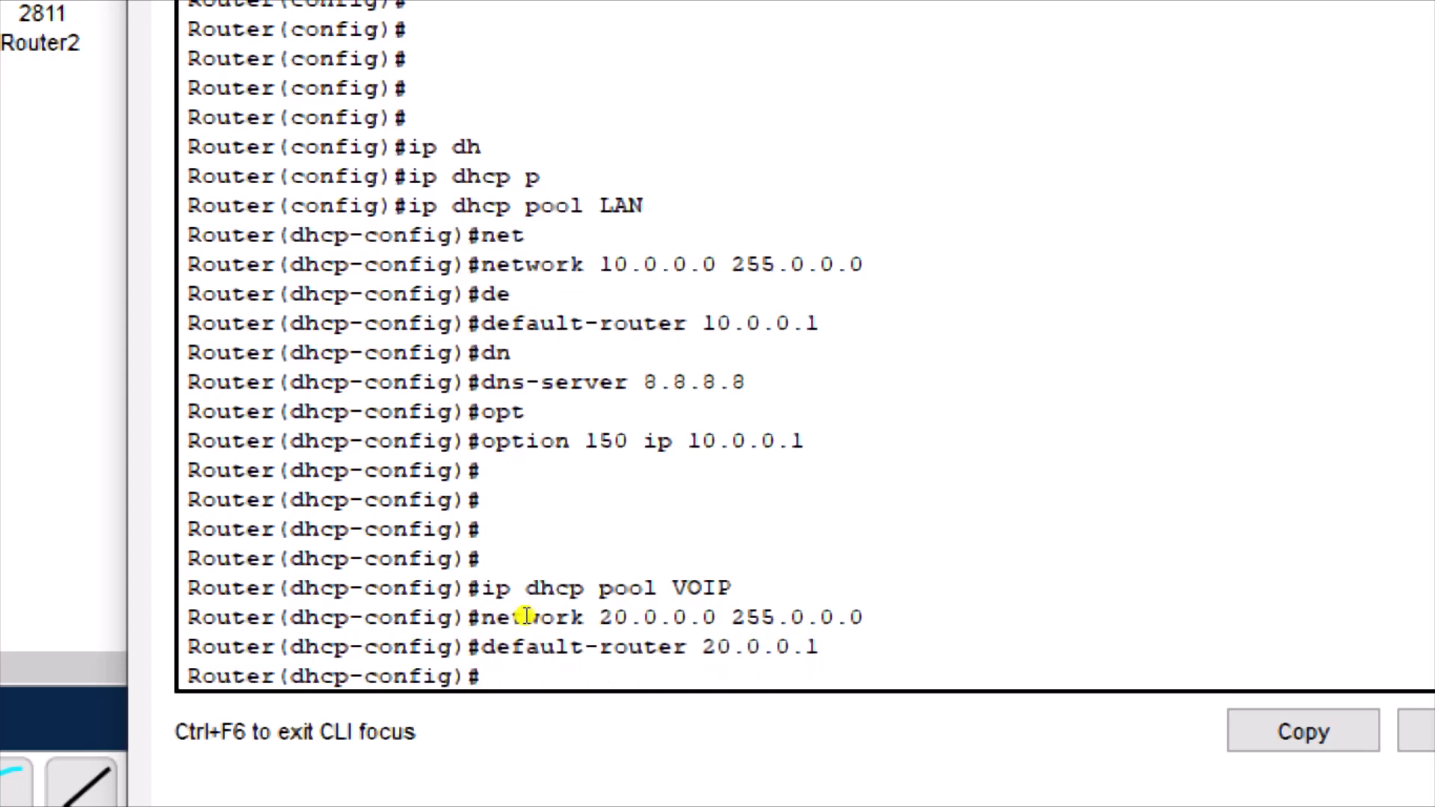
Set the VOIP DHCP pool's DNS server to 8.8.8.8, reusing the earlier dns-server command.
key(Up)
key(Up)
key(Up)
key(Up)
key(Up)
key(Up)
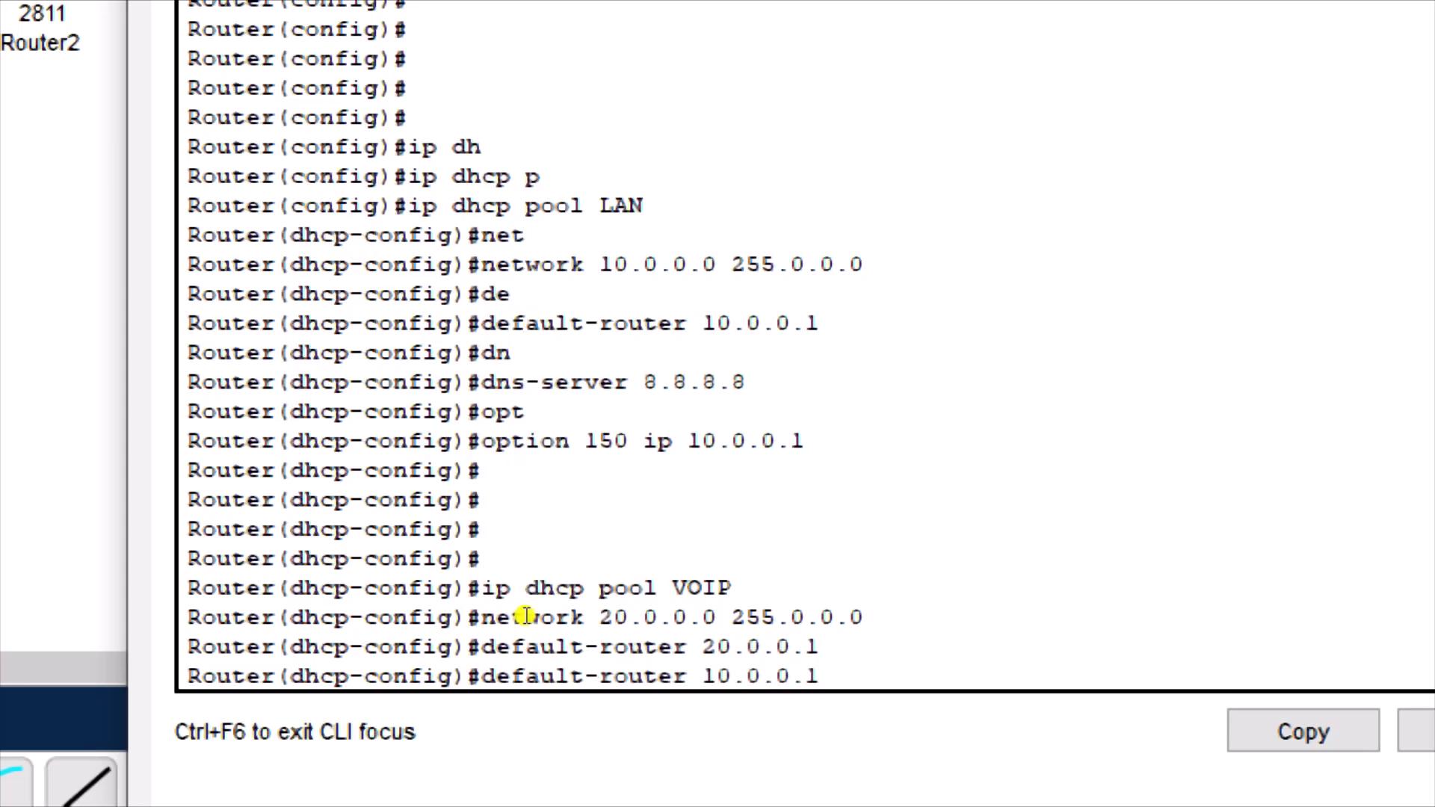
key(Down)
key(Return)
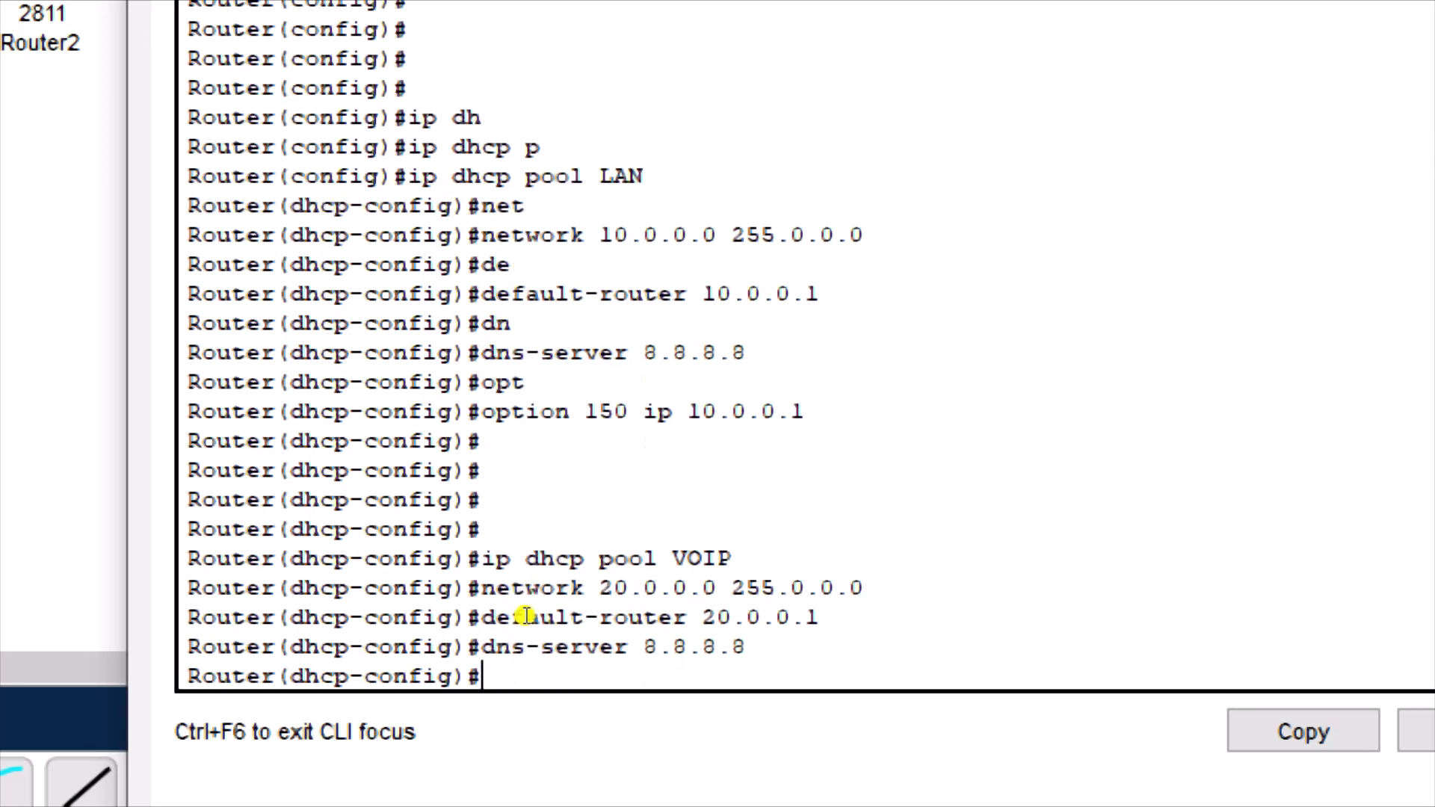
Set option 150 of the VOIP DHCP pool to IP address 20.0.0.1, adapting the earlier option command.
key(Up)
key(Up)
key(Up)
key(Up)
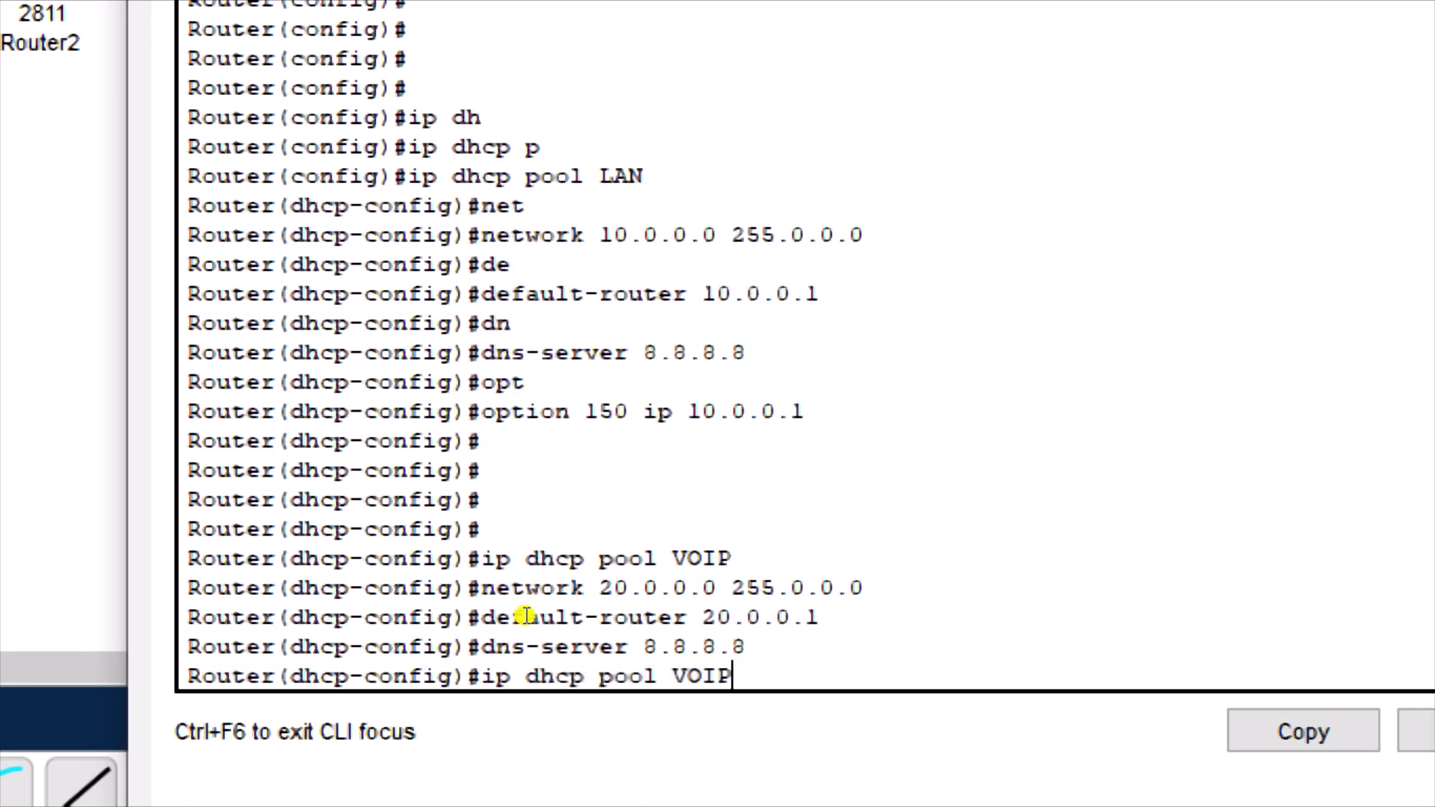
key(Up)
key(Up)
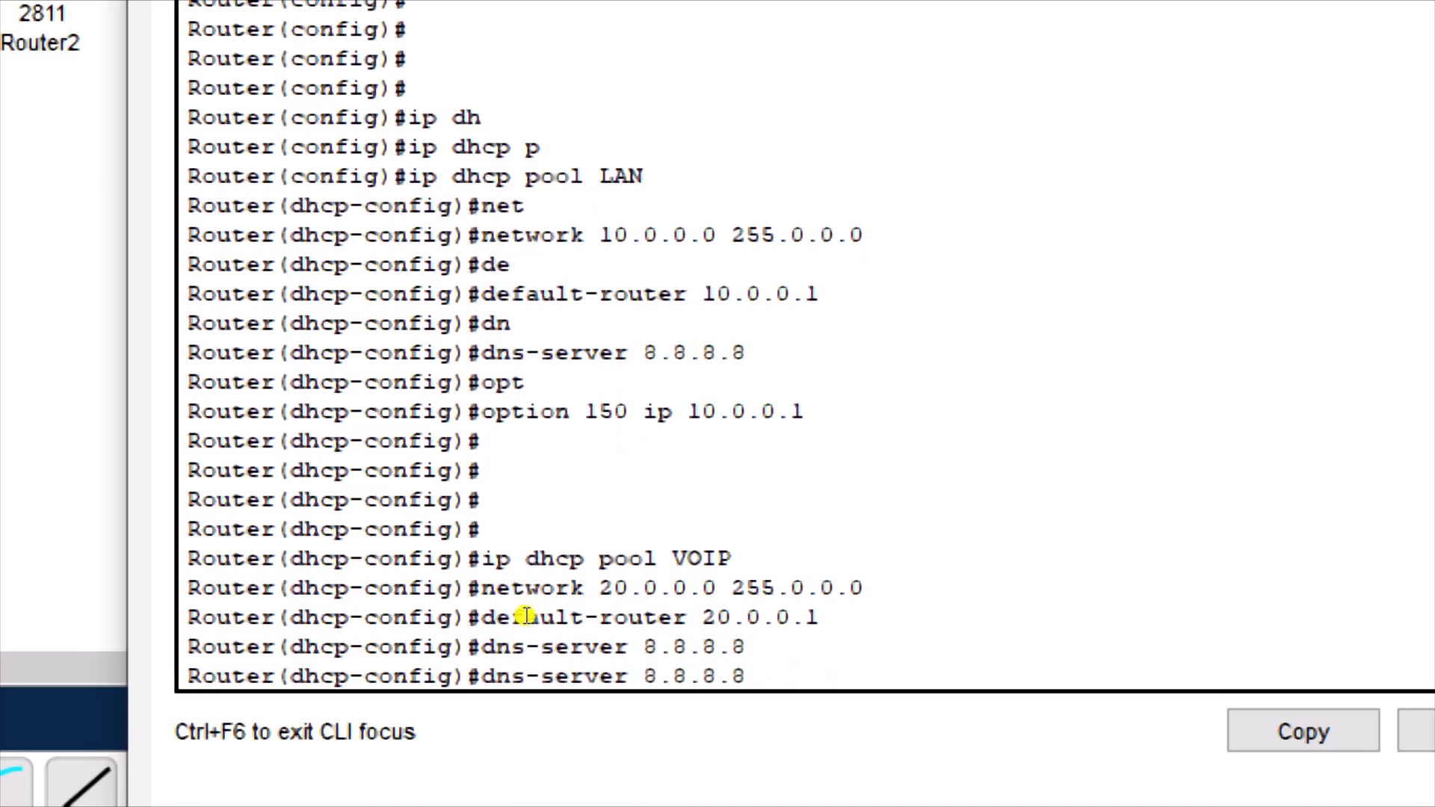
key(Down)
key(Left)
key(Left)
key(Left)
key(Left)
key(Left)
key(Left)
key(Left)
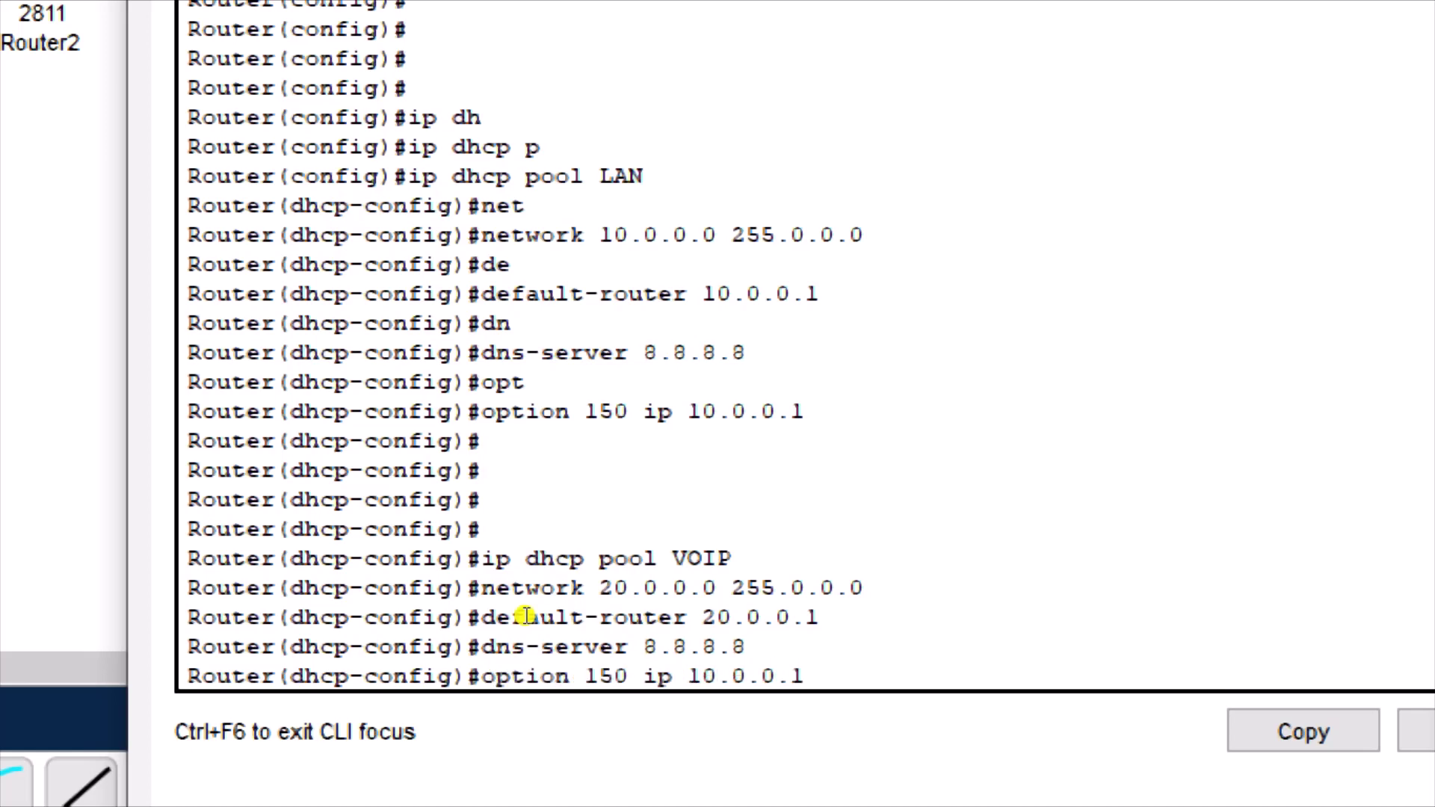
key(BackSpace)
text(2)
key(Return)
key(Return)
key(Return)
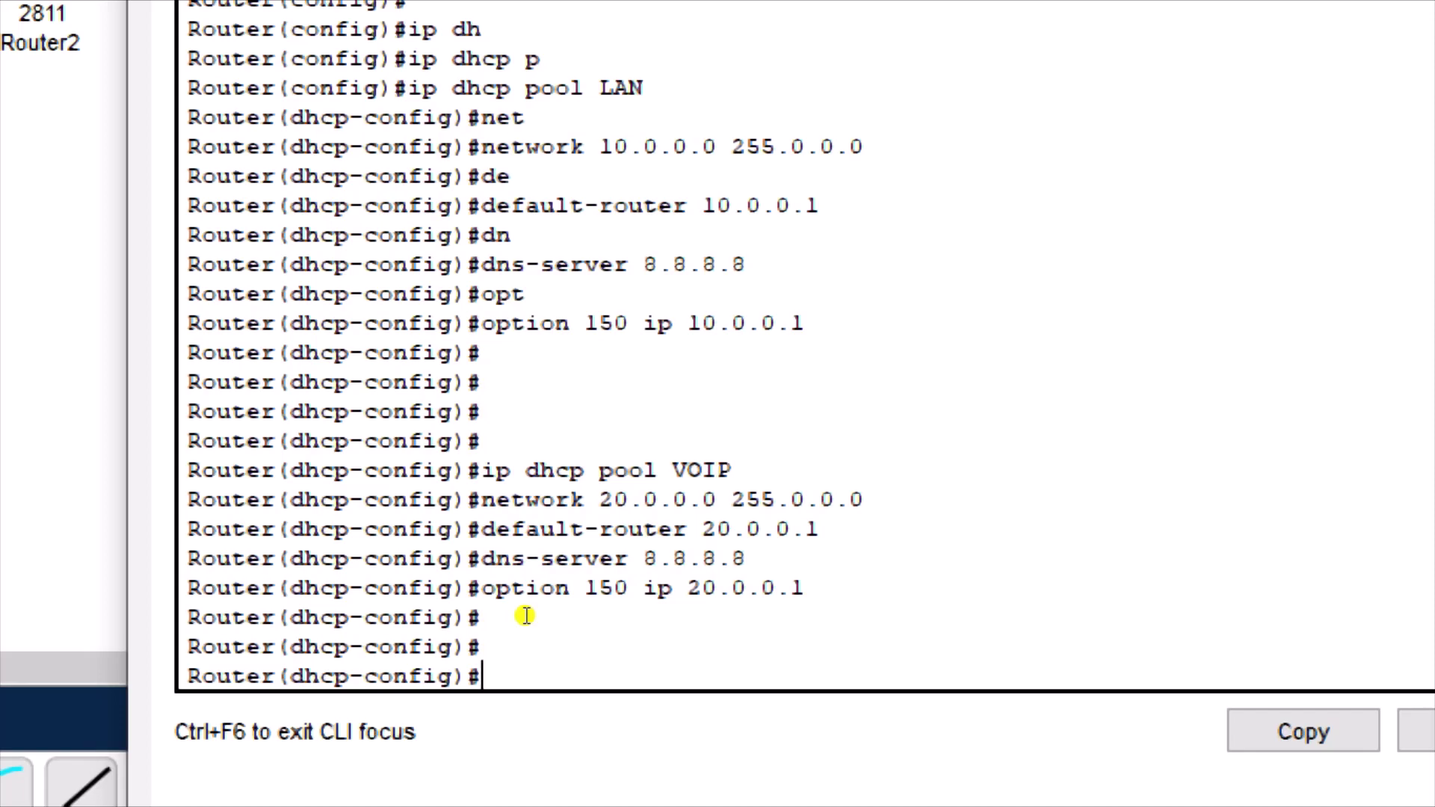
Exit DHCP pool configuration mode on Router2 and close the router's window.
text(exit)
key(Return)
key(Return)
key(Return)
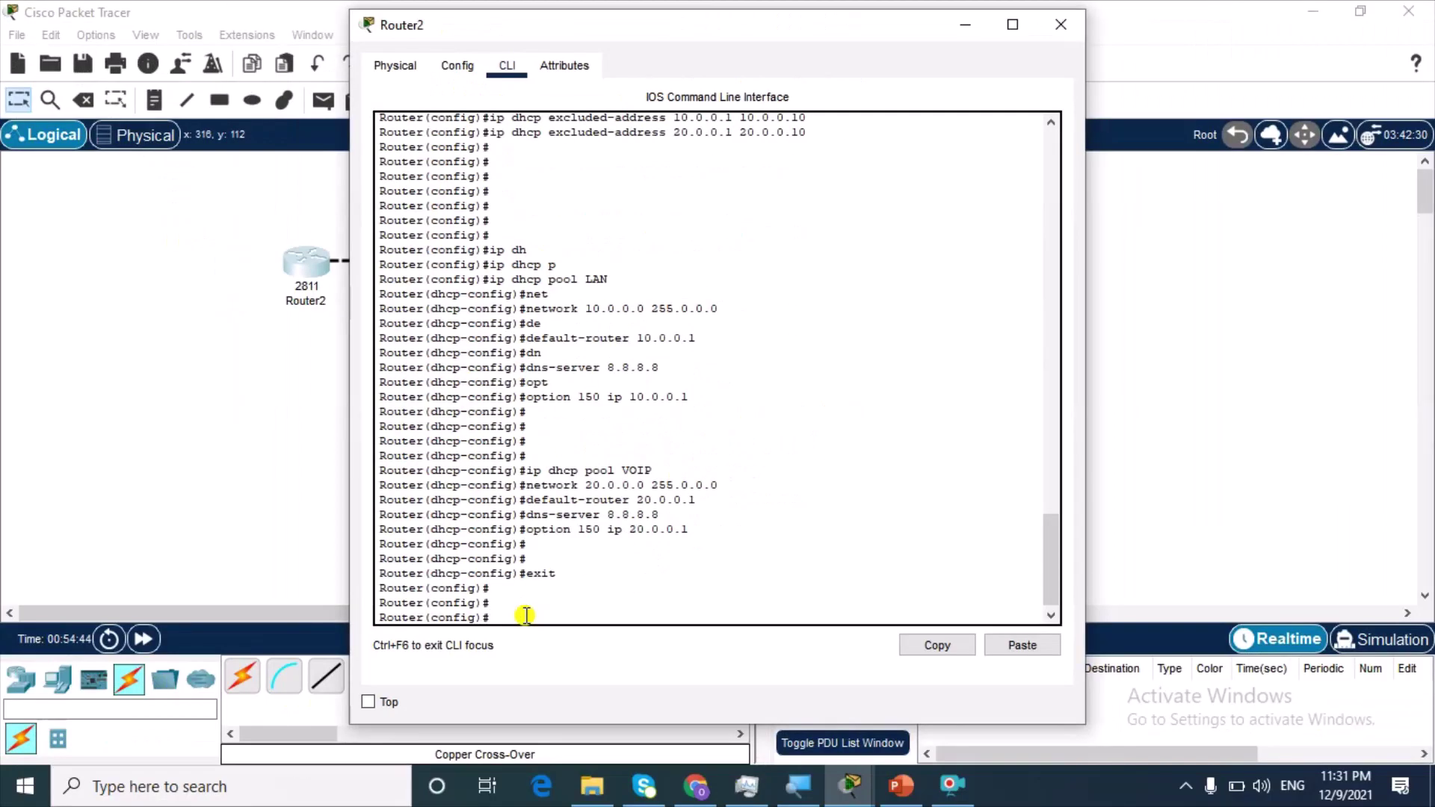
click(1075, 30)
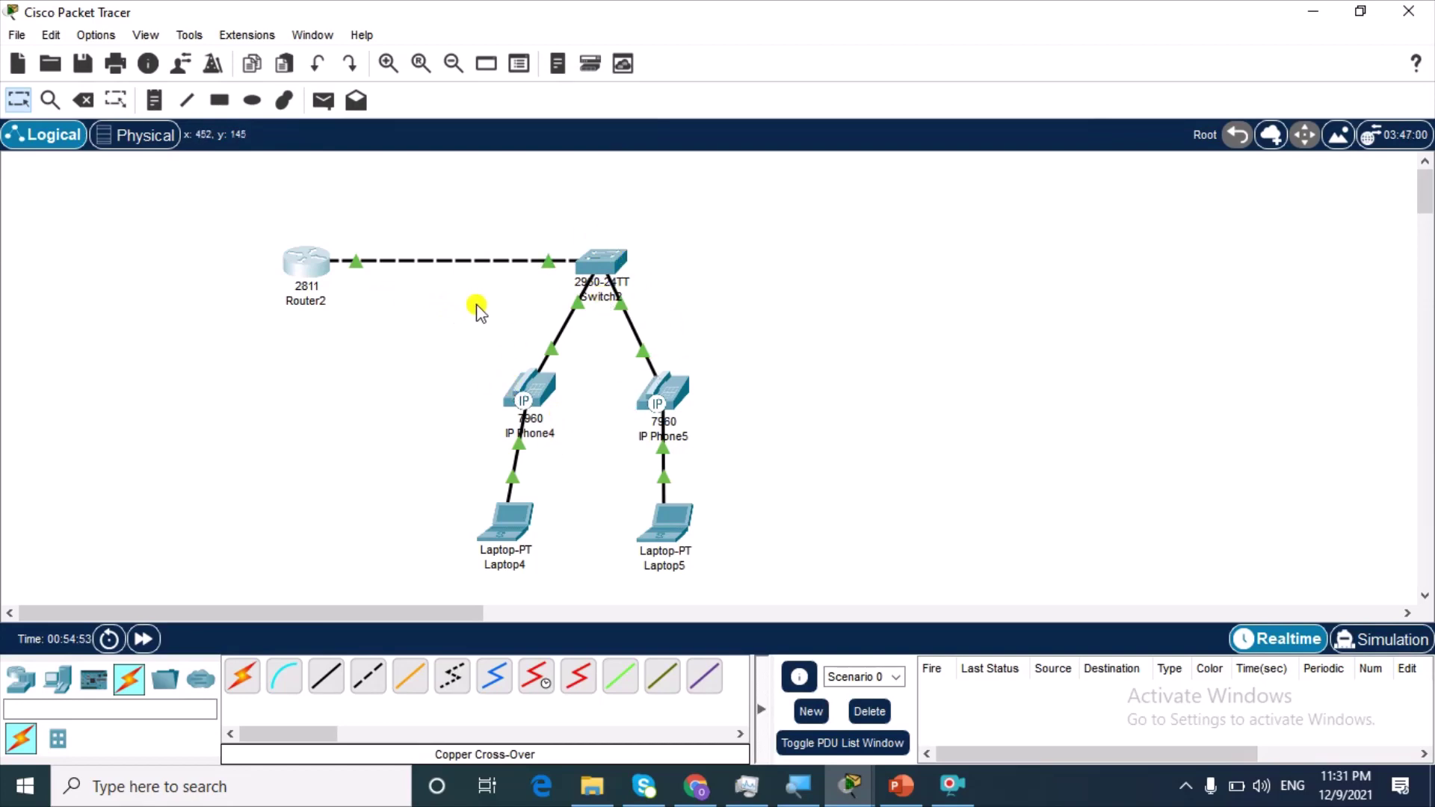
Open the 2960 switch's command line and enter interface configuration for f0/24.
click(606, 268)
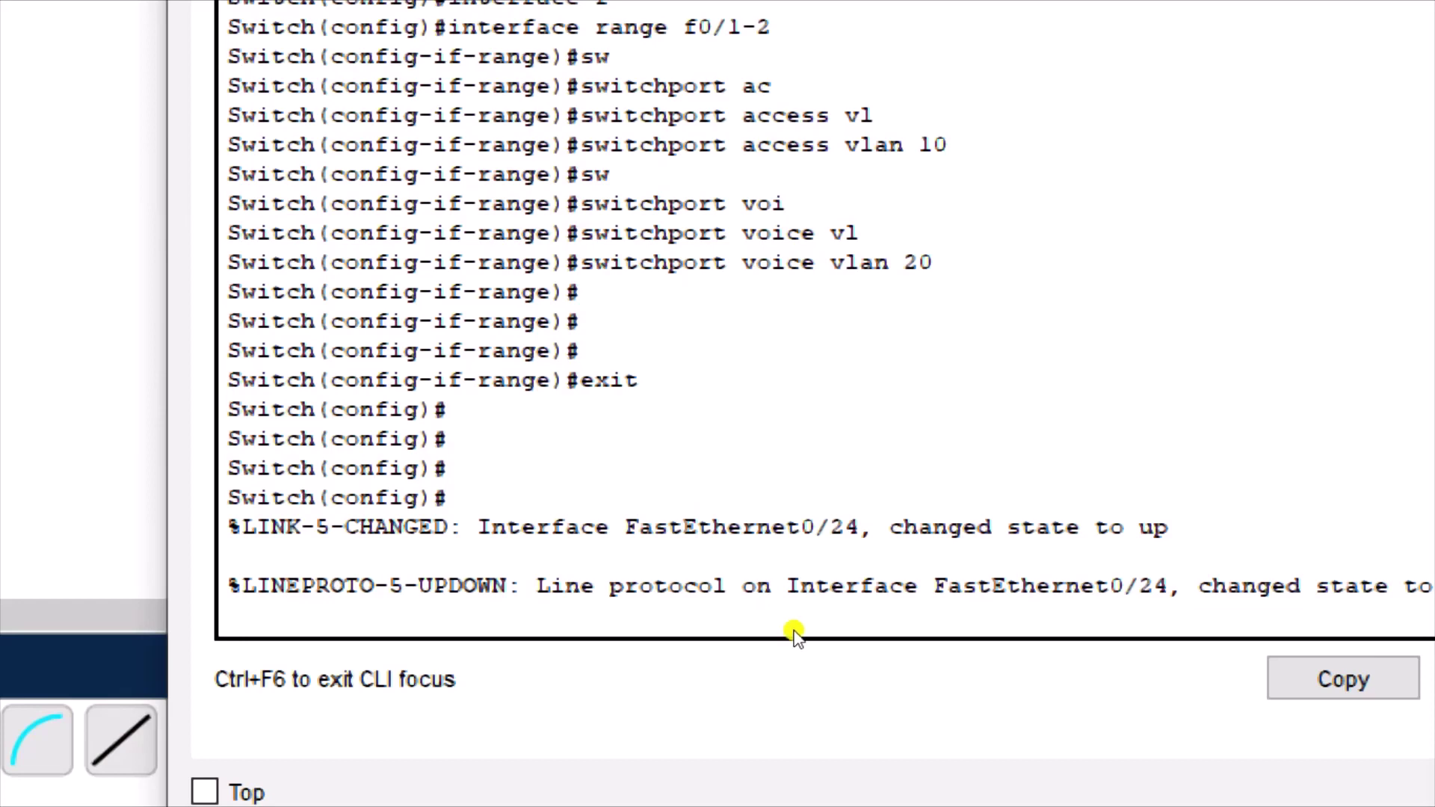
right_click(774, 594)
click(773, 594)
key(Return)
key(Return)
key(Return)
text(int f0)
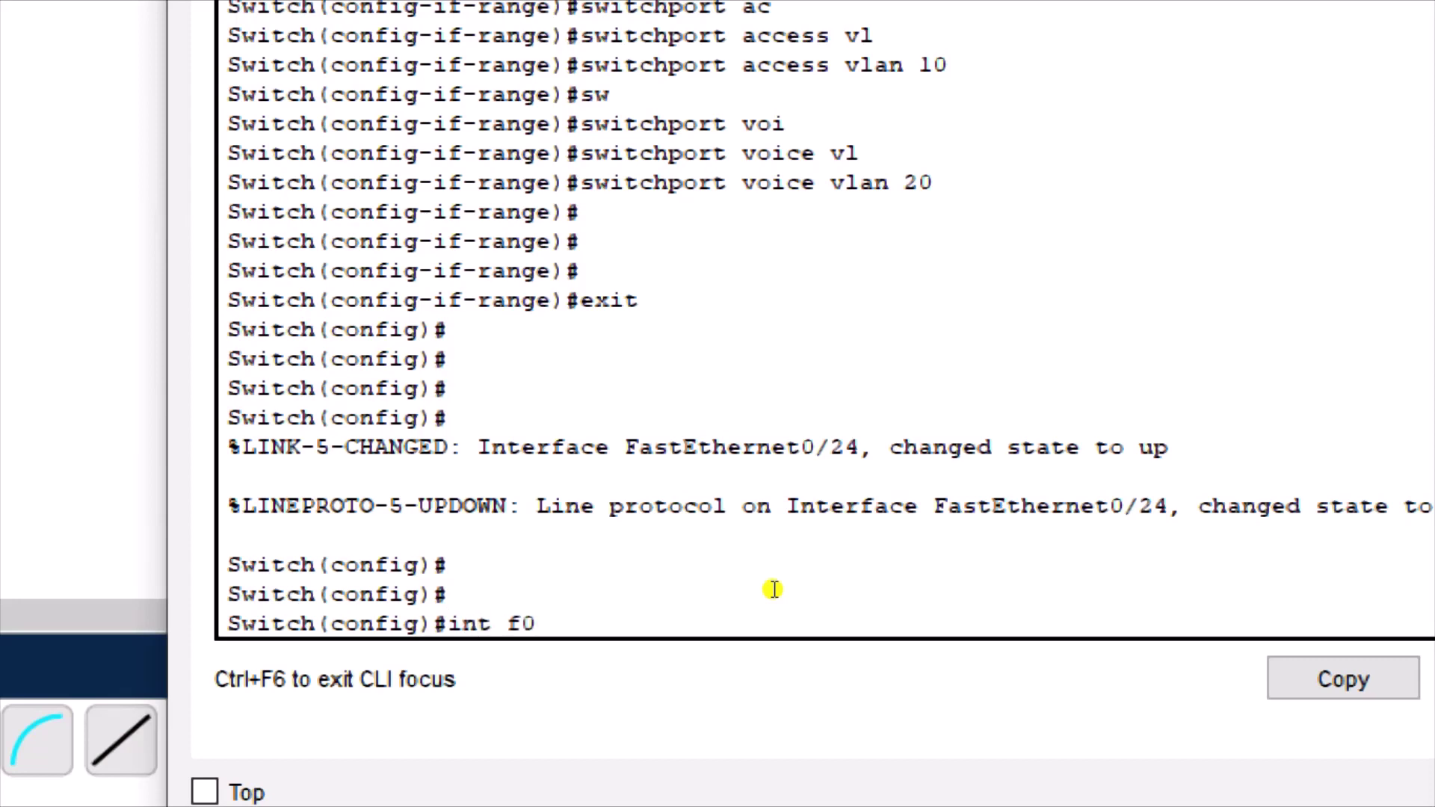
text(/24)
key(Return)
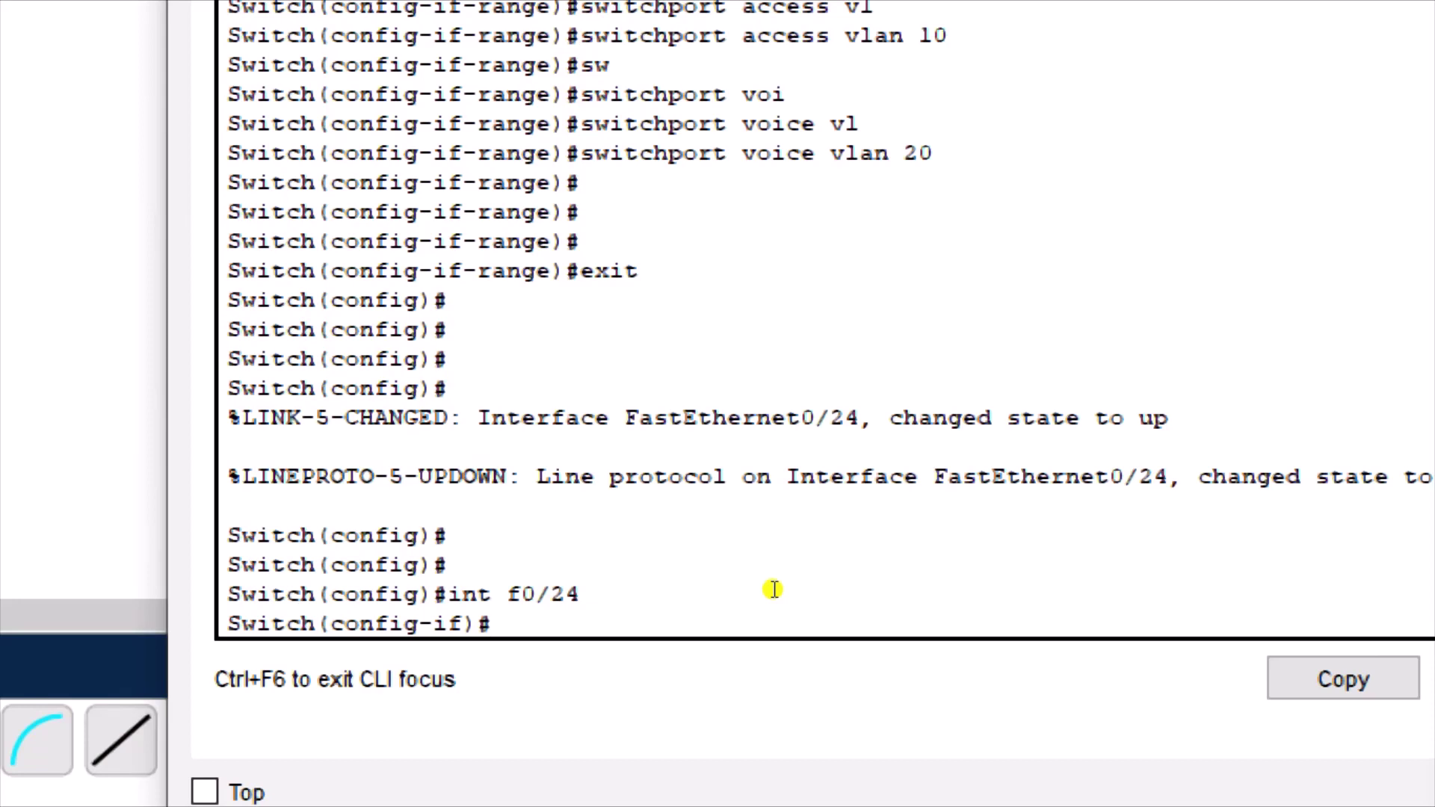
Set the switch's f0/24 interface to trunk mode with switchport mode trunk and close the switch's window.
text(sw)
key(Tab)
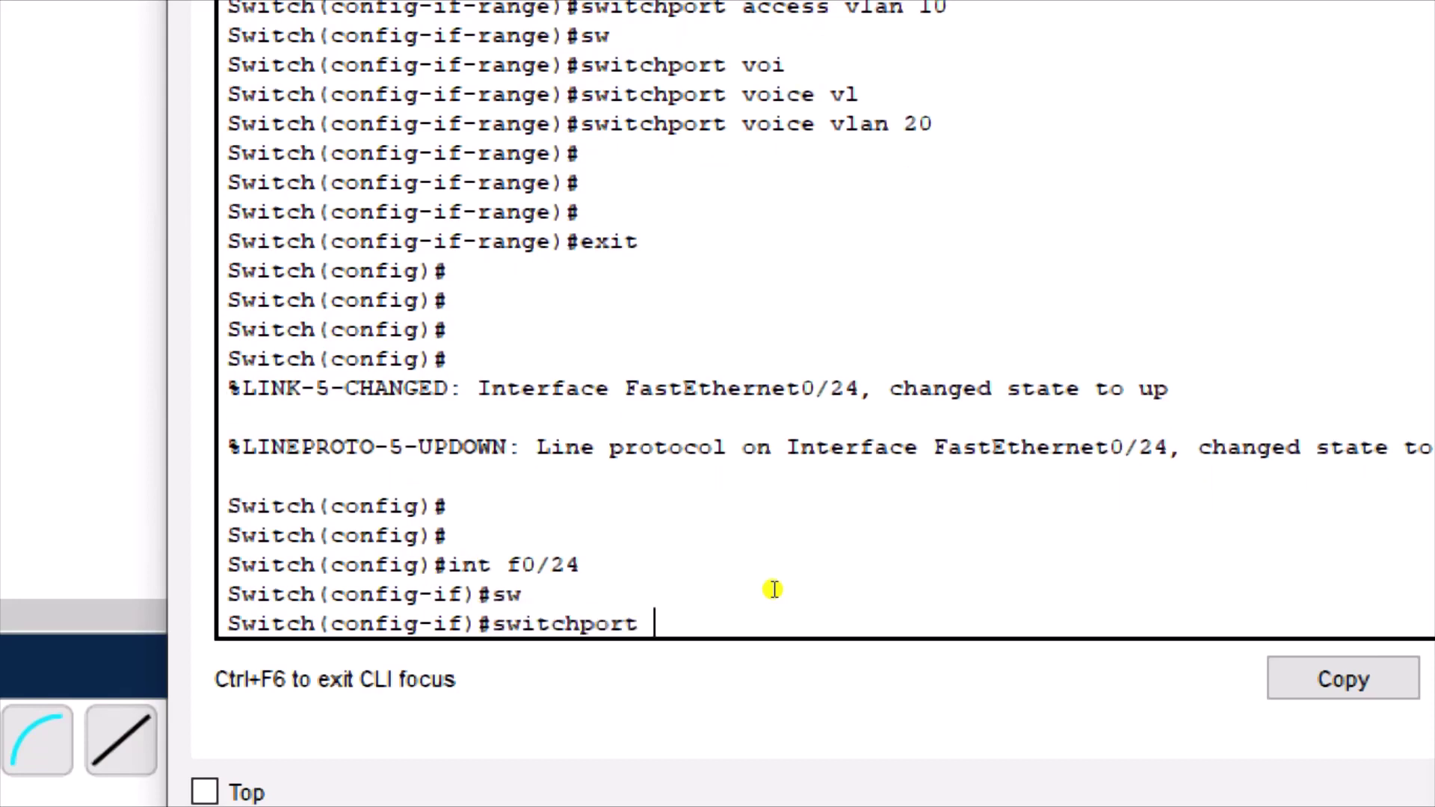
text(m)
key(Tab)
text(tr)
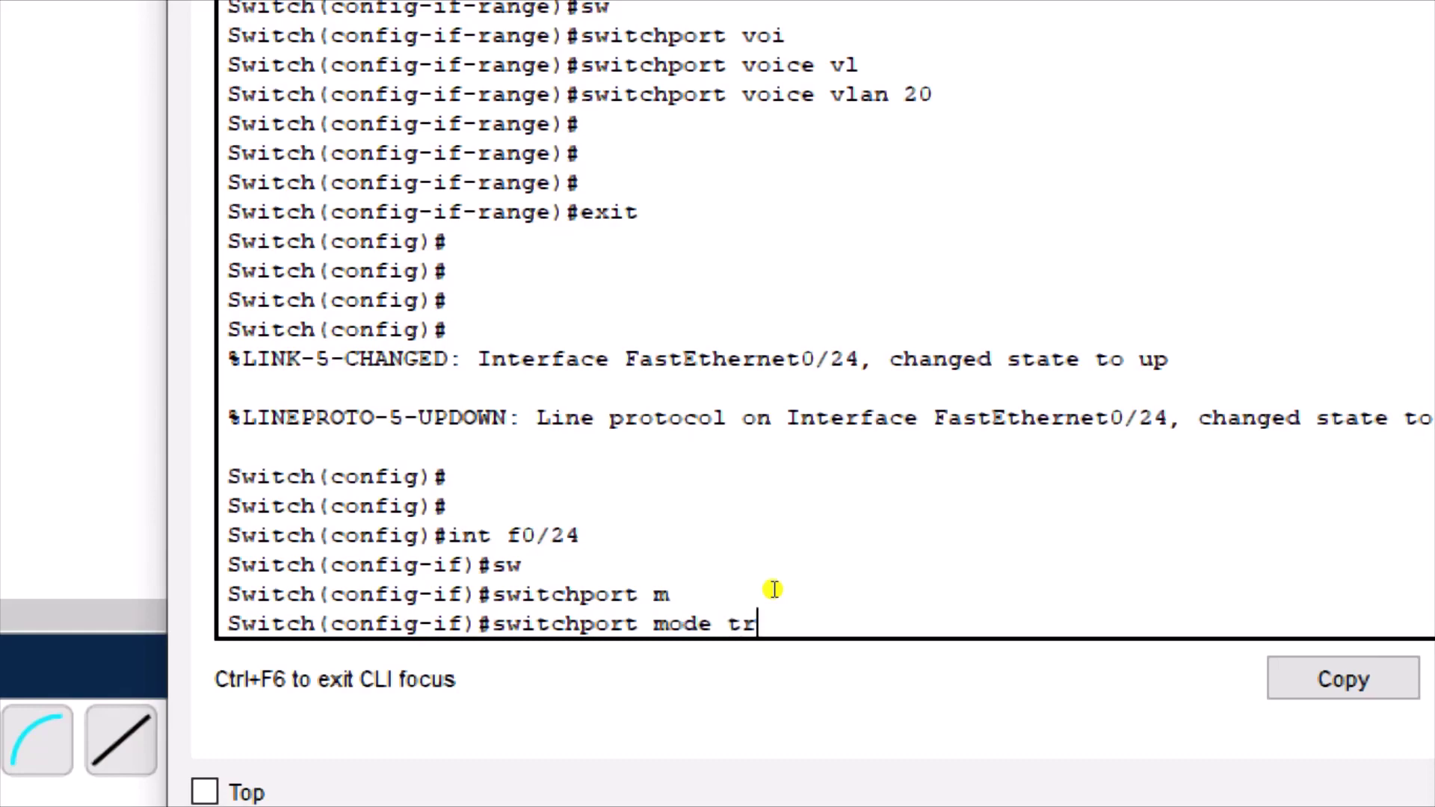
text(u)
key(Tab)
key(Return)
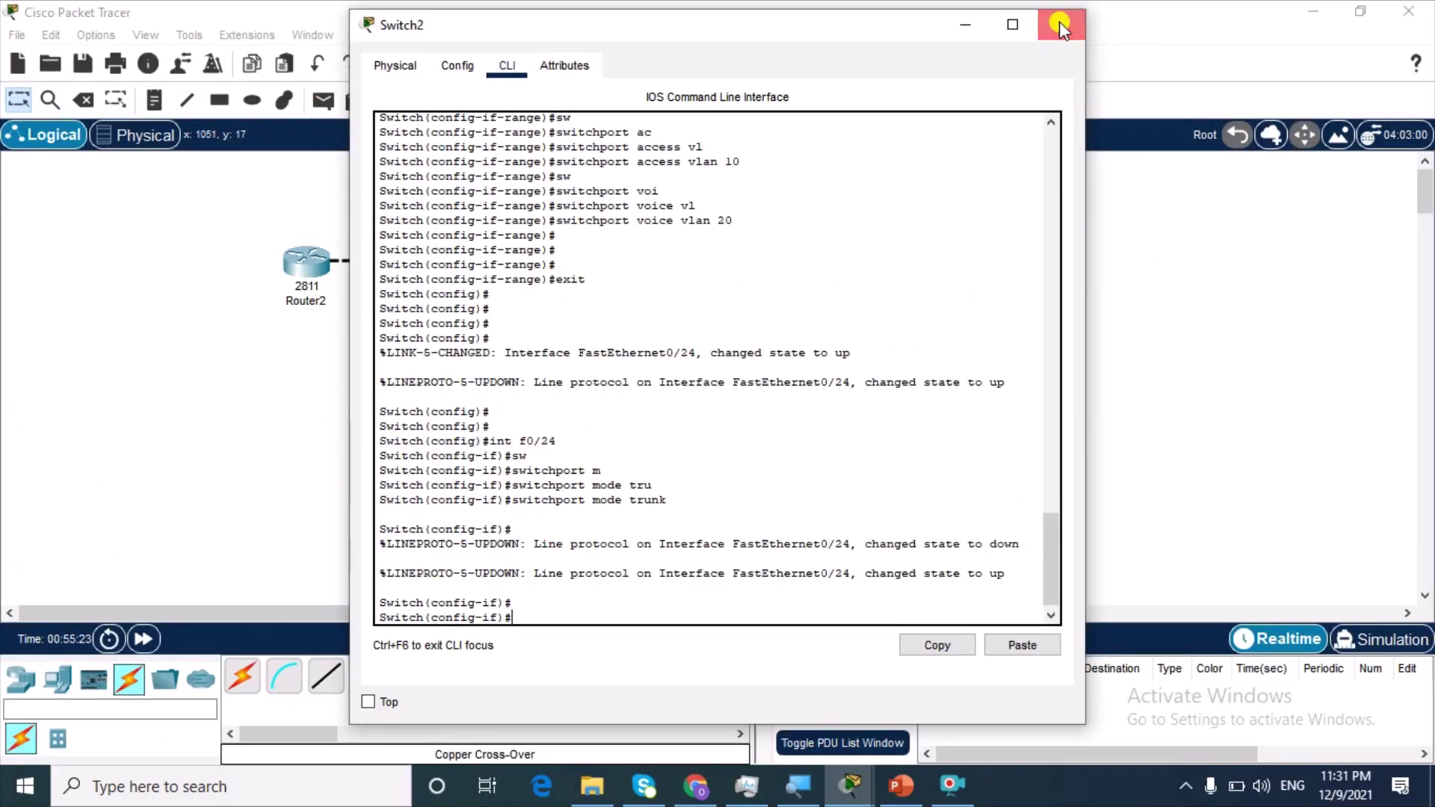
click(1060, 21)
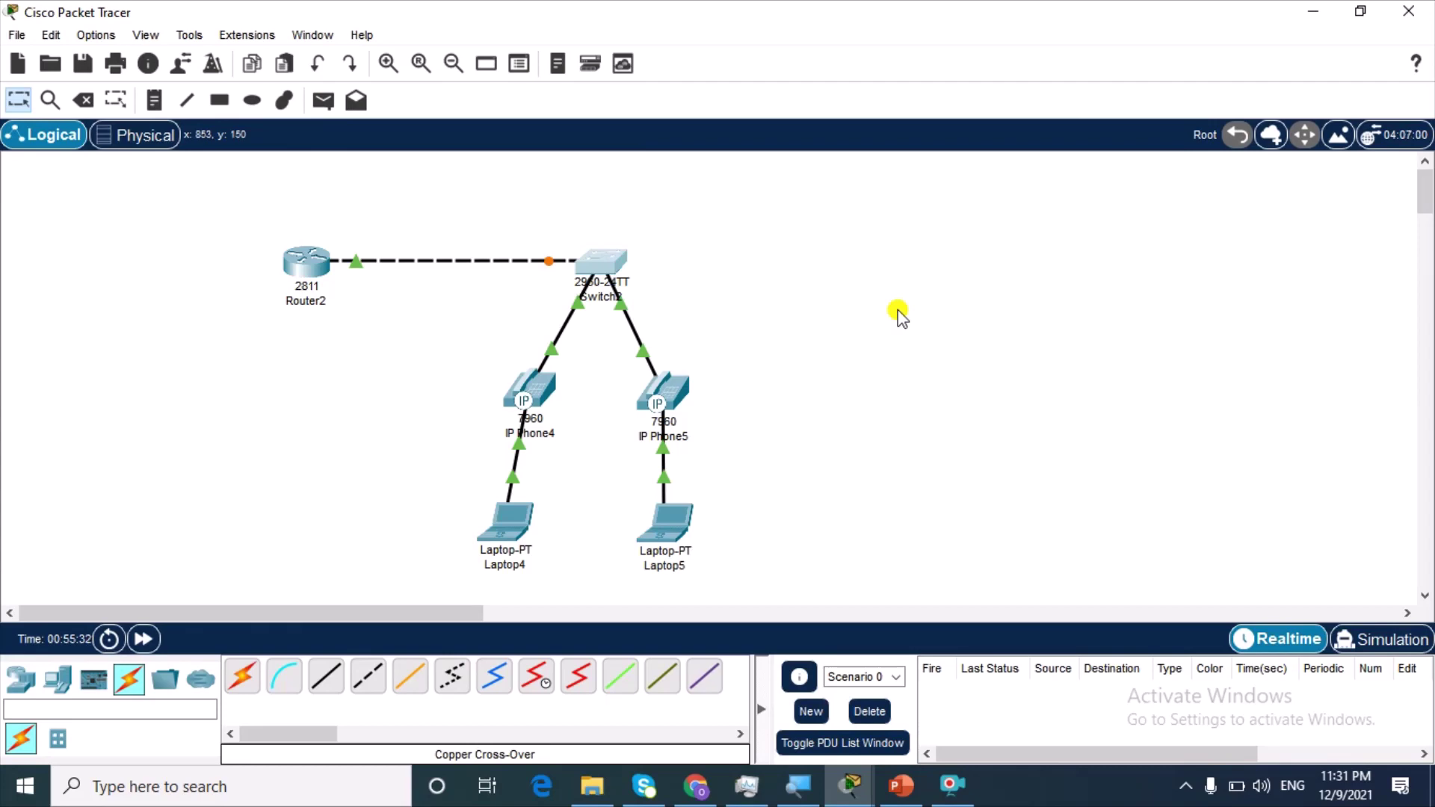
Open Router2's command line, enter telephony-service configuration mode and list its available commands.
click(304, 275)
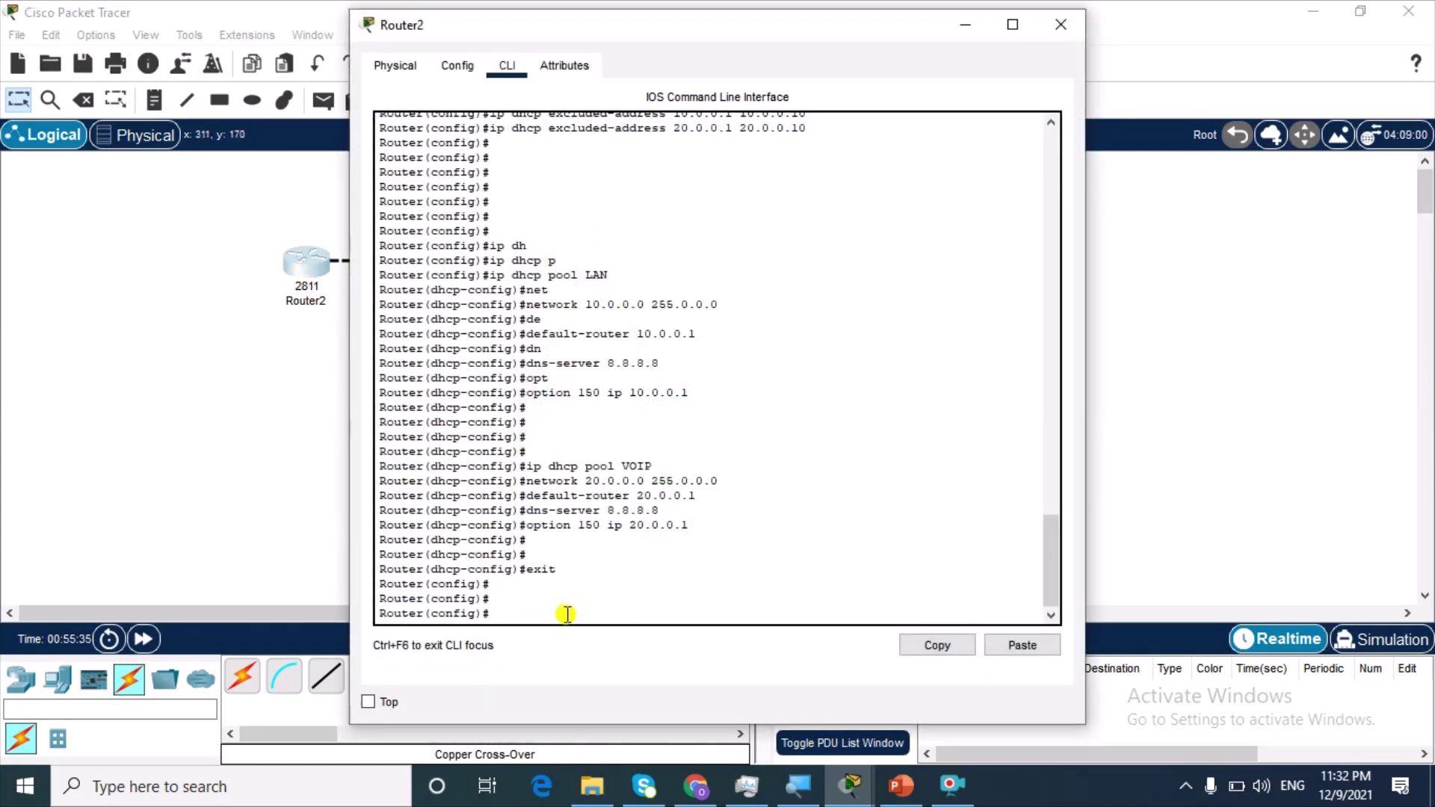
text(telep)
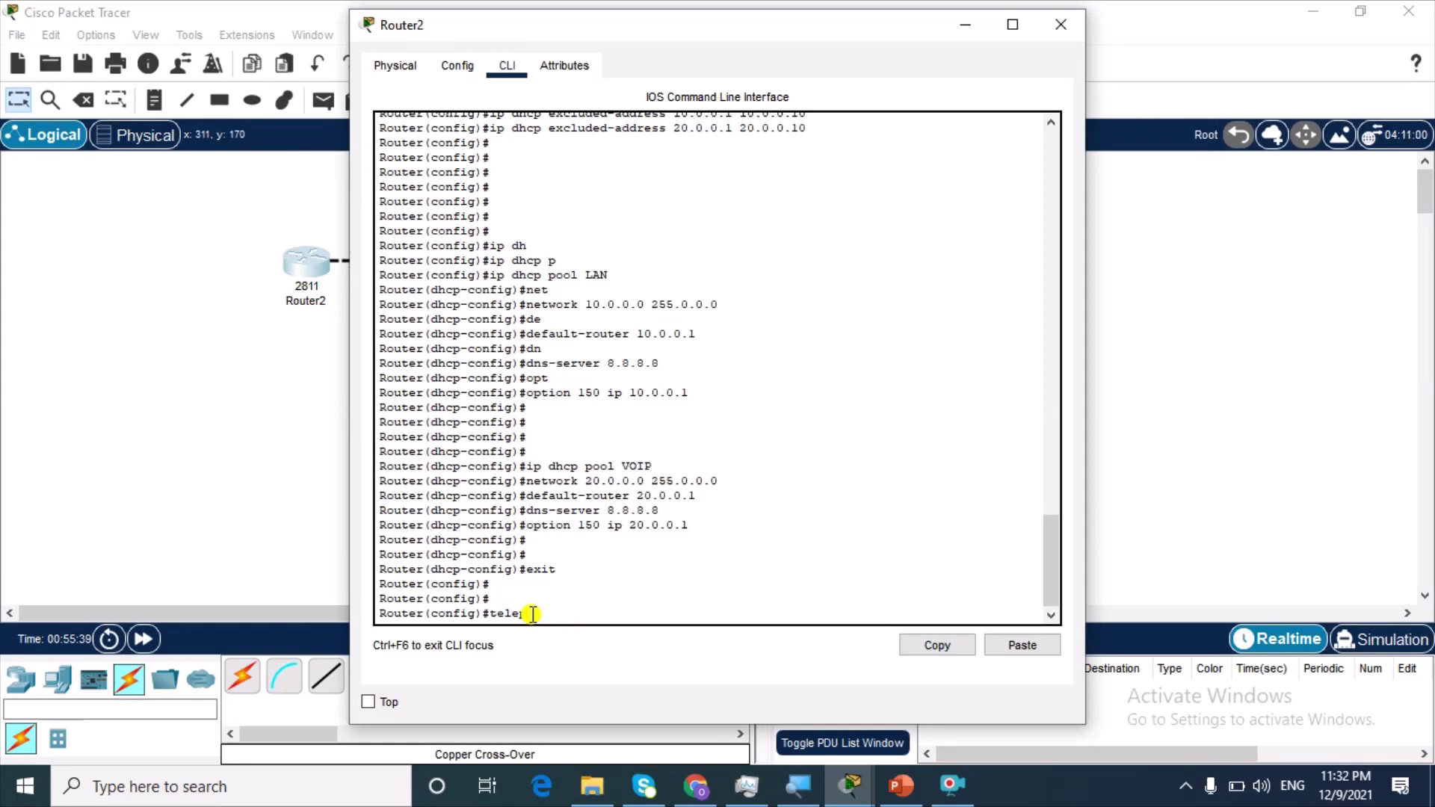
key(Tab)
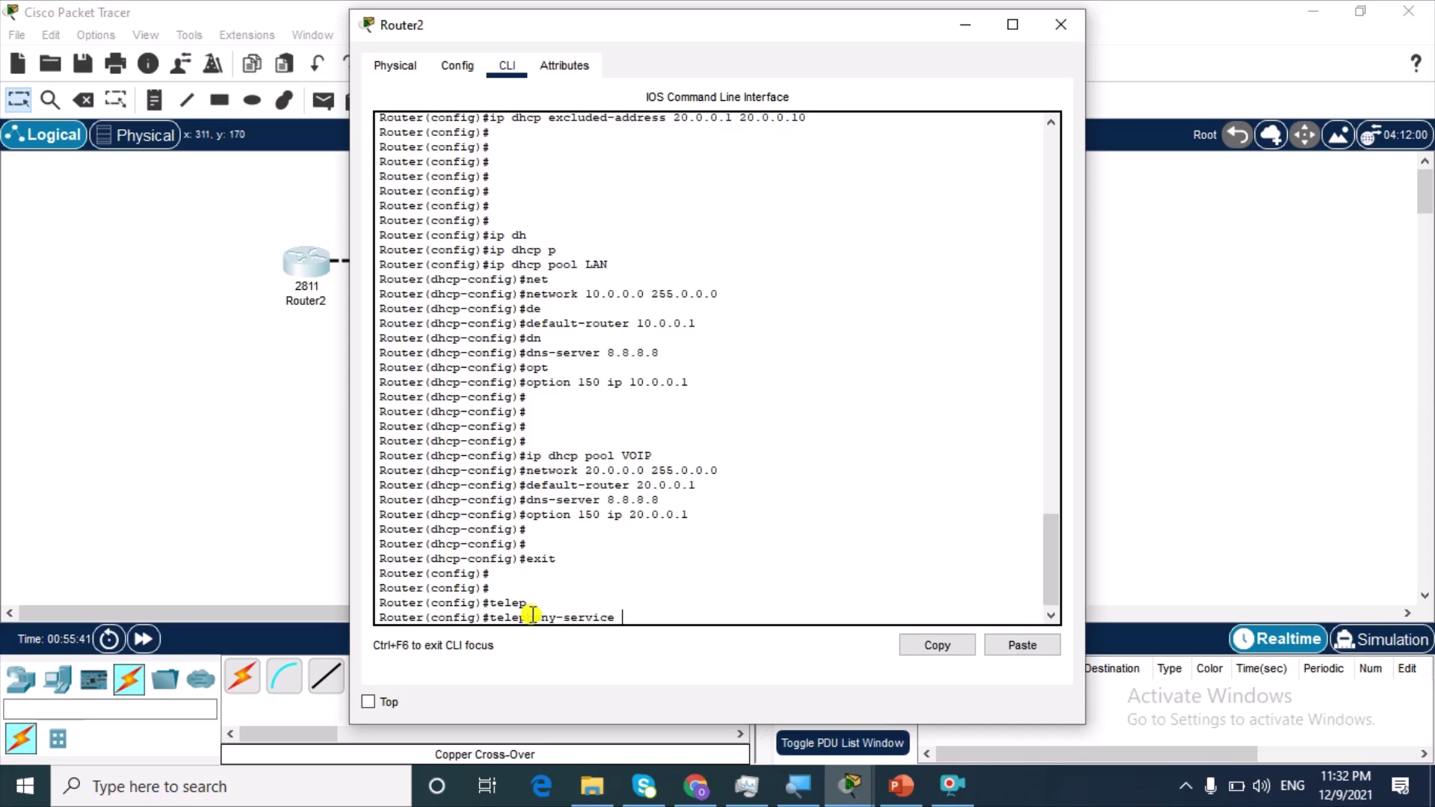
key(Return)
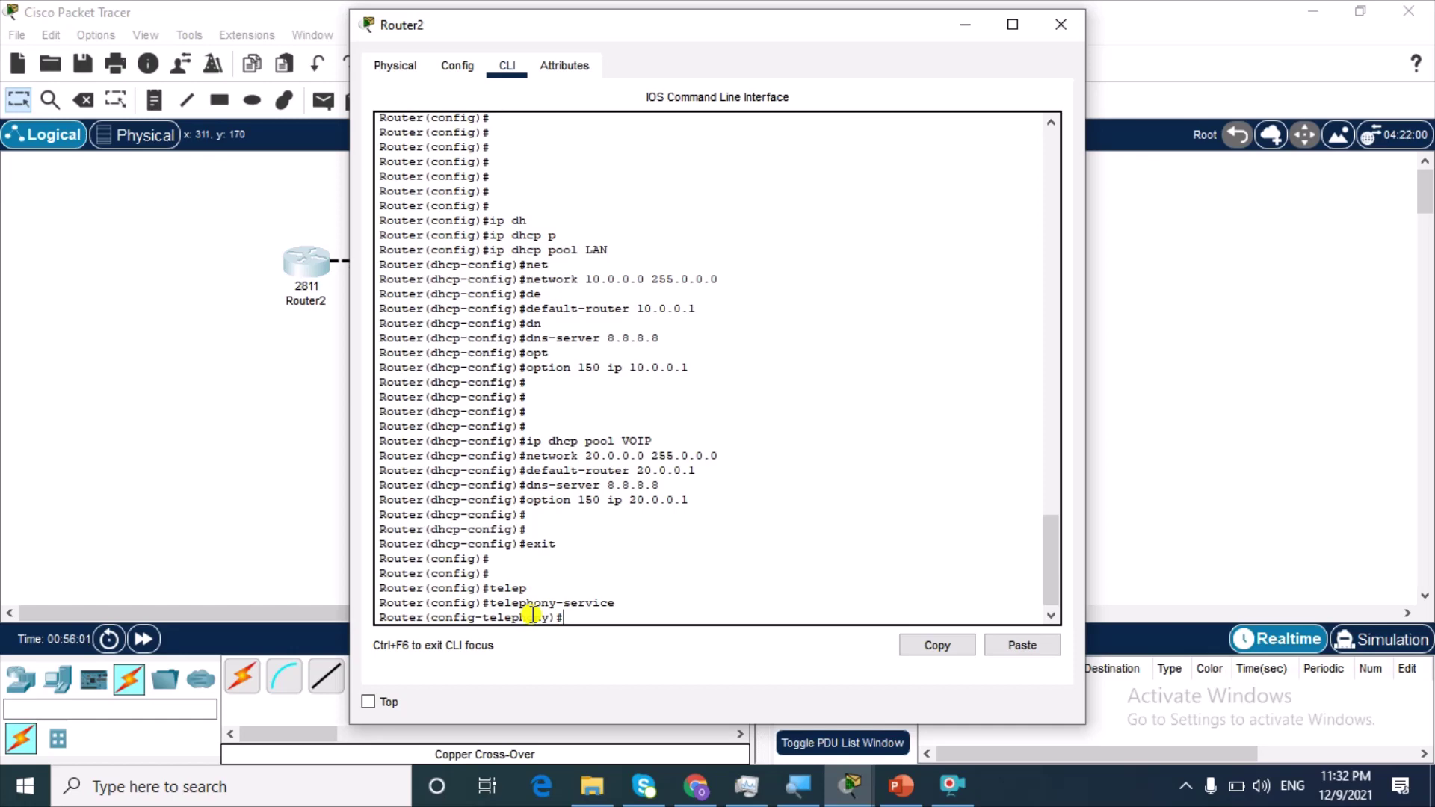
text(?)
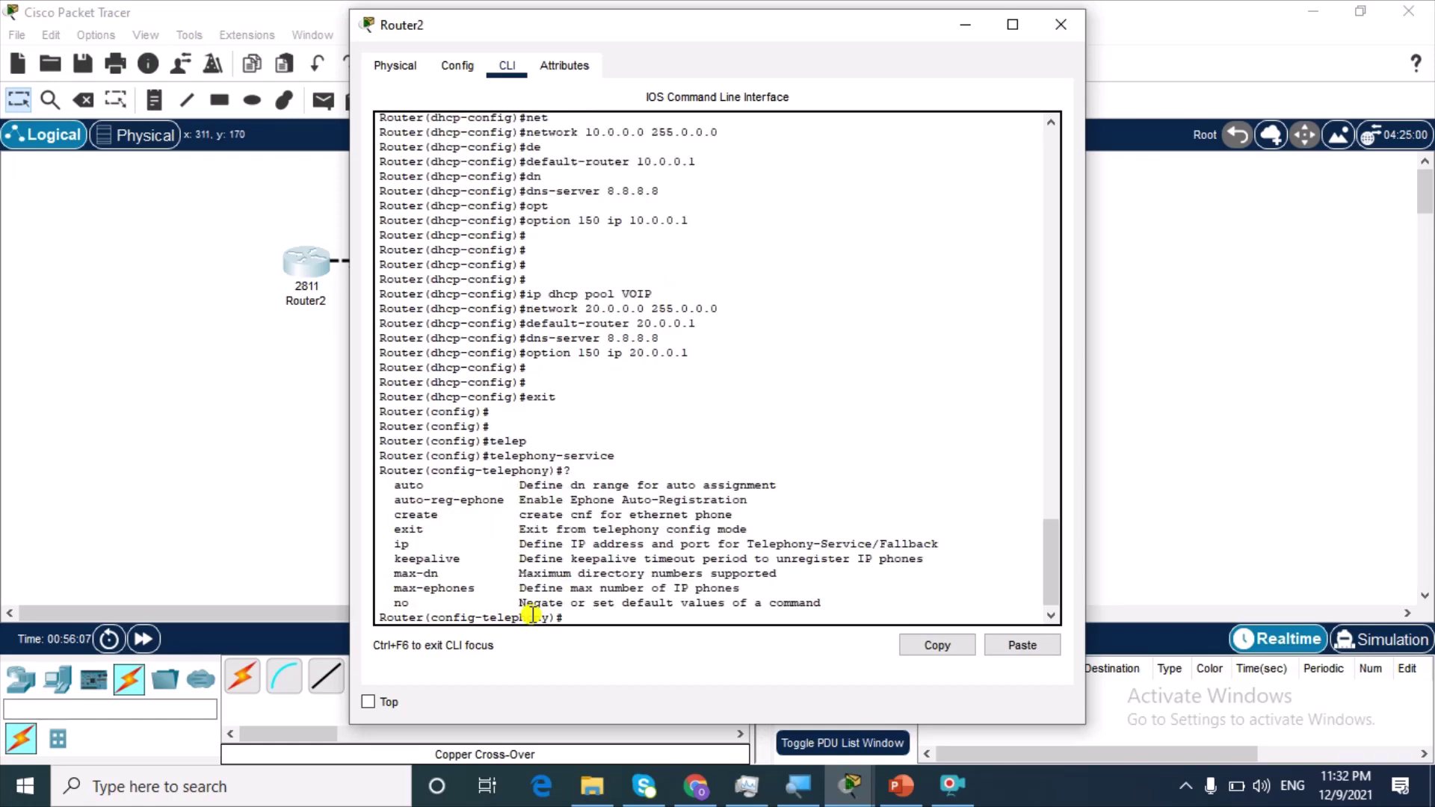
Set the telephony service's maximum directory numbers to 5 with max-dn.
text(max-dn 5)
key(BackSpace)
text(5)
key(Return)
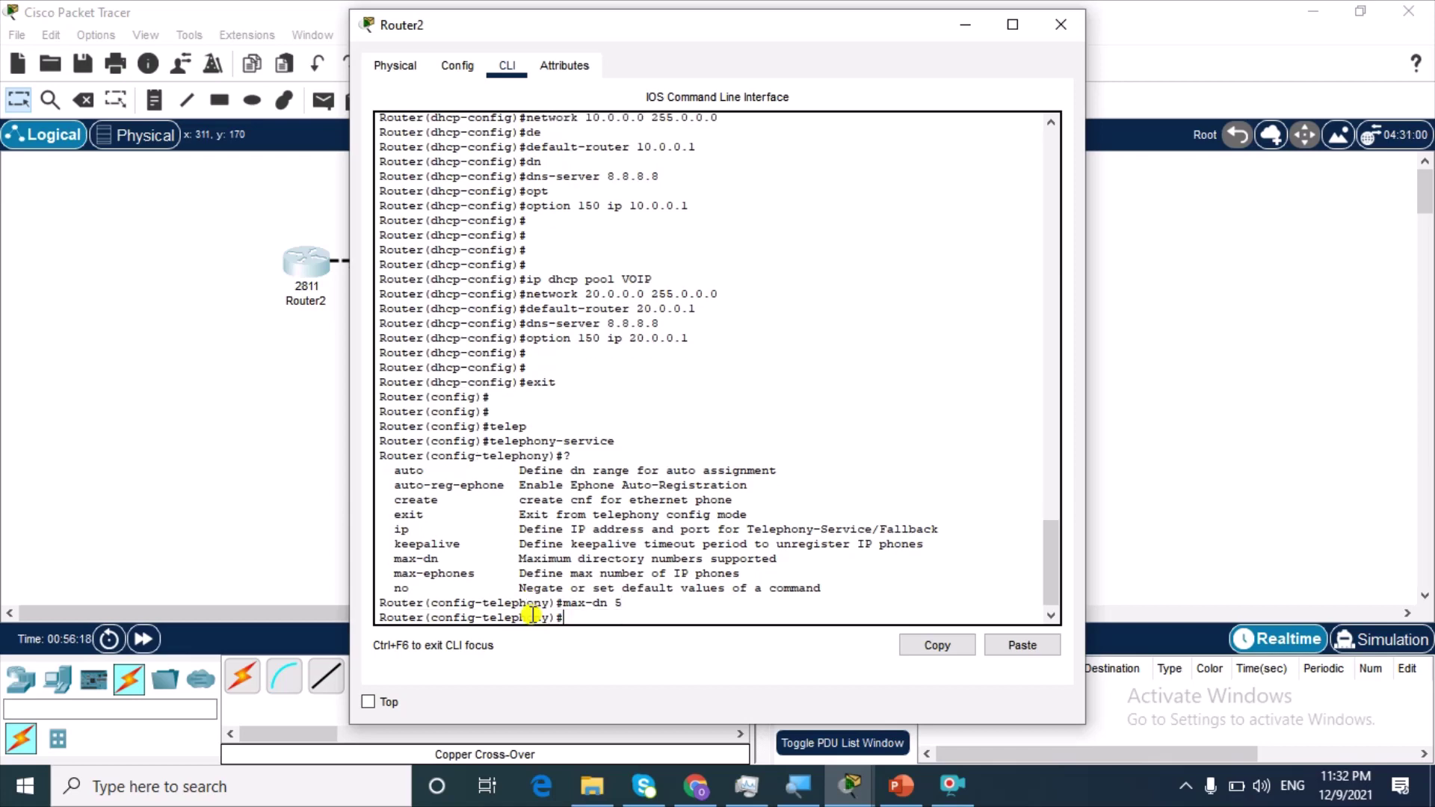
Set the telephony service's maximum number of IP phones to 5 with max-ephones.
key(Up)
key(Up)
key(Down)
key(Up)
key(Down)
key(Down)
text(max-e)
key(Tab)
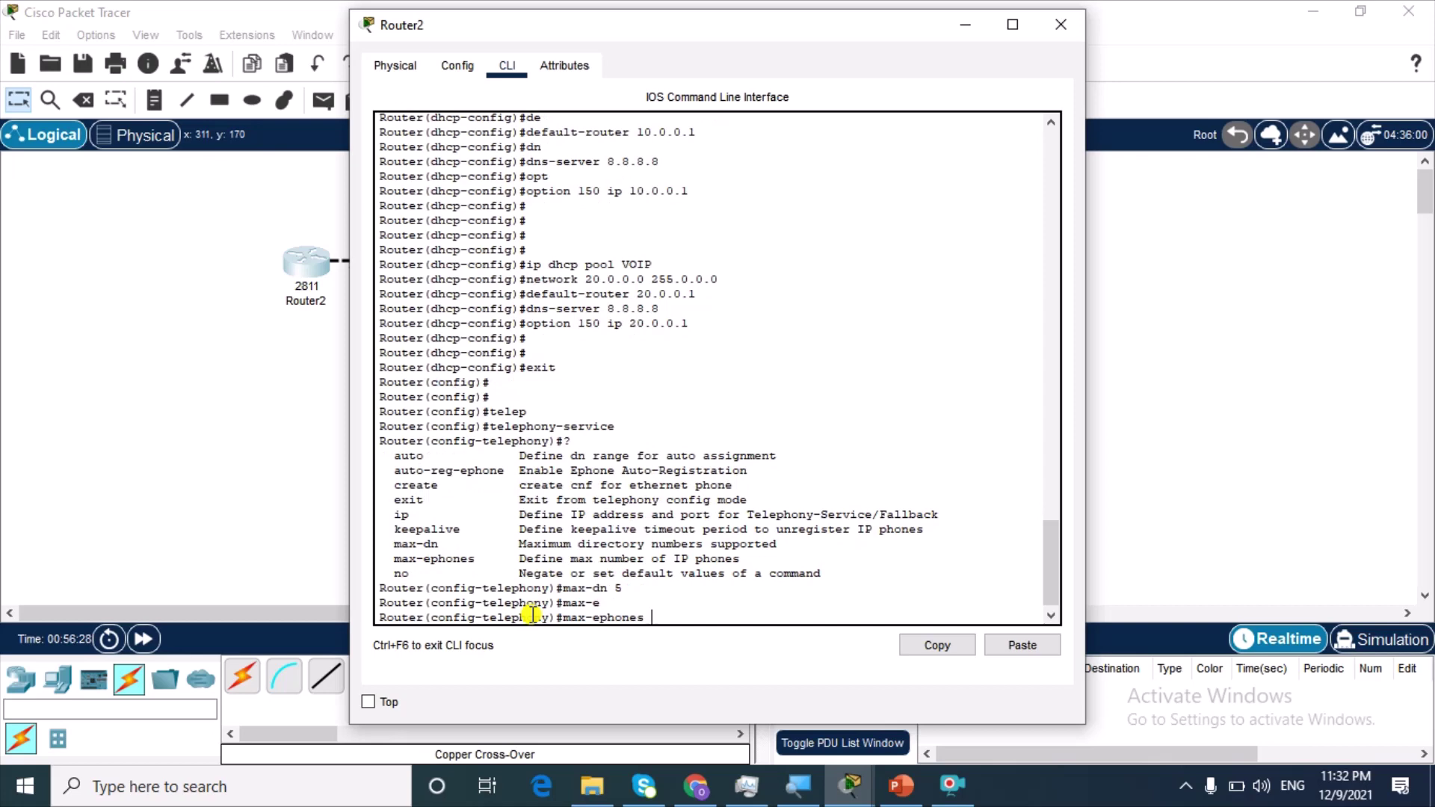
text(5)
key(Return)
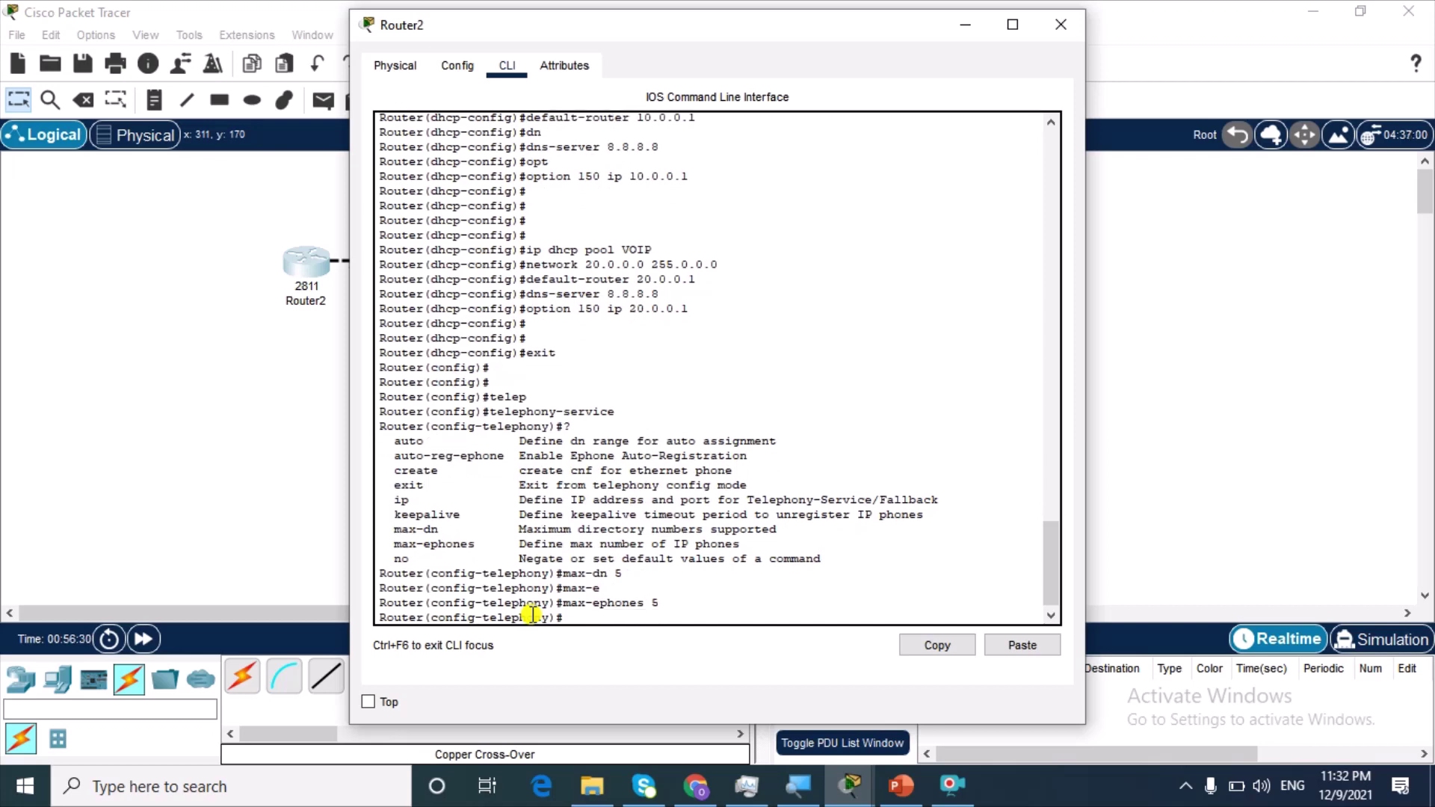
Set the telephony service's source address to 20.0.0.1 with port 2000 using ip source-address, consulting the command's inline help for its parameters.
text(ip ?)
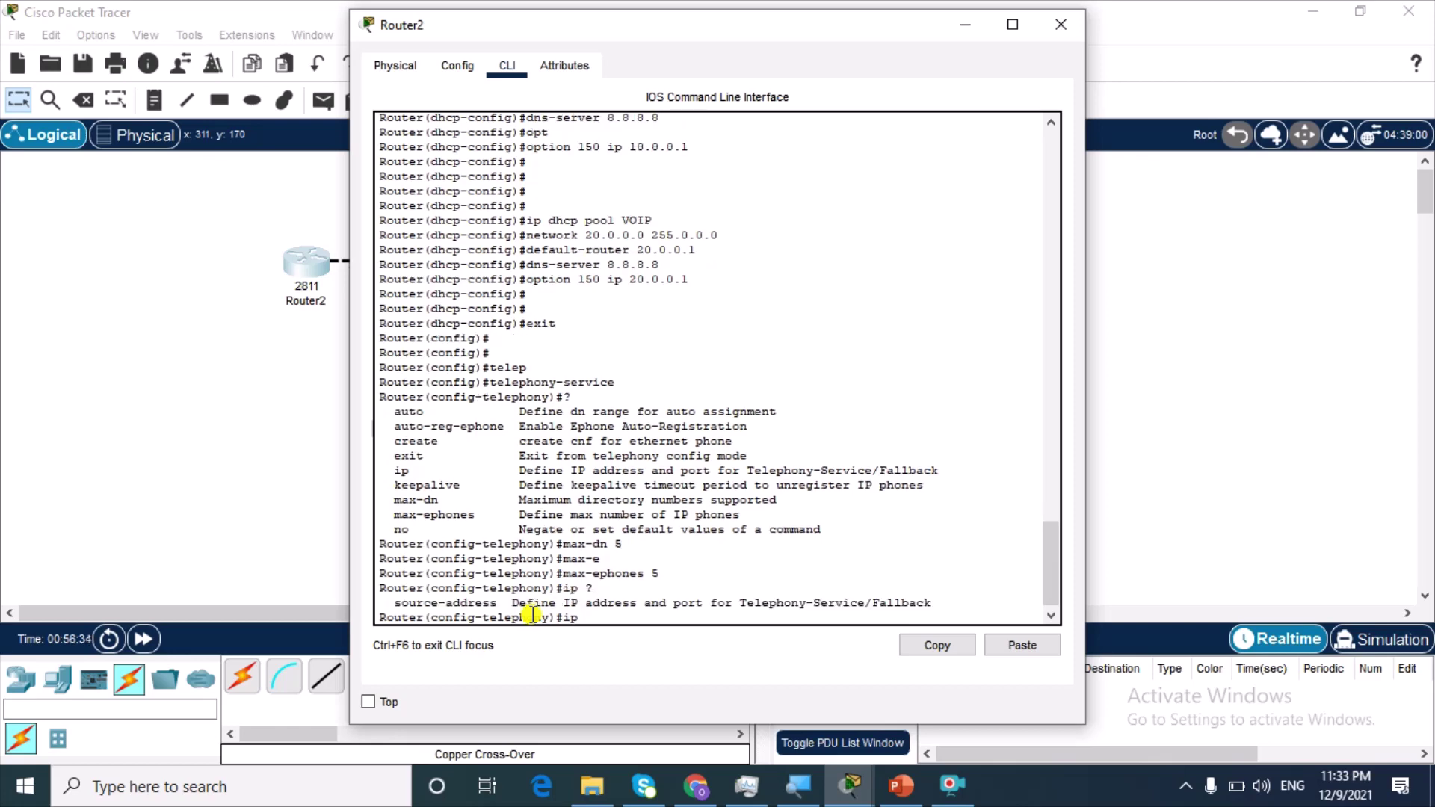
text(so)
key(Tab)
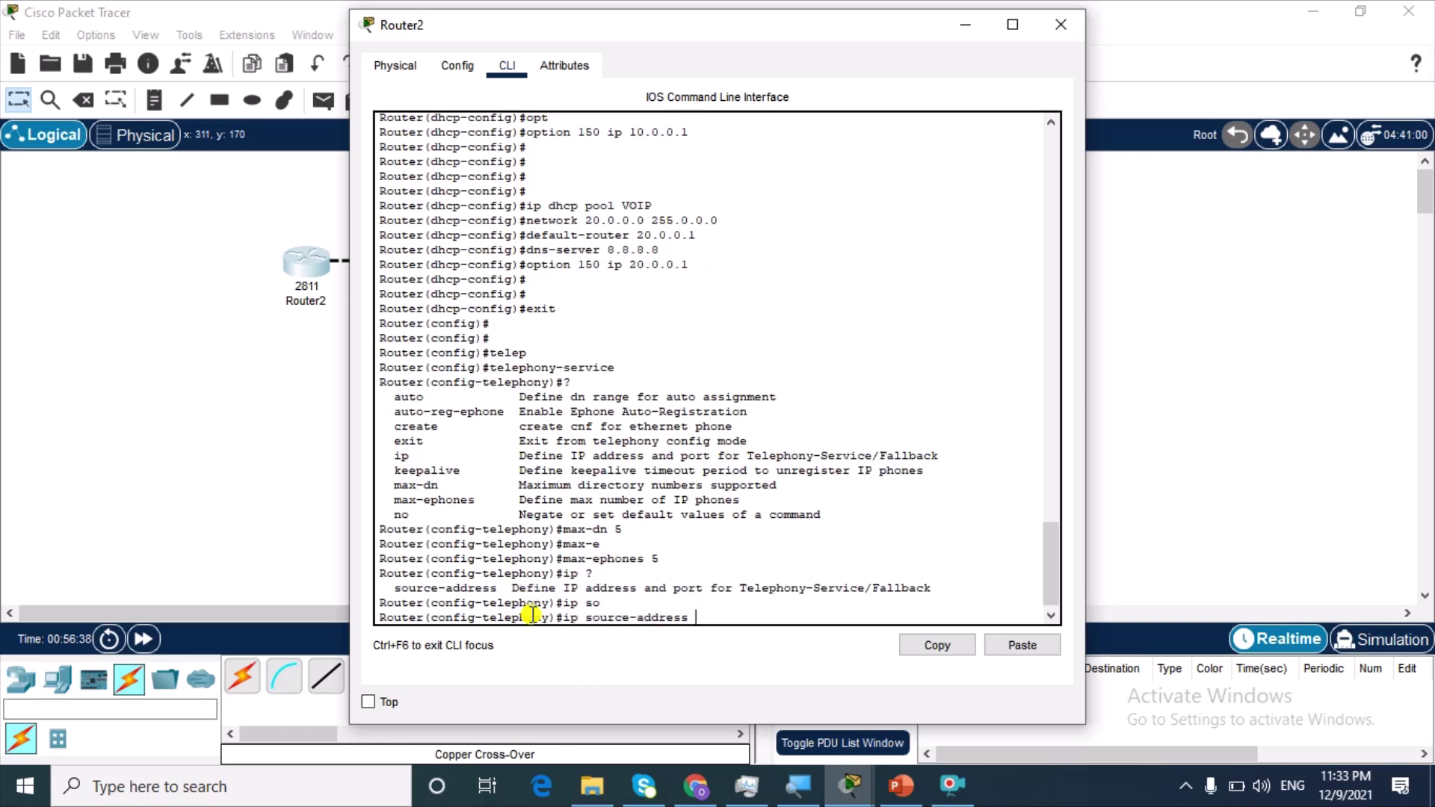
text(?)
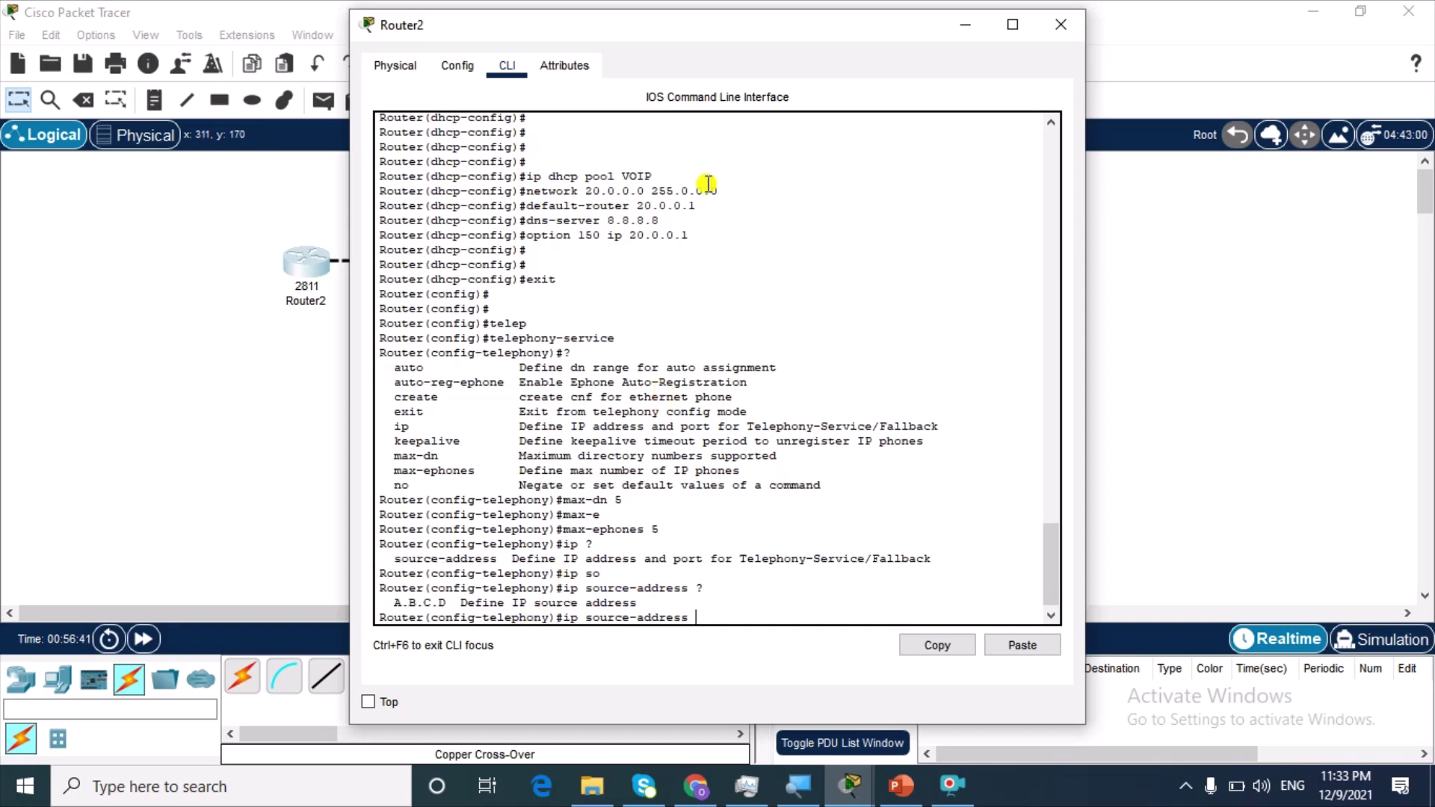
drag(776, 32, 683, 11)
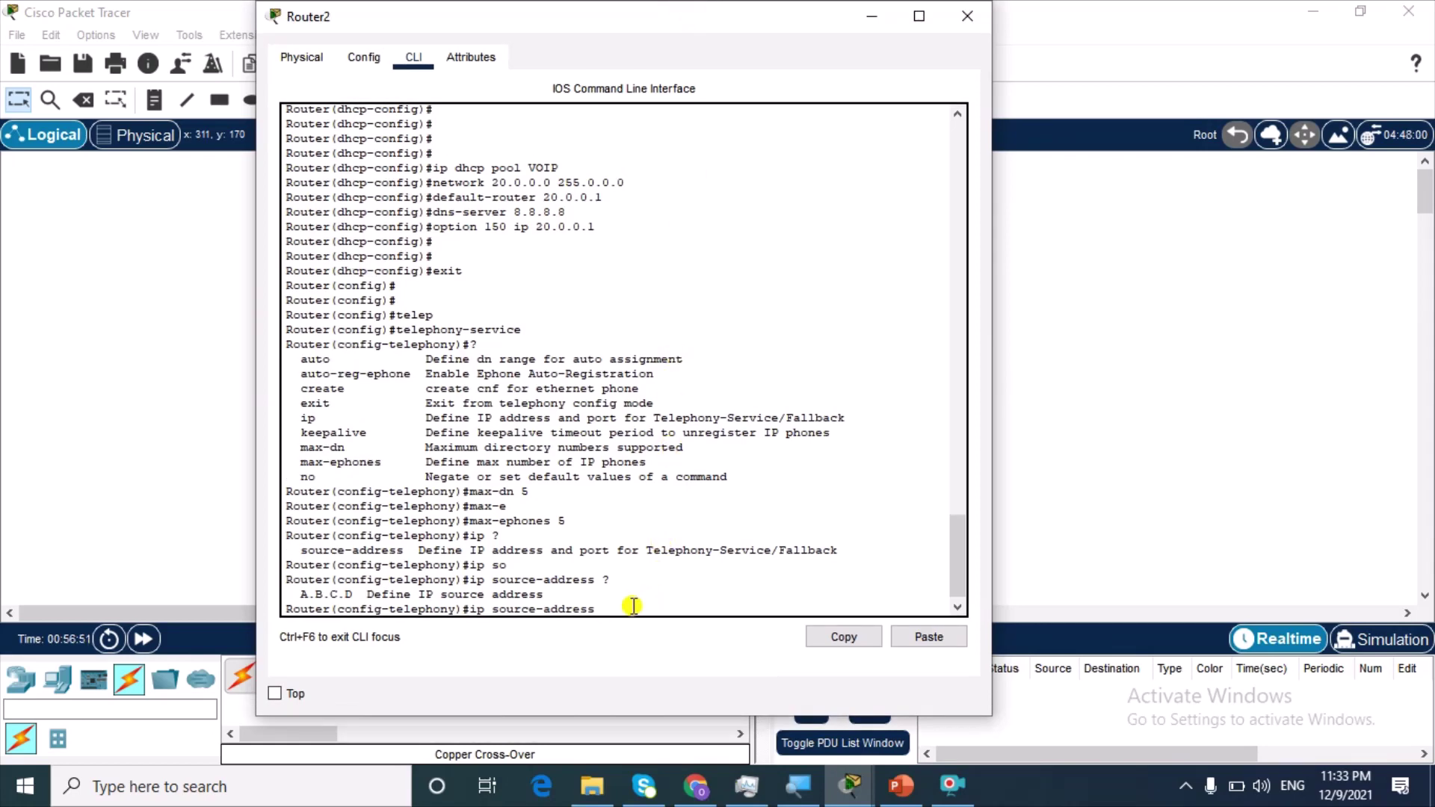
text(20)
text(.0.0.)
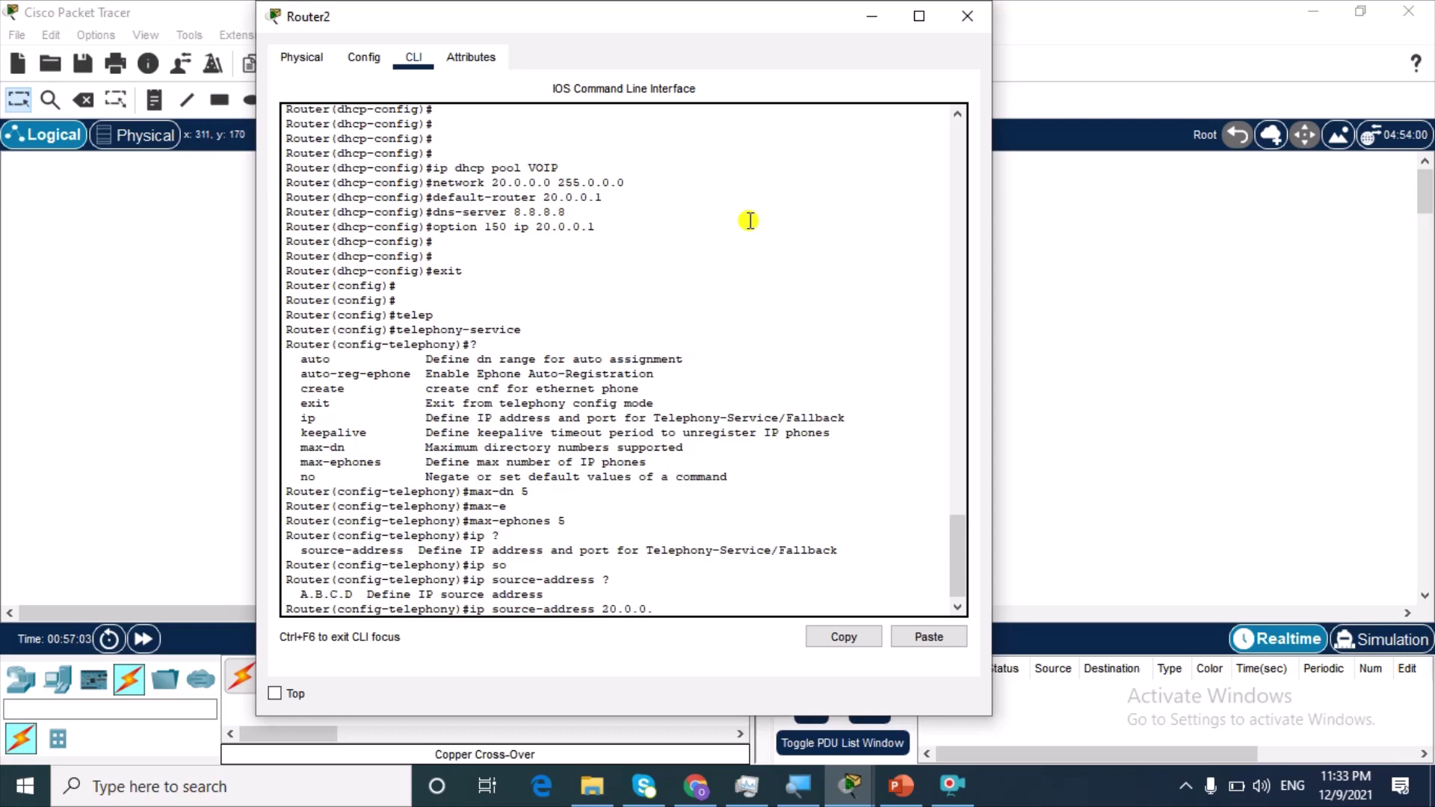
text(1 ?)
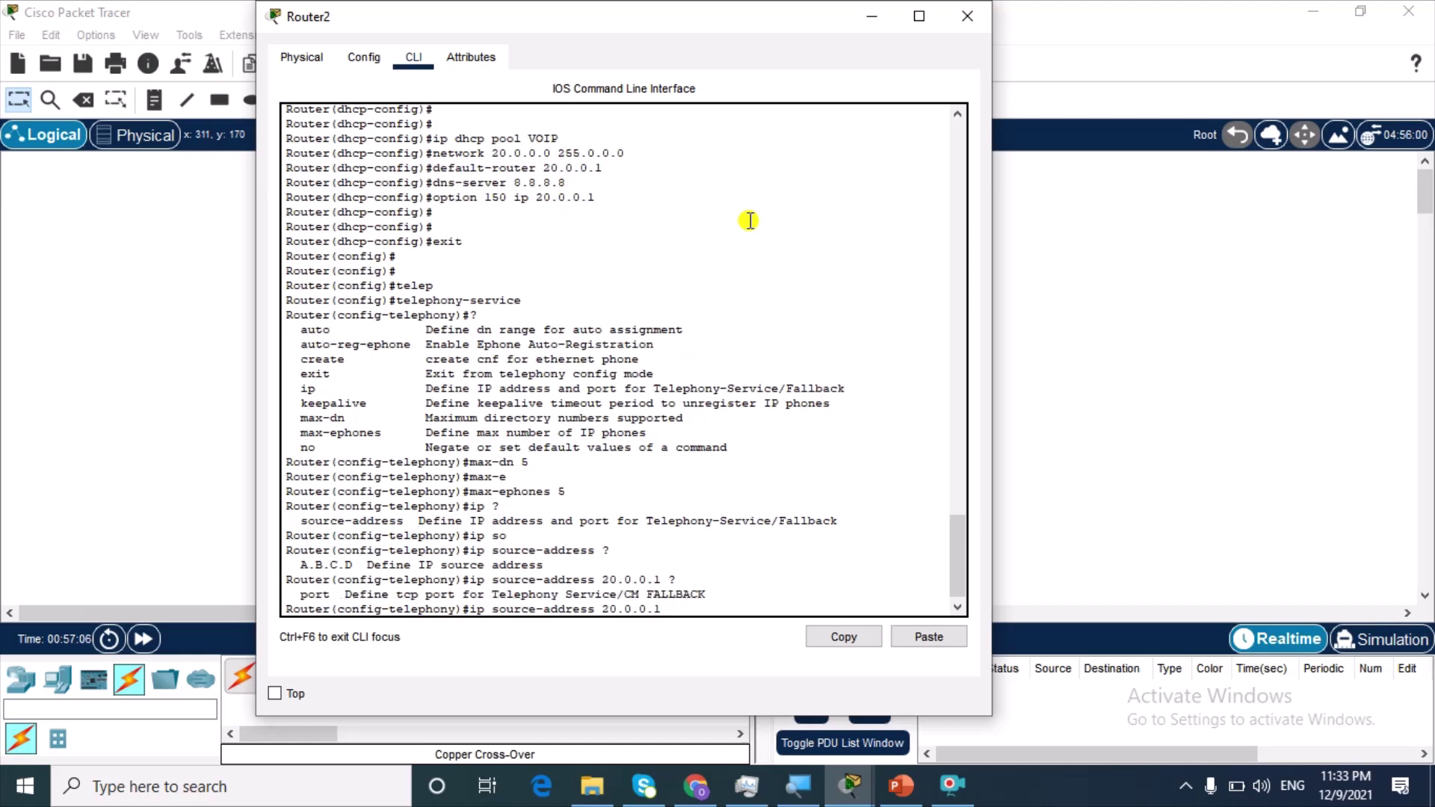
key(Tab)
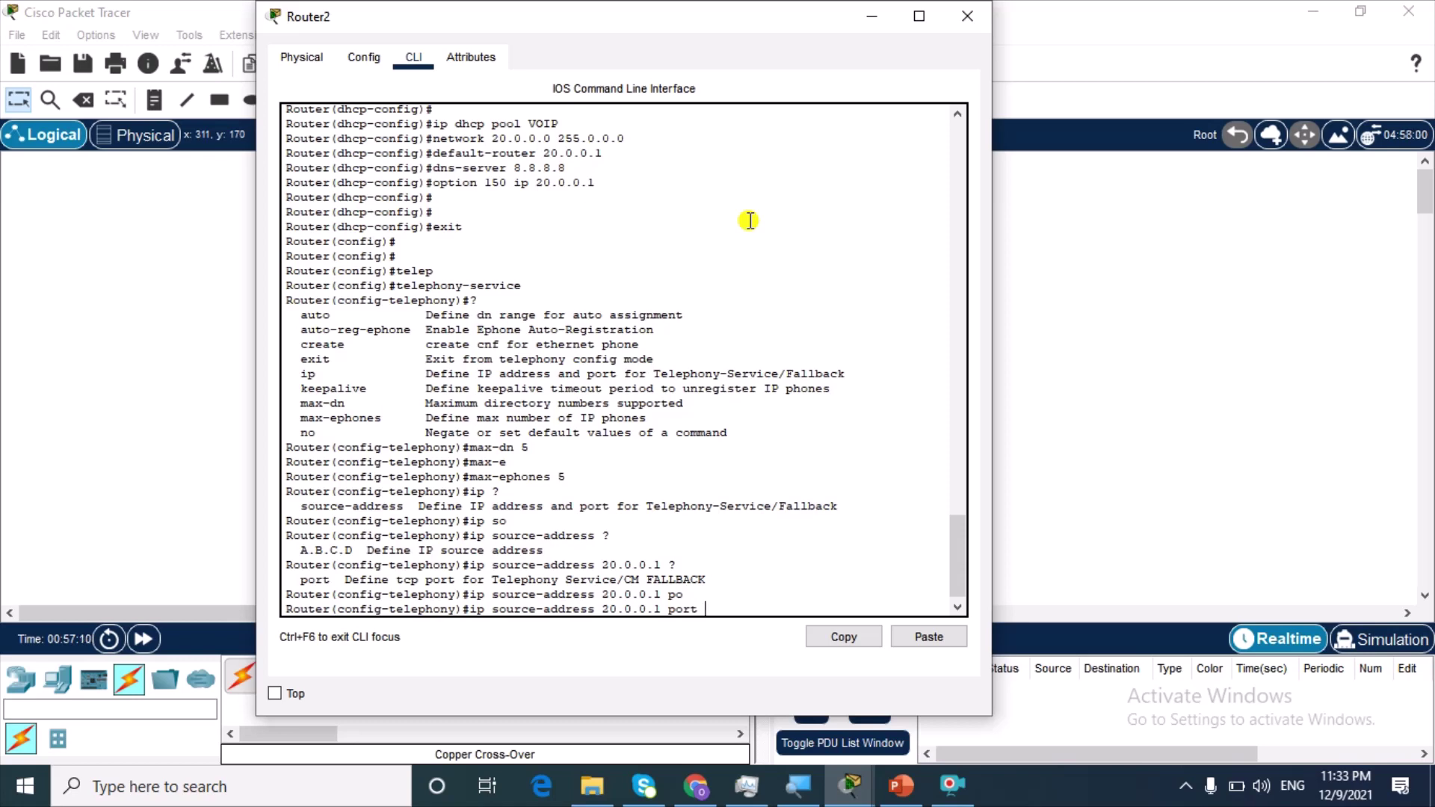
text(?)
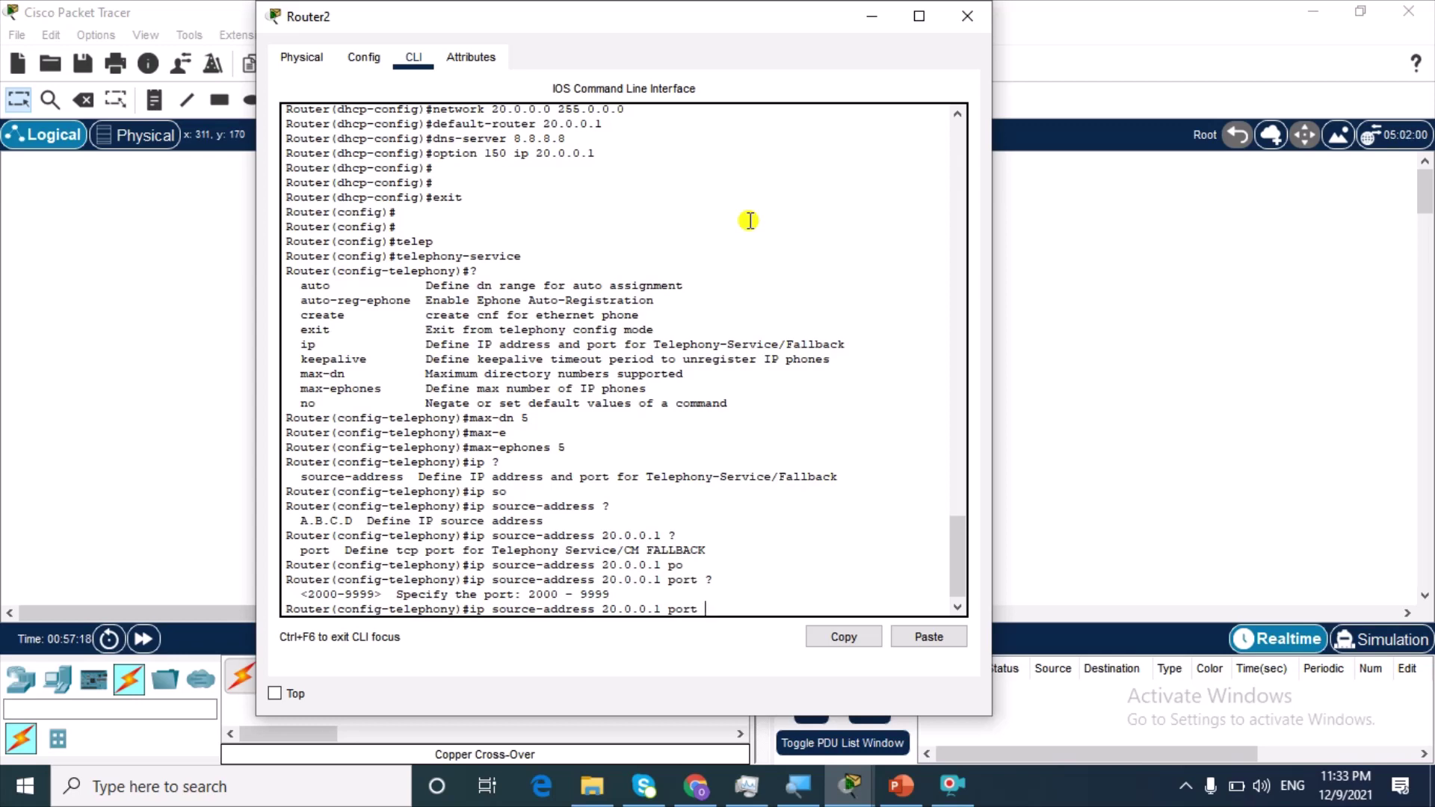
text(2000%DHCPD-4-PING_CONFLICT: DHCP)
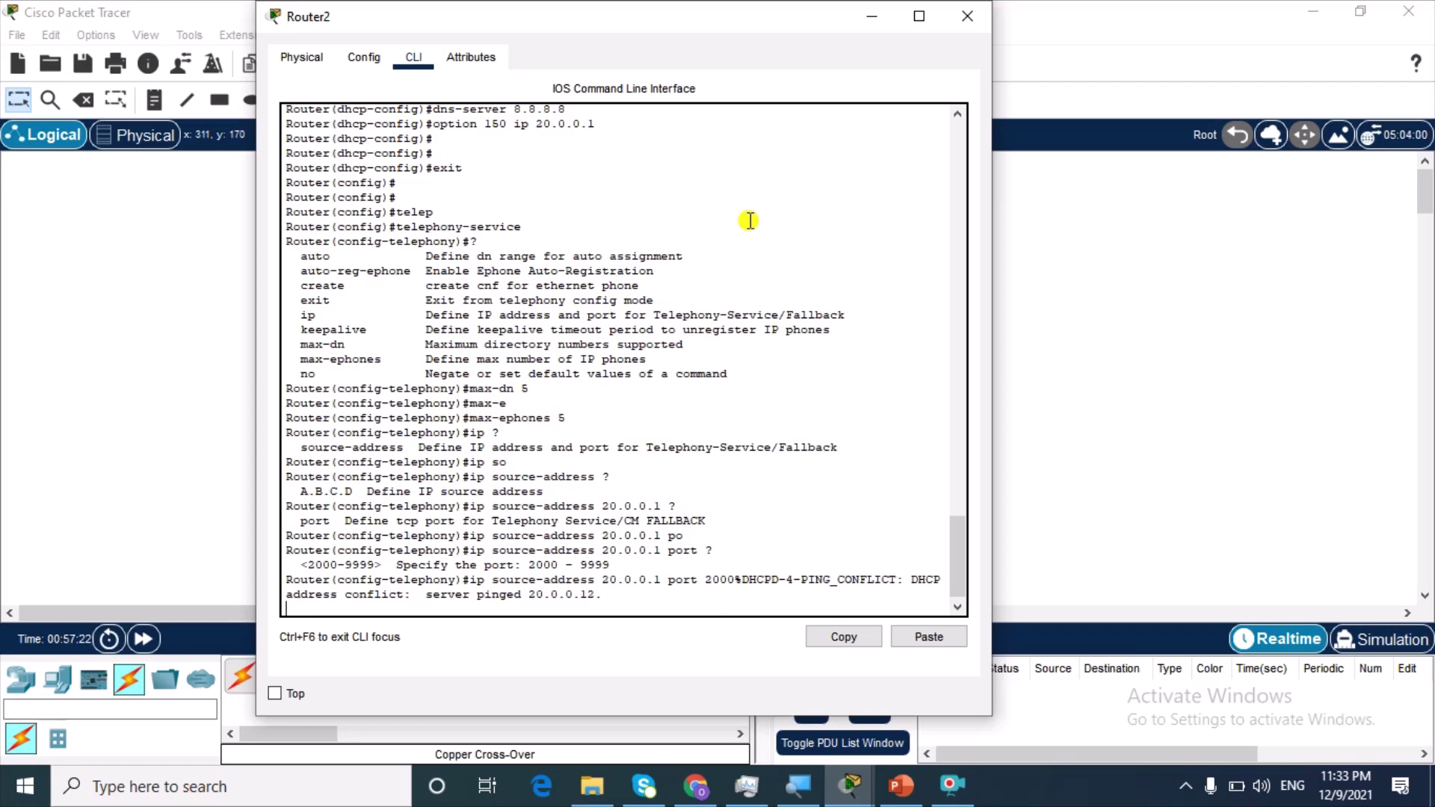
key(Return)
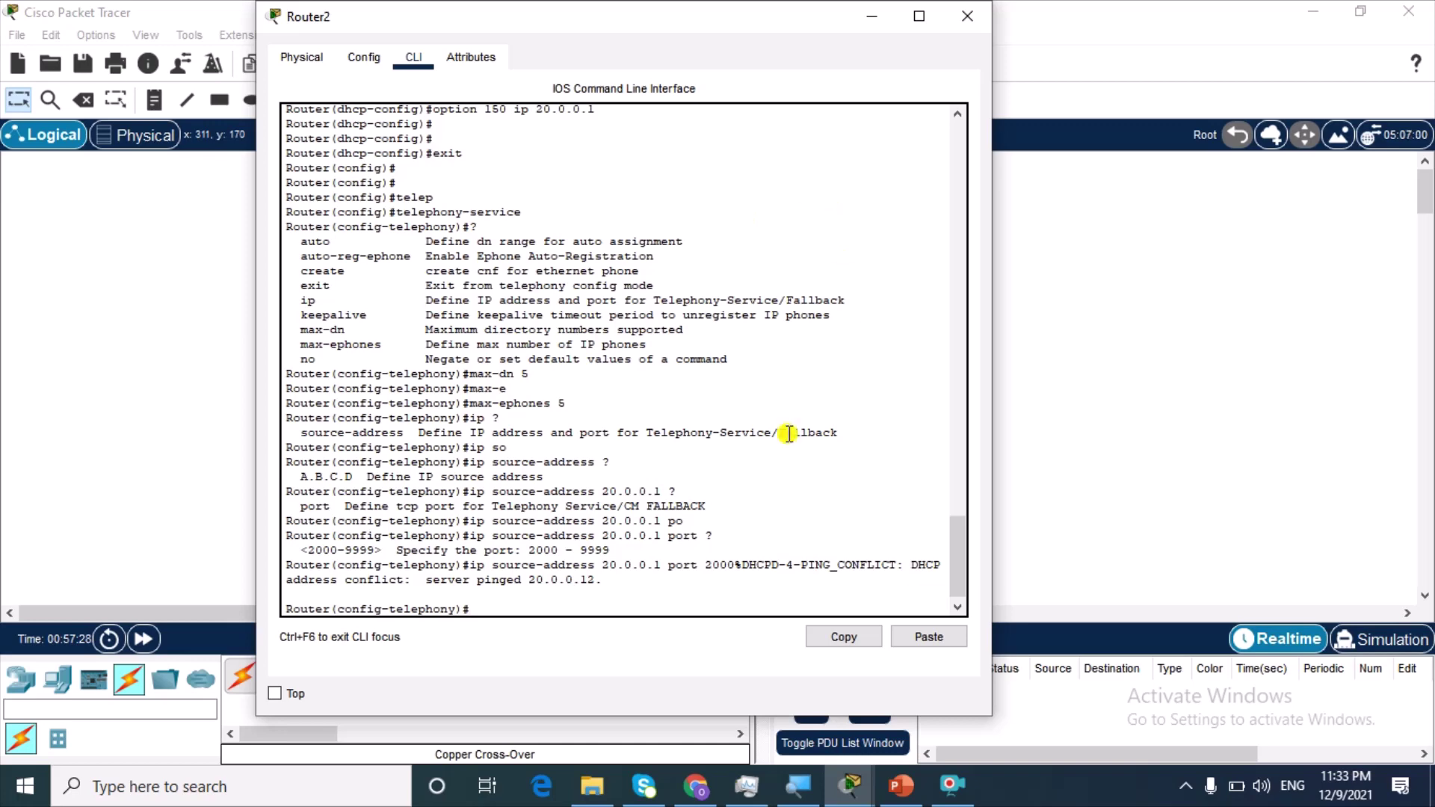
click(1061, 347)
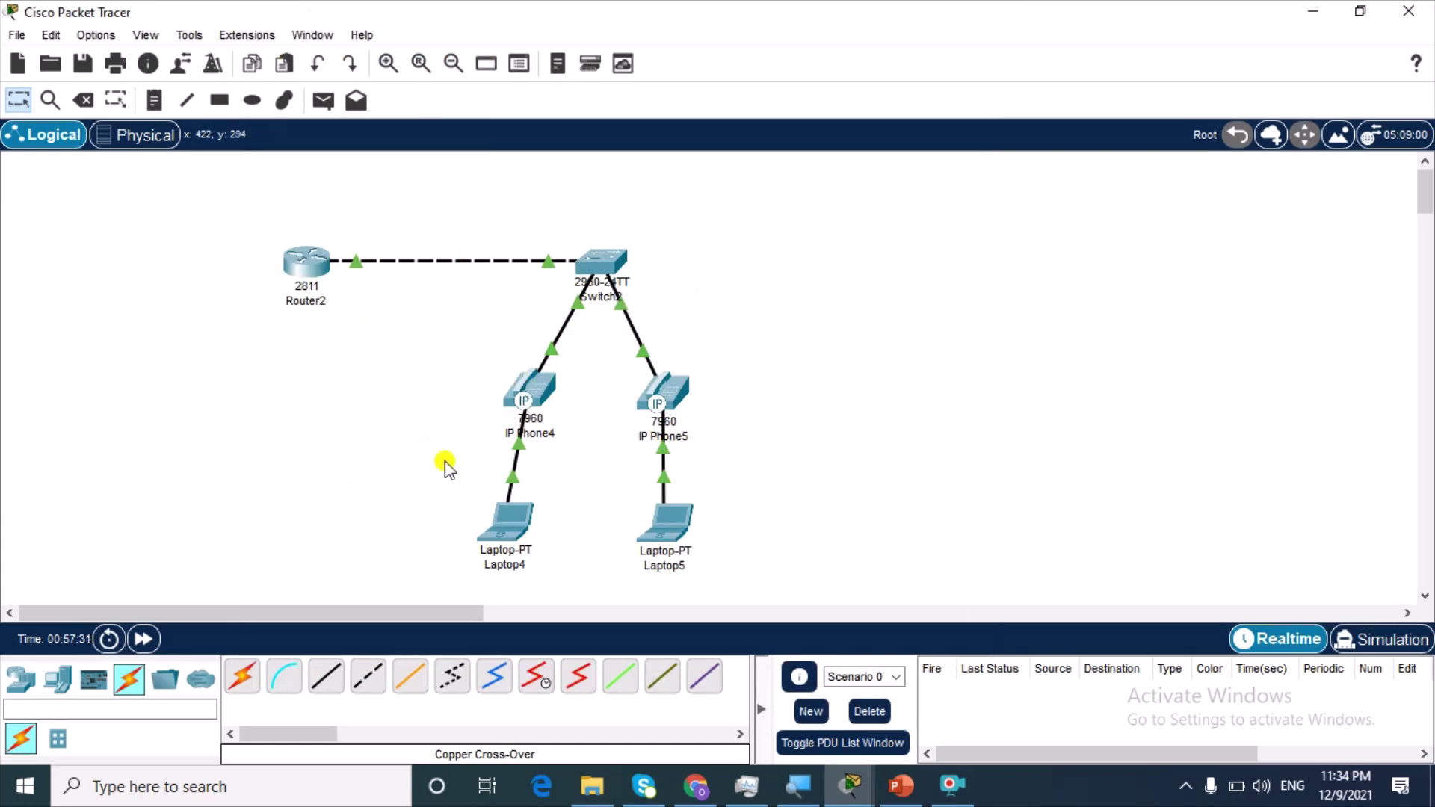
Switch Laptop4's IPv4 configuration on FastEthernet0 to DHCP and return to the topology.
click(522, 523)
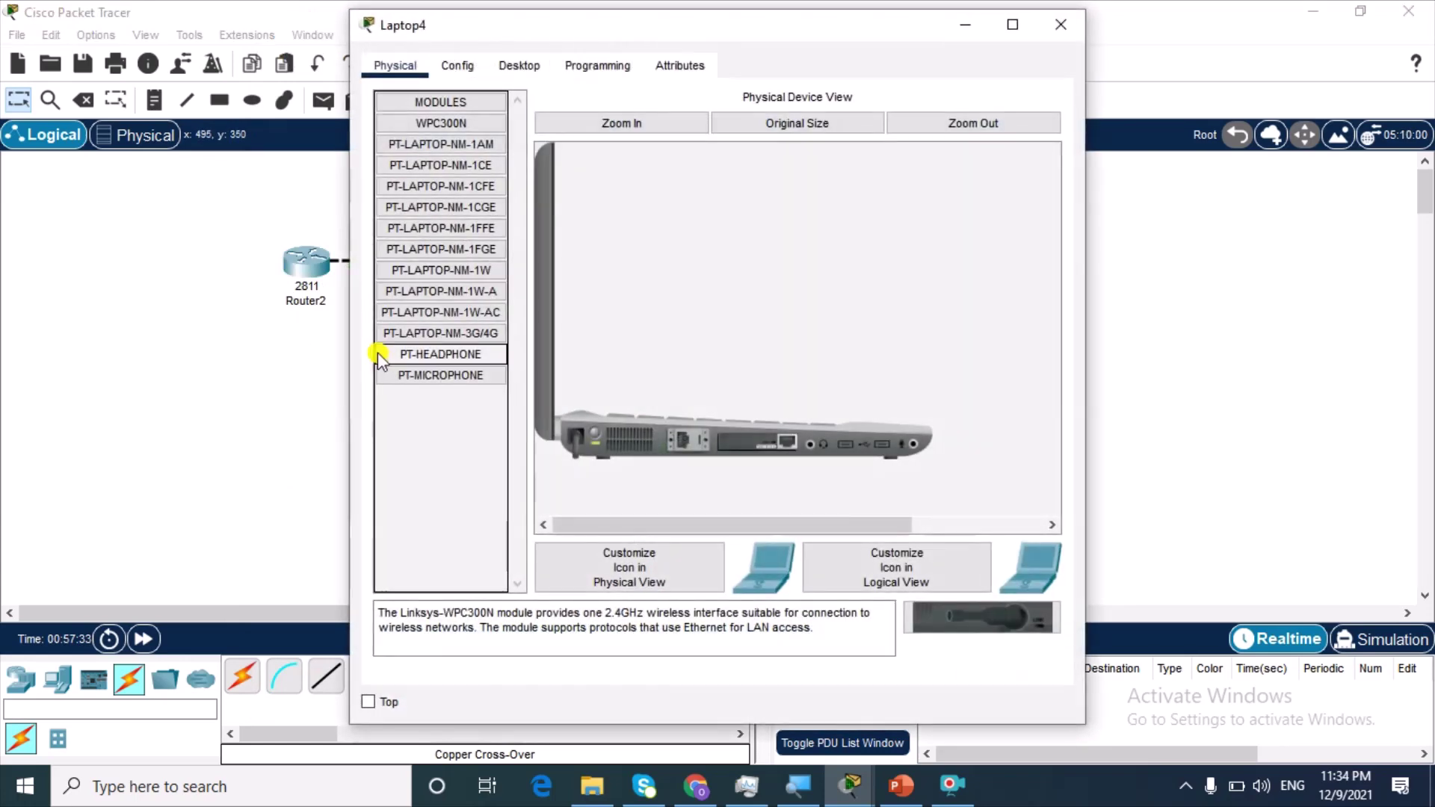
click(518, 65)
click(400, 158)
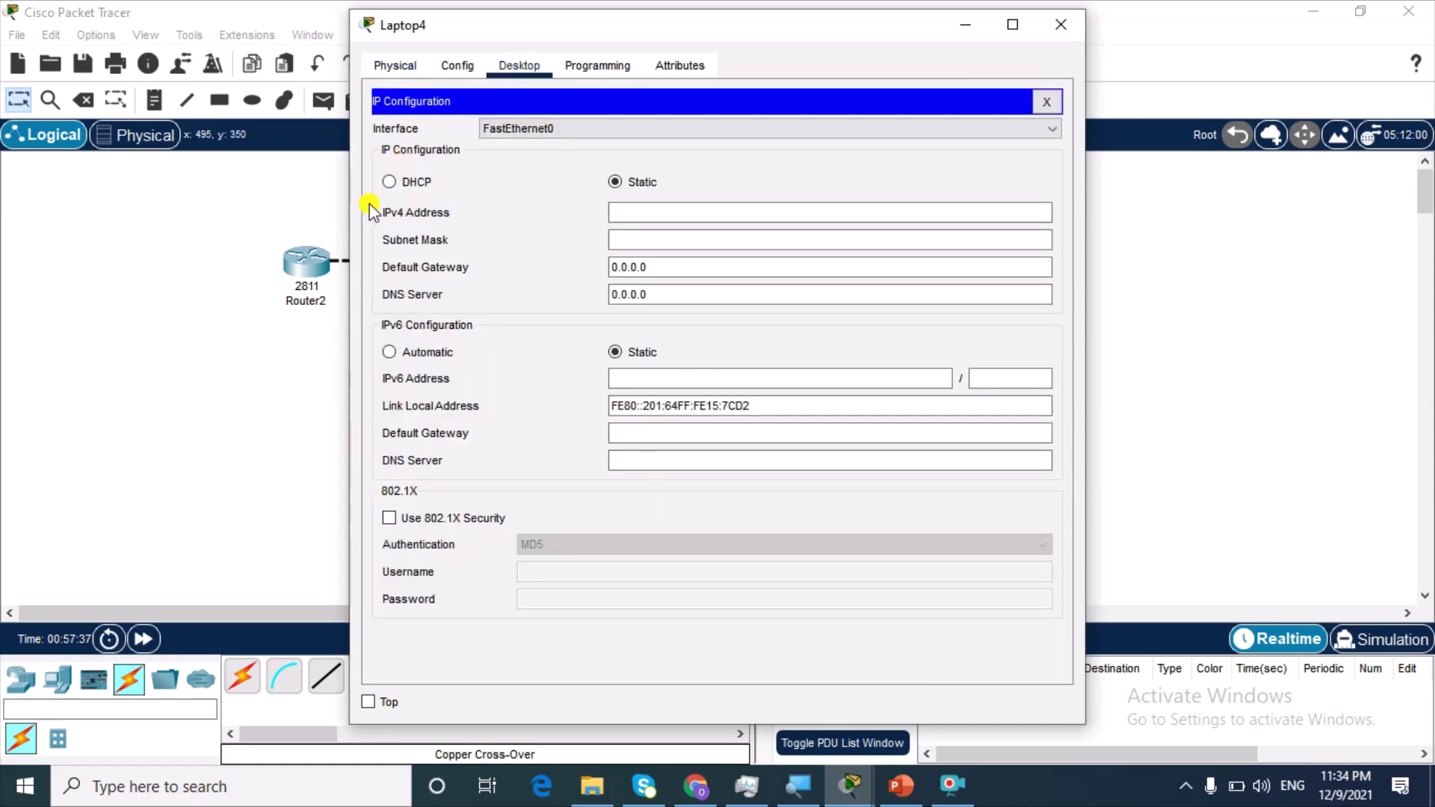
click(389, 183)
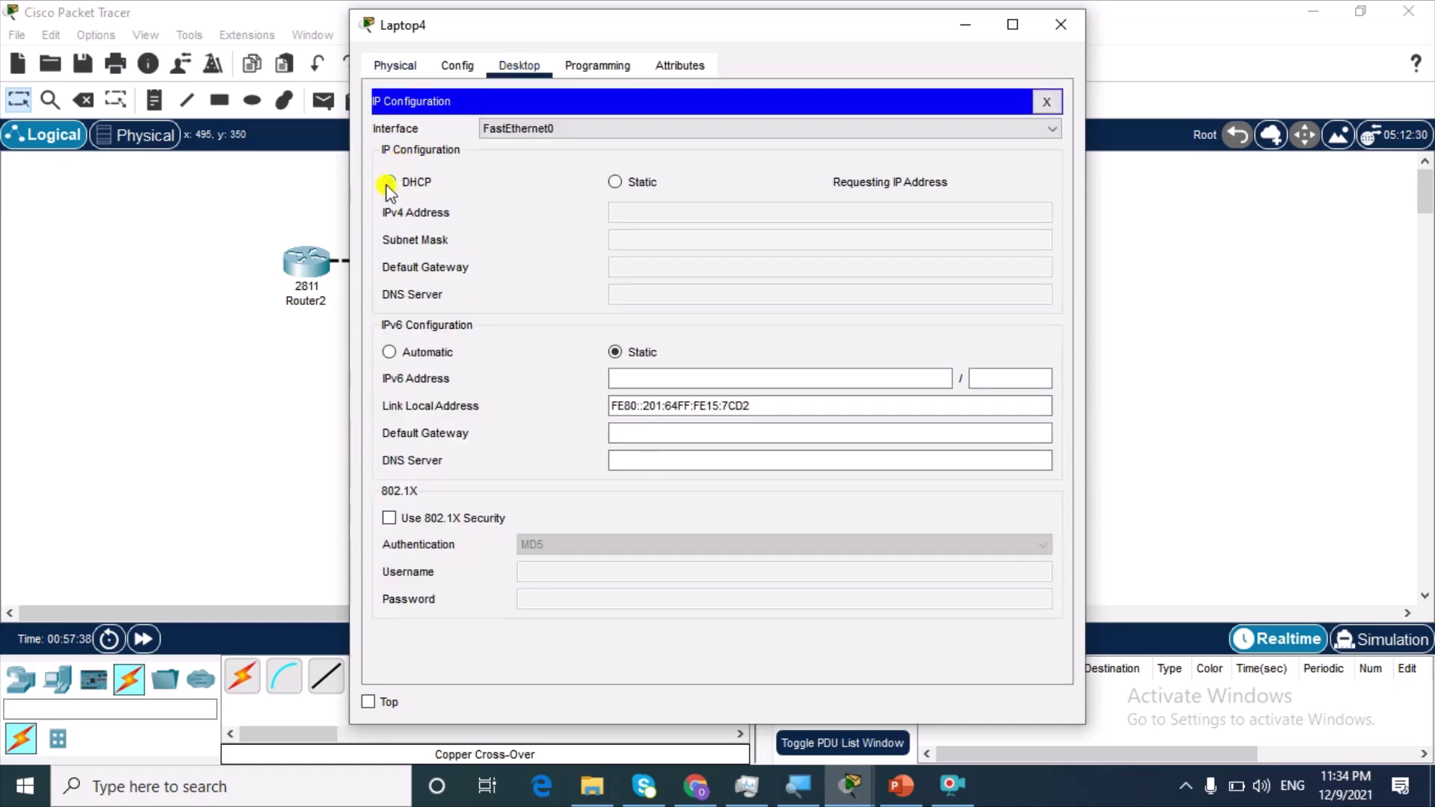
click(142, 296)
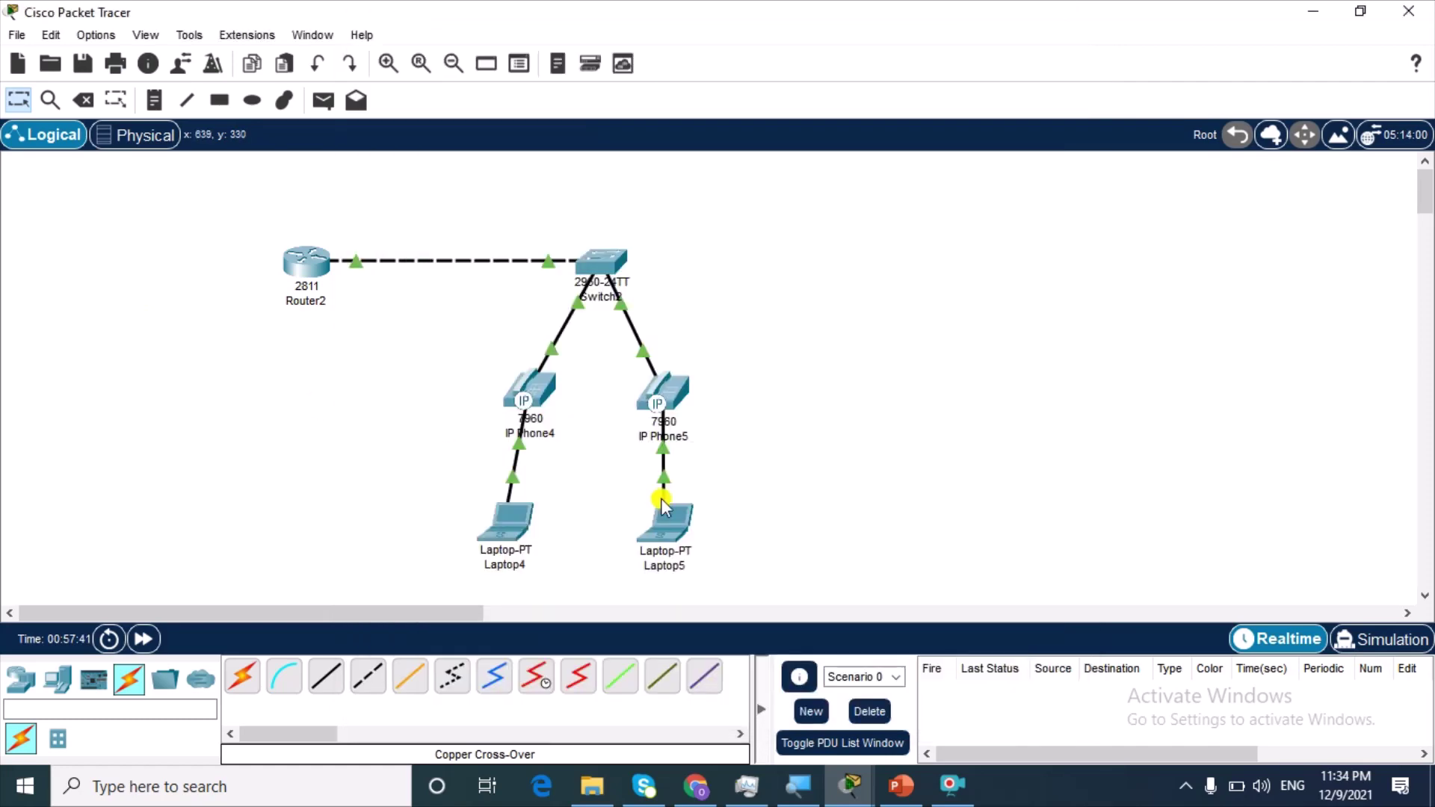
Switch Laptop5's IPv4 configuration on FastEthernet0 to DHCP and return to the topology.
click(677, 530)
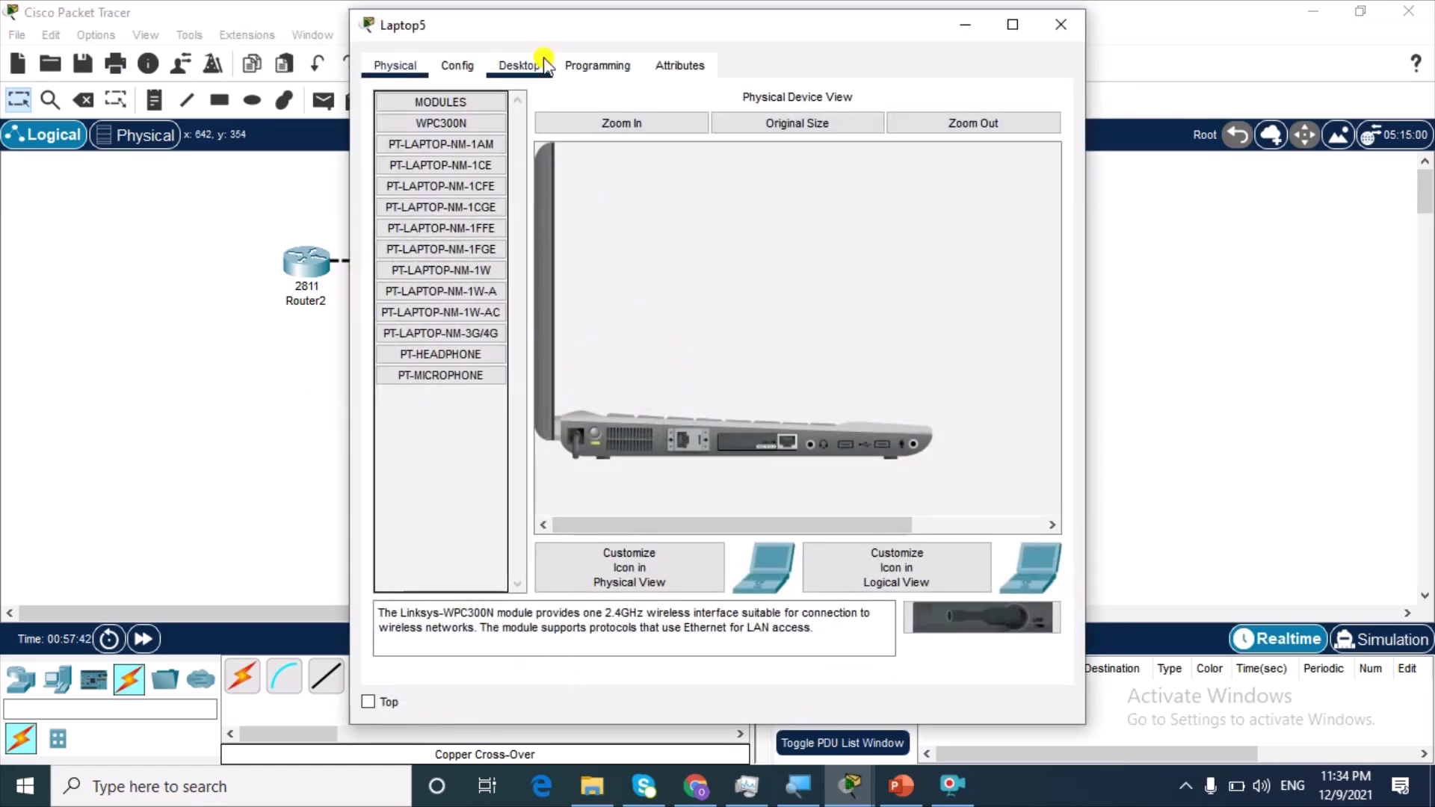
click(521, 65)
click(452, 145)
click(404, 182)
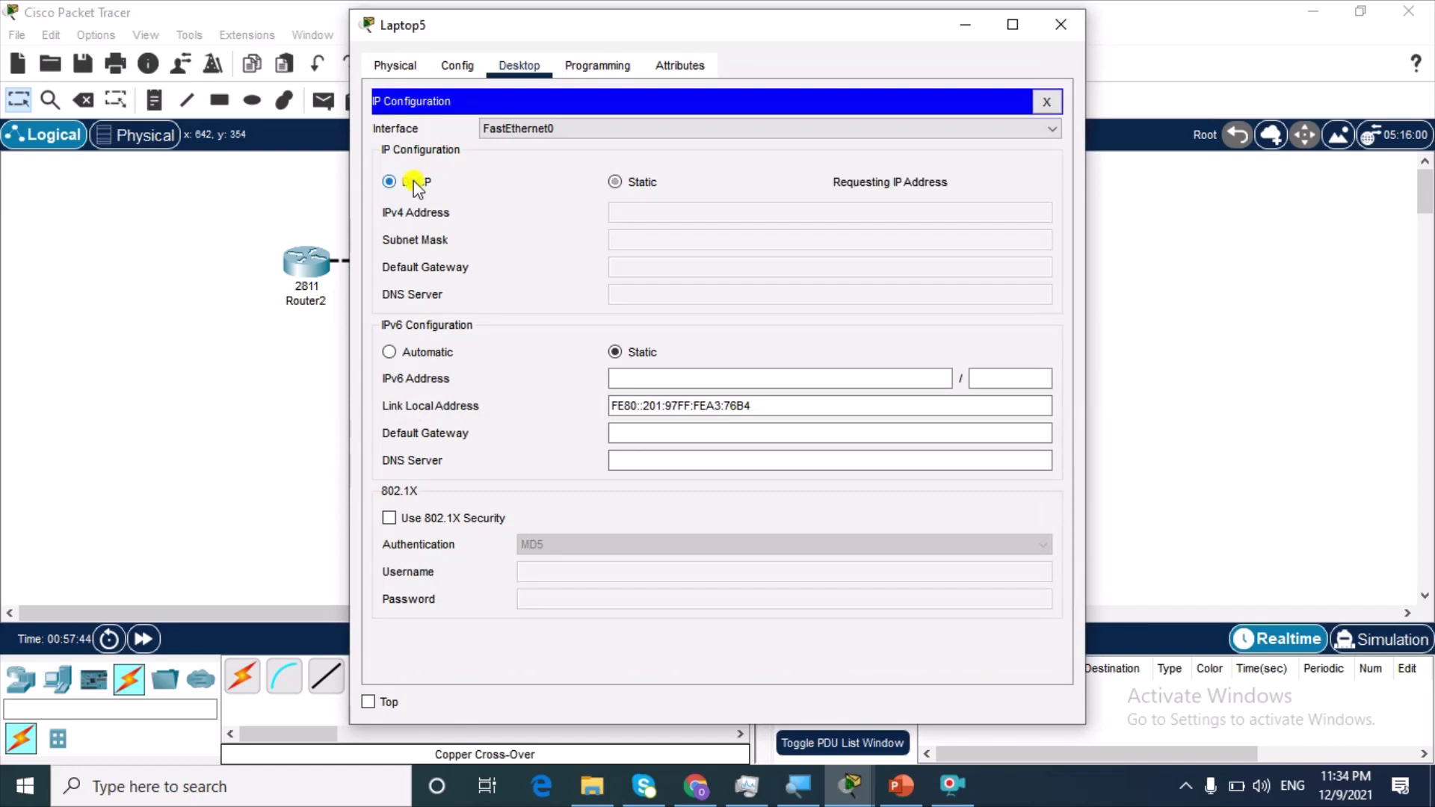
click(163, 355)
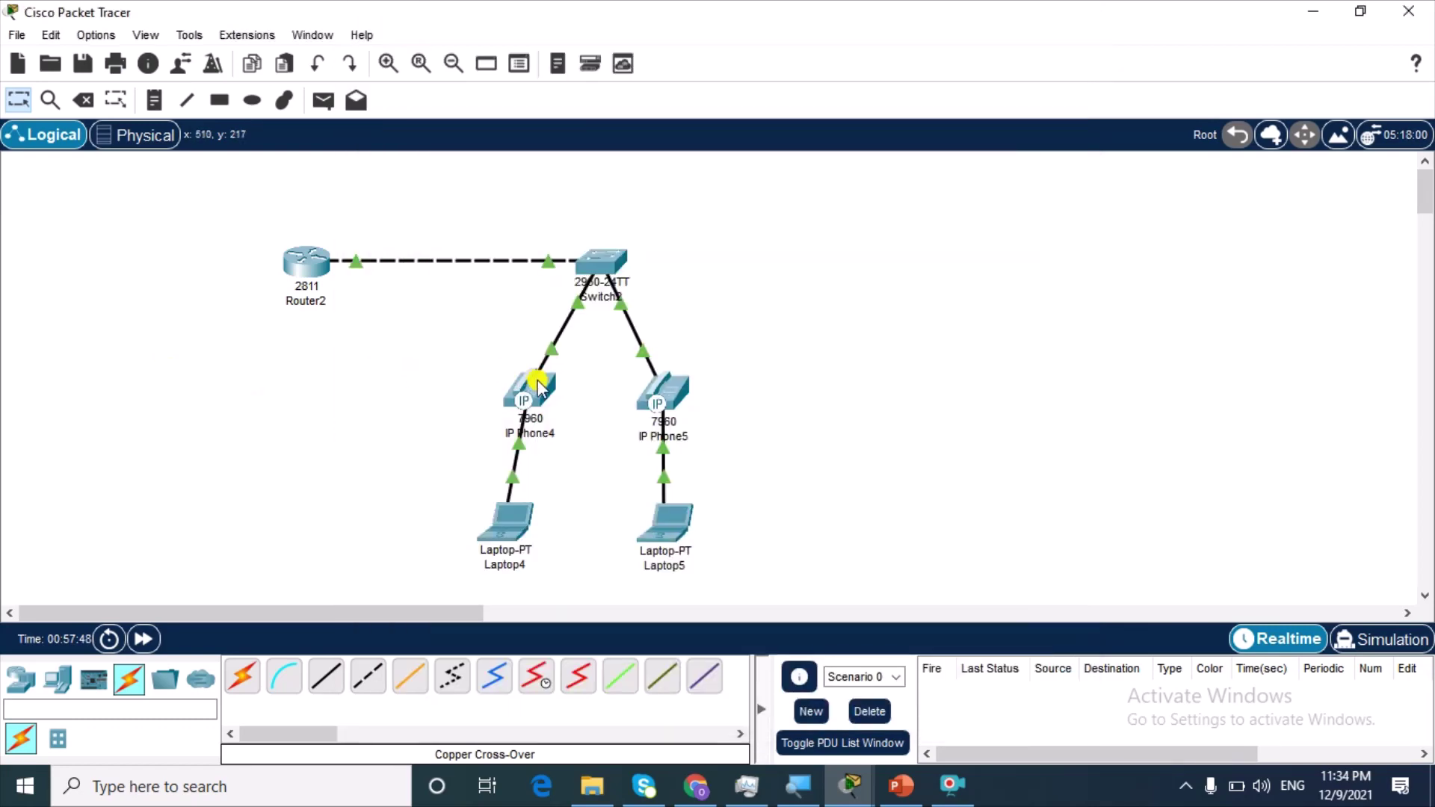
Check the status shown on IP Phone4's handset display, then return to the topology.
click(534, 385)
click(509, 66)
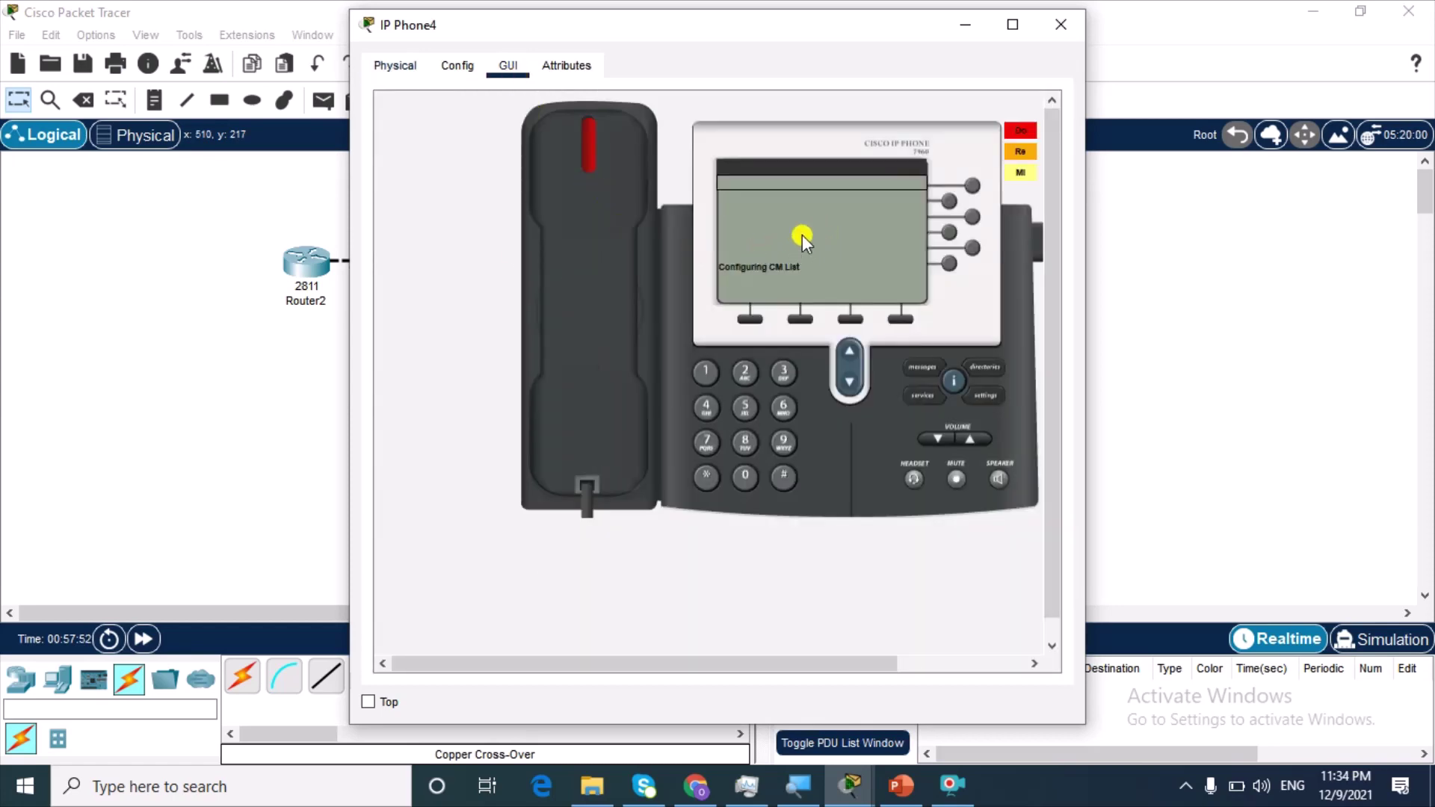
click(1217, 224)
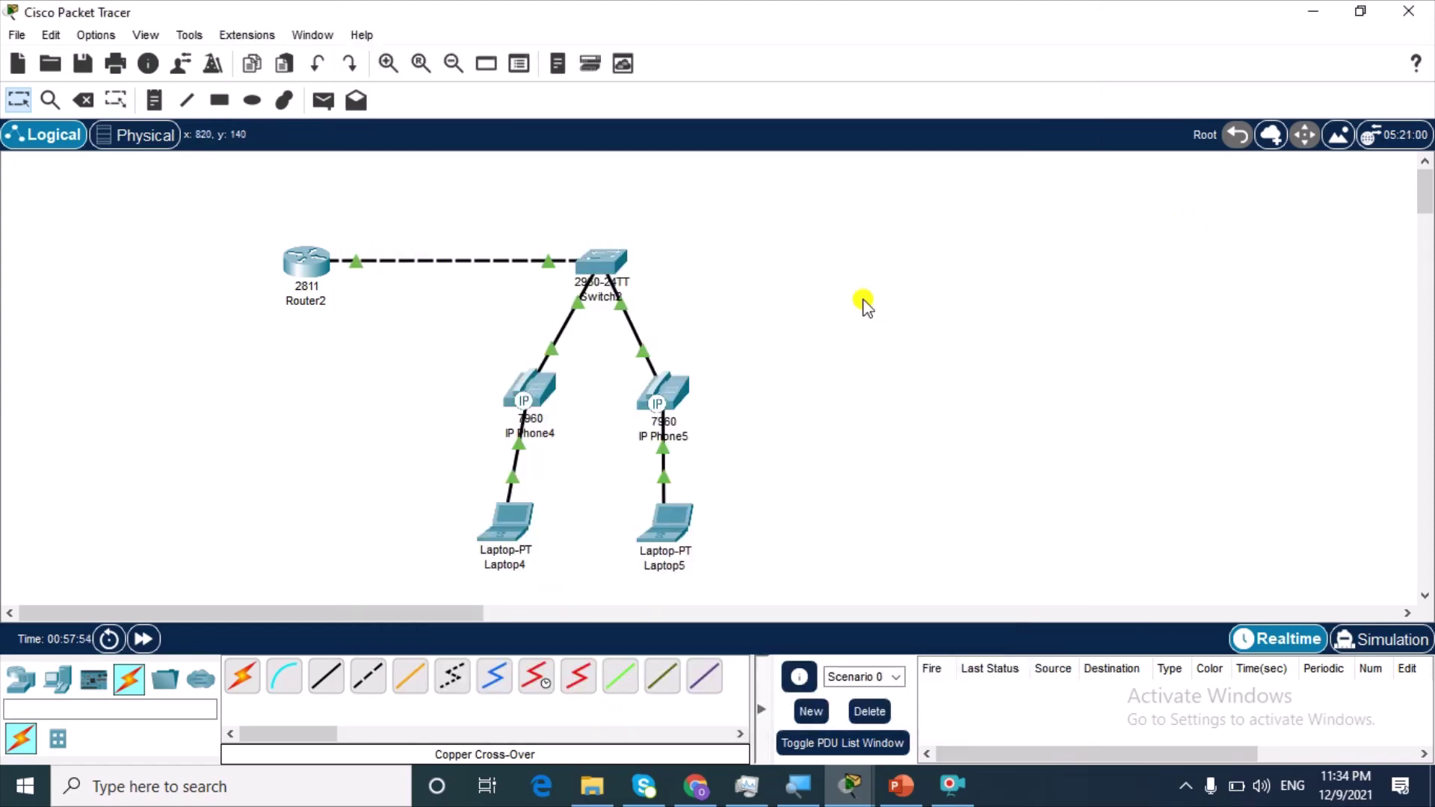
mouse_move(665, 396)
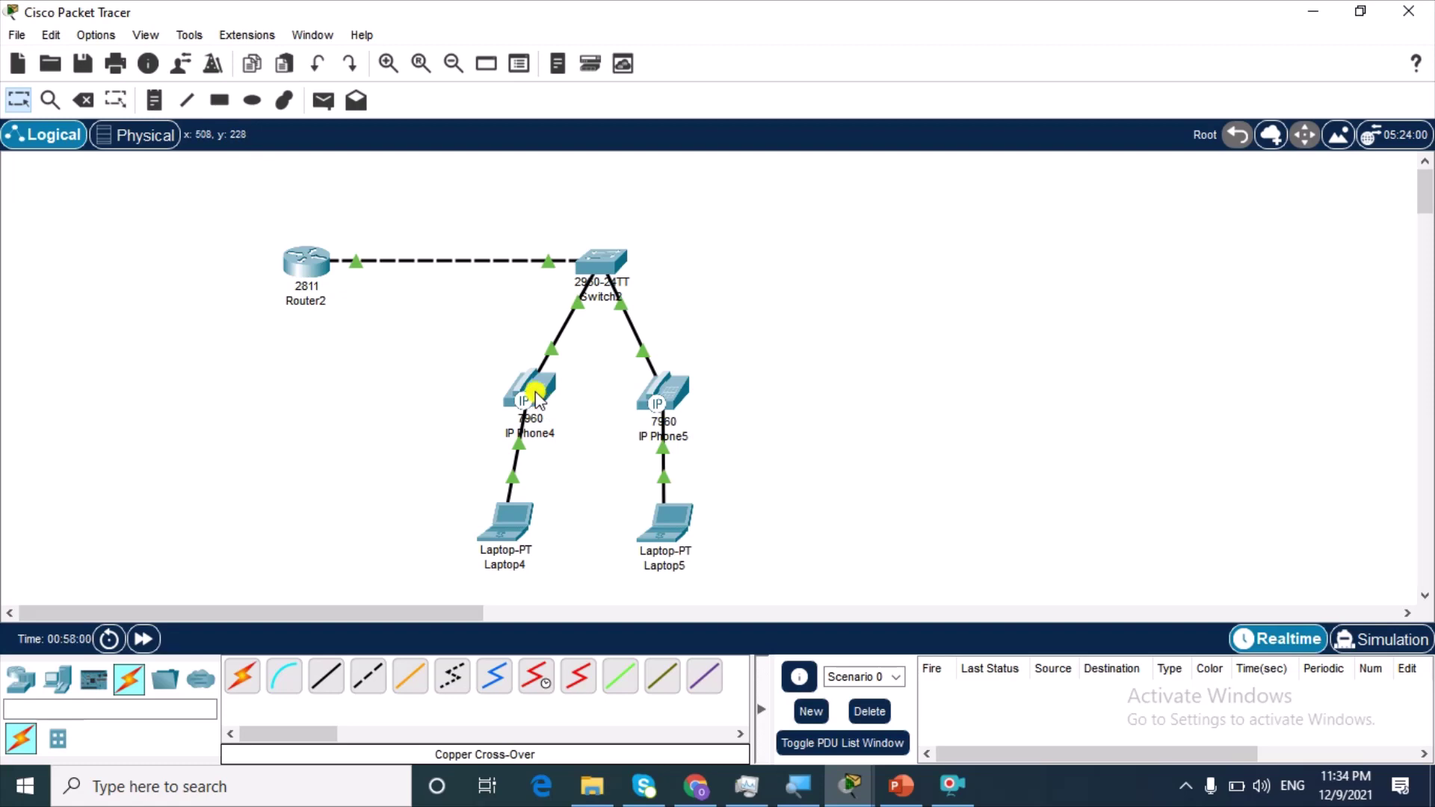
mouse_move(535, 396)
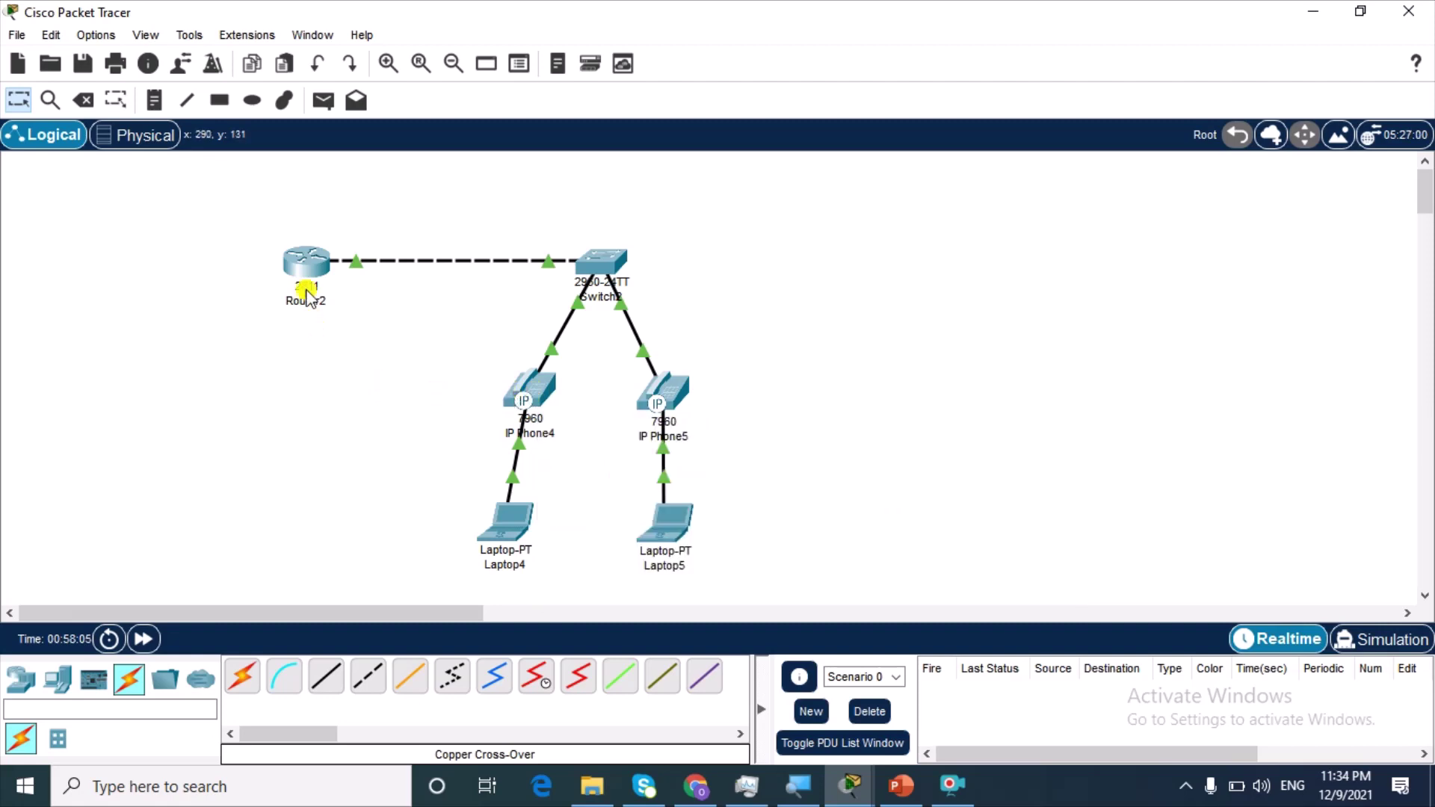
Return to Router2's command line and exit telephony-service mode to global configuration mode.
click(307, 280)
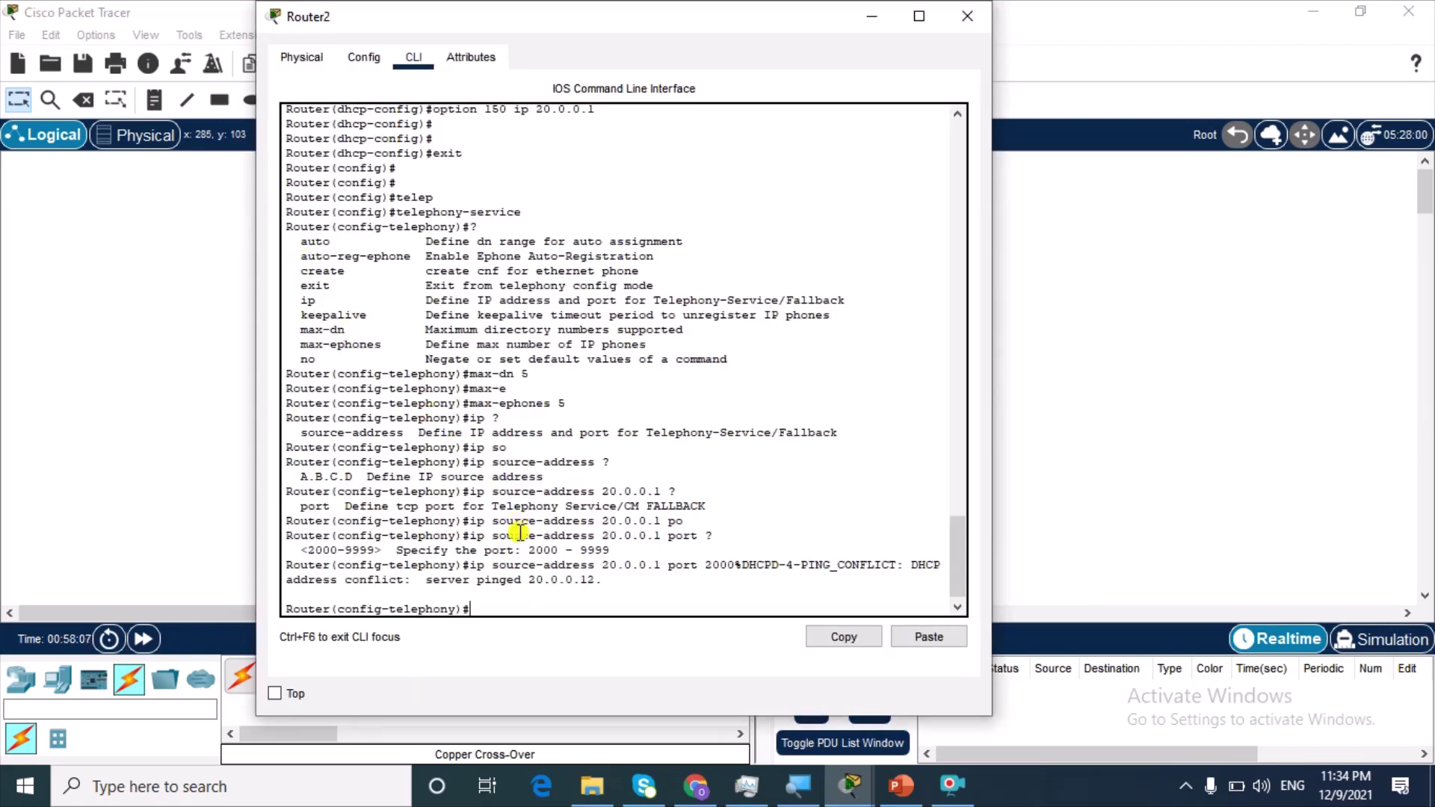
text(exit)
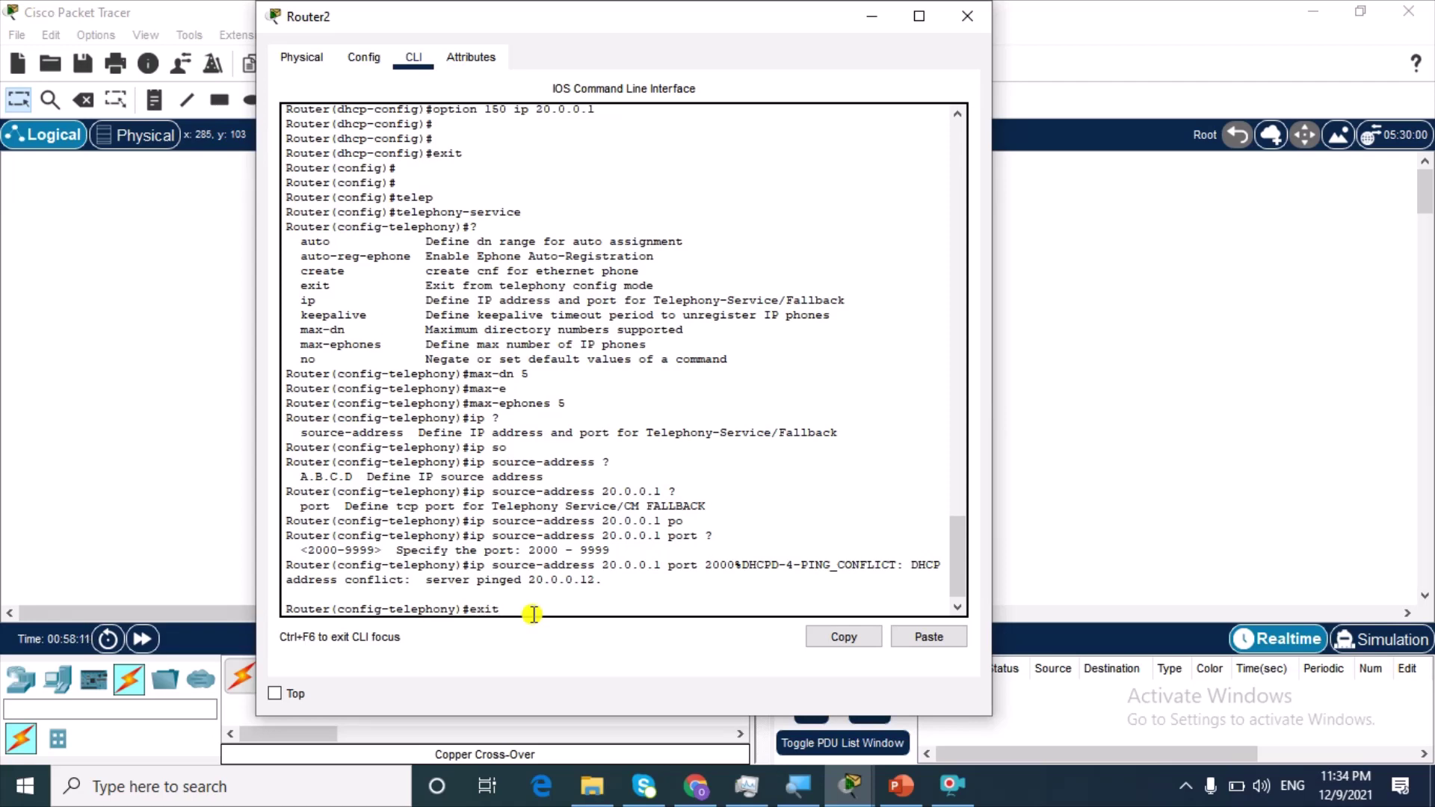
key(Return)
key(Return)
key(Return)
key(Return)
key(Return)
key(Return)
key(Return)
key(Return)
key(Return)
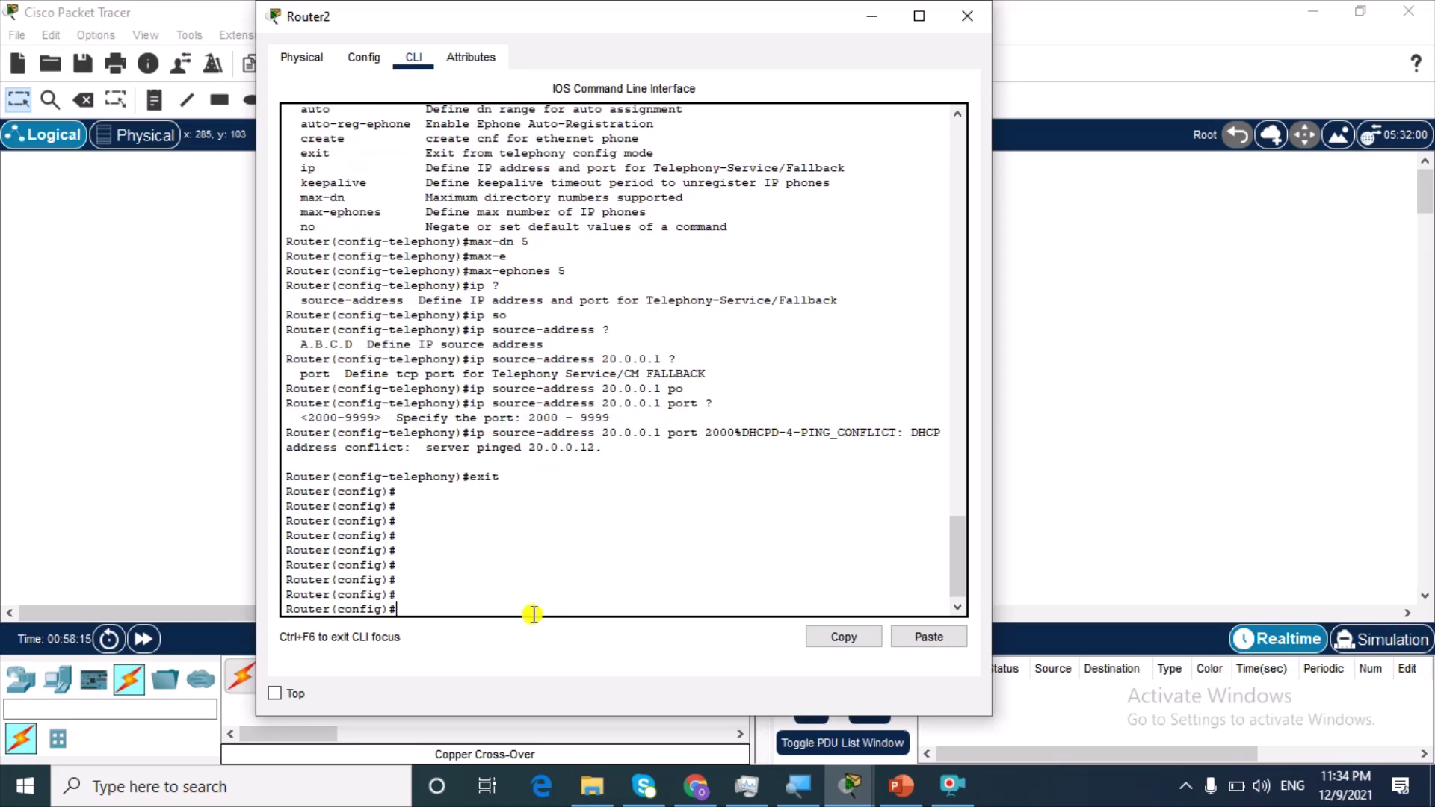
text(m)
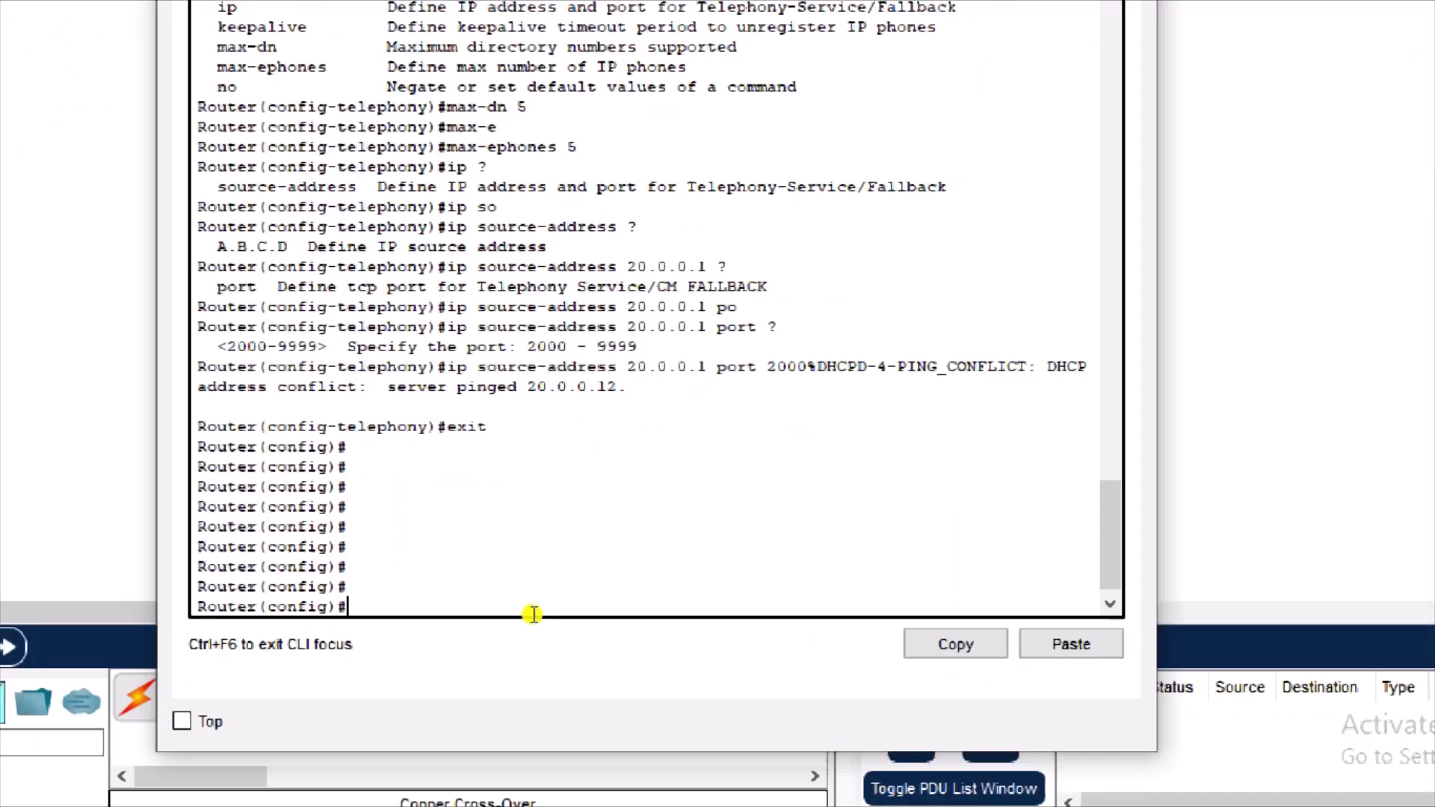
text(ma)
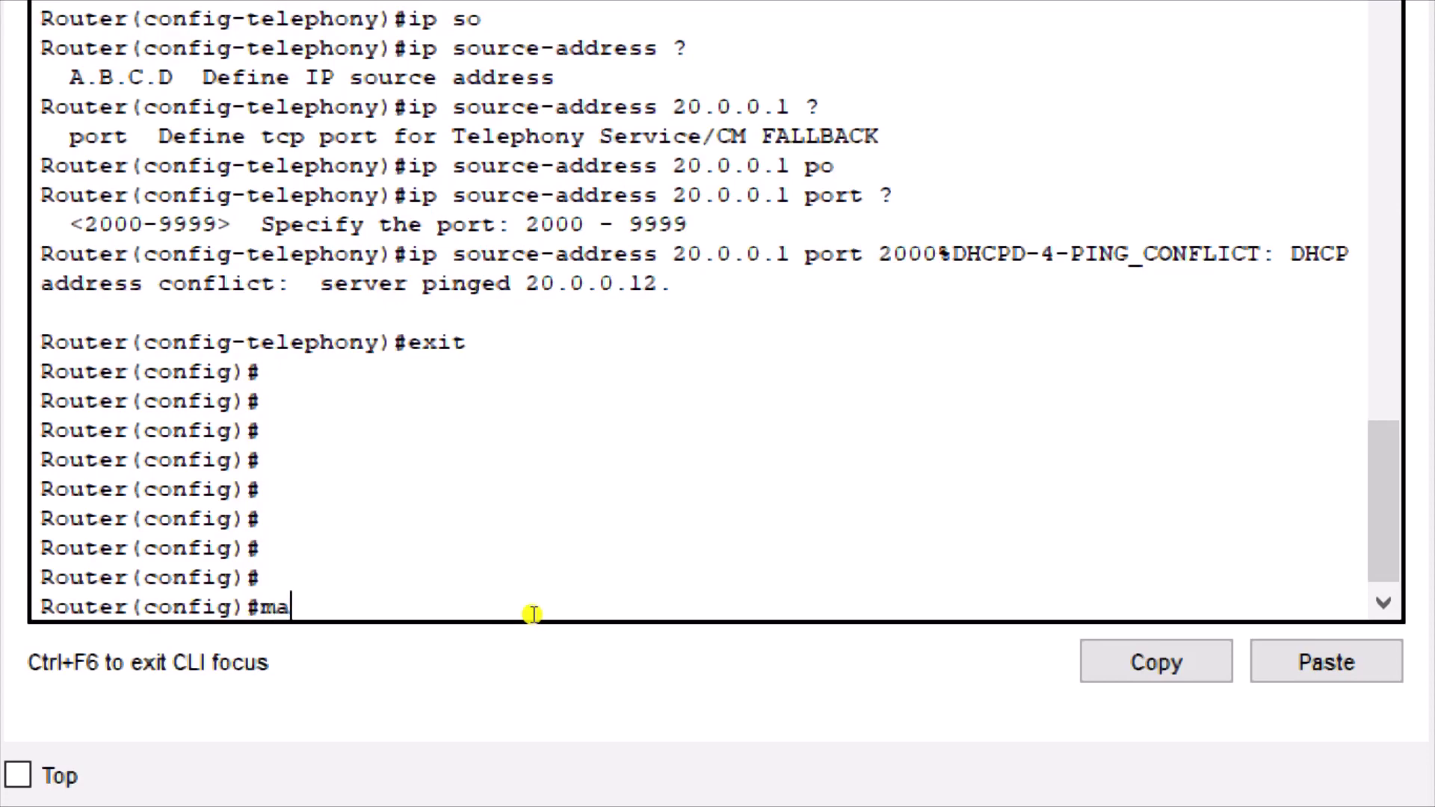
text(x-)
key(BackSpace)
key(BackSpace)
key(BackSpace)
key(BackSpace)
List all of Router2's global configuration commands and look through them for the ones that configure phones and directory numbers.
text(?)
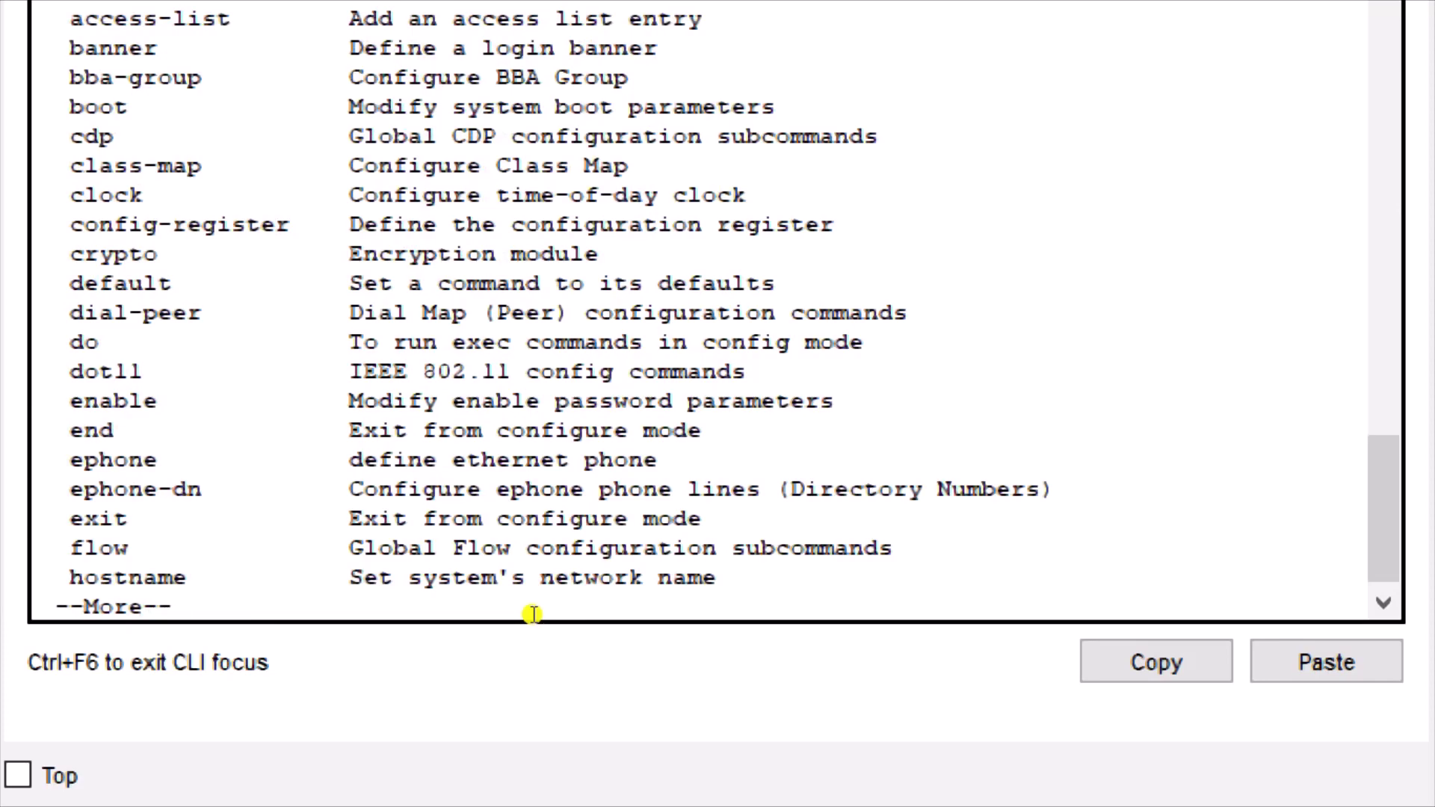
key(space)
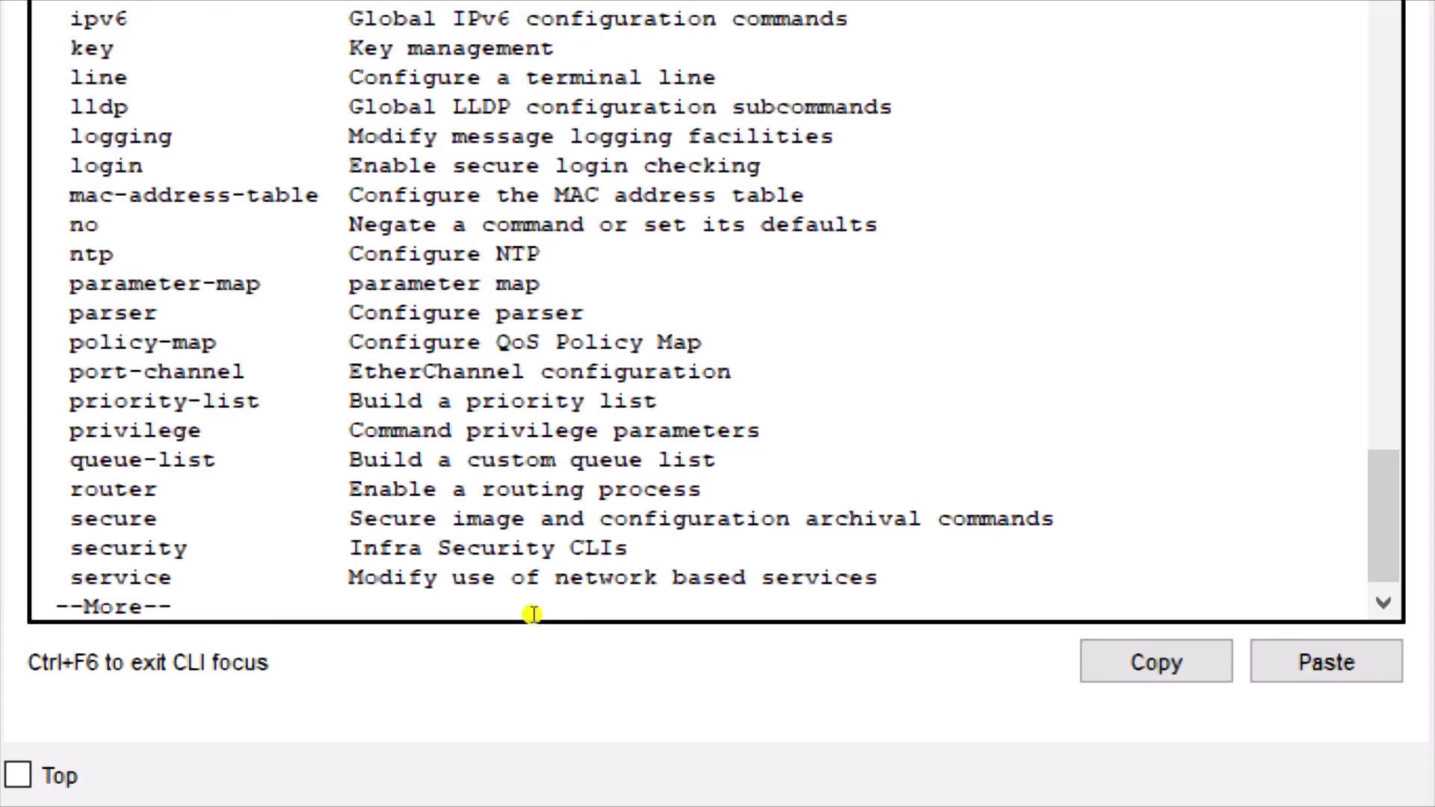
key(space)
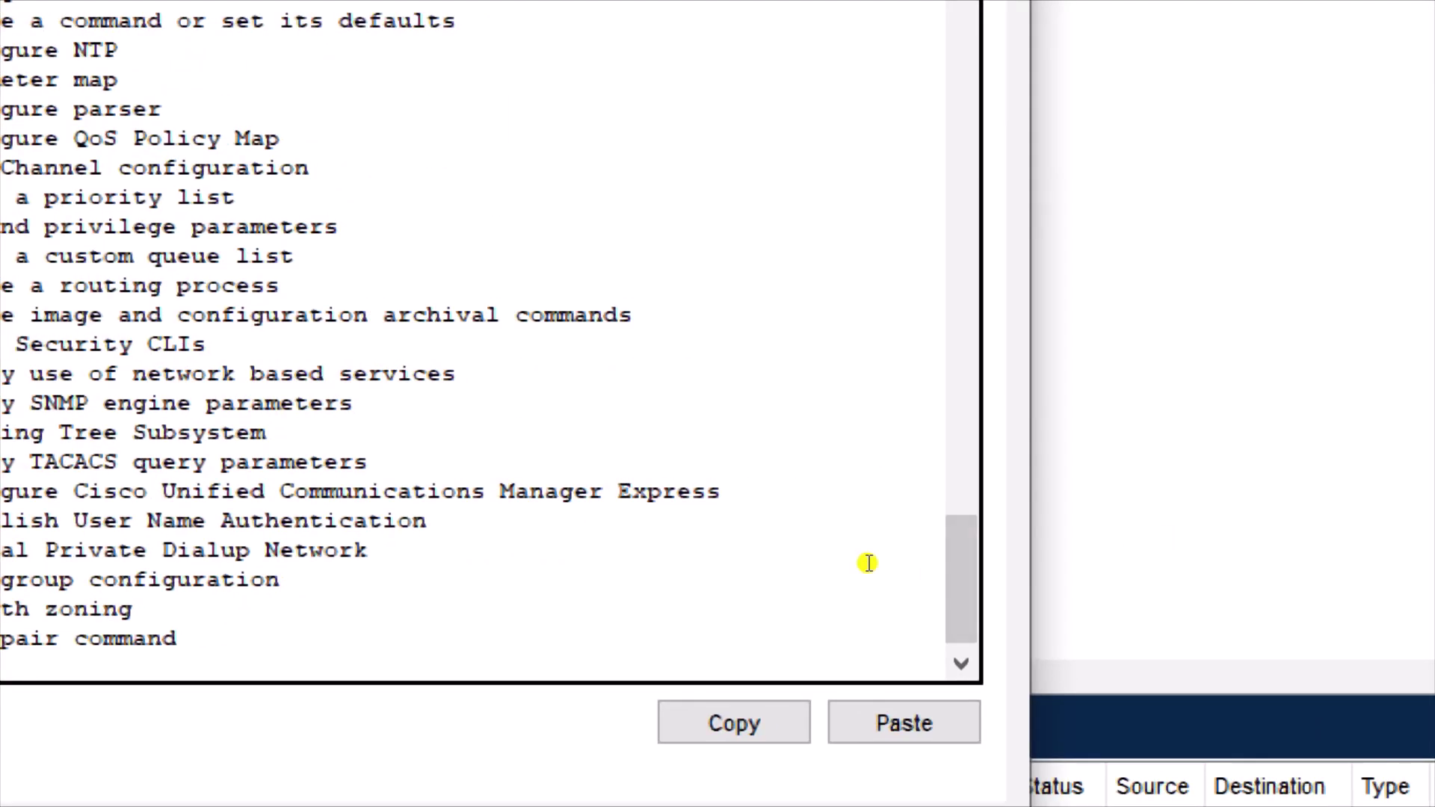
scroll(954, 566, up, 1)
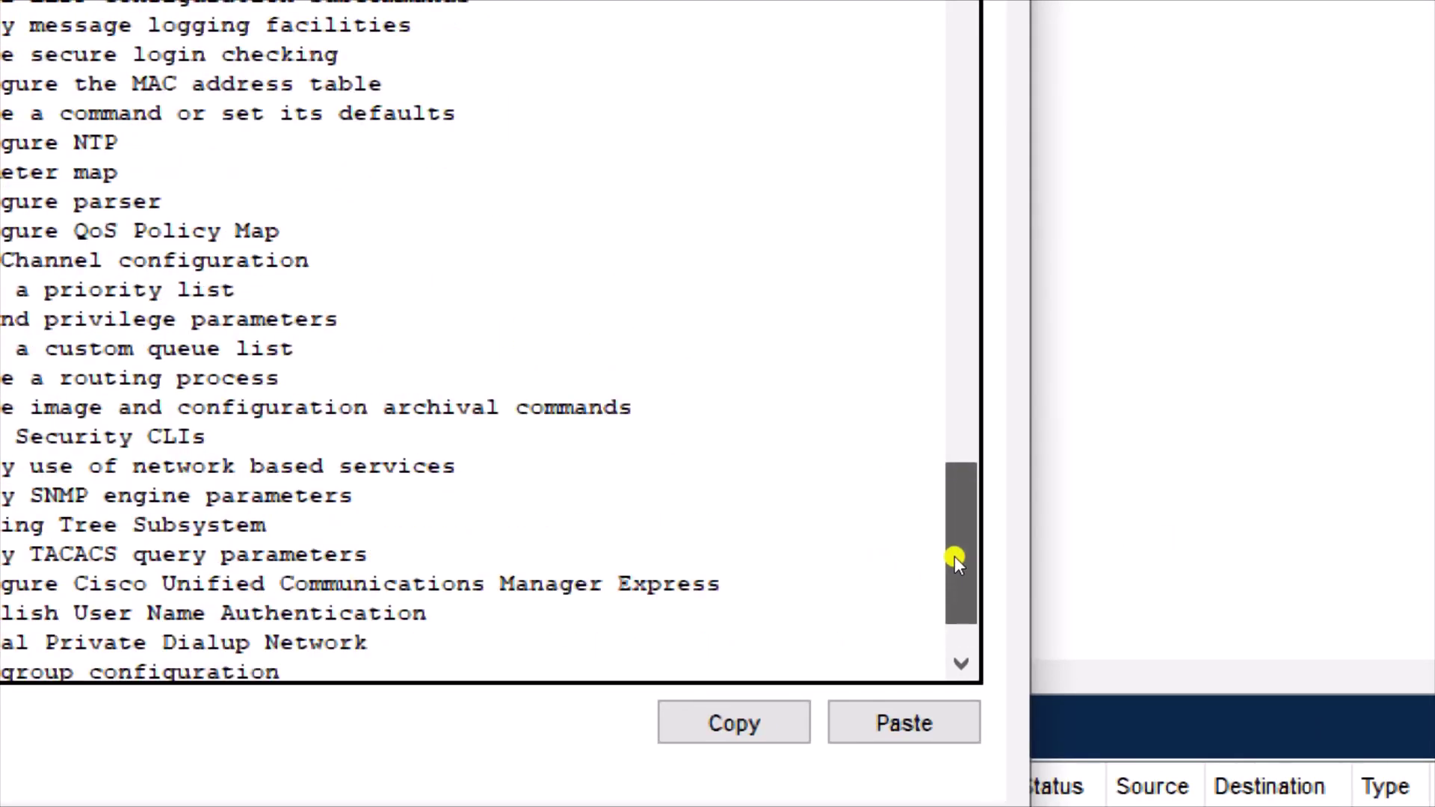
scroll(954, 556, up, 10)
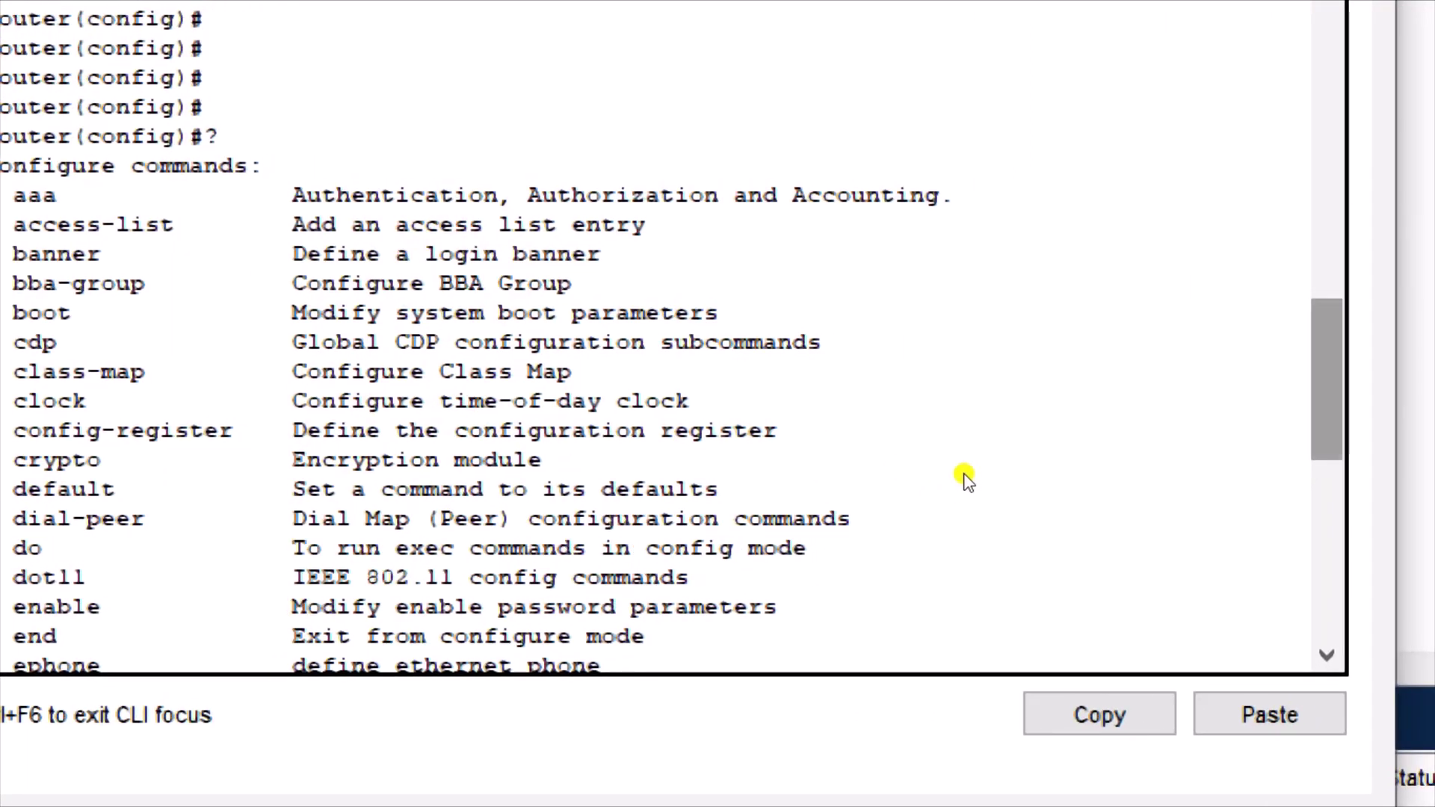
scroll(966, 482, down, 1)
scroll(966, 485, down, 10)
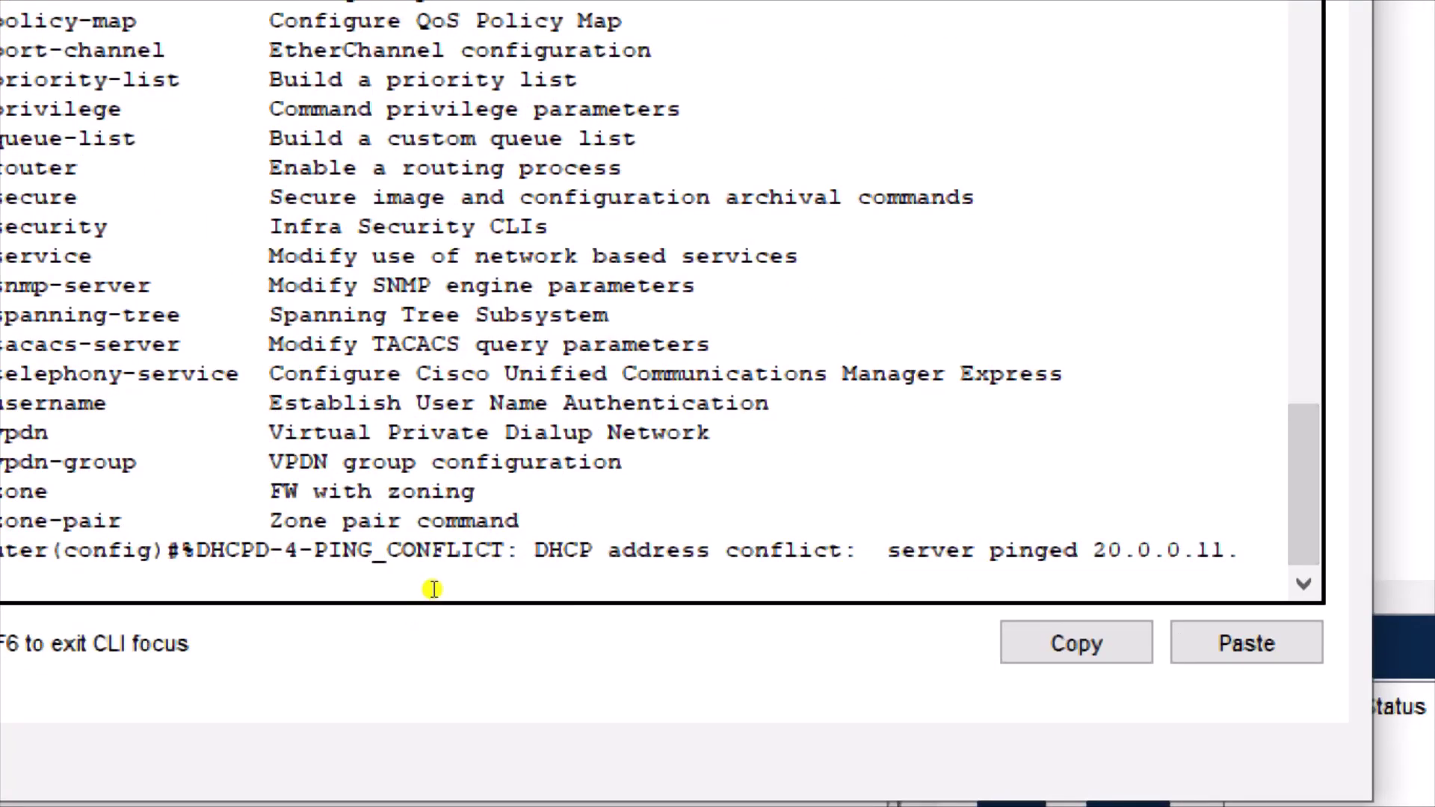
key(Return)
key(Return)
key(Return)
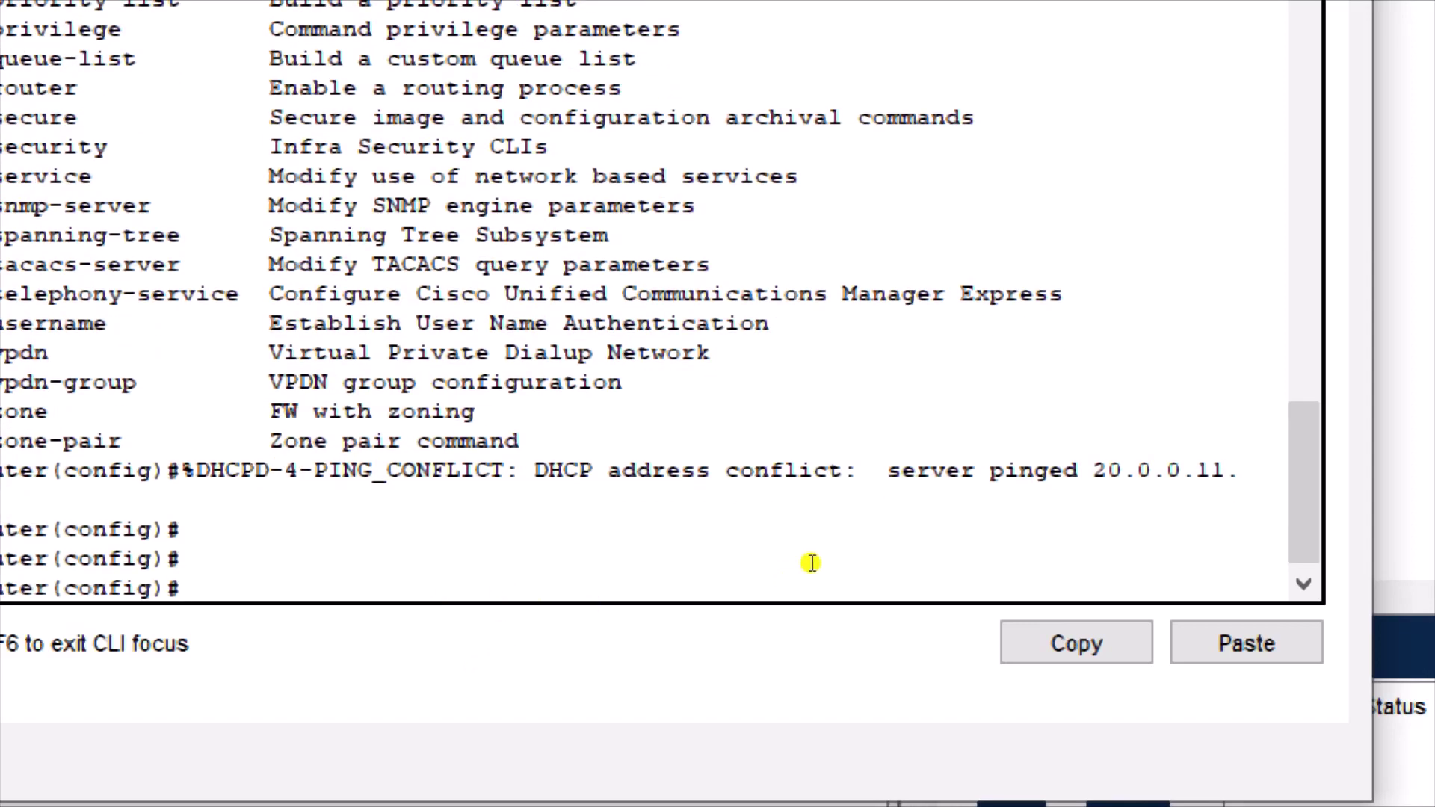
scroll(963, 586, up, 7)
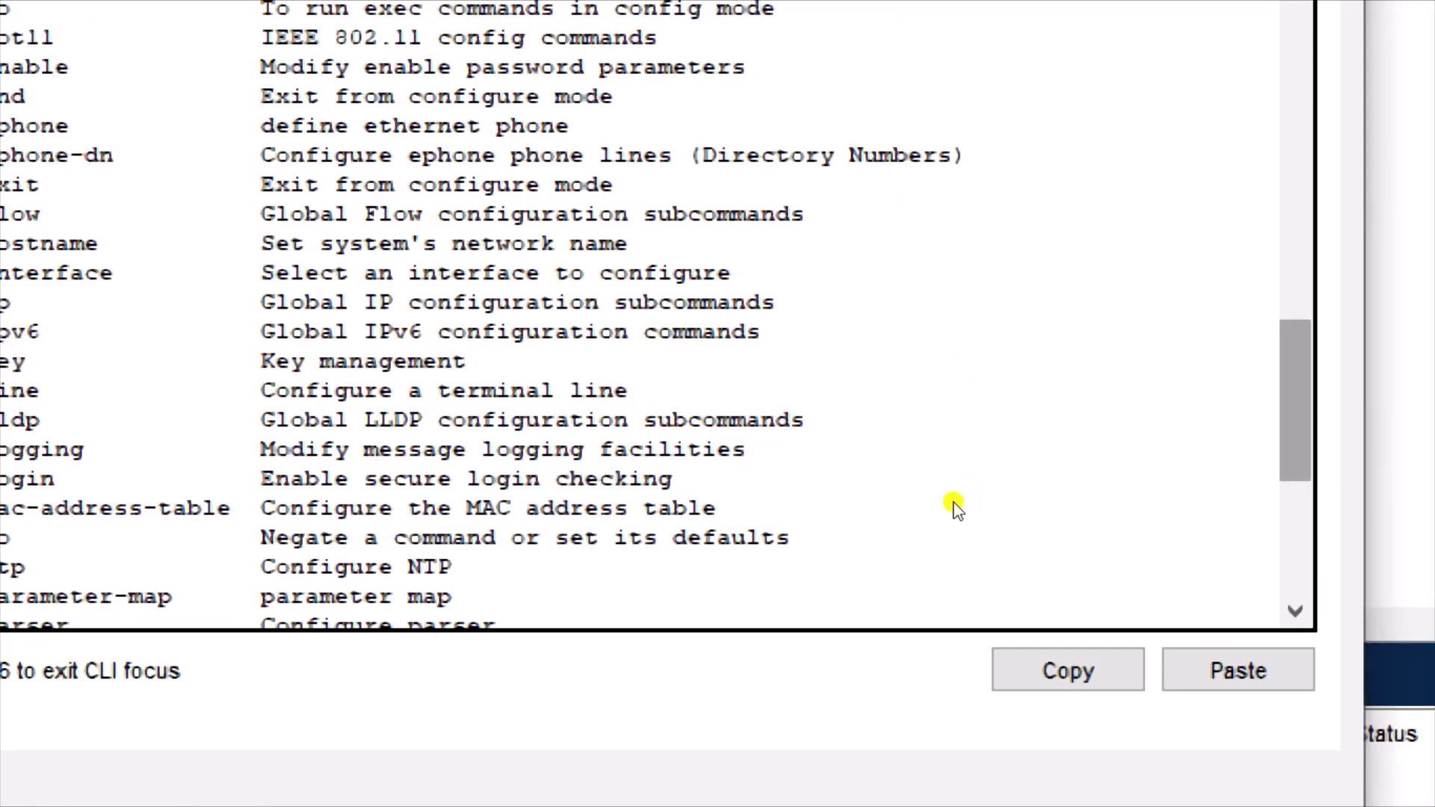
Look up which tag values Router2's ephone-dn command accepts in global configuration mode.
scroll(961, 511, down, 1)
key(Return)
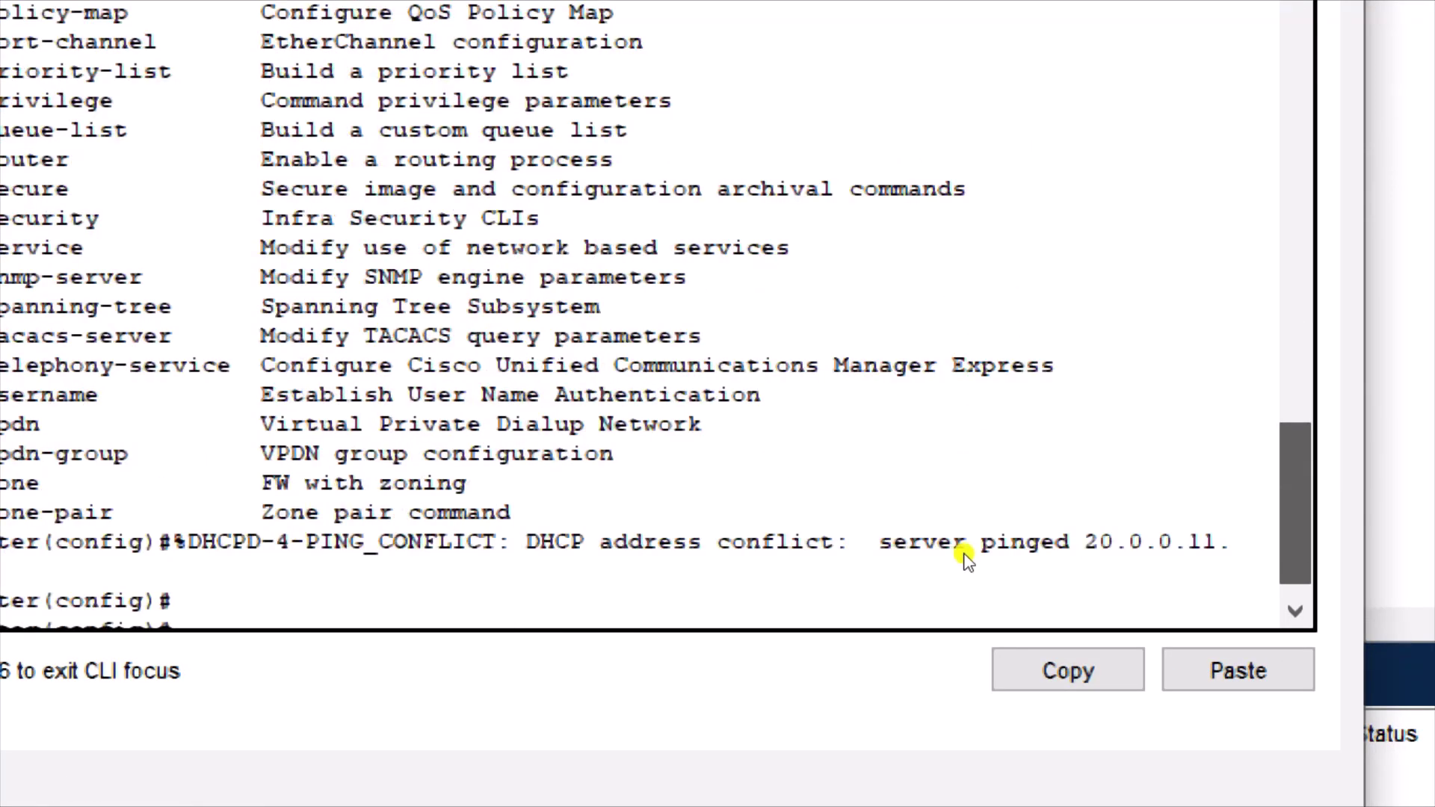
key(Return)
key(Return)
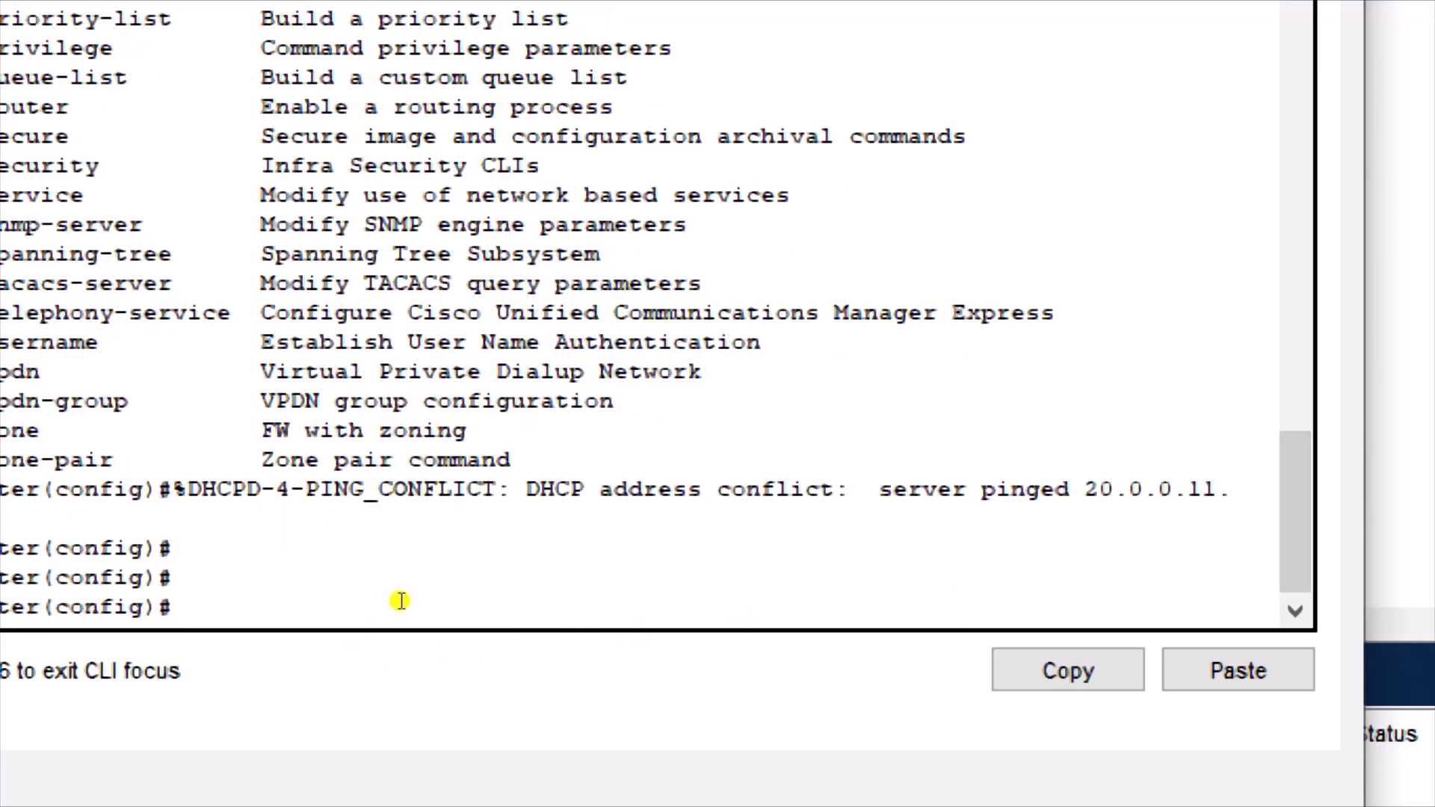
text(ep)
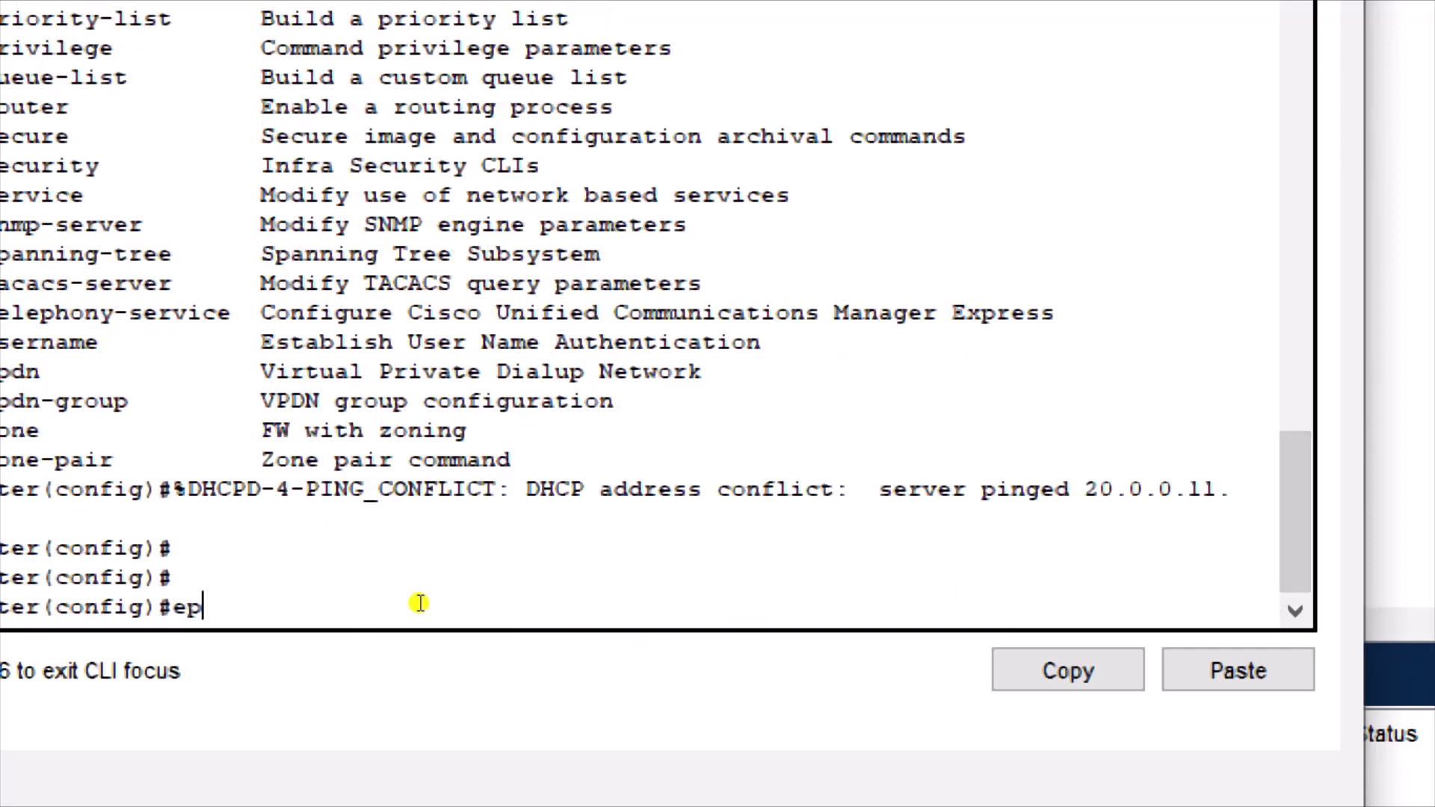
text(hone-dn)
key(Return)
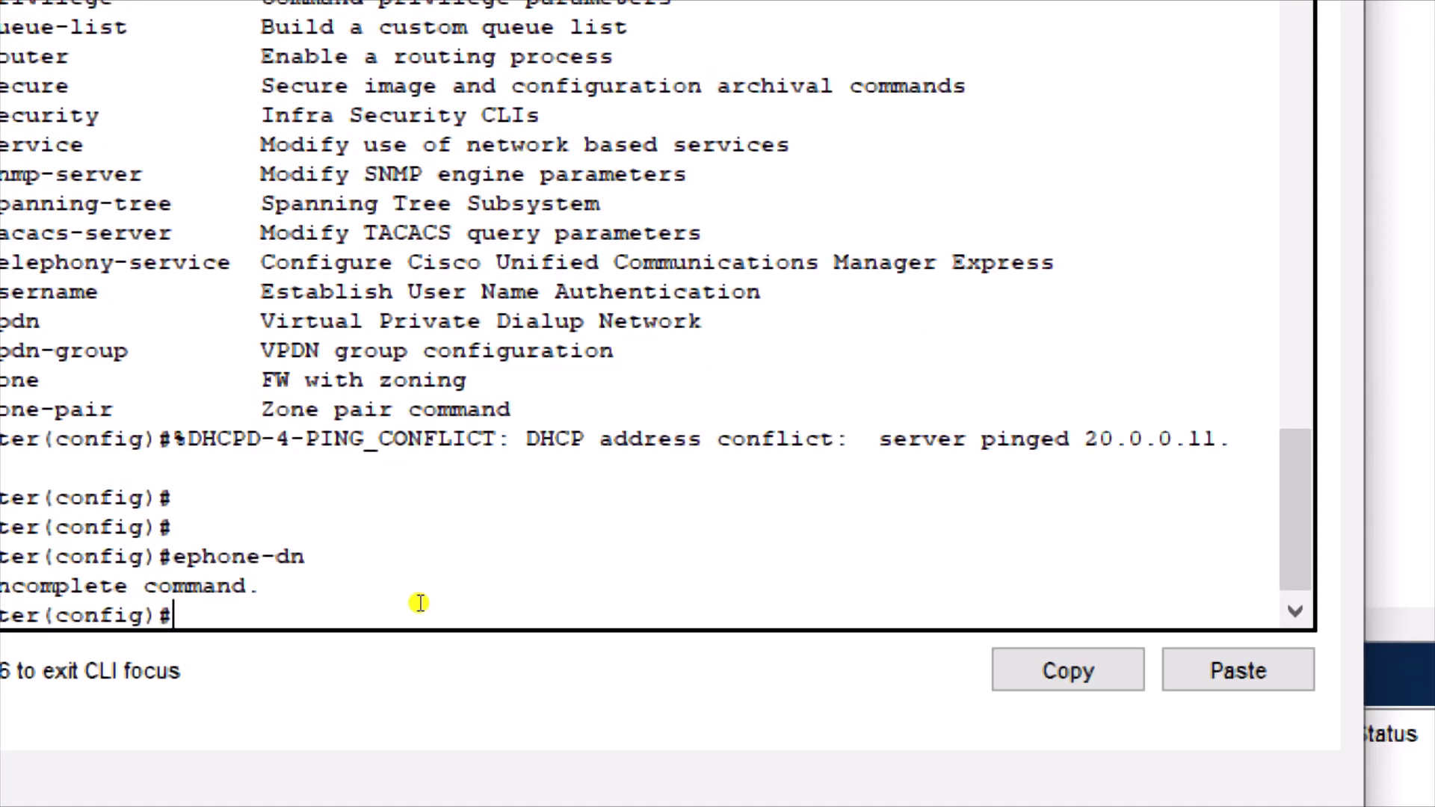
key(Up)
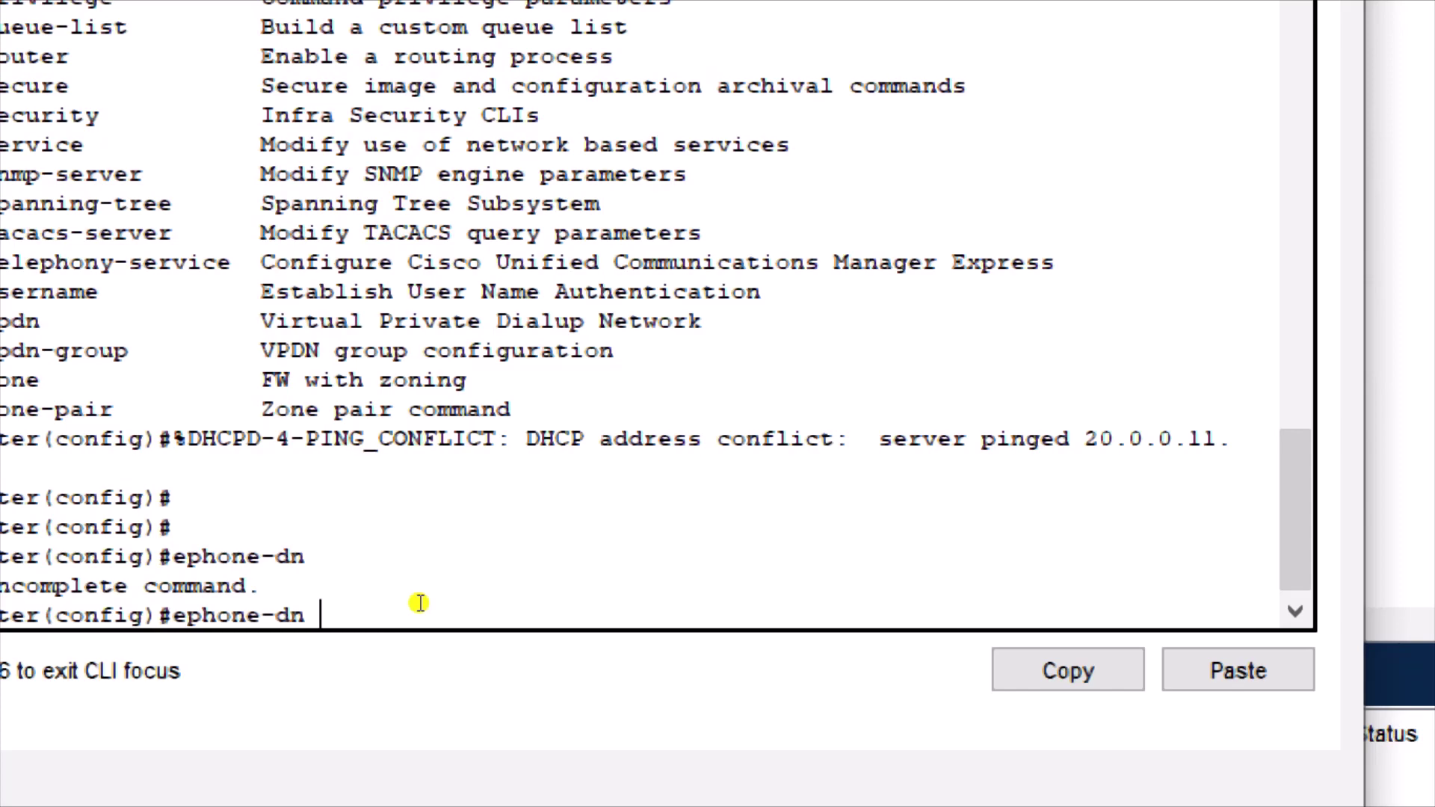
text(?)
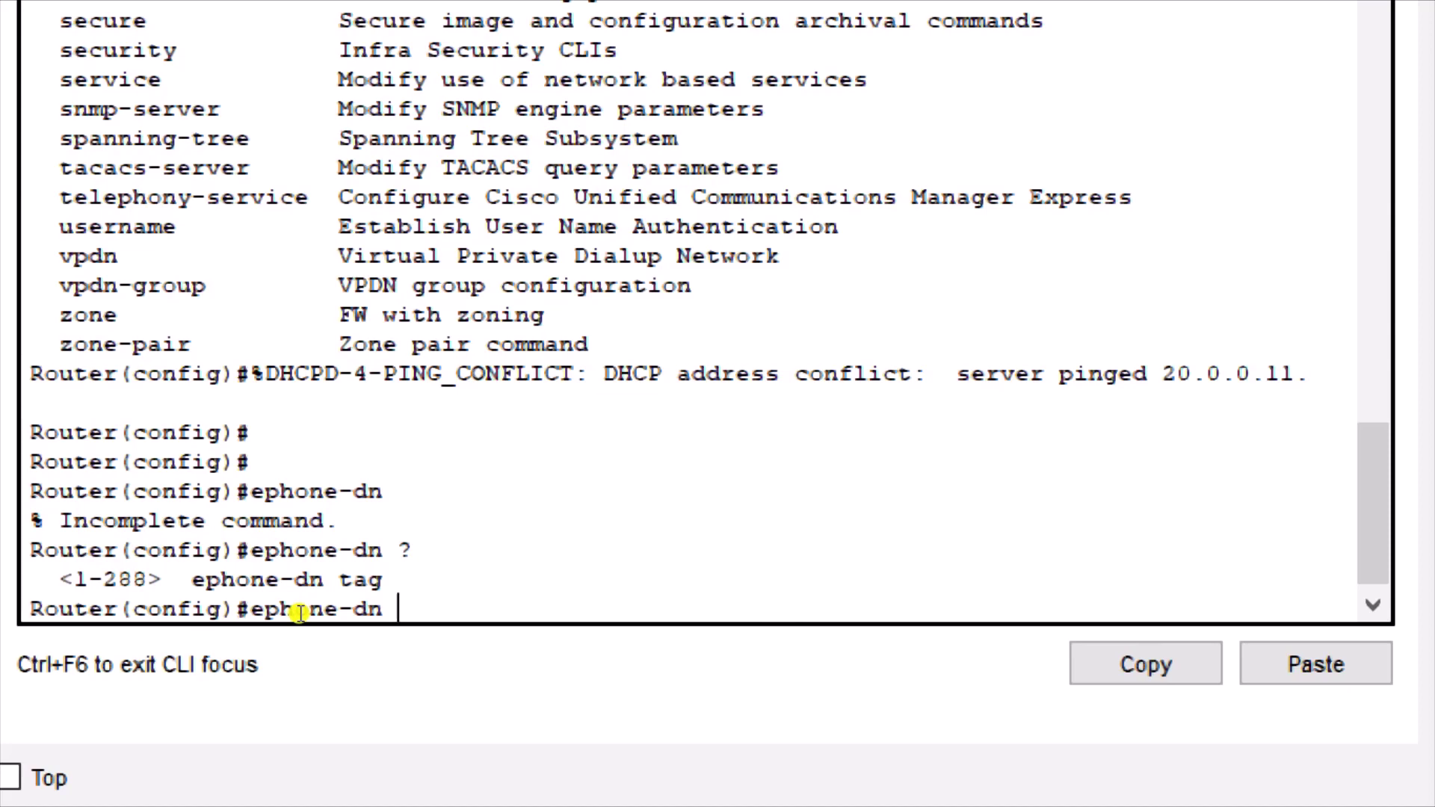
Create directory number entry ephone-dn 1 on Router2 and assign it the number 1000.
text(1)
key(Return)
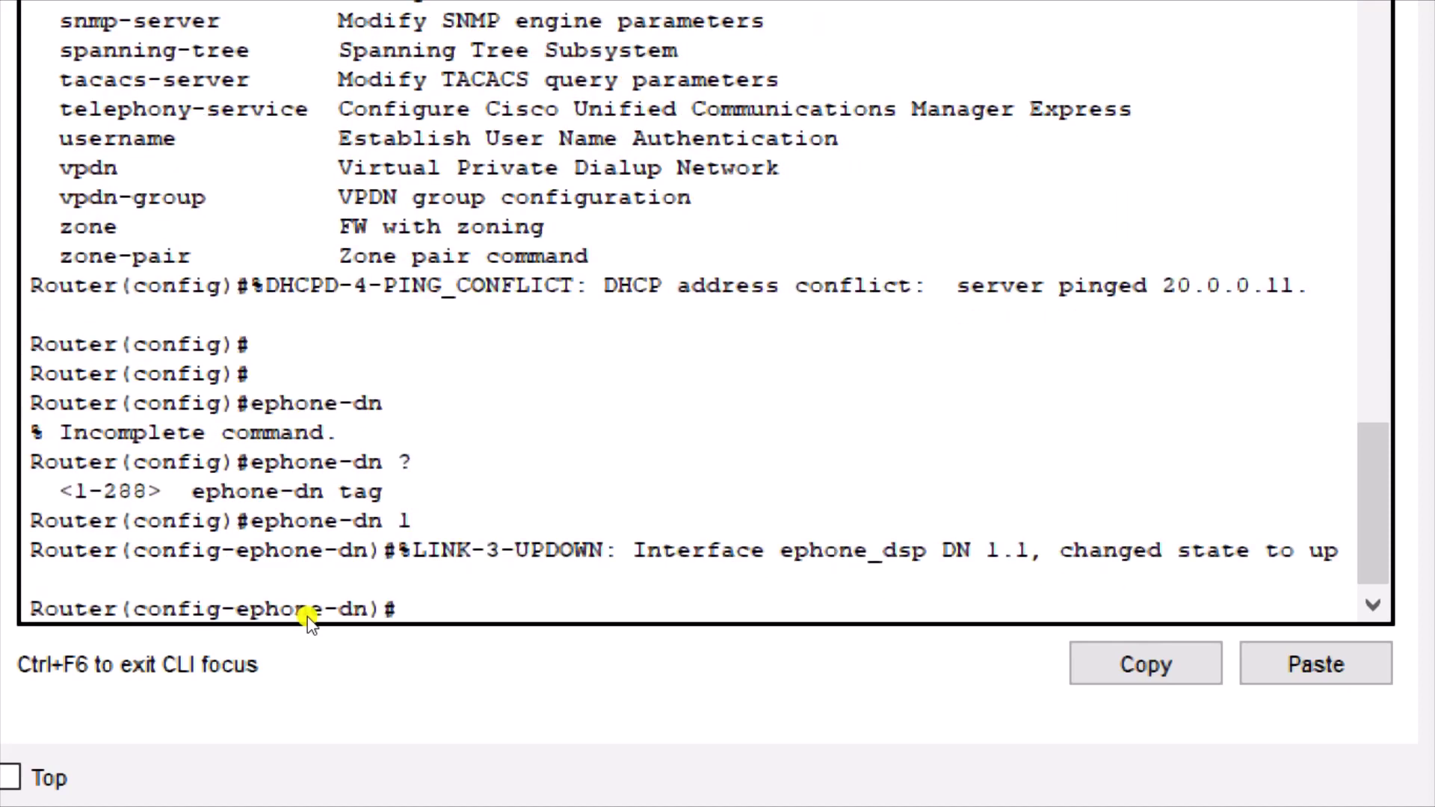
text(nu)
key(Tab)
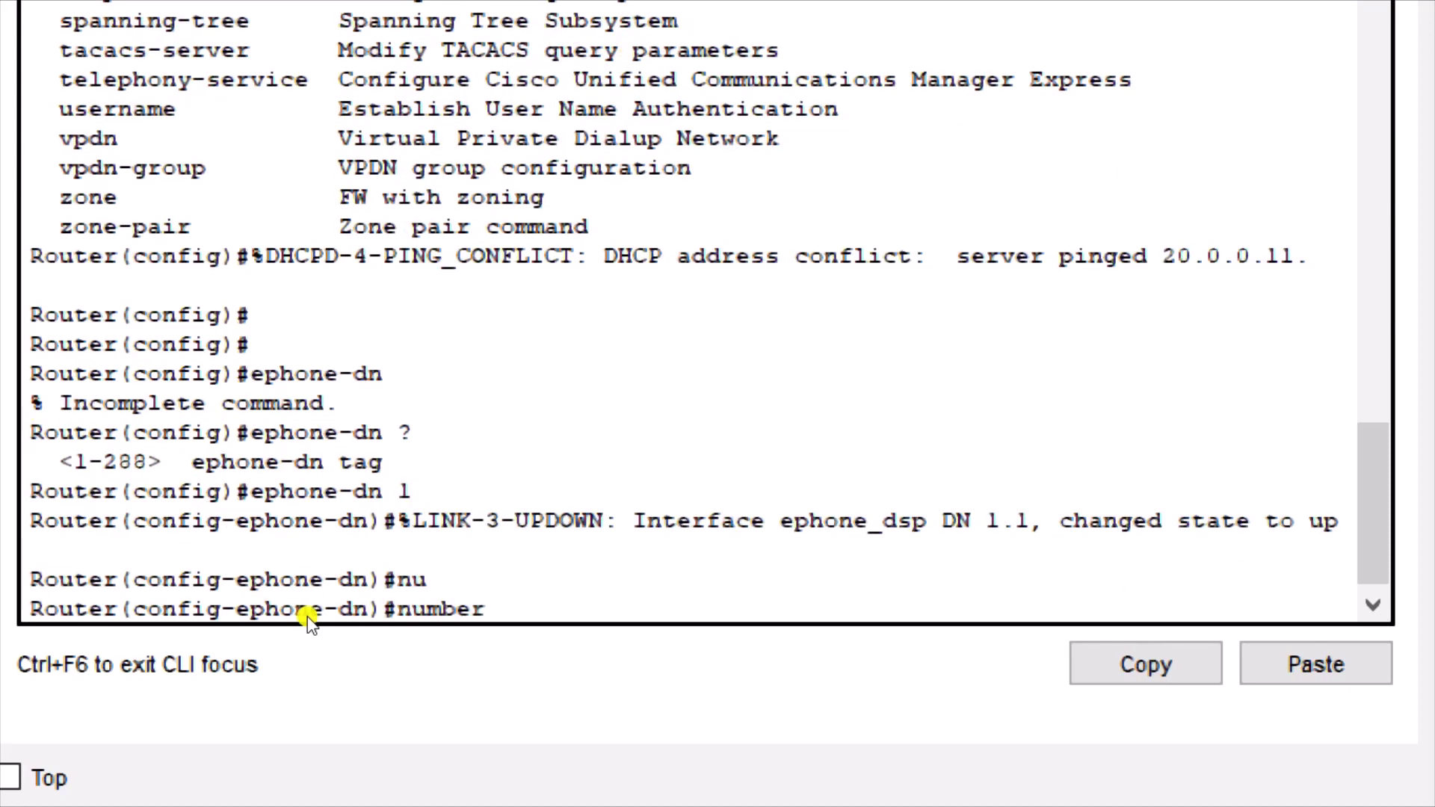
text(1000)
key(Return)
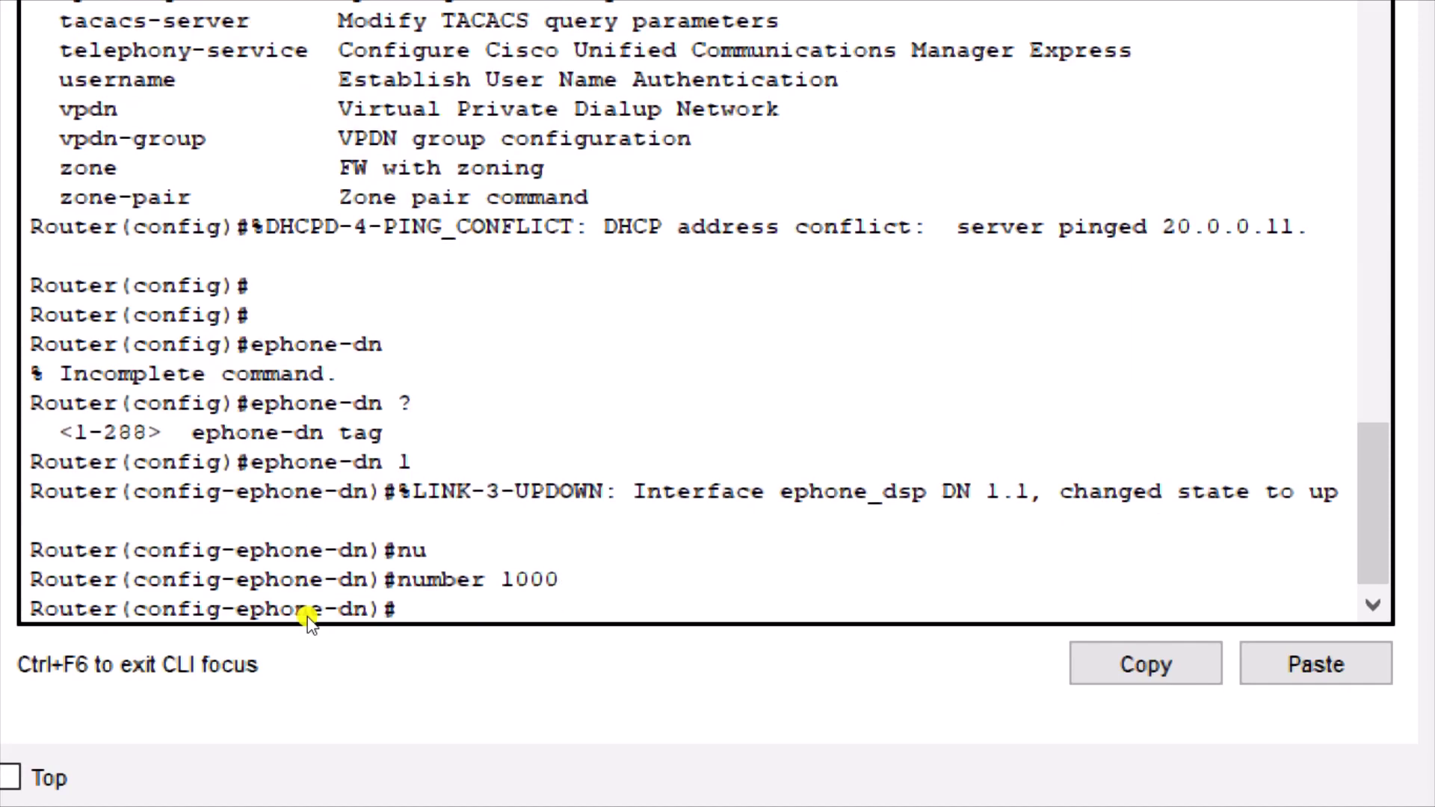
Create ephone-dn 2 and assign it the number 1001.
key(Up)
key(Up)
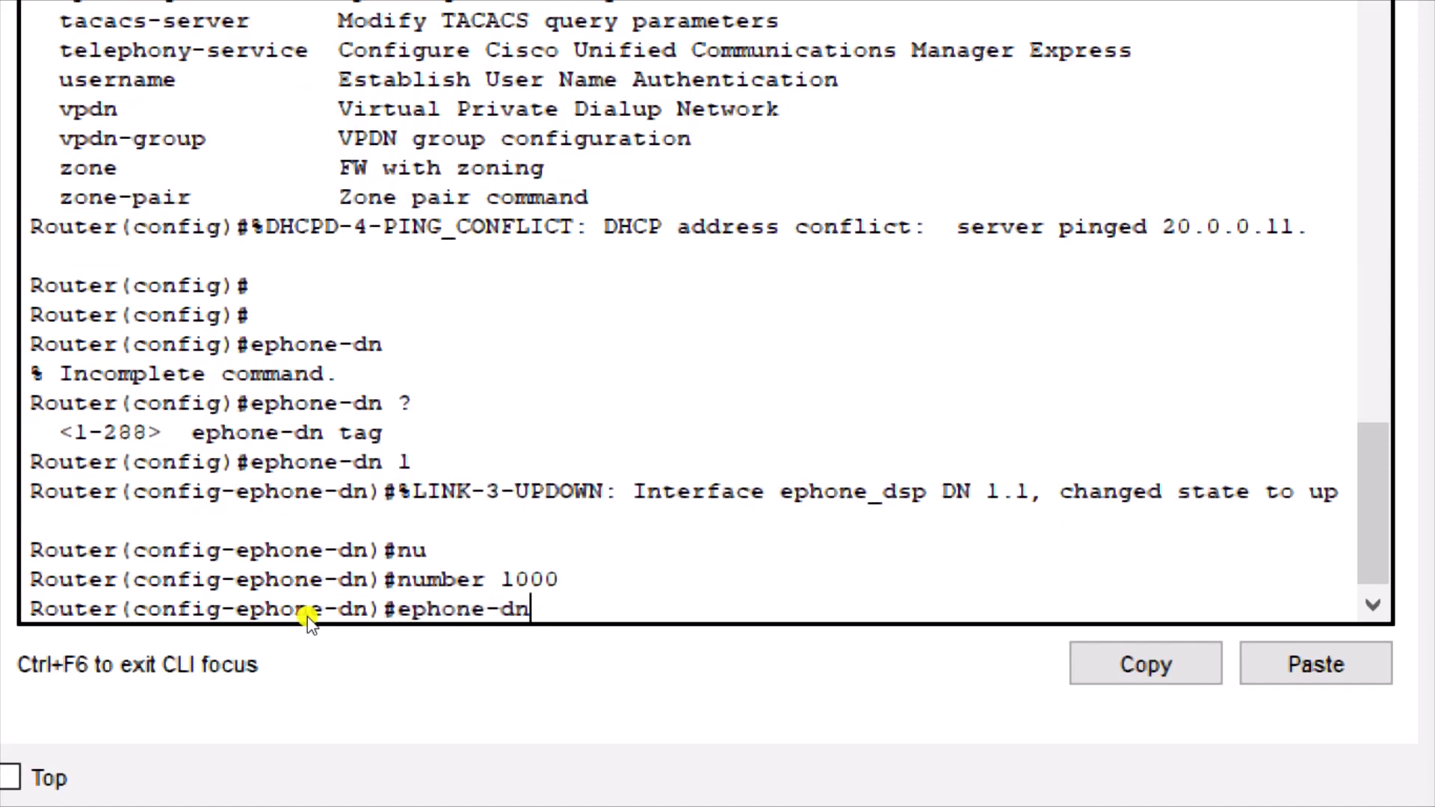
text(1)
key(BackSpace)
text(2)
key(Return)
key(Up)
key(Up)
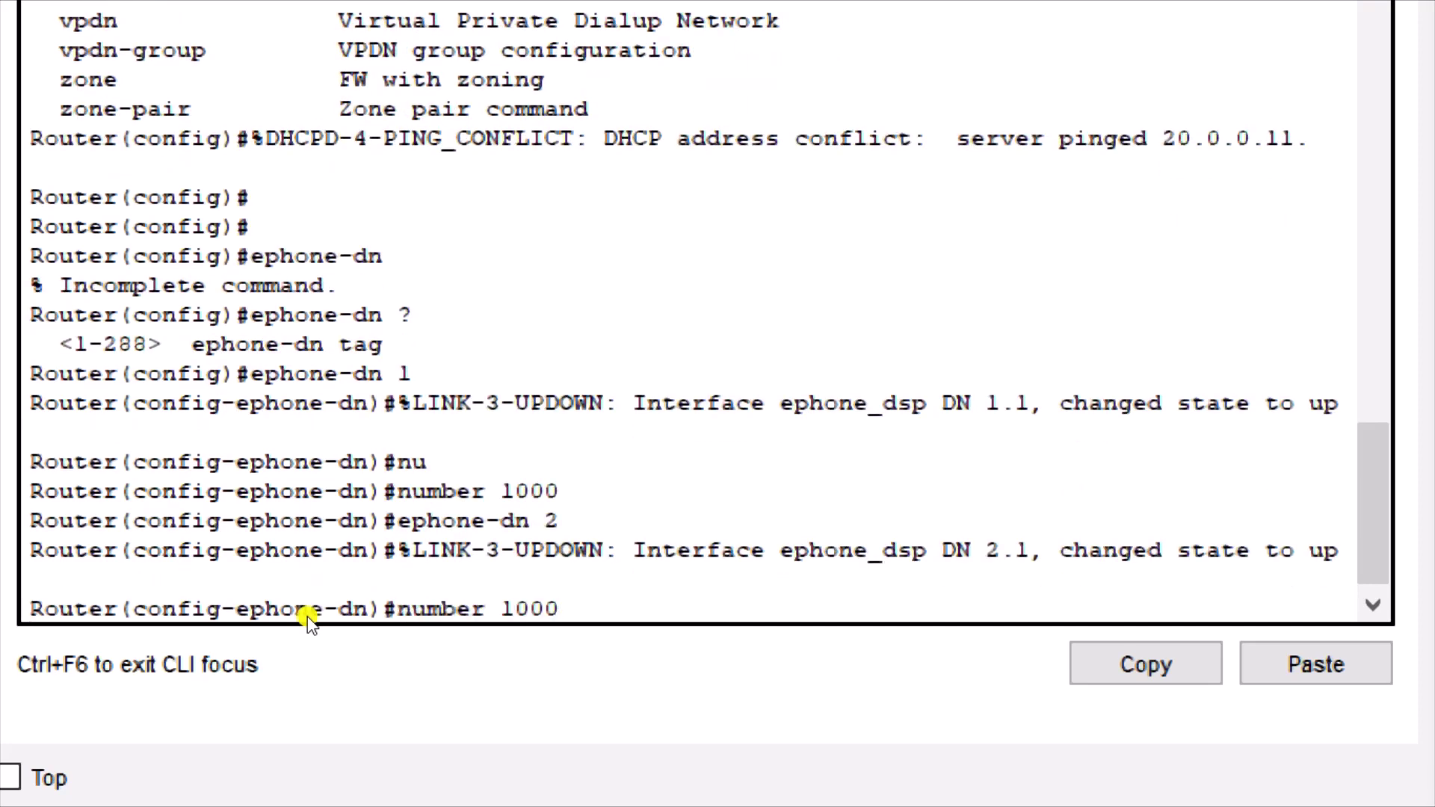
key(BackSpace)
text(1)
key(Return)
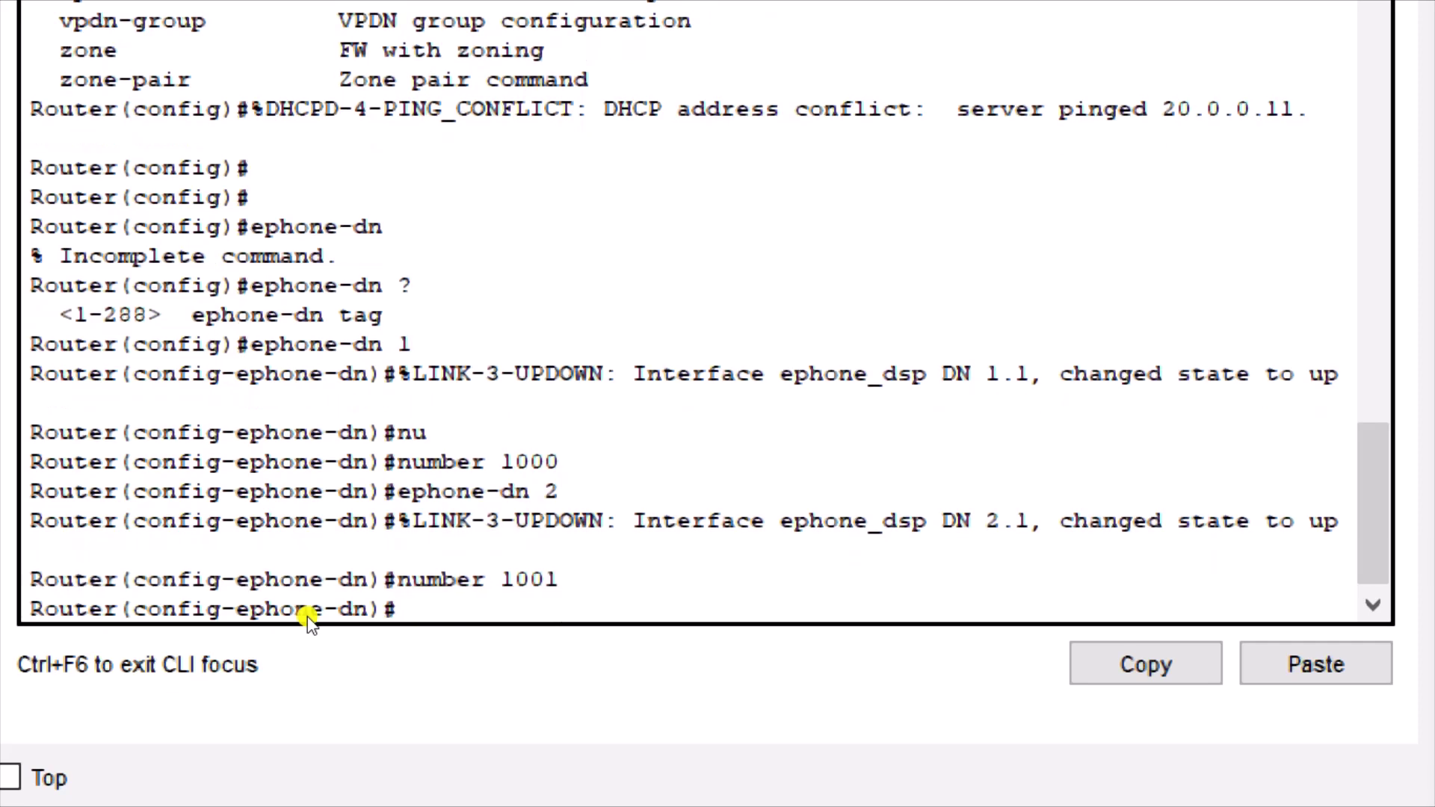
Create ephone-dn 3 and assign it the number 1002.
key(Up)
key(Up)
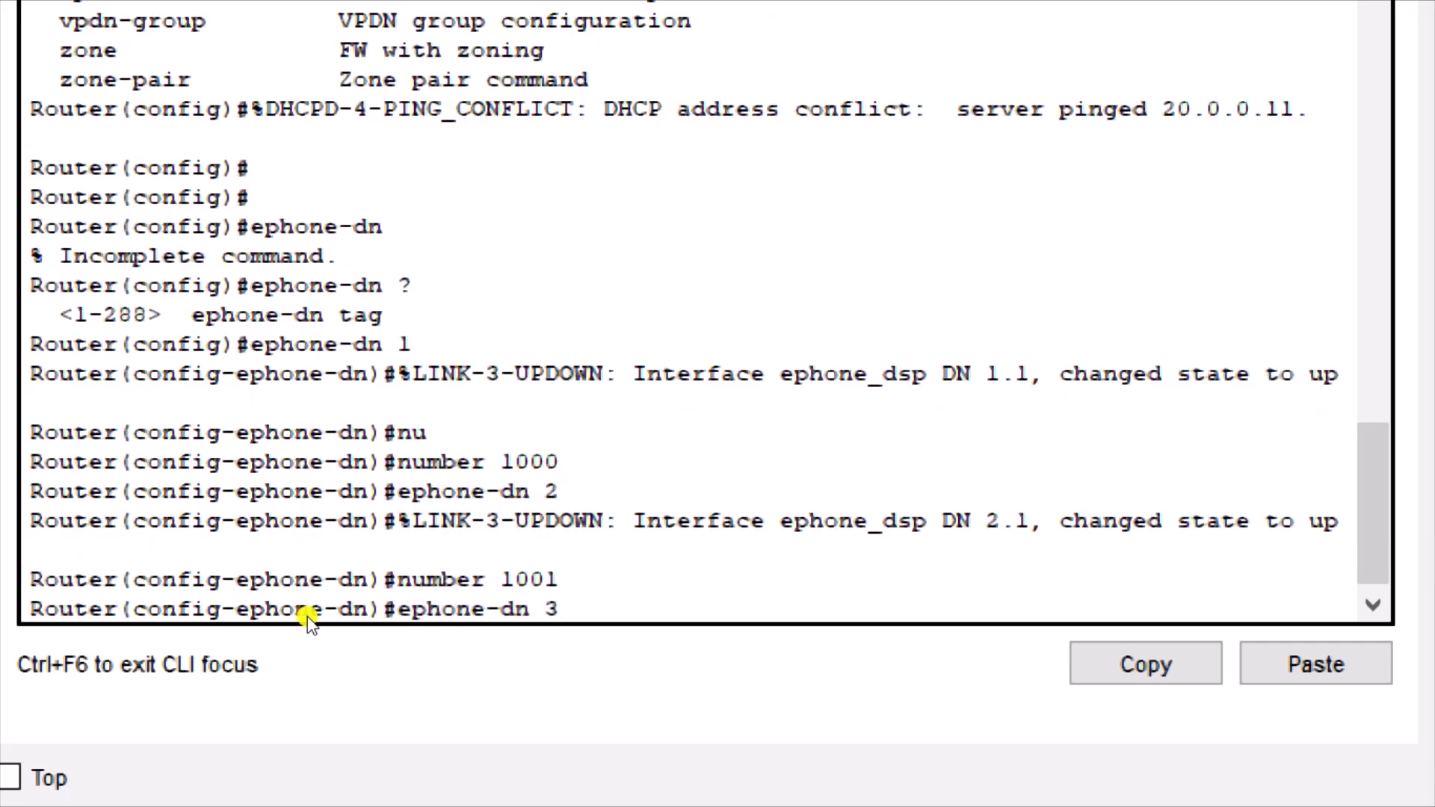
key(Return)
key(Up)
key(Up)
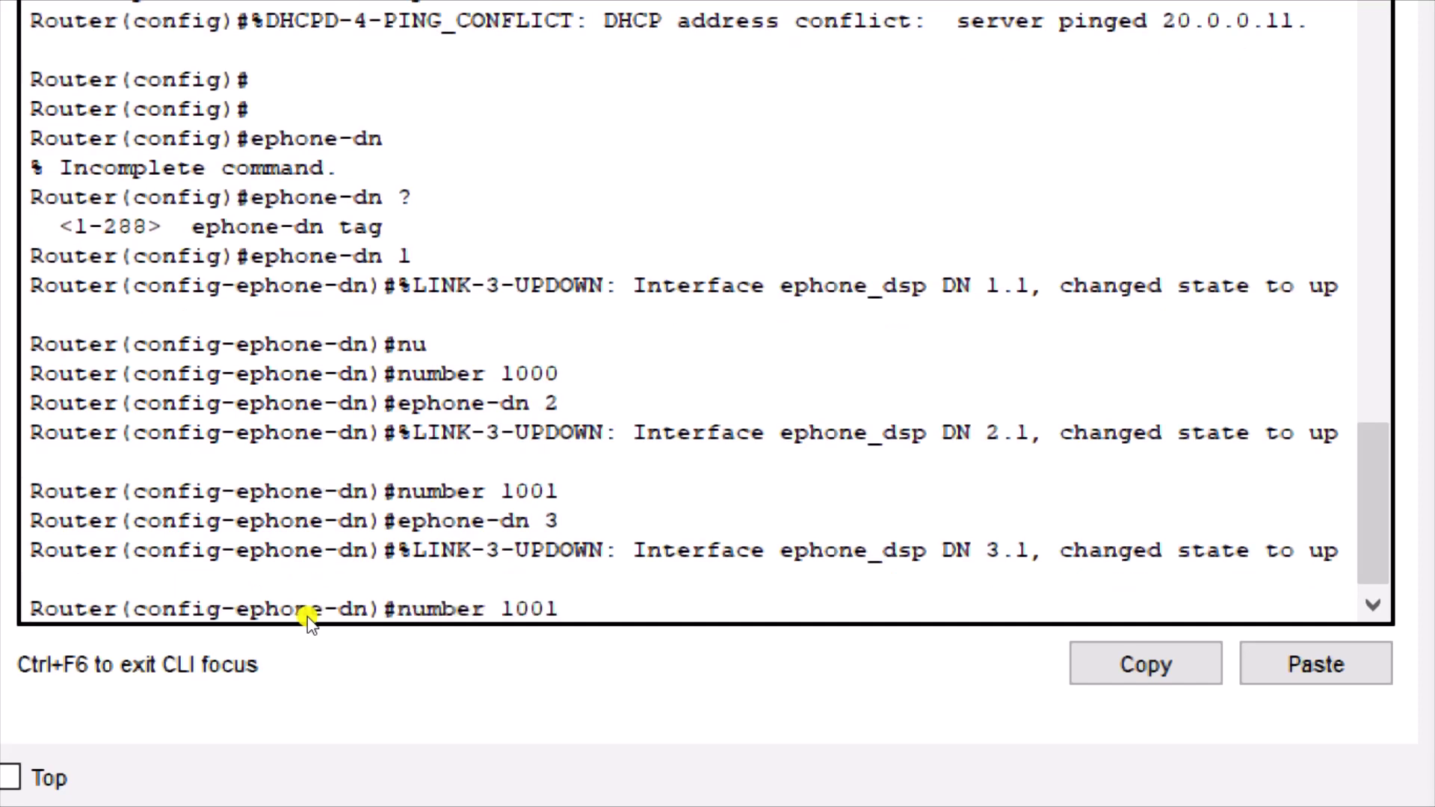
key(Return)
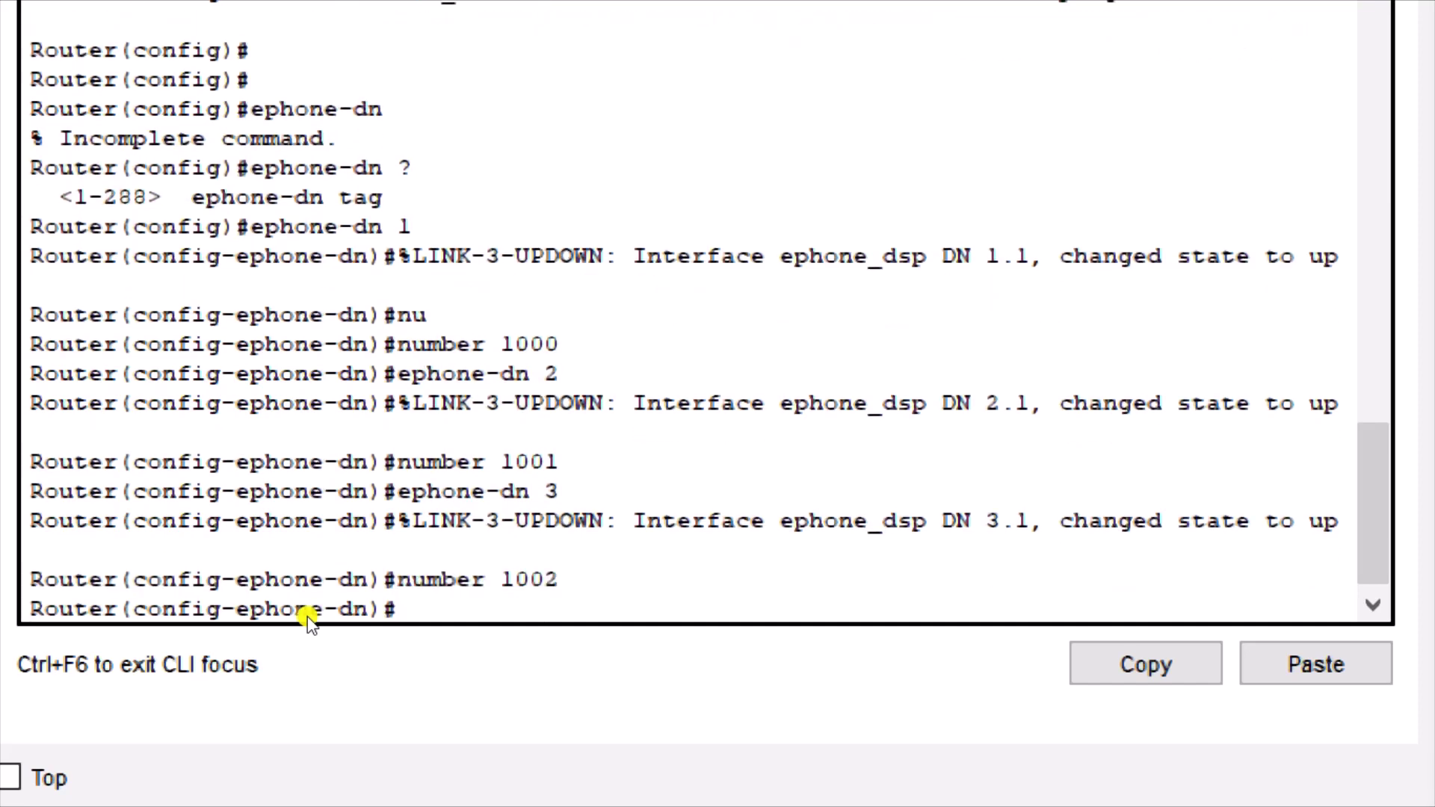
Create ephone-dn 4 and assign it the number 1003.
key(Up)
key(Up)
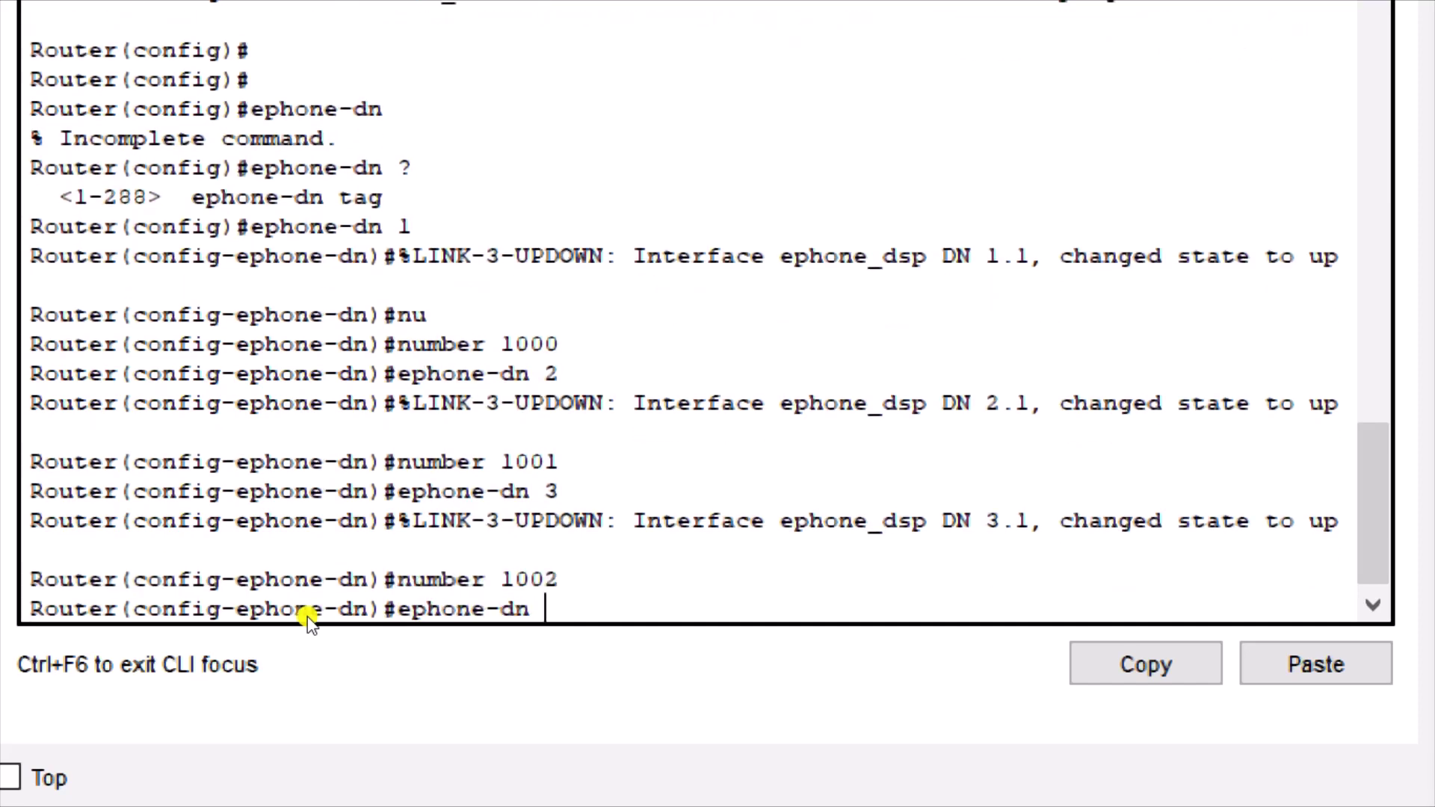
key(Return)
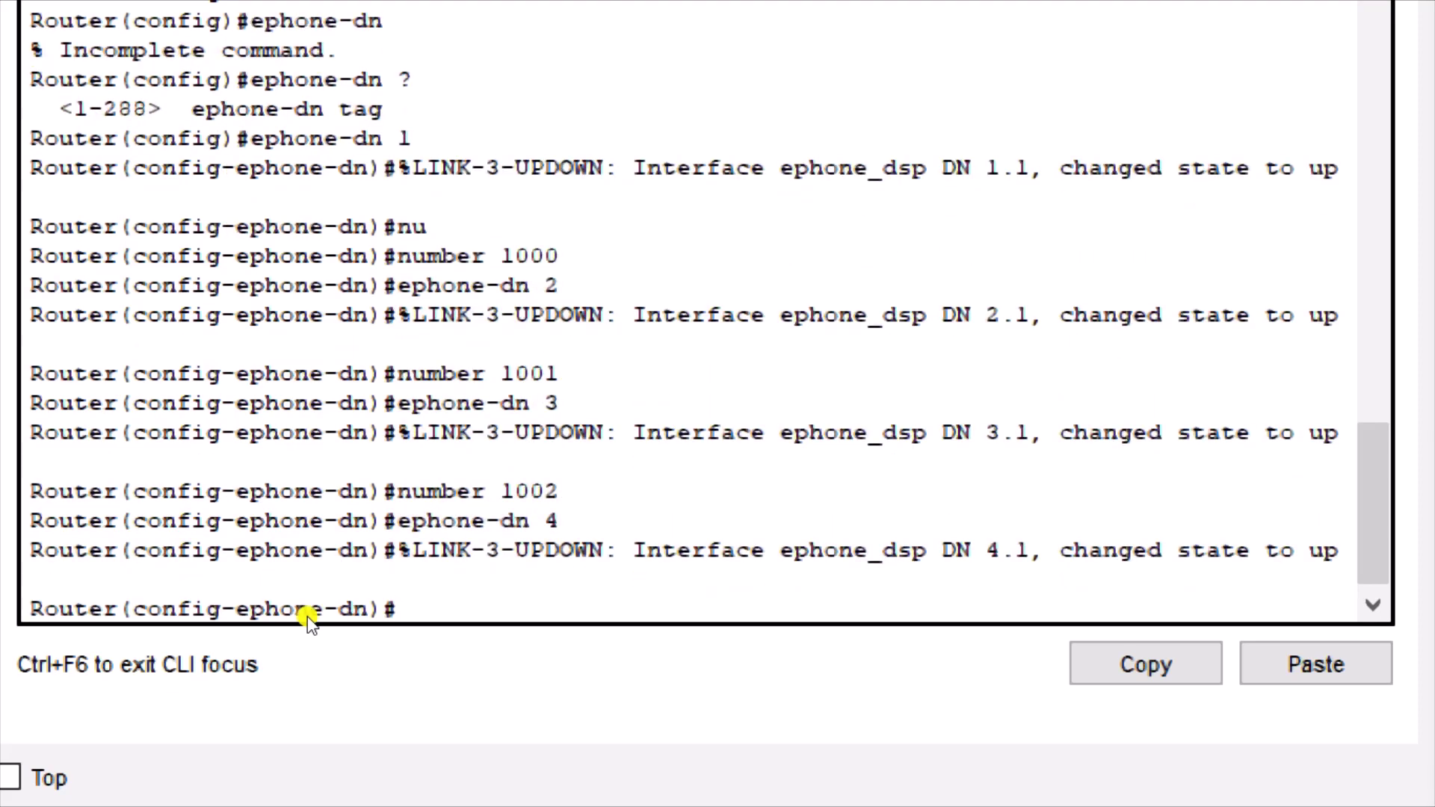
key(Up)
key(Up)
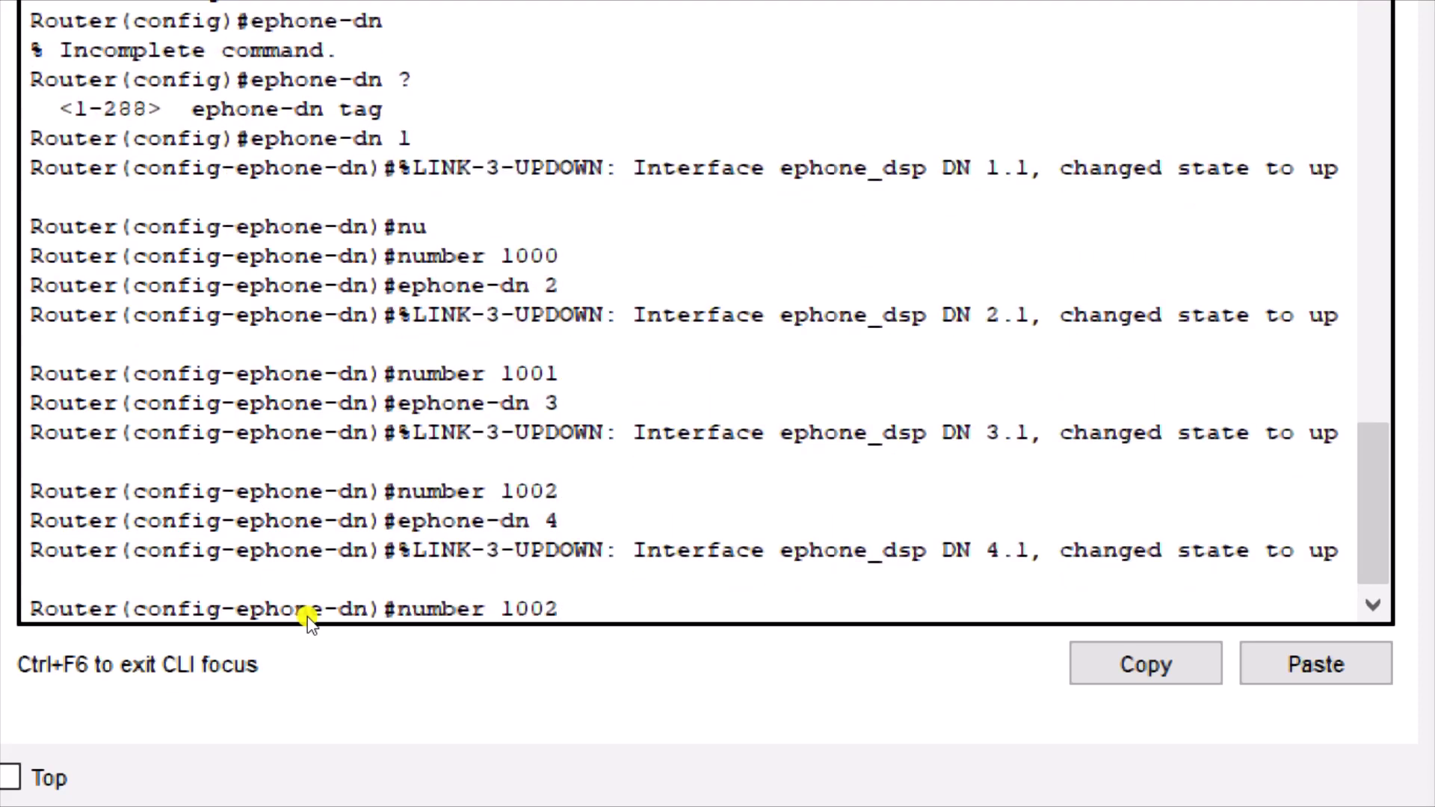
key(BackSpace)
text(3)
key(Return)
key(Return)
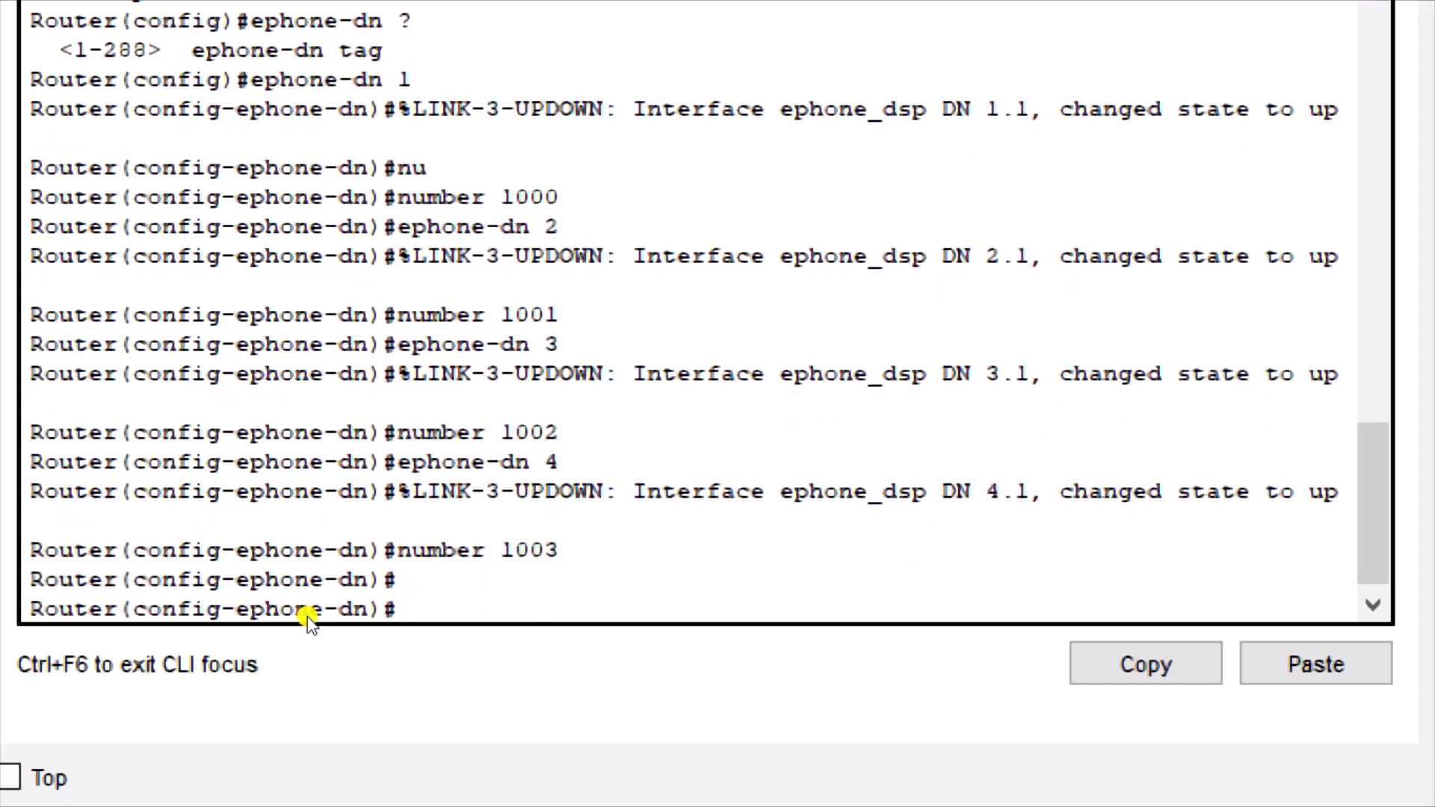
Create ephone-dn 5 and assign it the number 1004.
key(Up)
key(Up)
key(Up)
key(Down)
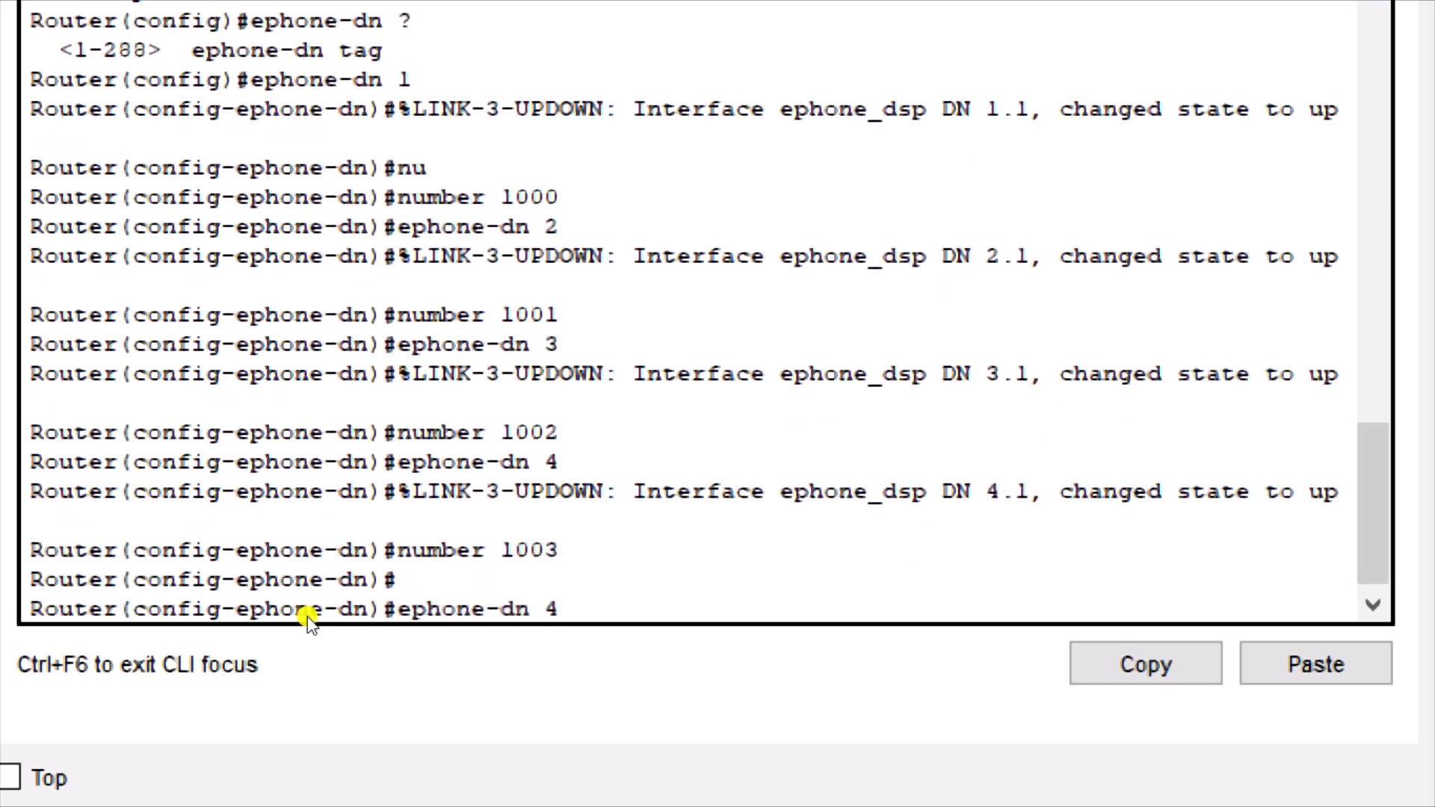
key(BackSpace)
text(5)
key(Return)
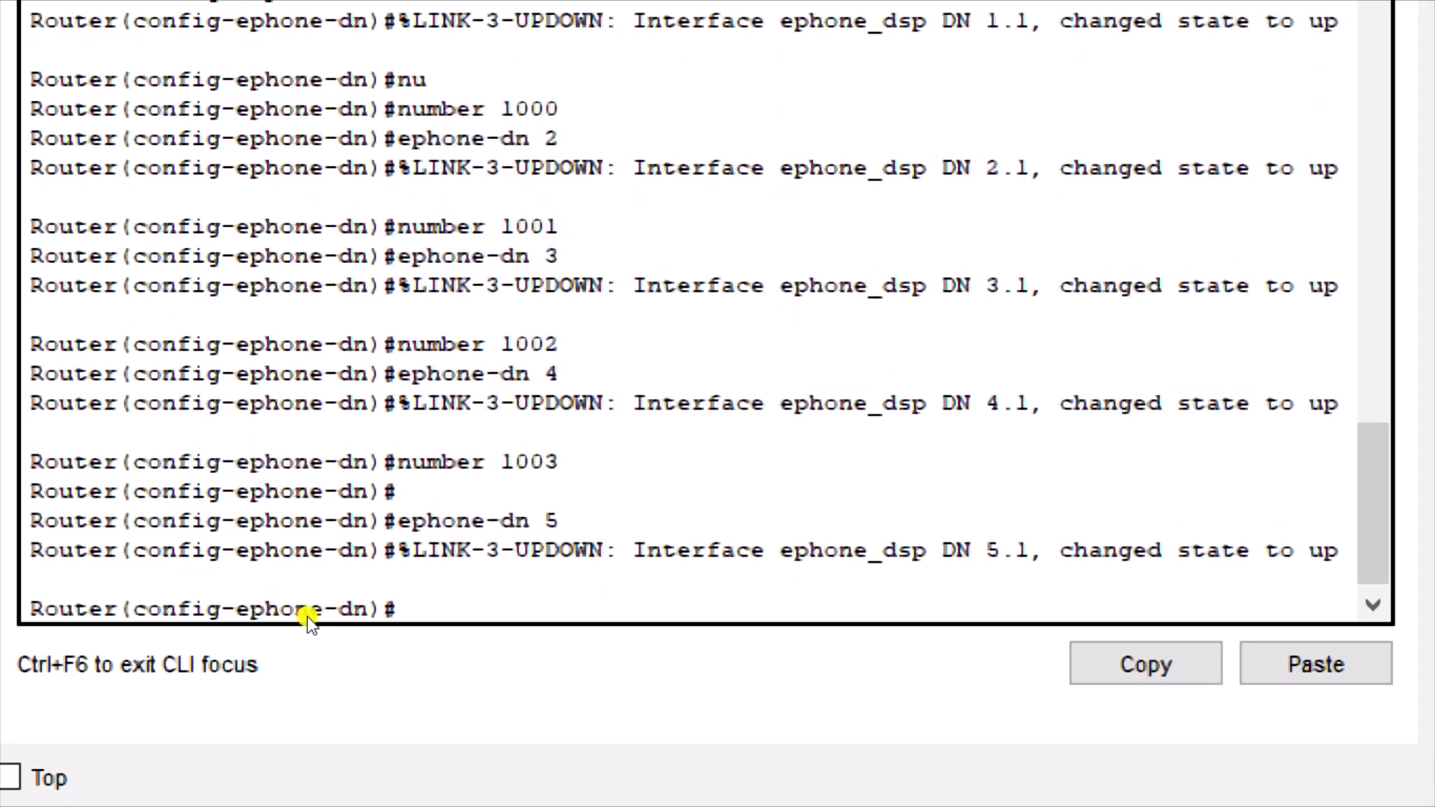
key(Up)
key(Up)
key(BackSpace)
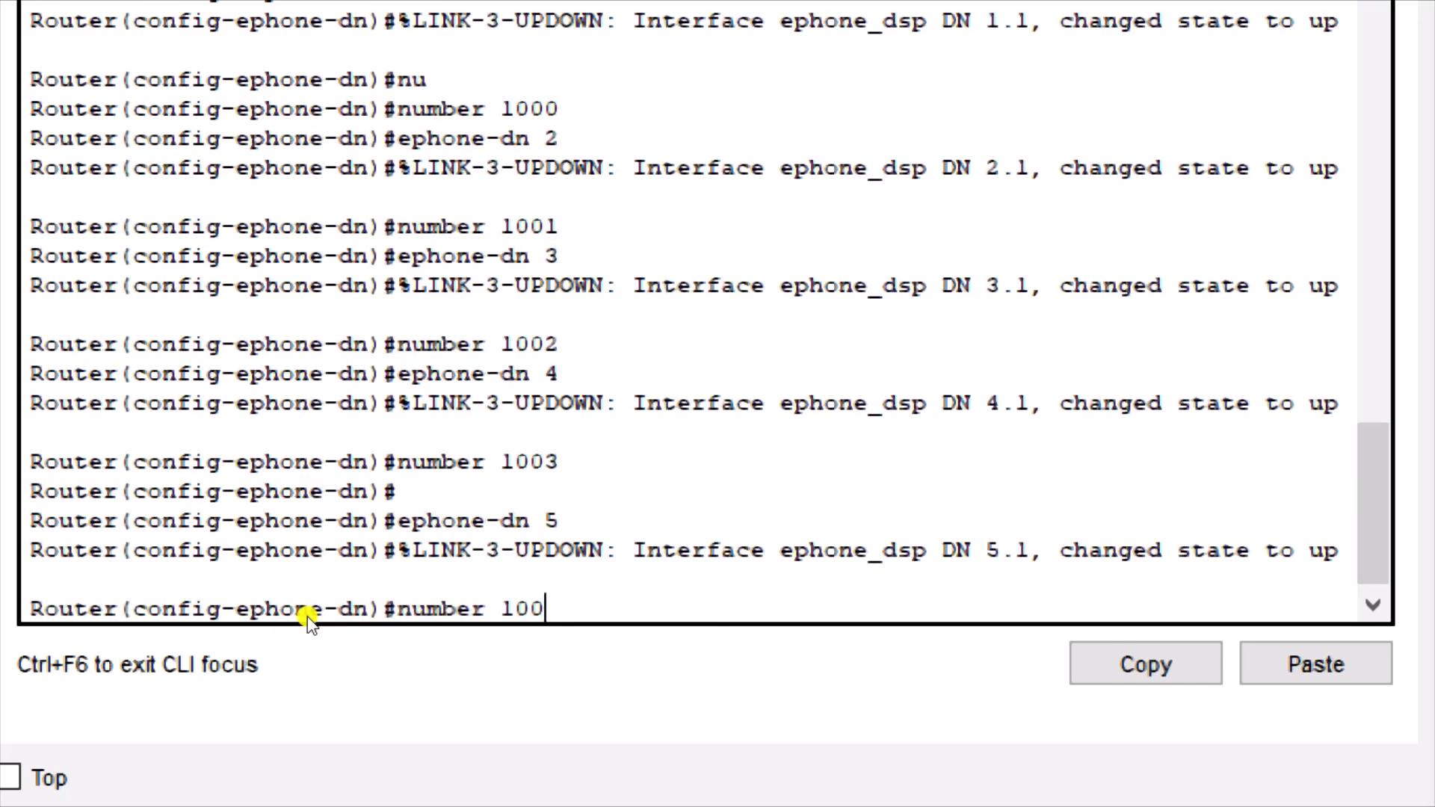
text(4)
key(Return)
Exit ephone-dn configuration mode on Router2 to global configuration mode.
key(Return)
key(Return)
key(Return)
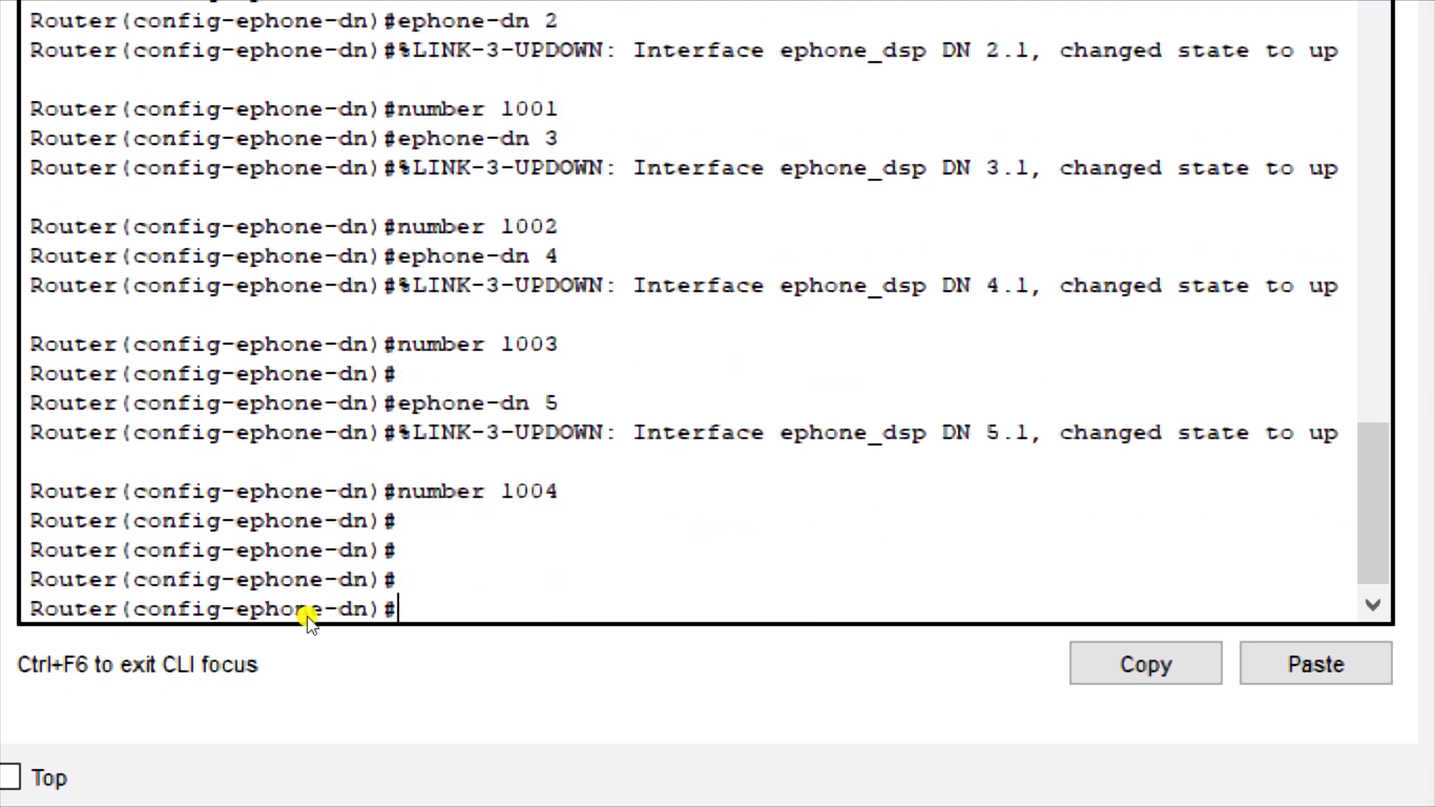
key(Return)
key(Return)
key(Return)
key(Return)
key(Return)
key(Return)
key(Return)
key(Return)
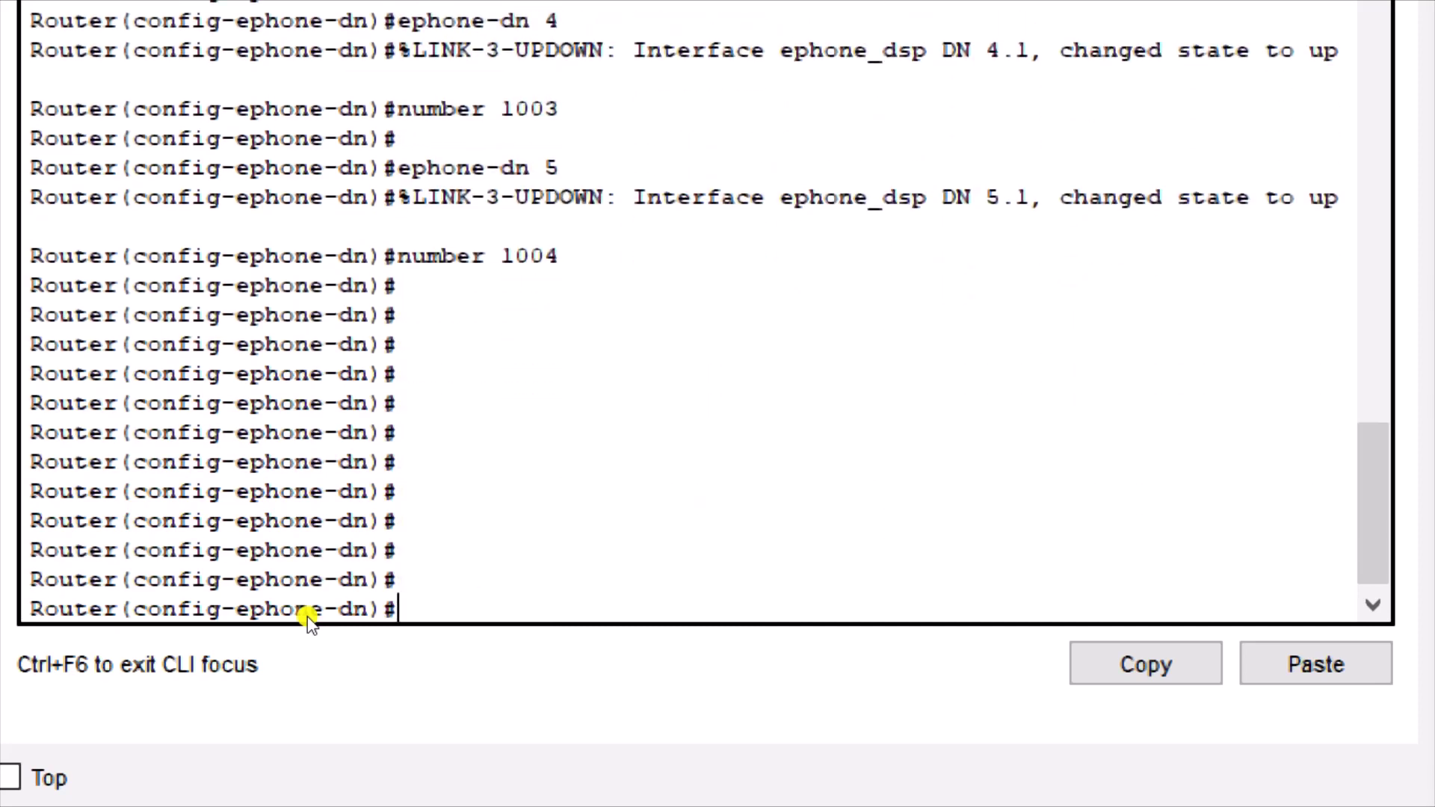
text(xit)
key(Return)
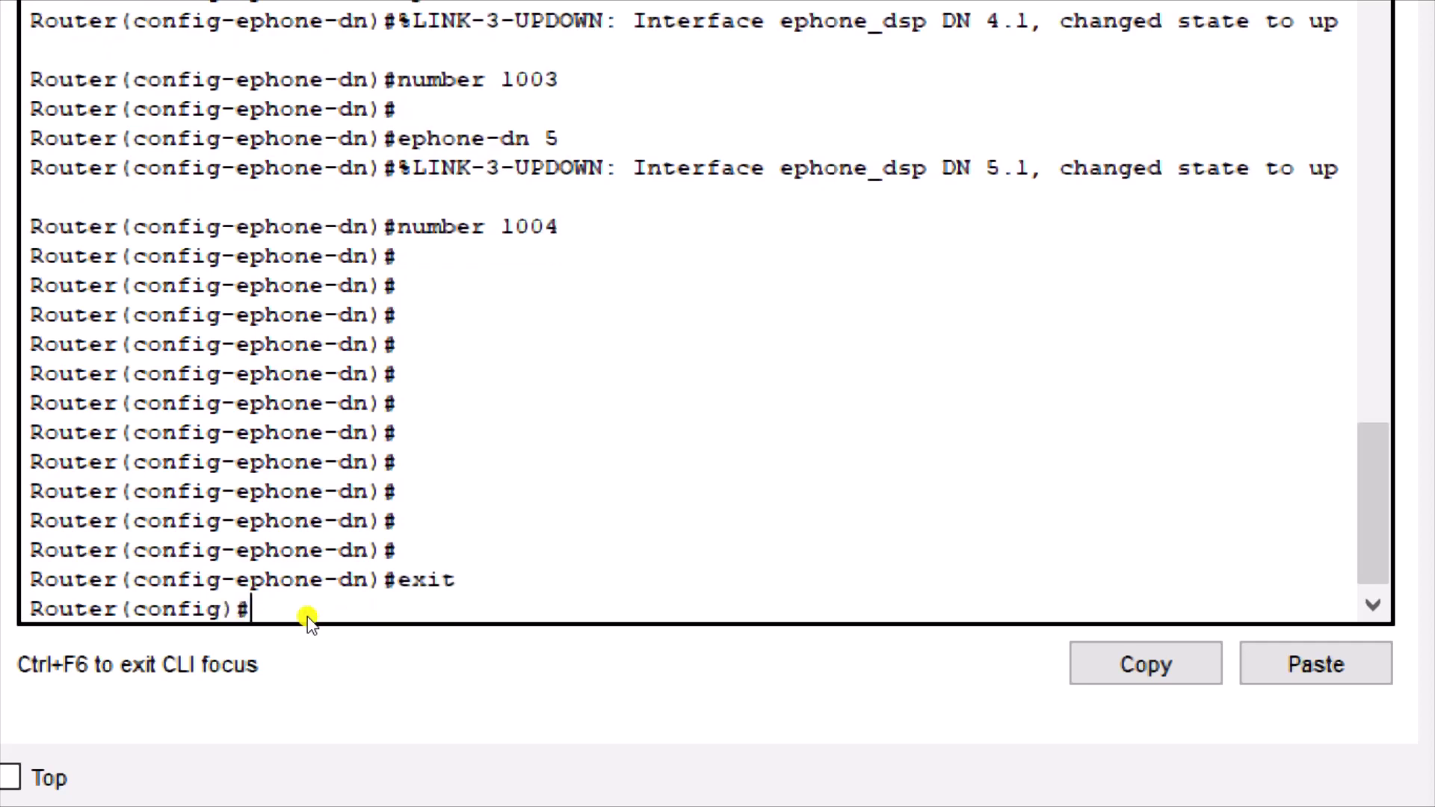
Look up which tag values the ephone command accepts in global configuration mode.
text(ephone)
key(Return)
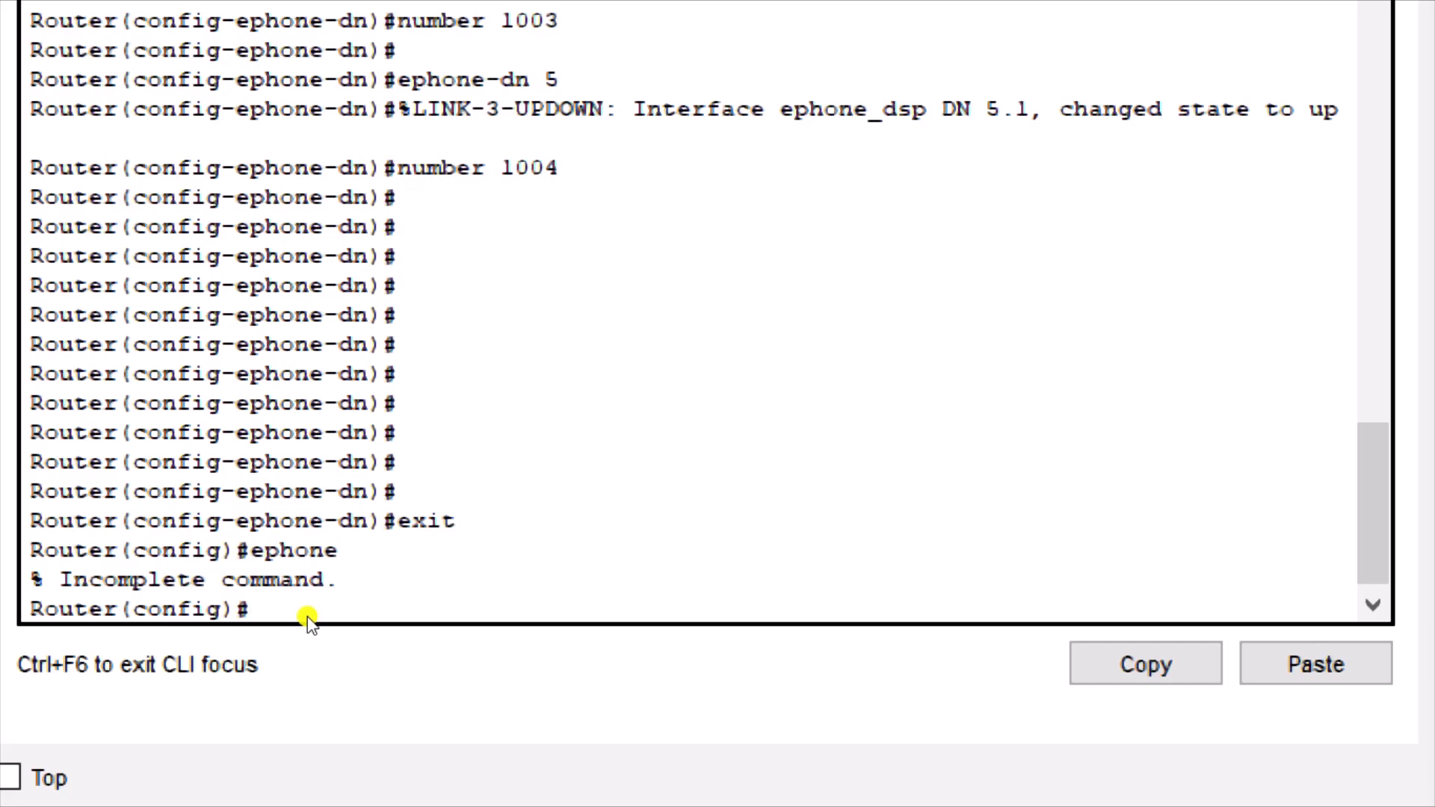
key(Up)
text(>)
key(BackSpace)
text(?)
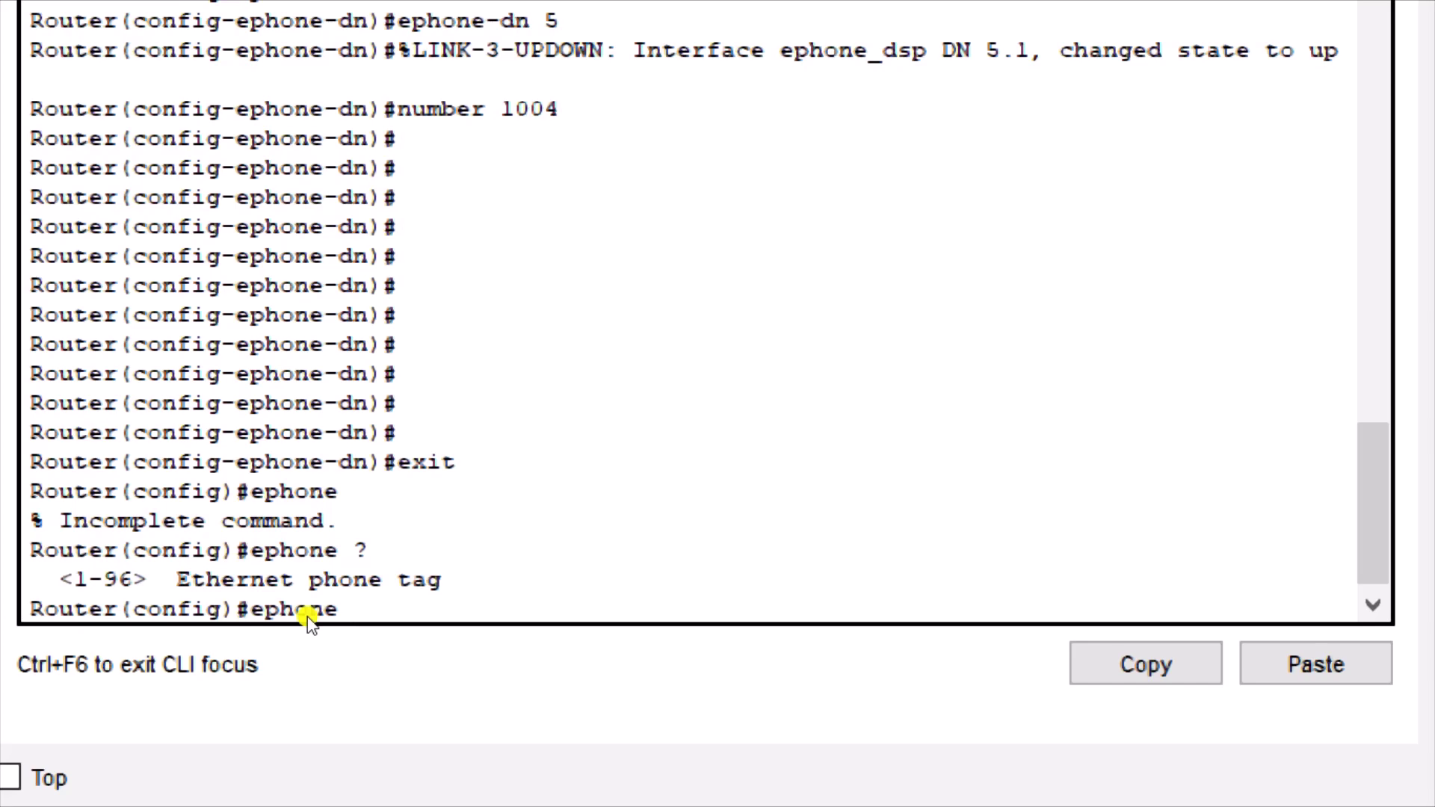
Create ephone 1, list its configuration commands, and assign the first directory number to its first line with button 1:1.
text(1)
key(Return)
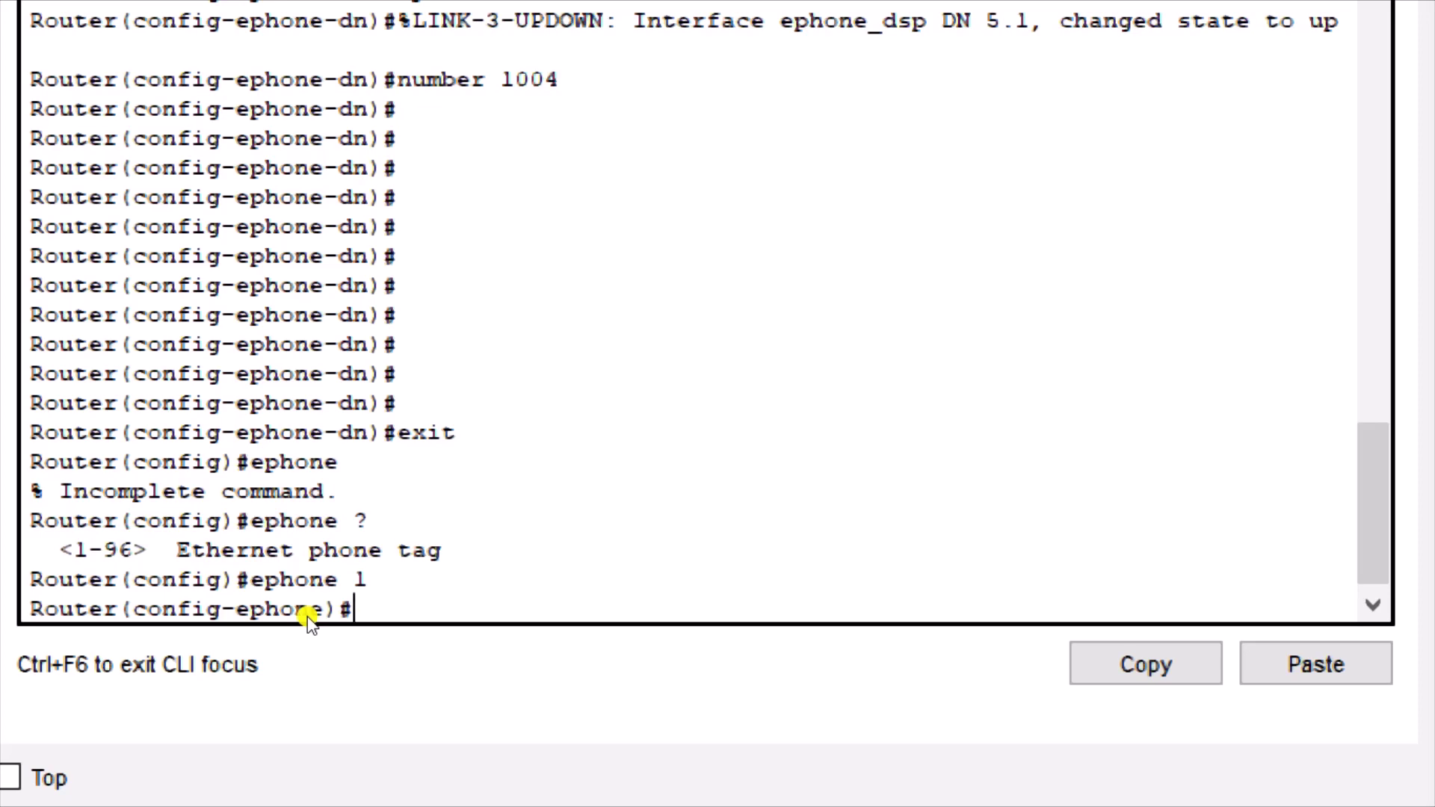
text(?)
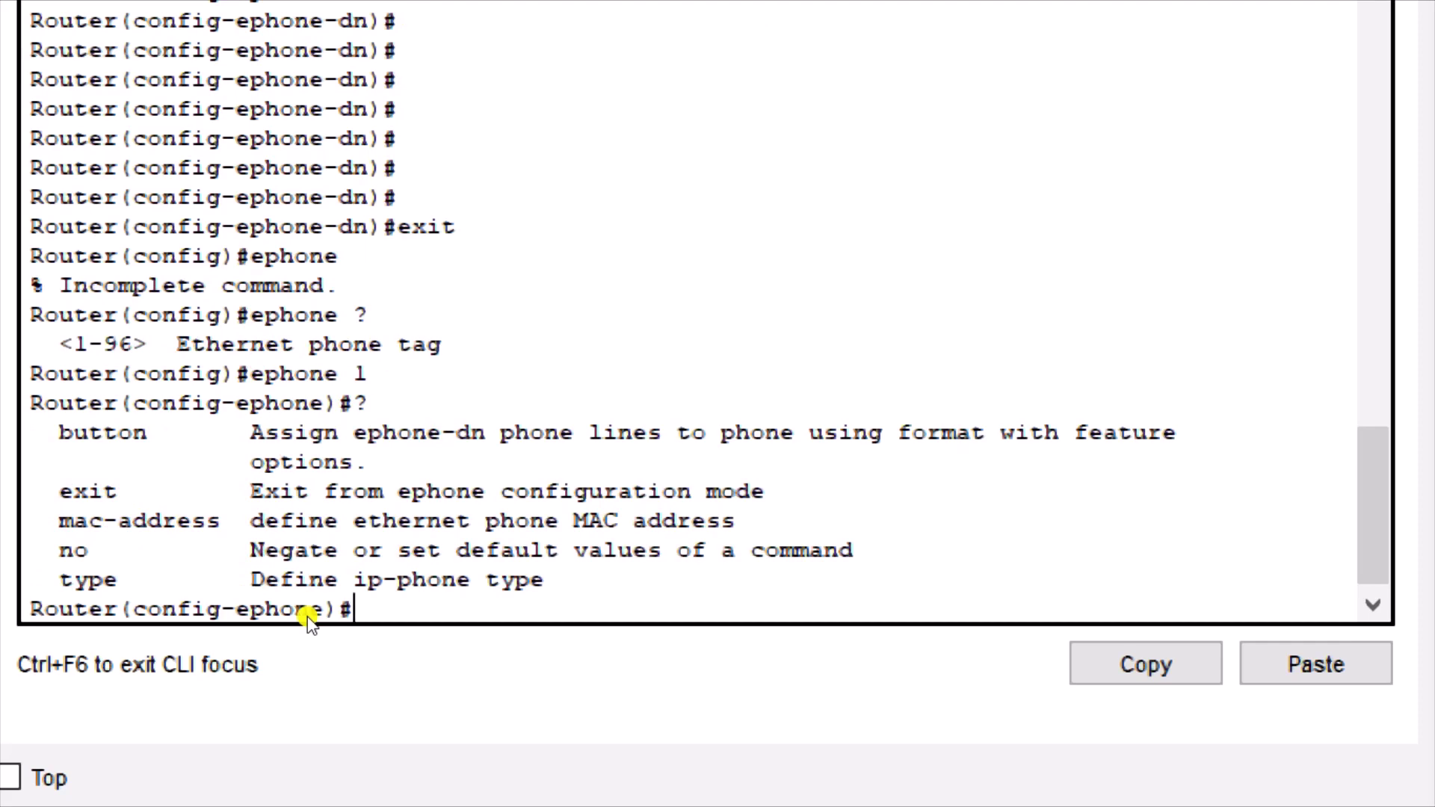
text(bu)
key(Tab)
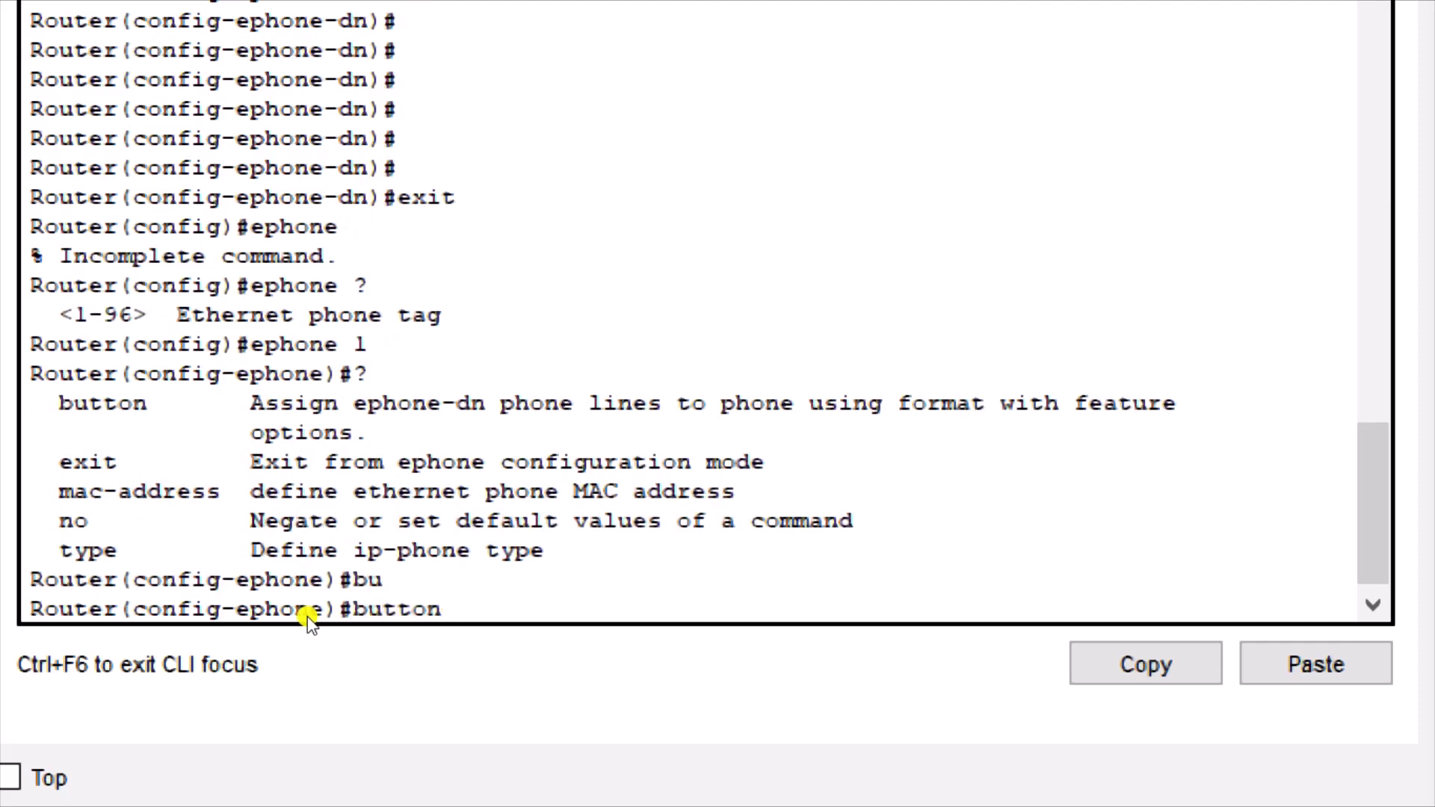
text(1:1)
key(Return)
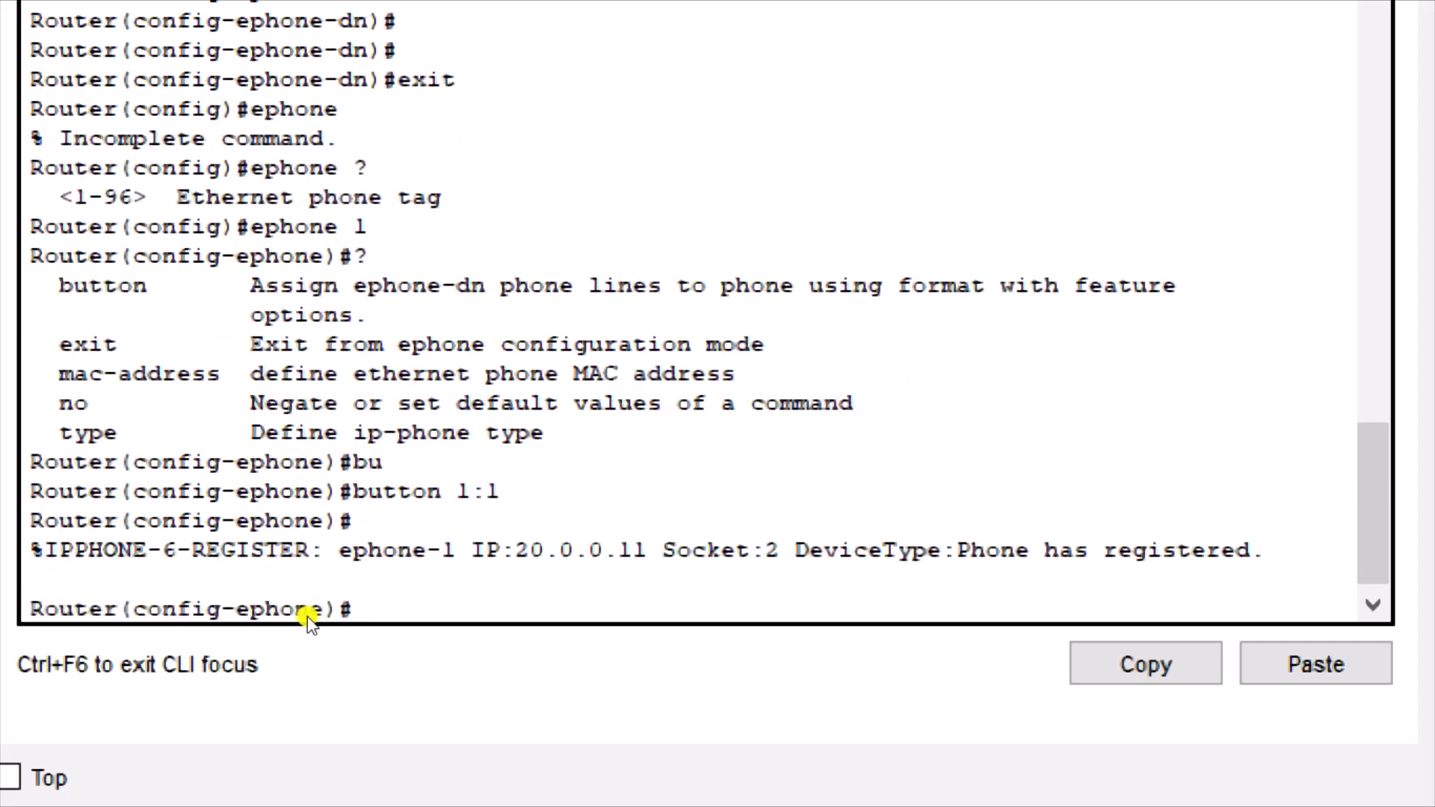
Create ephone 2 and assign the second directory number to its first line with button 1:2.
key(Up)
key(Up)
key(Up)
key(BackSpace)
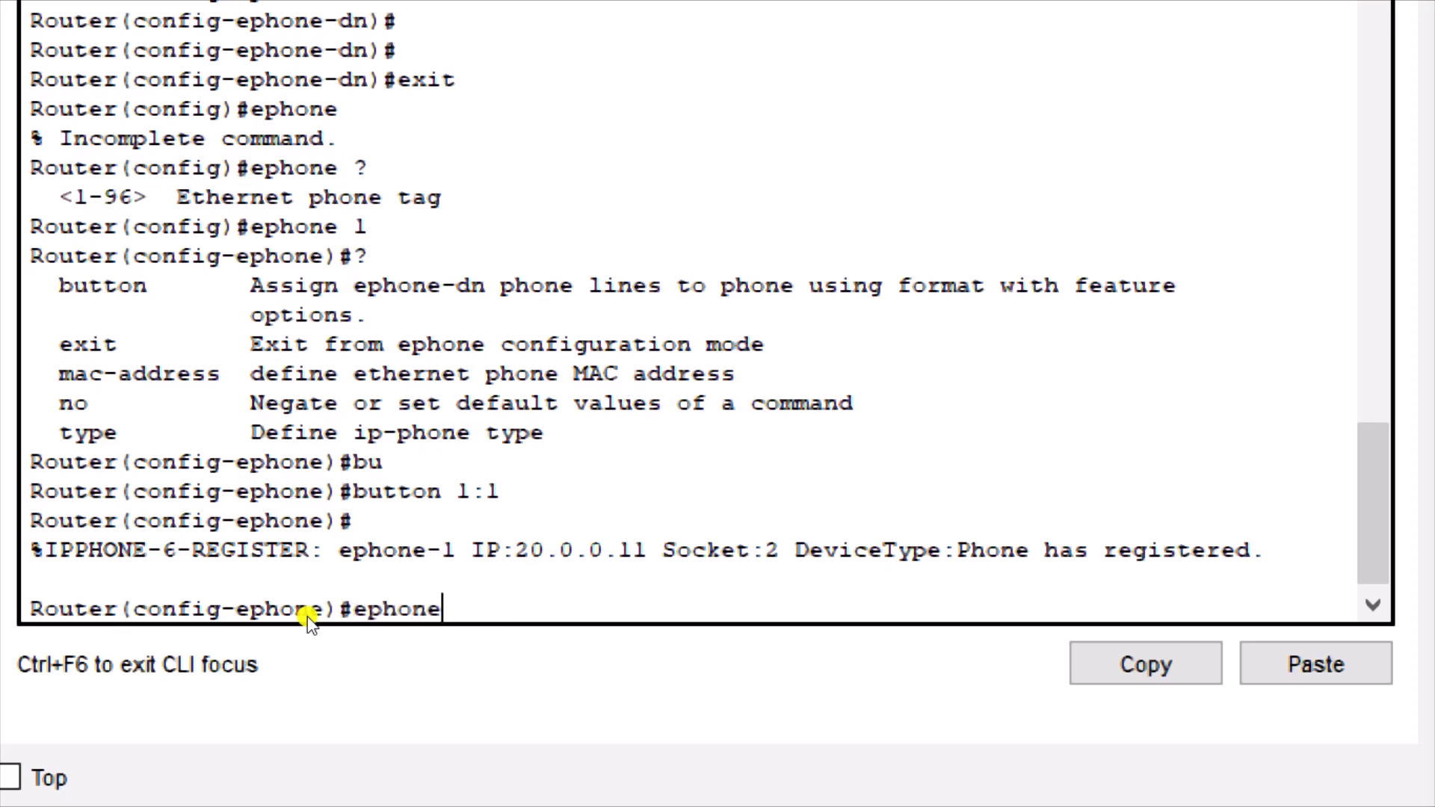
text(1)
key(BackSpace)
text(2)
key(Return)
key(Up)
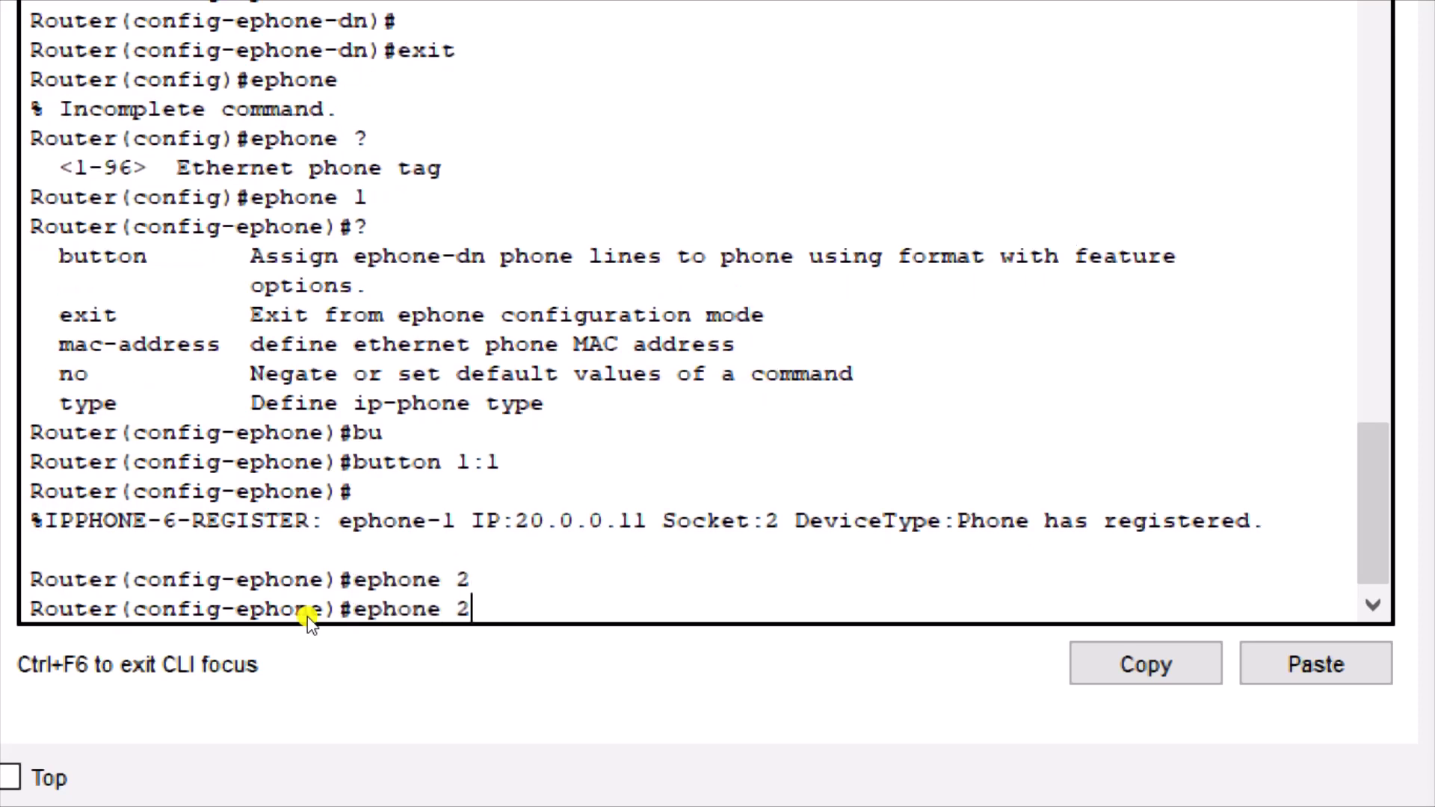
key(Up)
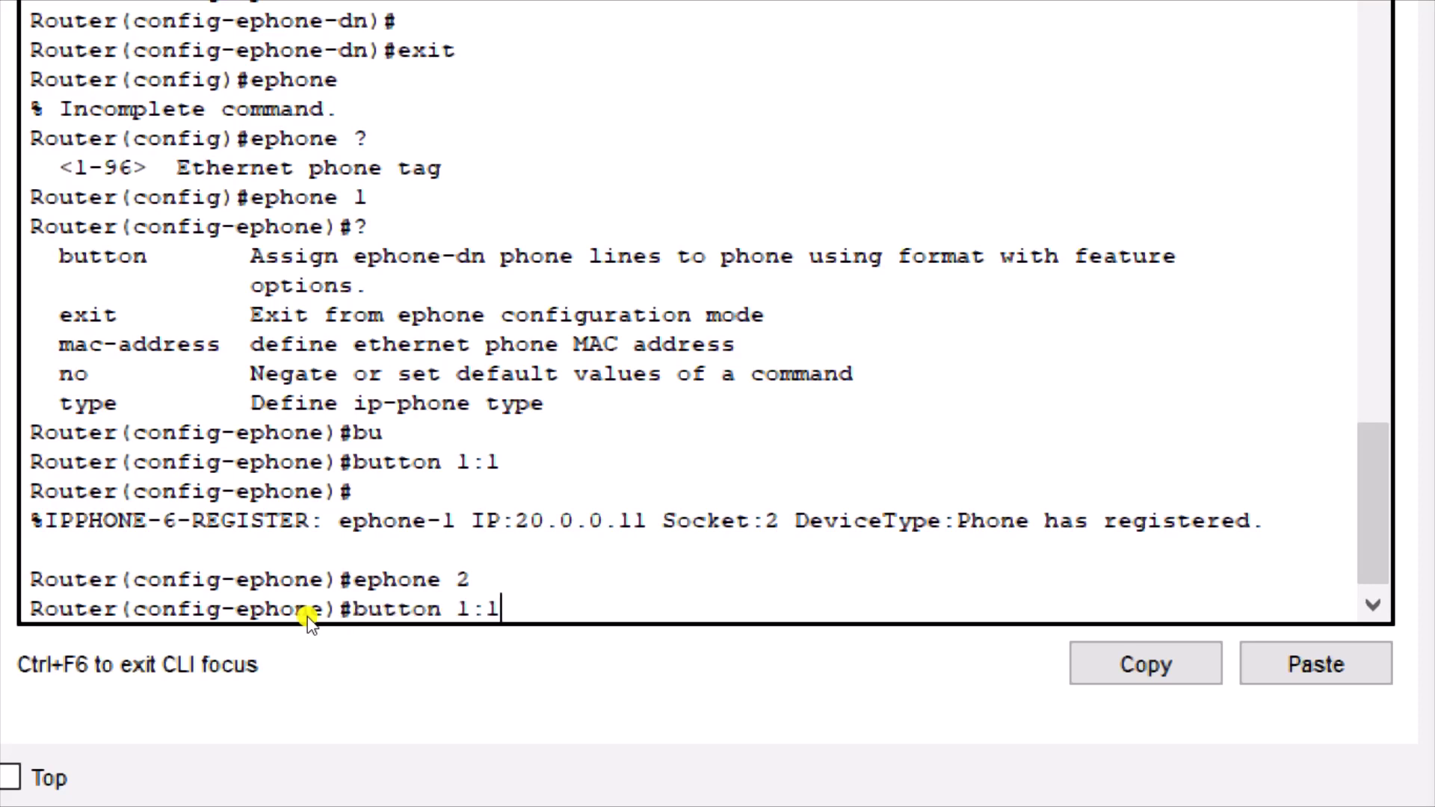
key(BackSpace)
text(2)
key(Return)
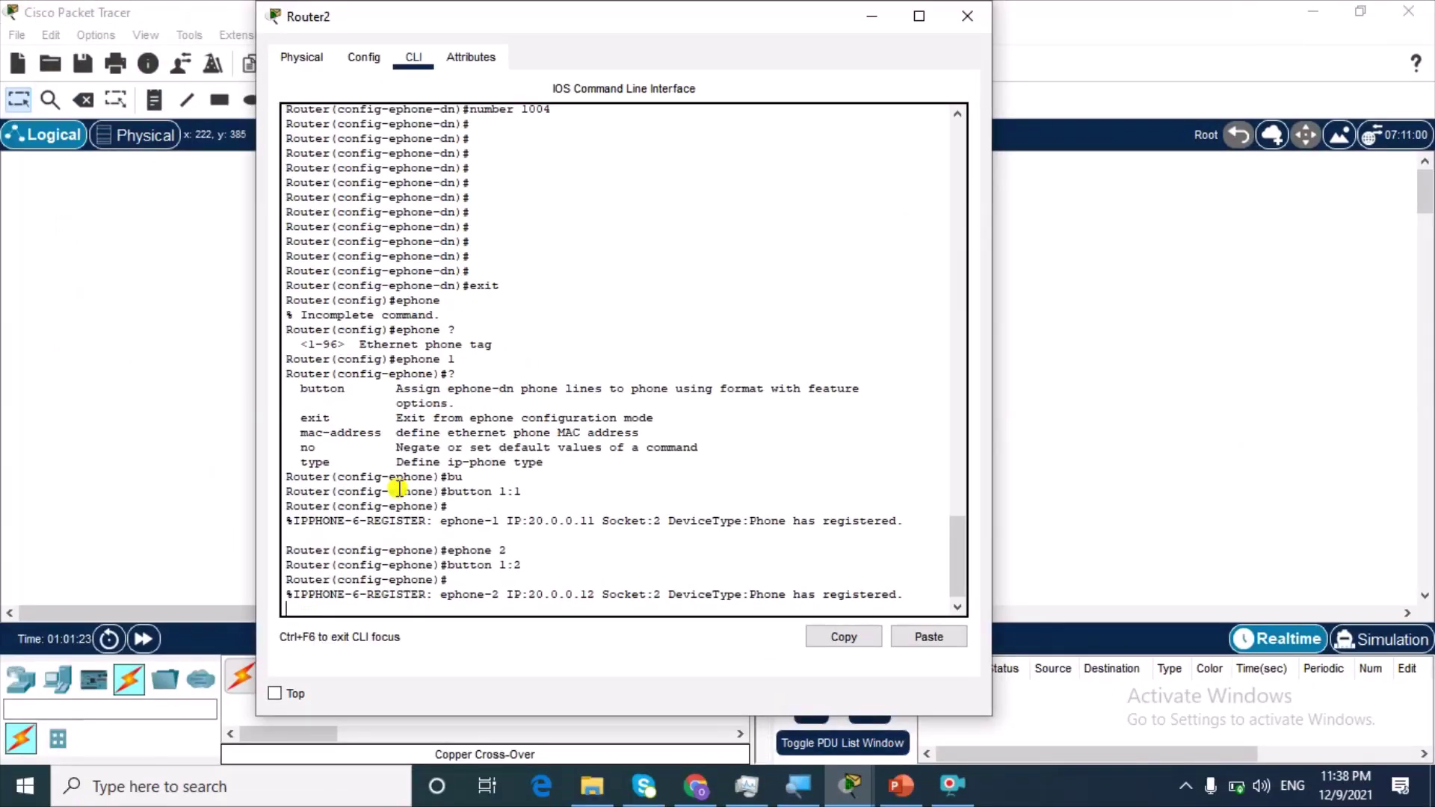
Close Router2's configuration window and place a test call from IP Phone5 to extension 1001.
click(968, 16)
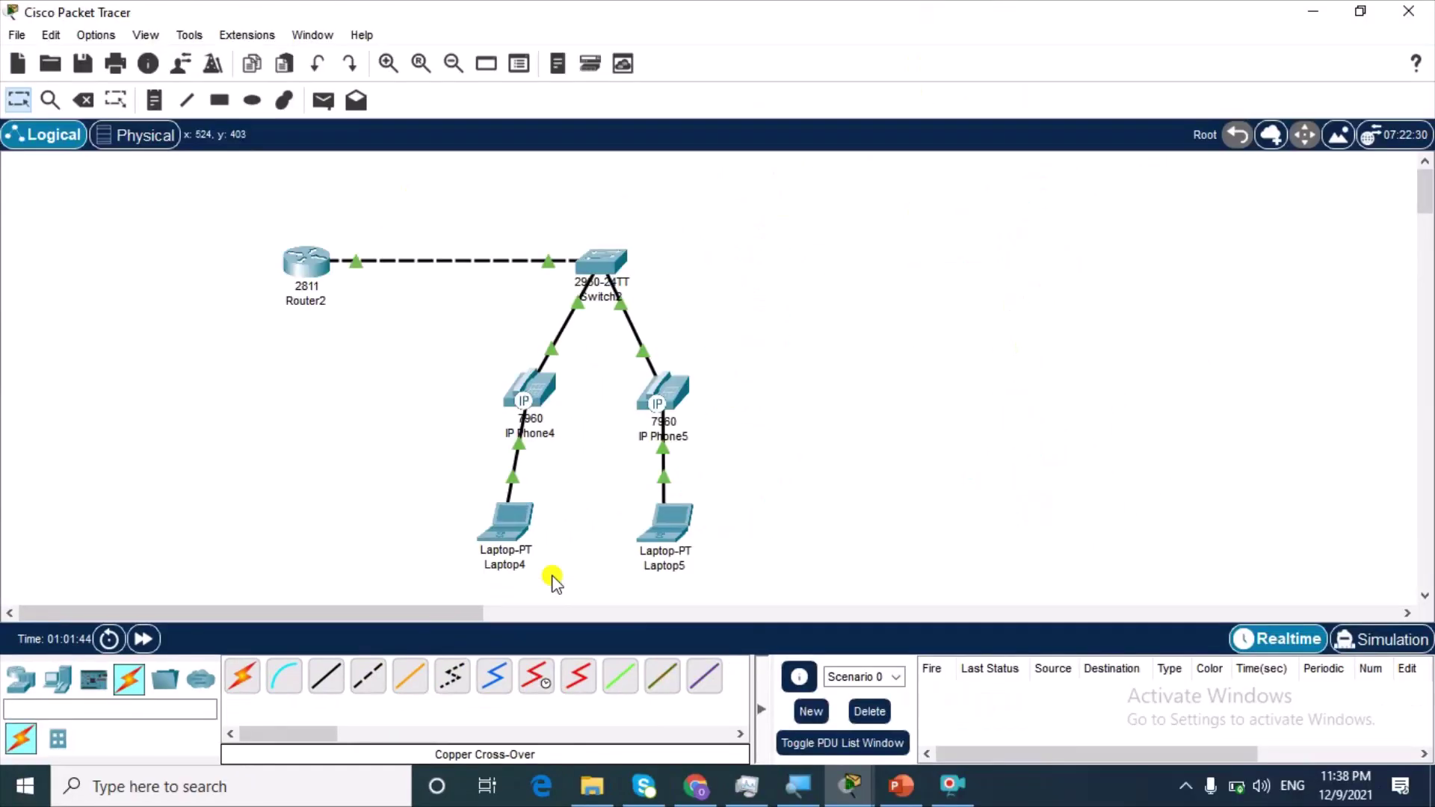
click(663, 391)
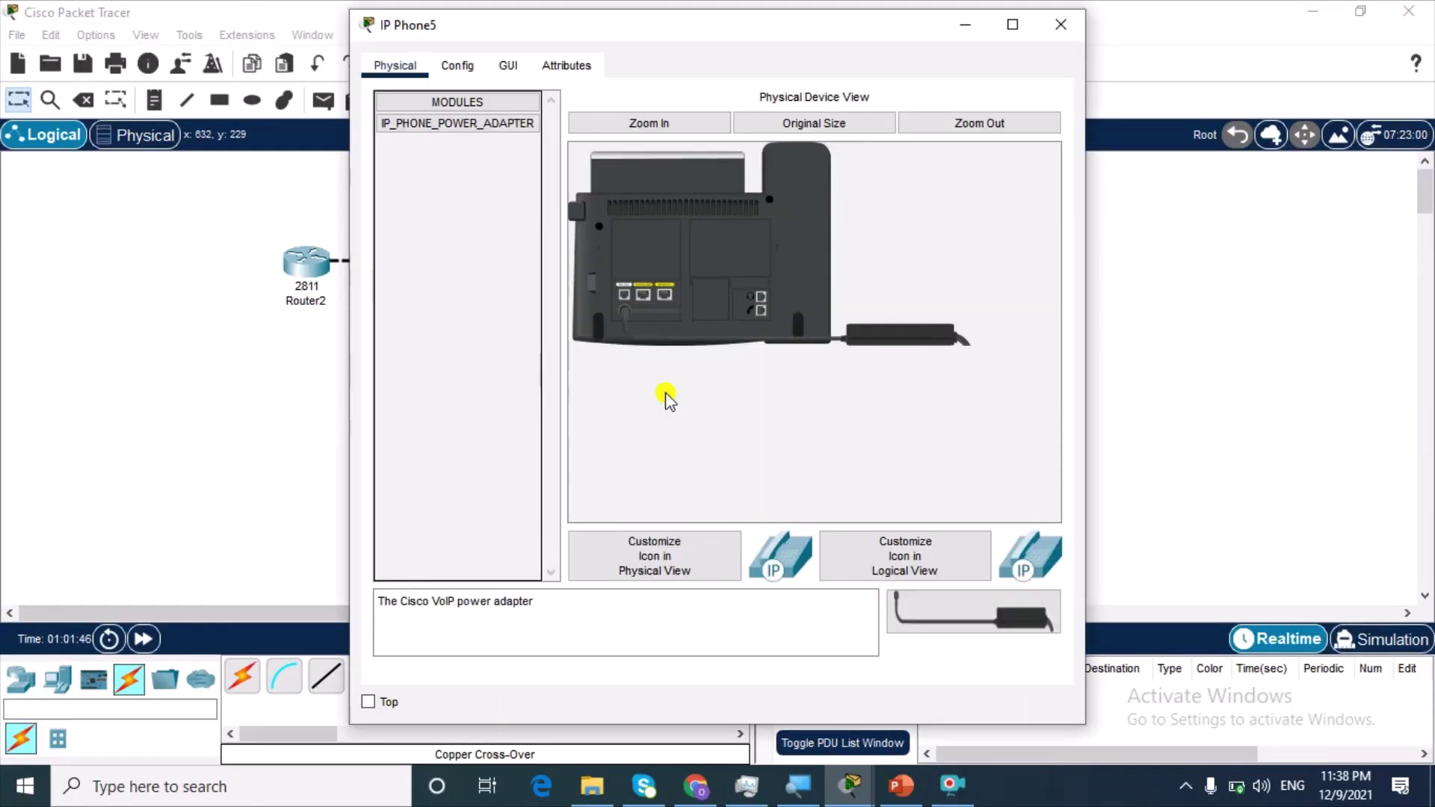
click(522, 68)
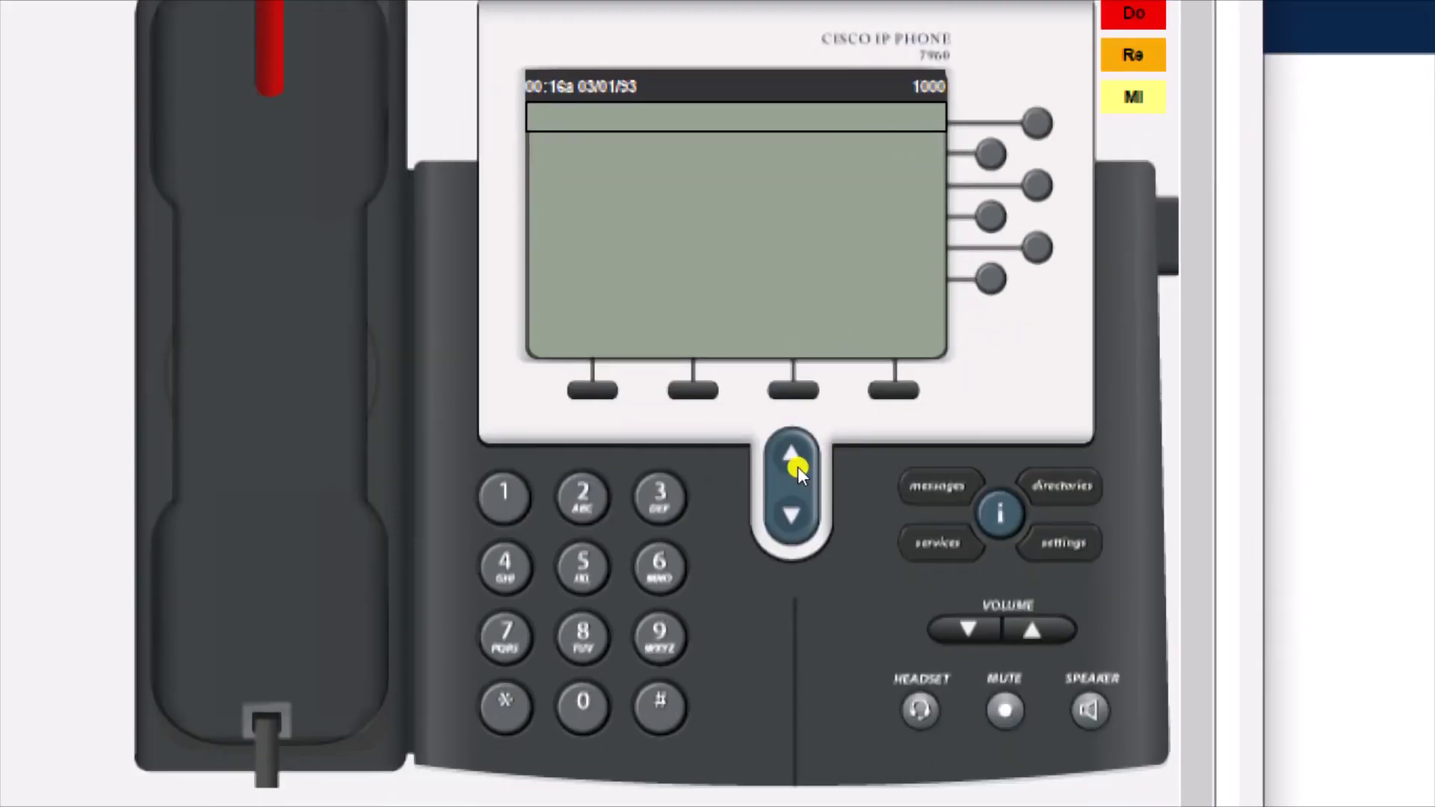
key(1)
key(0)
key(0)
key(1)
key(Return)
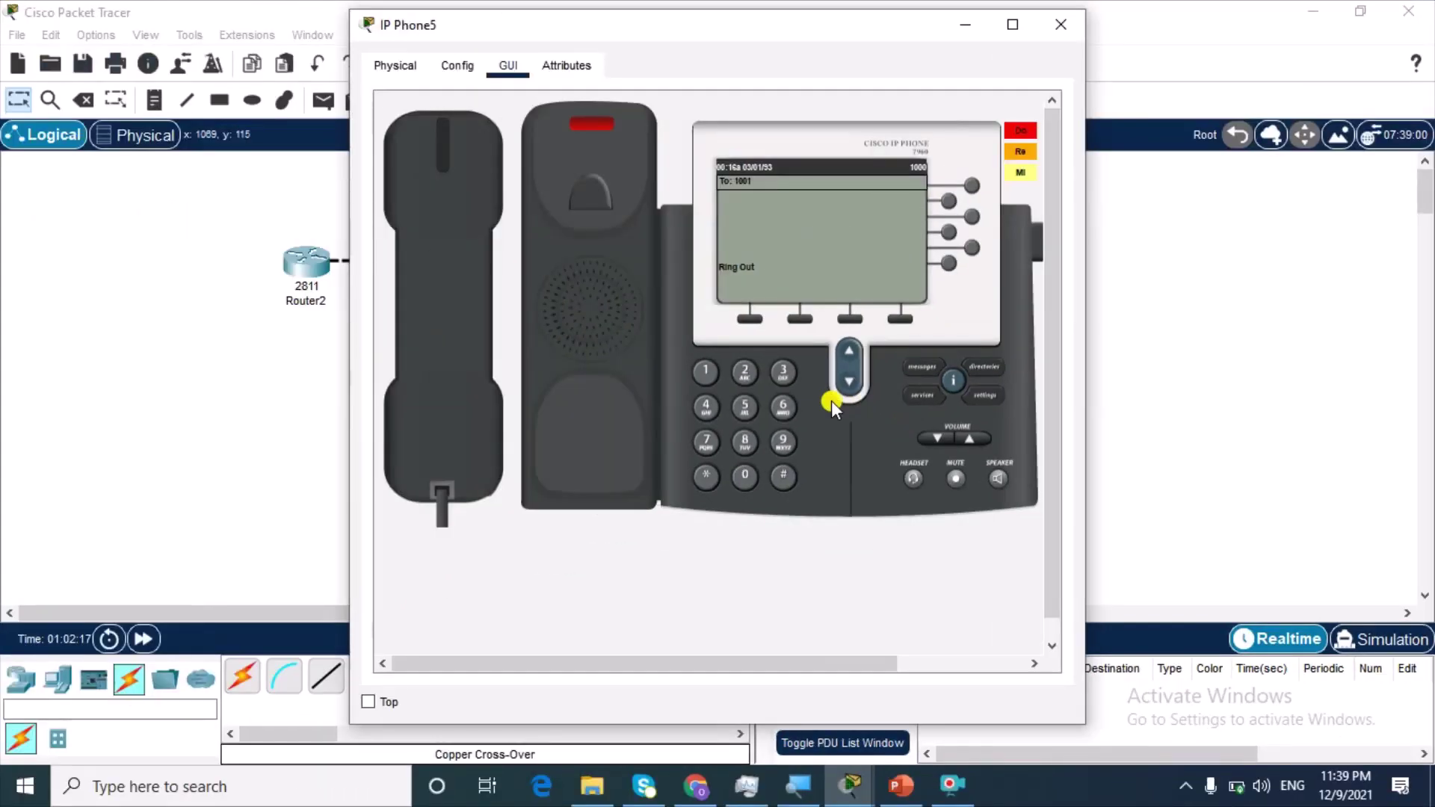
Answer the incoming call on IP Phone4 by lifting its handset, and close the phone's window.
click(341, 439)
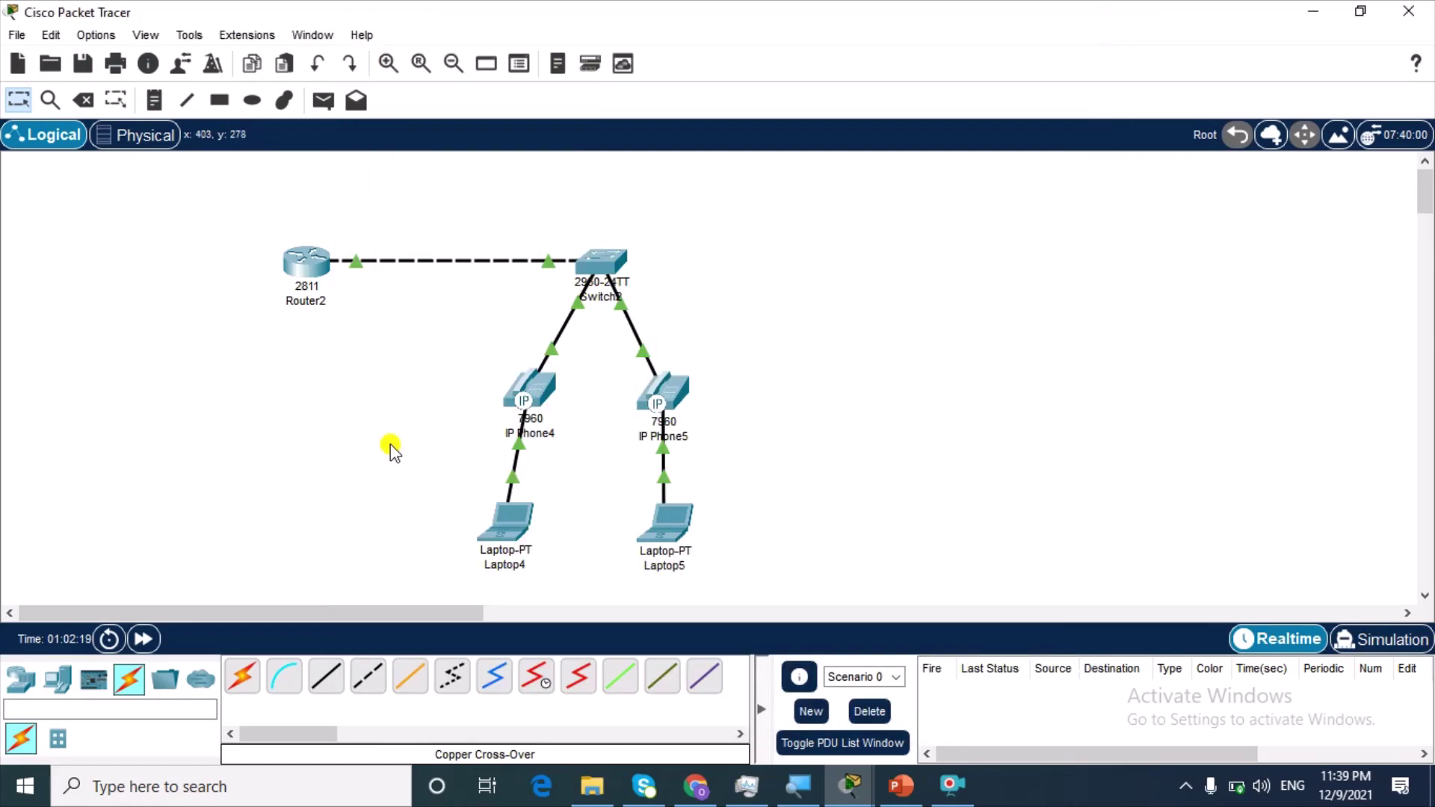
click(545, 404)
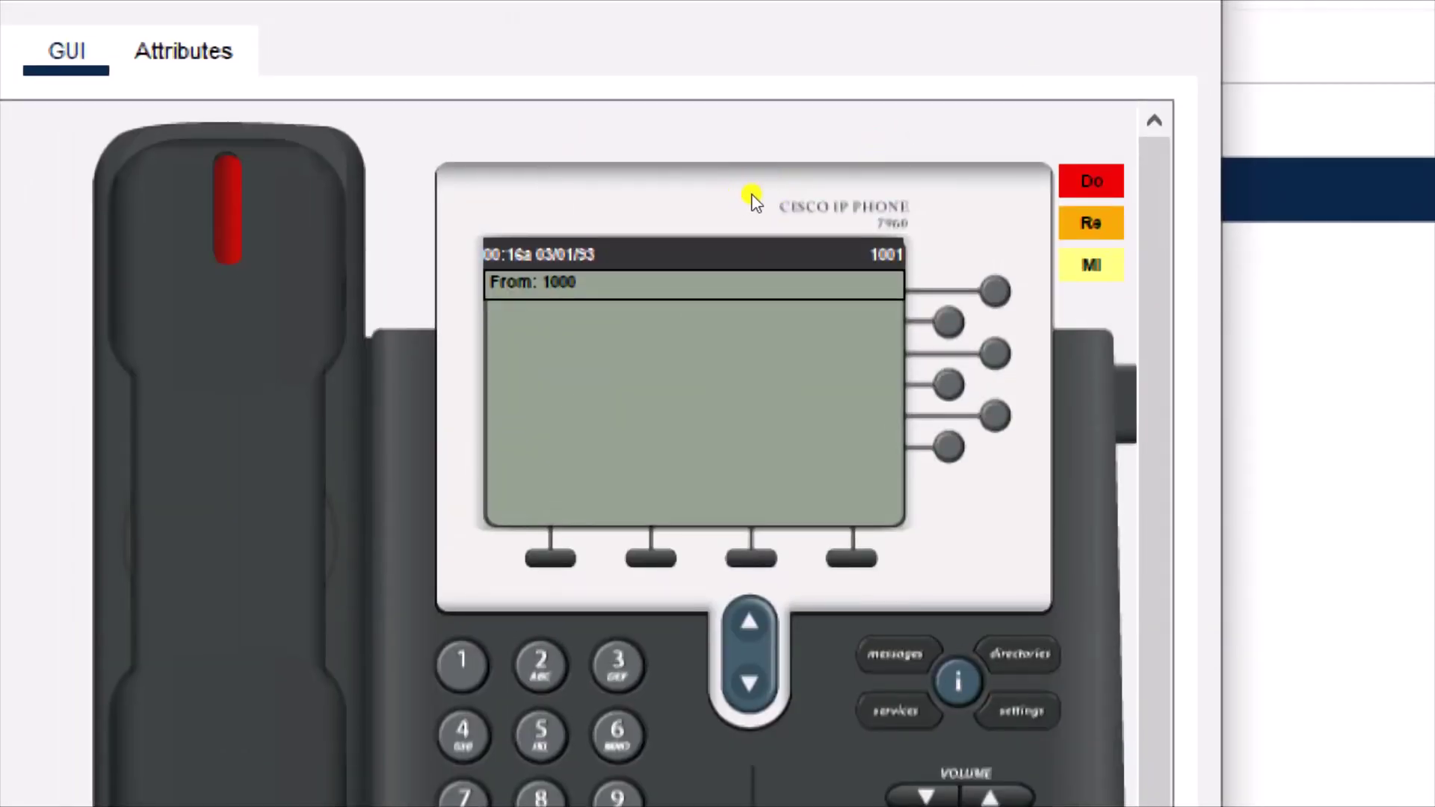
click(583, 287)
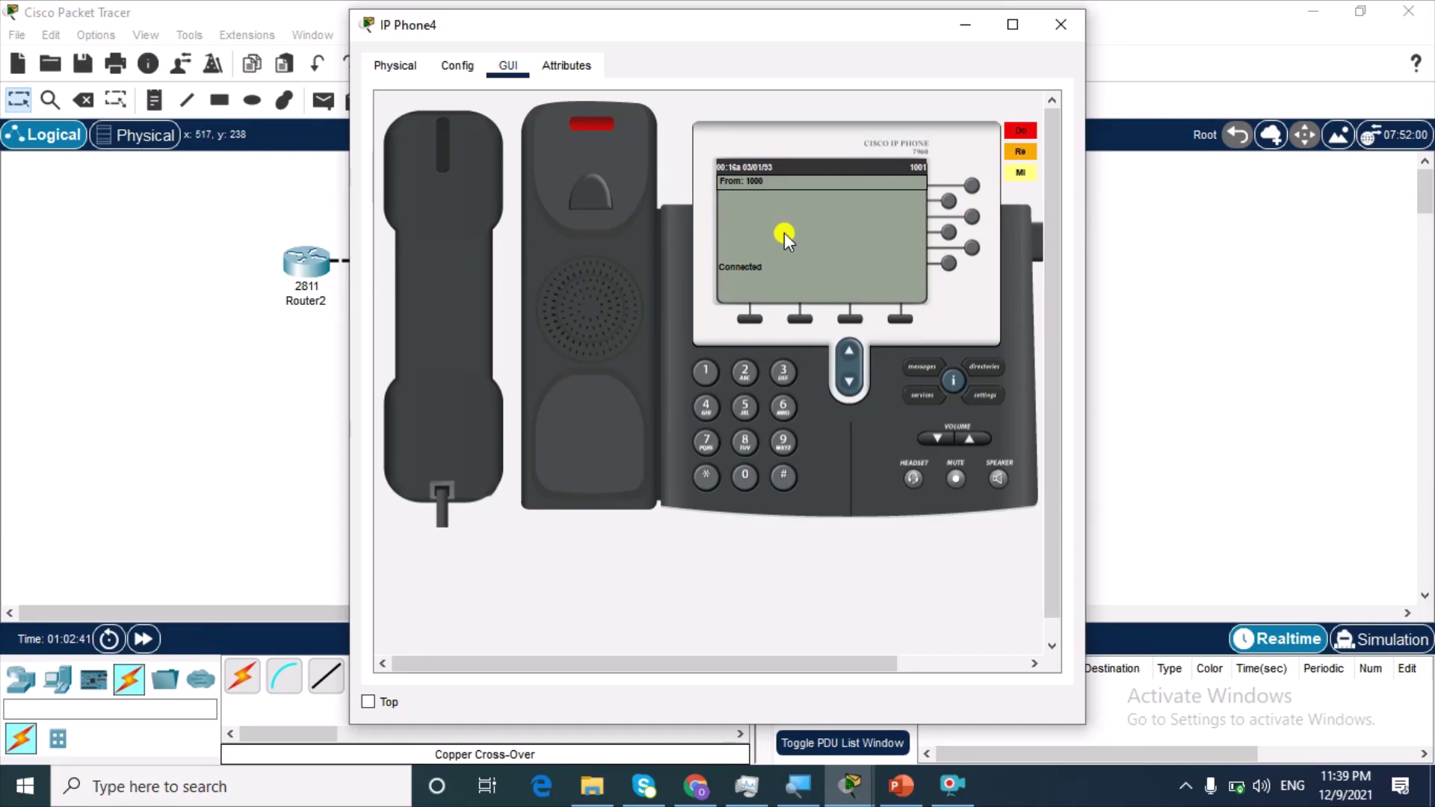
click(1059, 27)
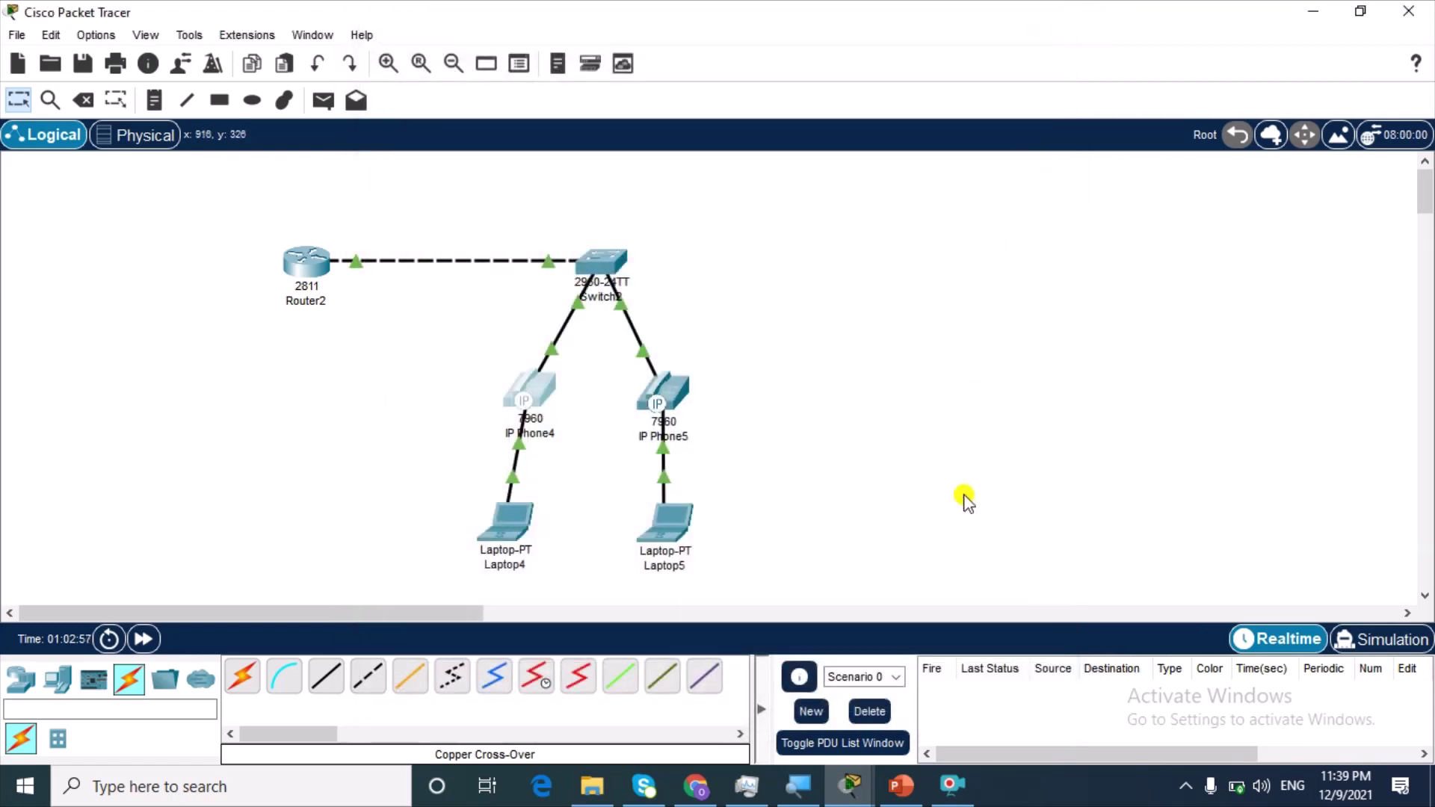
right_click(951, 786)
click(949, 783)
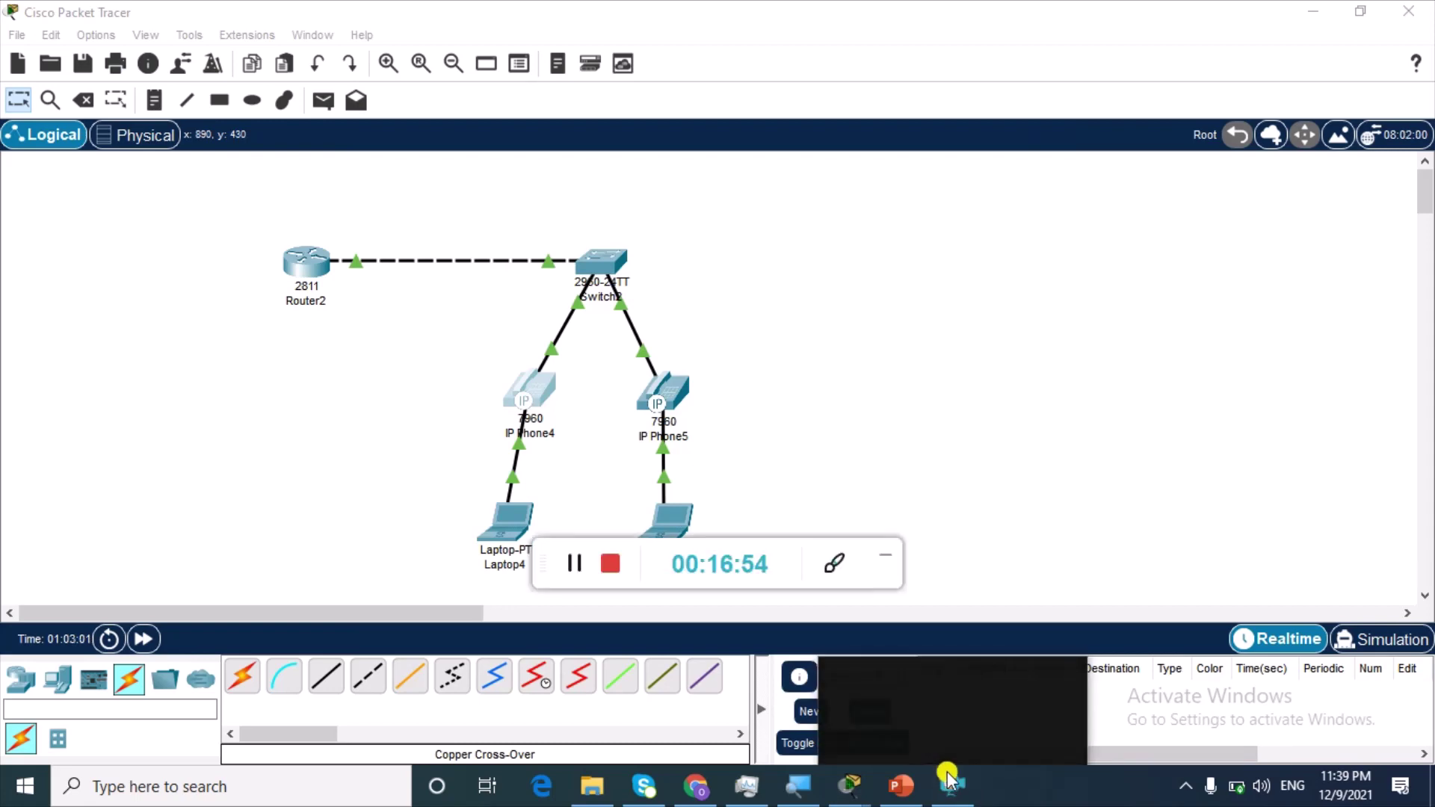